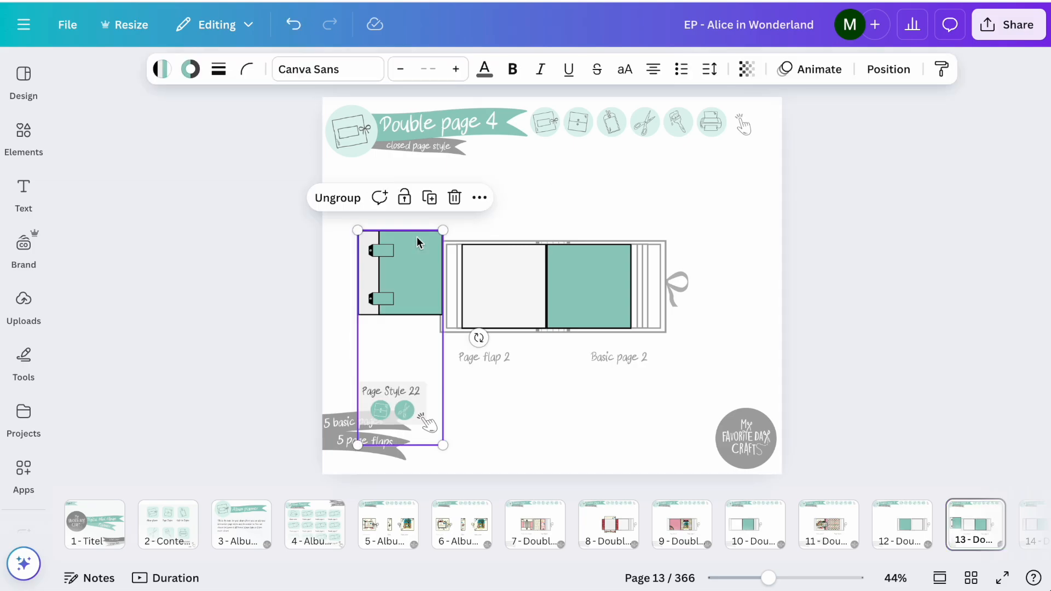
- Place the Page Style 22 group over Basic page 2 in the double-page layout
{"action": "left_click", "coordinate": [728, 271]}
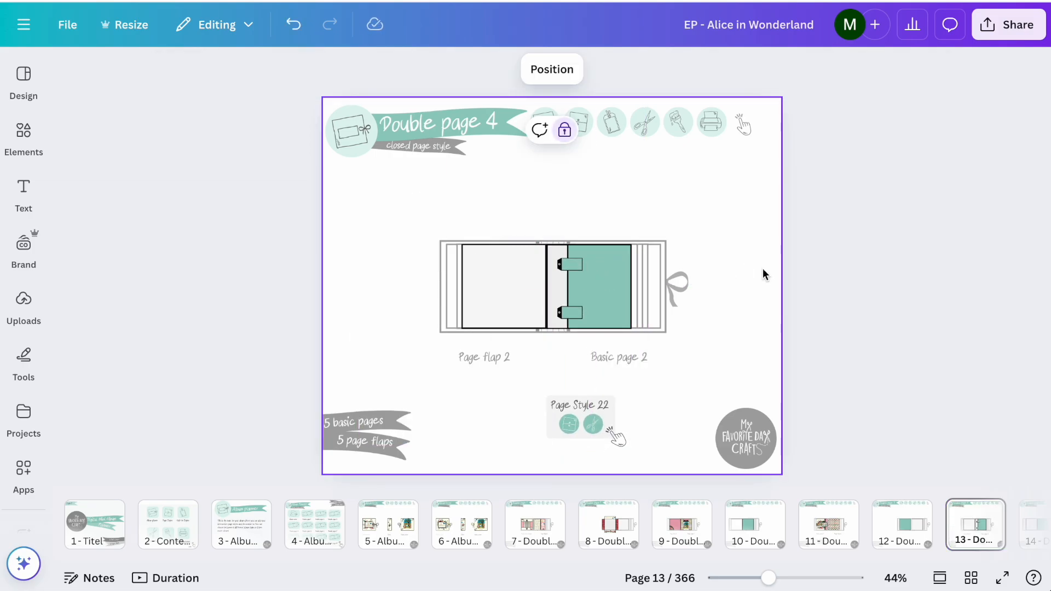
{"action": "scroll", "coordinate": [763, 269], "scroll_direction": "up", "scroll_amount": 6}
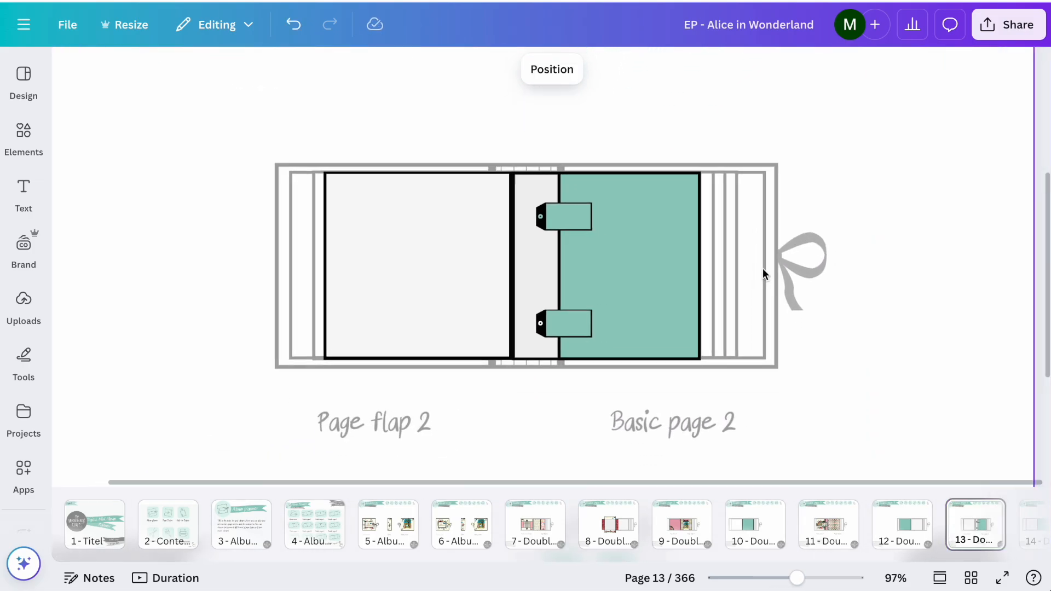
{"action": "scroll", "coordinate": [22, 356], "scroll_direction": "down", "scroll_amount": 5}
- Open the Alice in Wonderland no-2 paper folder inside the Echo Park - Alice in Wonderland 2 folder
{"action": "left_click", "coordinate": [19, 361]}
{"action": "left_click", "coordinate": [246, 184]}
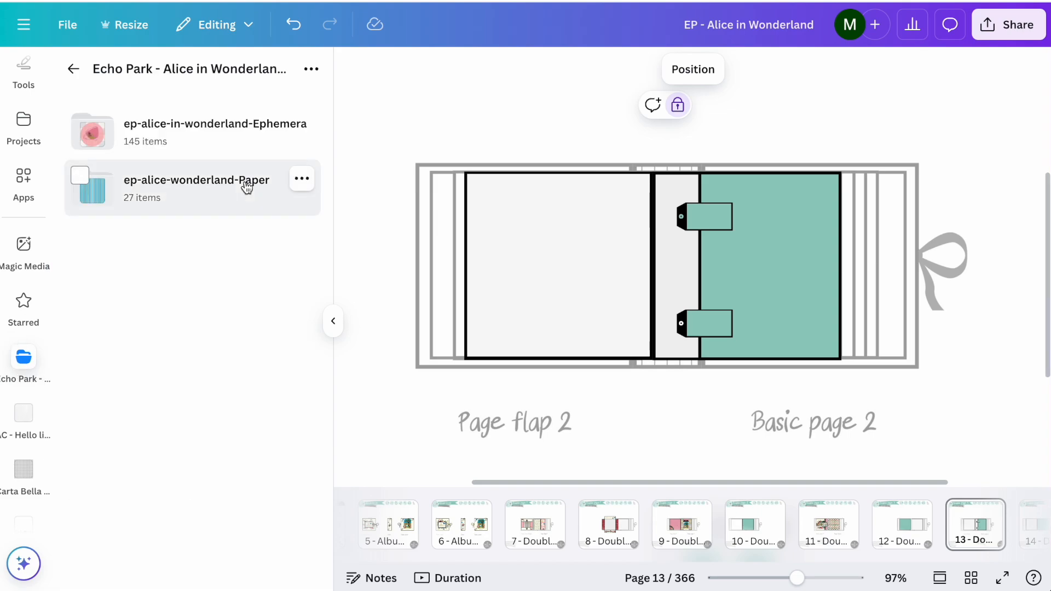
{"action": "left_click", "coordinate": [221, 136]}
{"action": "left_click", "coordinate": [72, 68]}
{"action": "left_click", "coordinate": [73, 69]}
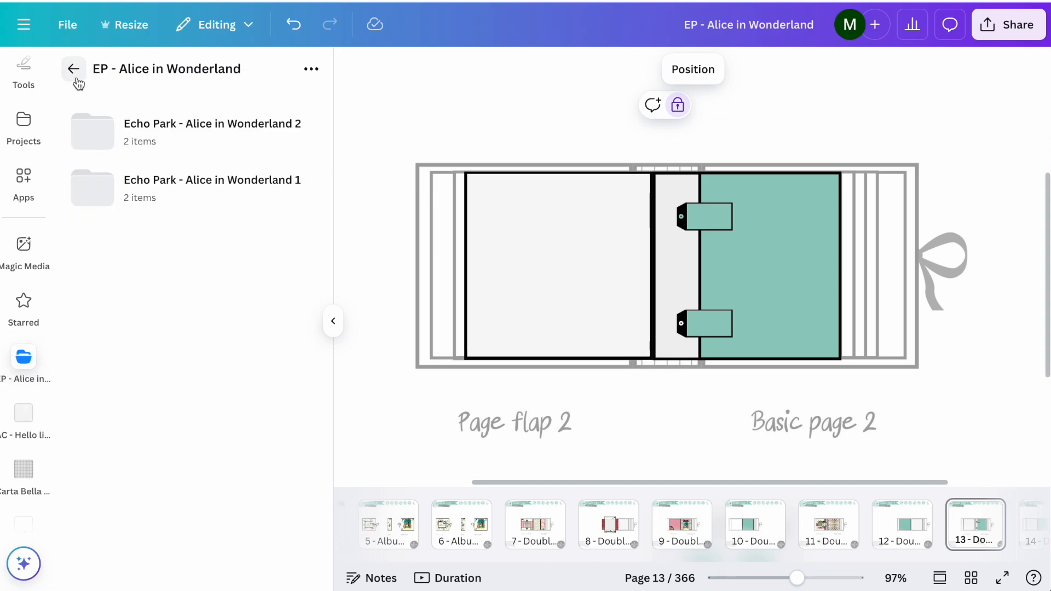
{"action": "left_click", "coordinate": [191, 158]}
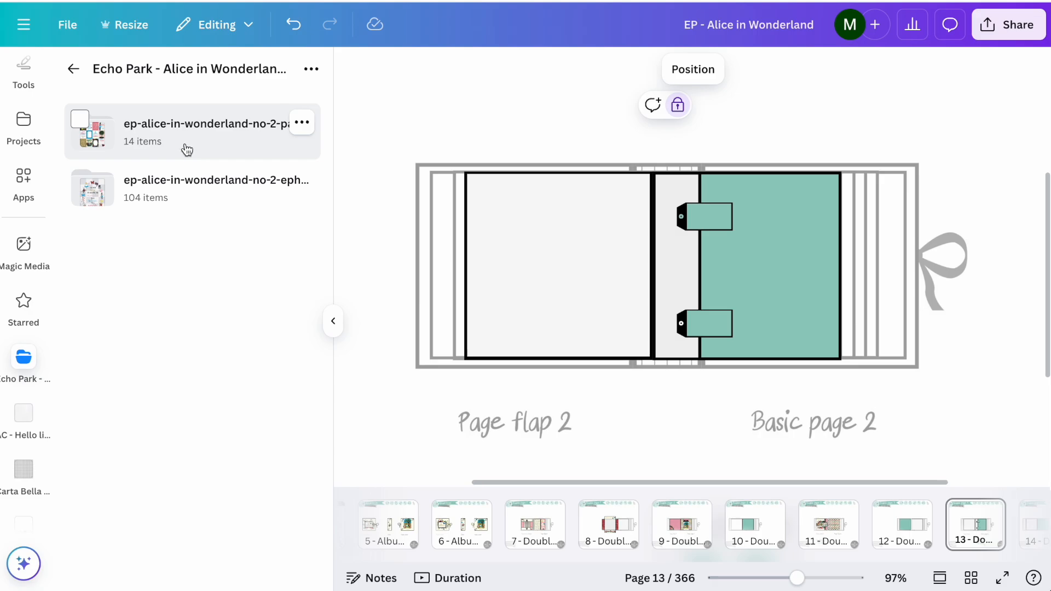
{"action": "left_click", "coordinate": [186, 150]}
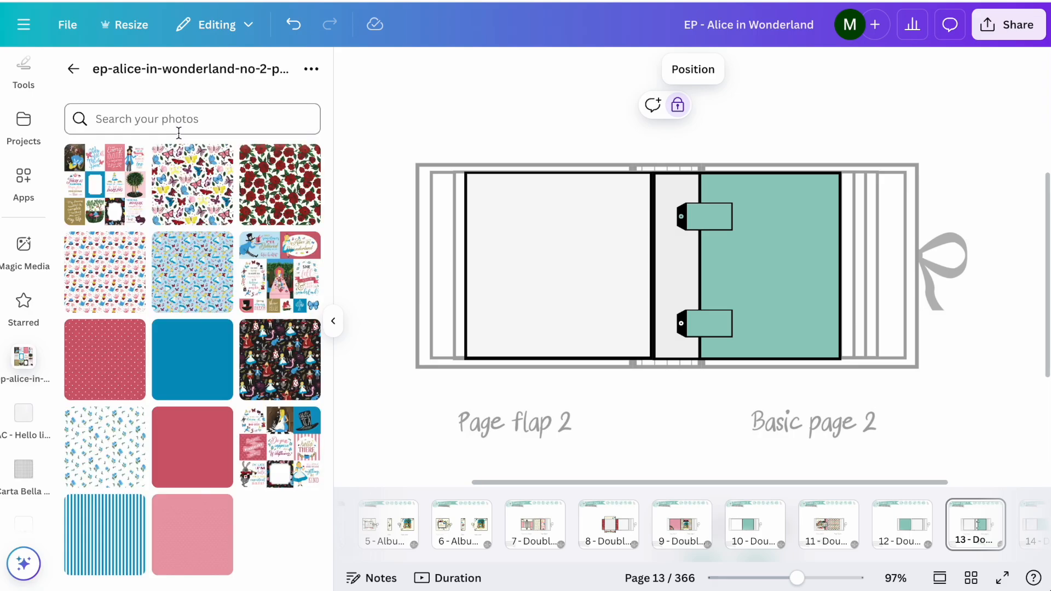
- Add the first cut-apart card sheet to the page and crop it to the garden card with Alice among the mushrooms
{"action": "left_click", "coordinate": [107, 197]}
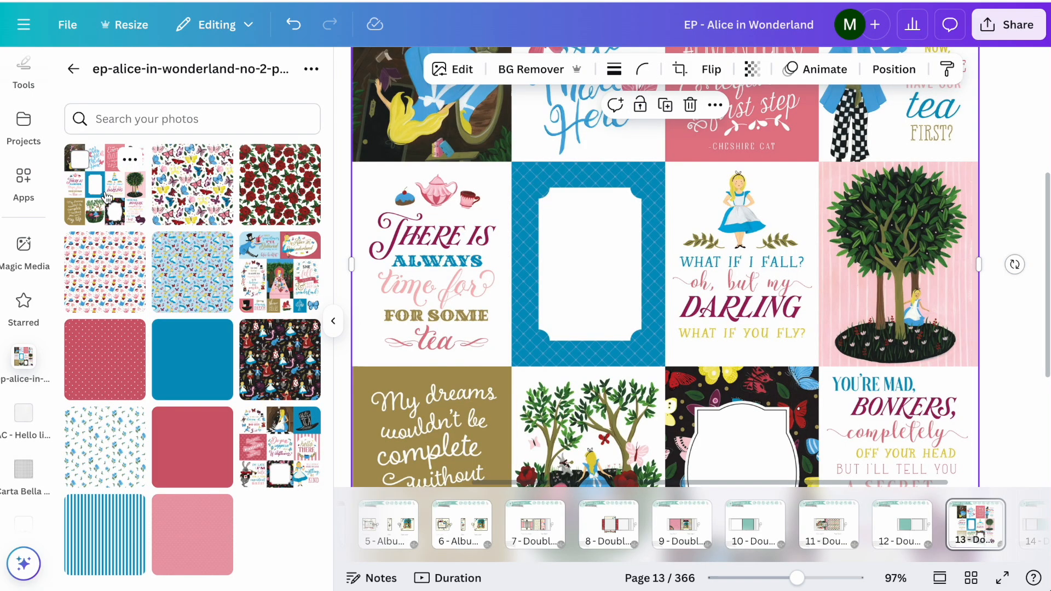
{"action": "scroll", "coordinate": [661, 218], "scroll_direction": "down", "scroll_amount": 3}
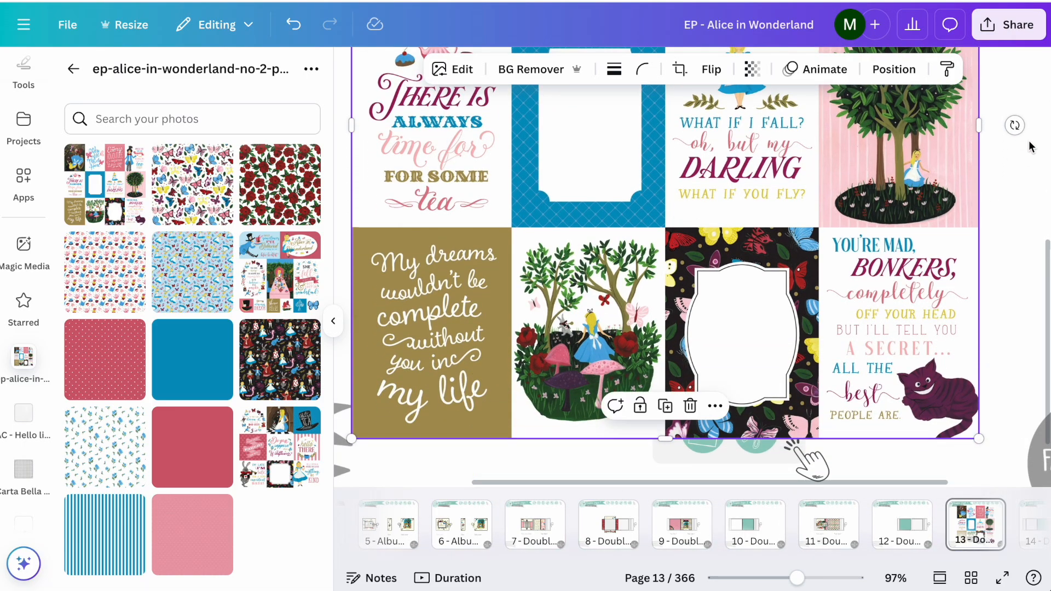
{"action": "left_click_drag", "start_coordinate": [978, 130], "coordinate": [663, 176]}
{"action": "scroll", "coordinate": [664, 176], "scroll_direction": "up", "scroll_amount": 3}
{"action": "scroll", "coordinate": [664, 176], "scroll_direction": "up", "scroll_amount": 3}
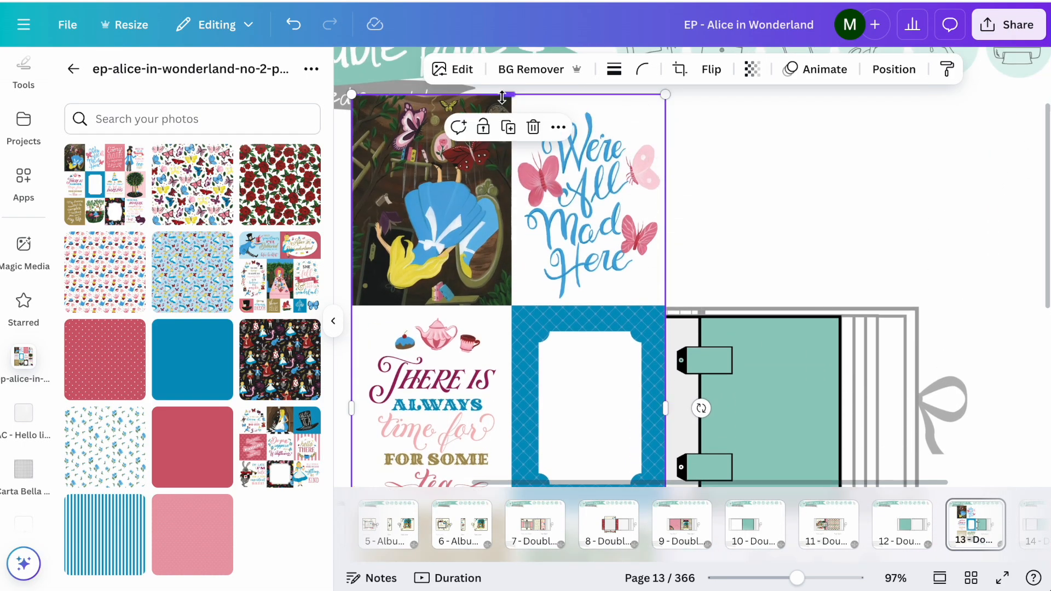
{"action": "left_click_drag", "start_coordinate": [502, 97], "coordinate": [517, 388]}
{"action": "scroll", "coordinate": [515, 358], "scroll_direction": "down", "scroll_amount": 4}
{"action": "left_click_drag", "start_coordinate": [509, 184], "coordinate": [513, 305]}
{"action": "left_click_drag", "start_coordinate": [351, 419], "coordinate": [511, 419]}
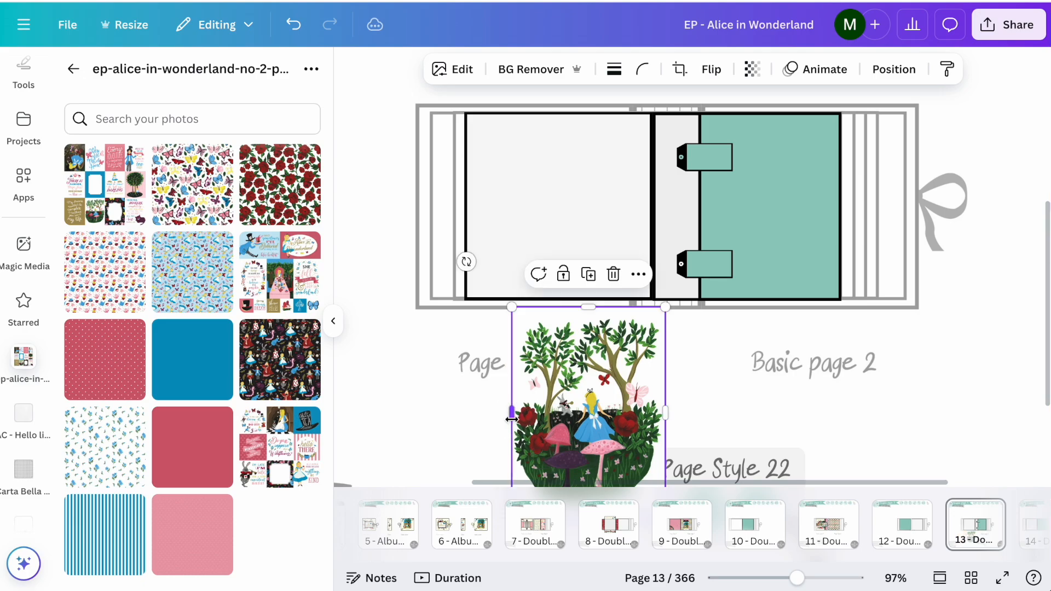
- Move the cropped garden card out of the layout to the side with the ribbon bow
{"action": "left_click", "coordinate": [761, 409]}
{"action": "scroll", "coordinate": [590, 442], "scroll_direction": "down", "scroll_amount": 2}
{"action": "left_click", "coordinate": [576, 387]}
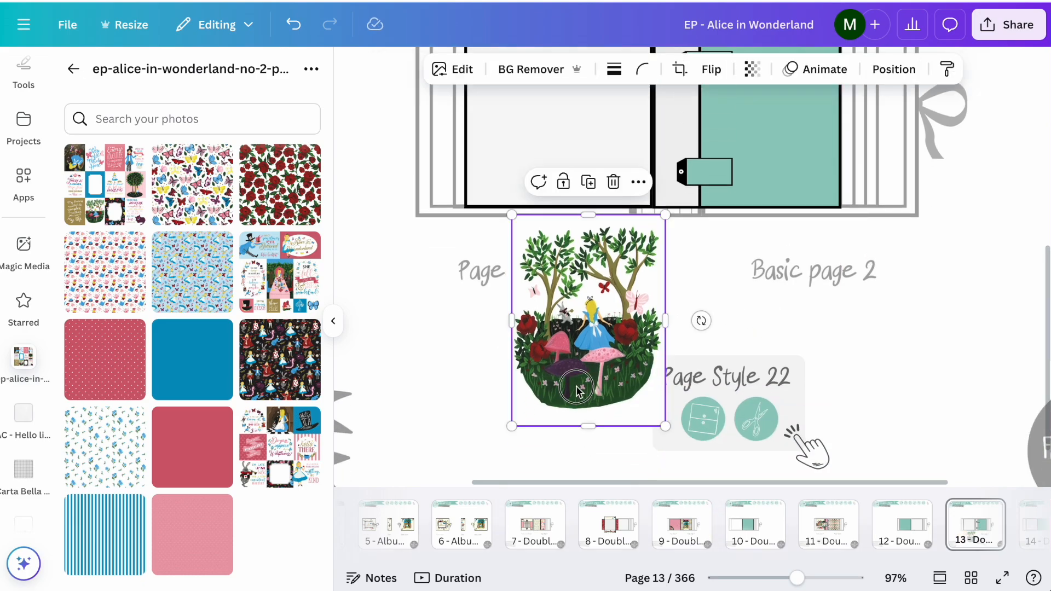
{"action": "left_click_drag", "start_coordinate": [576, 387], "coordinate": [996, 266]}
{"action": "scroll", "coordinate": [996, 271], "scroll_direction": "up", "scroll_amount": 3}
- Try filling Basic page 2 with the garden card, undo it, and park the card beside the album's ribbon edge
{"action": "left_click_drag", "start_coordinate": [1011, 356], "coordinate": [771, 286]}
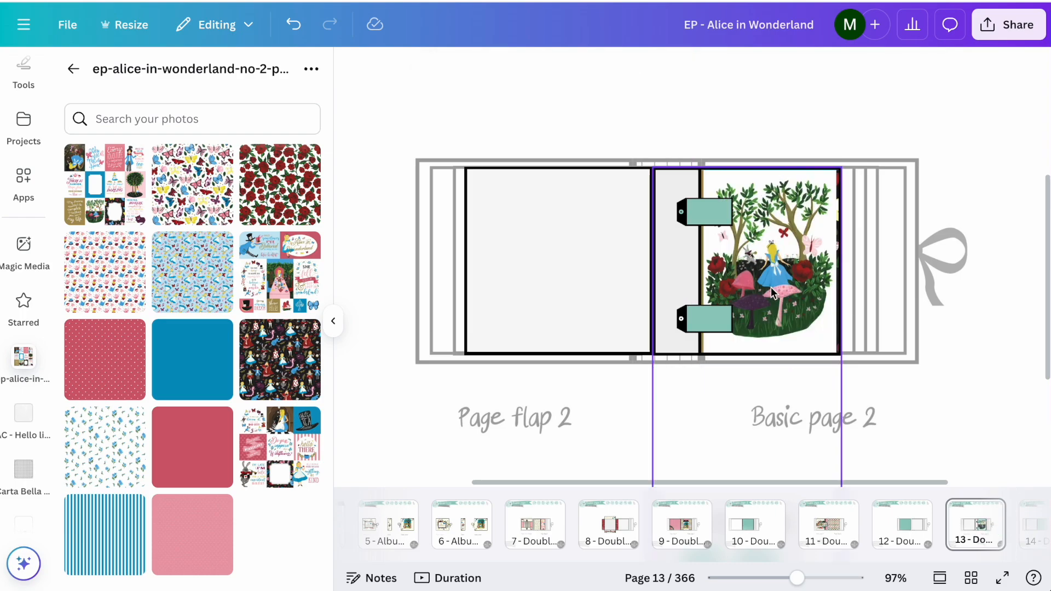
{"action": "left_click", "coordinate": [295, 31]}
{"action": "left_click_drag", "start_coordinate": [1019, 321], "coordinate": [1005, 177]}
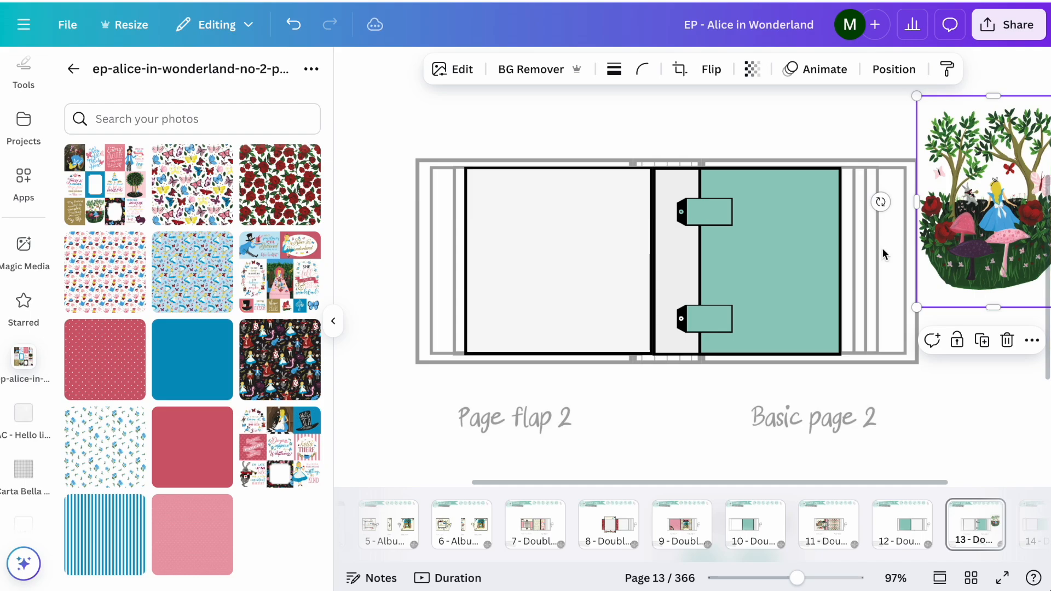
{"action": "scroll", "coordinate": [883, 250], "scroll_direction": "right", "scroll_amount": 2}
{"action": "left_click", "coordinate": [858, 411]}
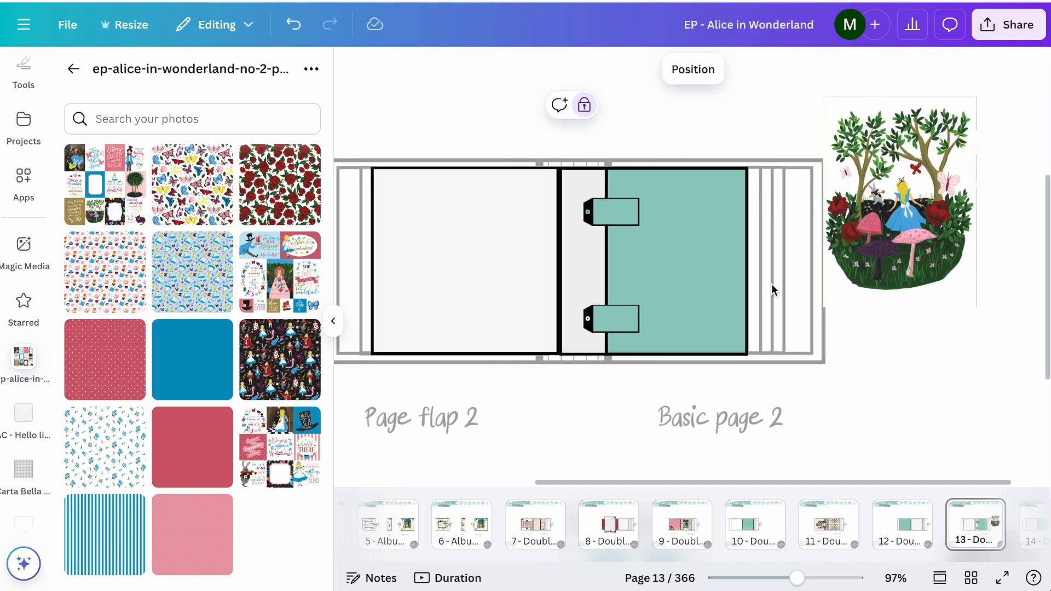
- Go to the Decoration frames page and copy the portrait 6x8" scalloped frame
{"action": "scroll", "coordinate": [769, 237], "scroll_direction": "down", "scroll_amount": 3}
{"action": "scroll", "coordinate": [770, 236], "scroll_direction": "up", "scroll_amount": 3}
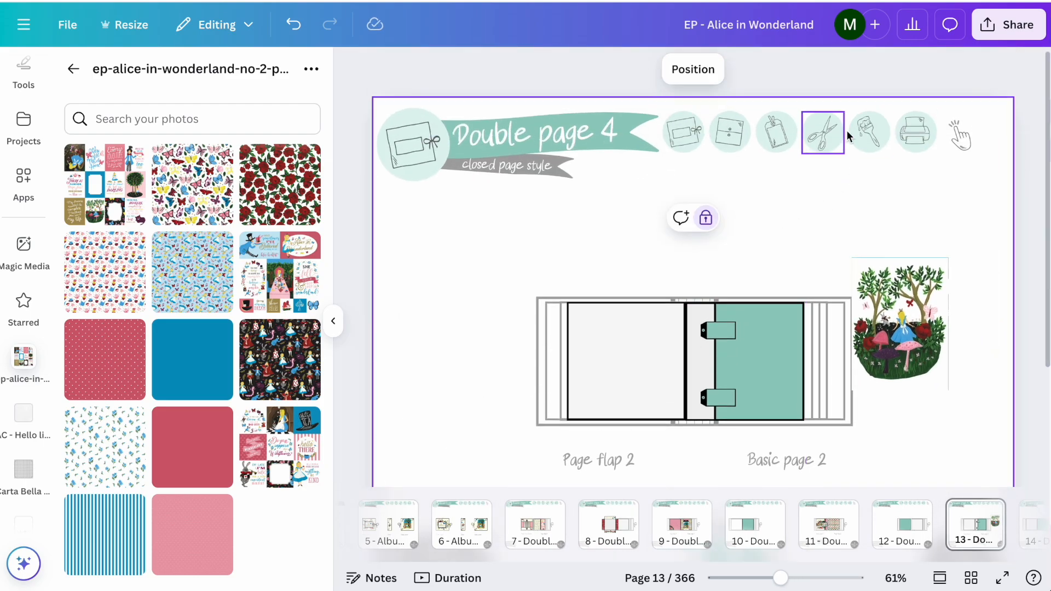
{"action": "left_click", "coordinate": [814, 187]}
{"action": "left_click", "coordinate": [847, 197]}
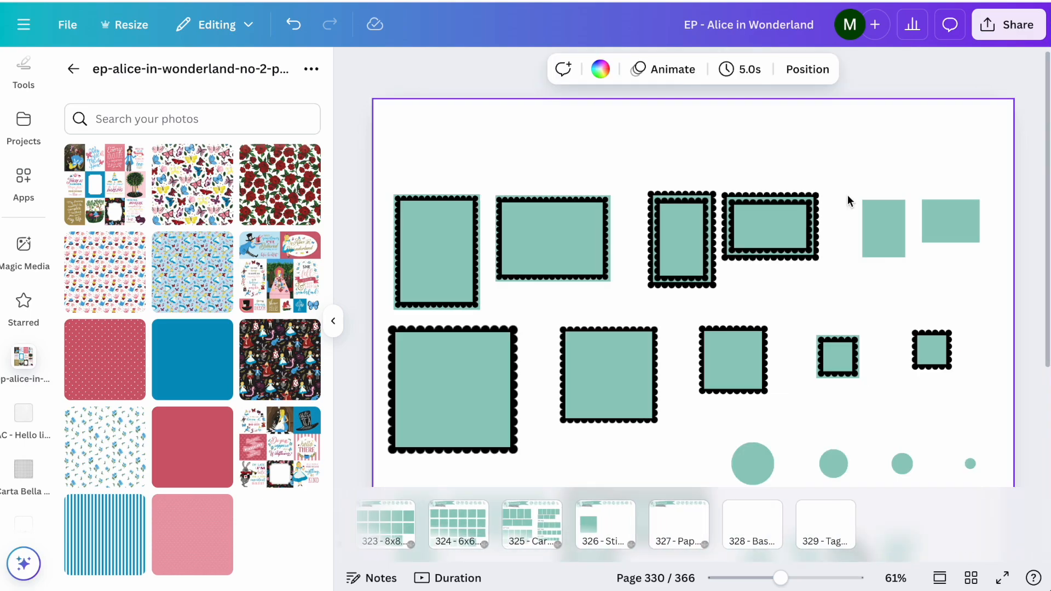
{"action": "left_click", "coordinate": [417, 304]}
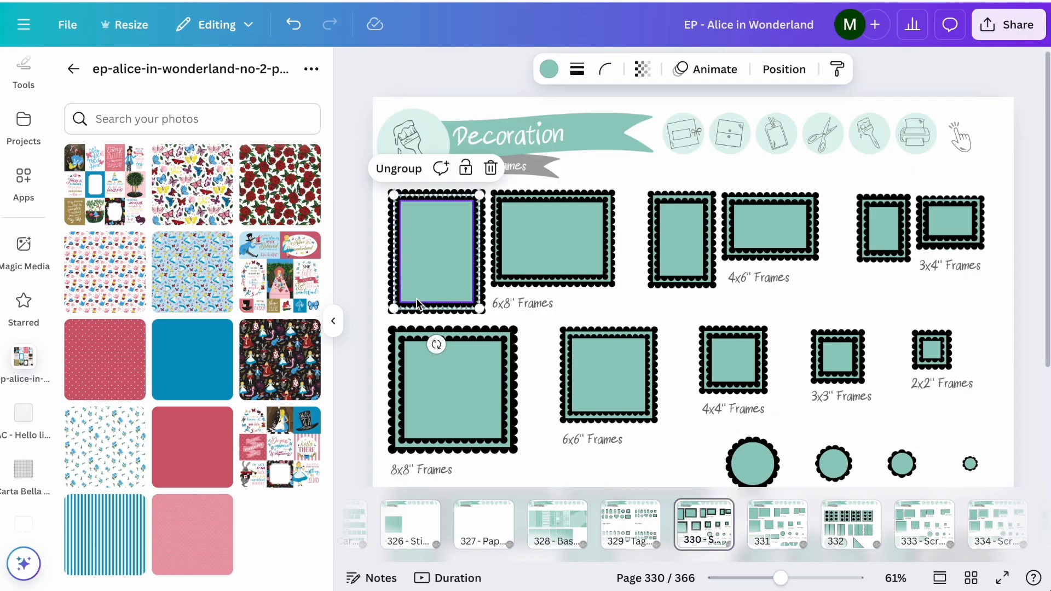
- Return to Double page 4 through the Album Planner and paste the scalloped frame over Basic page 2
{"action": "left_click", "coordinate": [775, 186]}
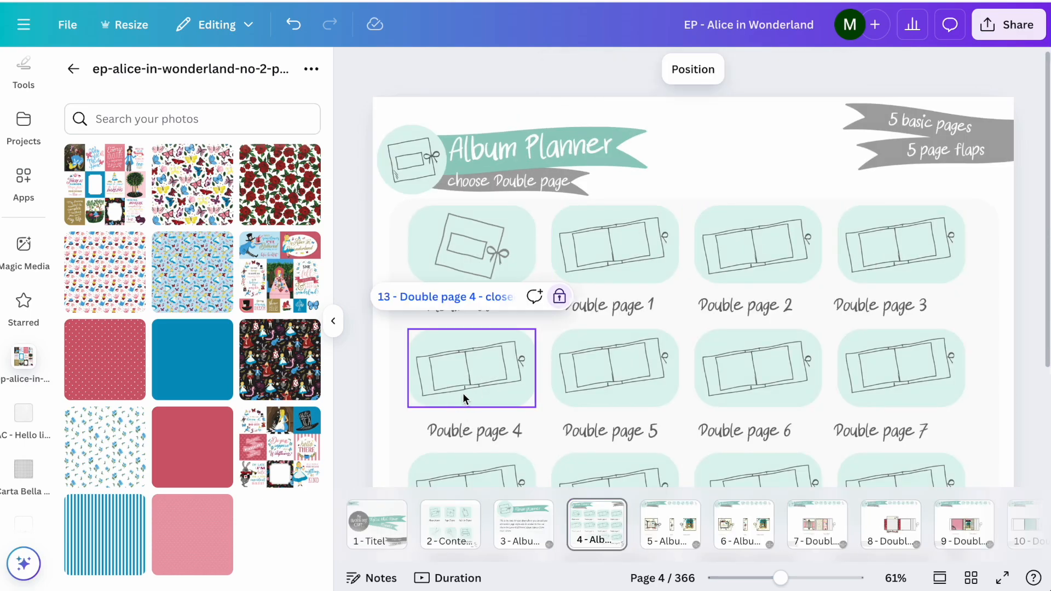
{"action": "left_click", "coordinate": [472, 298]}
{"action": "left_click", "coordinate": [333, 321]}
{"action": "key", "text": "ctrl+v"}
{"action": "left_click_drag", "start_coordinate": [296, 252], "coordinate": [633, 354]}
- Fill the scalloped frame on Basic page 2 with the garden card
{"action": "left_click", "coordinate": [767, 323]}
{"action": "left_click", "coordinate": [838, 289]}
{"action": "left_click", "coordinate": [787, 312]}
{"action": "left_click_drag", "start_coordinate": [808, 323], "coordinate": [612, 373]}
{"action": "left_click", "coordinate": [850, 270]}
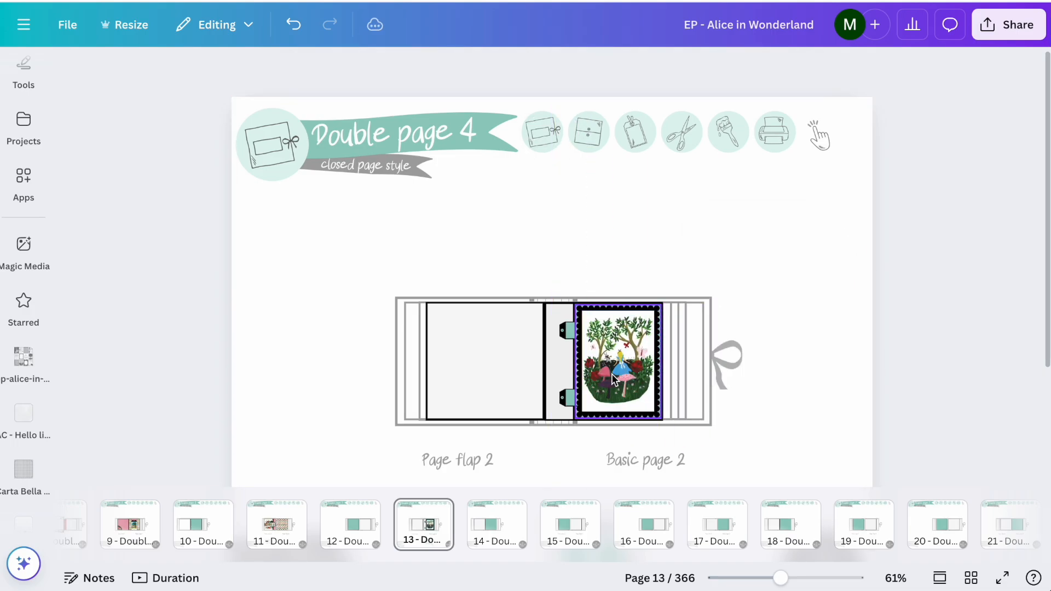
- Shrink the framed garden card and centre it on the teal panel of Basic page 2
{"action": "scroll", "coordinate": [612, 373], "scroll_direction": "up", "scroll_amount": 5}
{"action": "scroll", "coordinate": [612, 374], "scroll_direction": "down", "scroll_amount": 1}
{"action": "scroll", "coordinate": [612, 373], "scroll_direction": "left", "scroll_amount": 1}
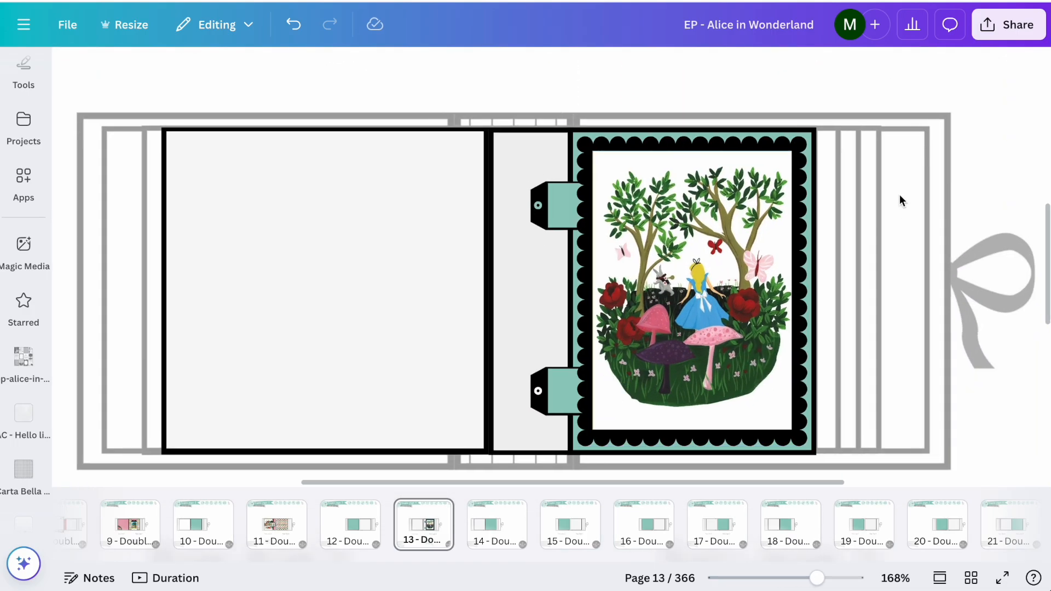
{"action": "left_click", "coordinate": [900, 197]}
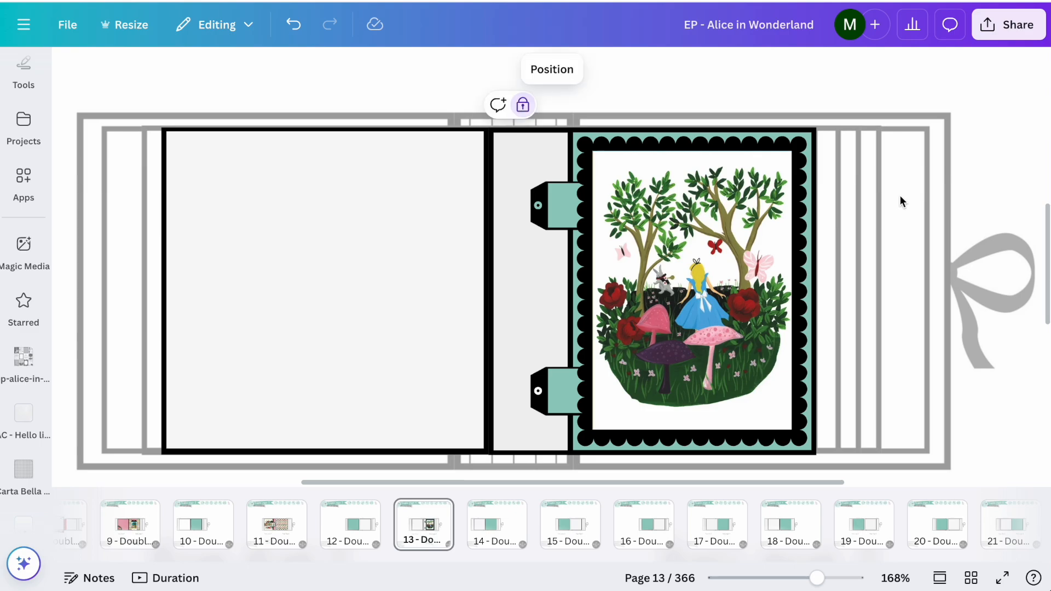
{"action": "left_click", "coordinate": [755, 238]}
{"action": "left_click_drag", "start_coordinate": [811, 136], "coordinate": [790, 176]}
{"action": "left_click_drag", "start_coordinate": [678, 281], "coordinate": [690, 267]}
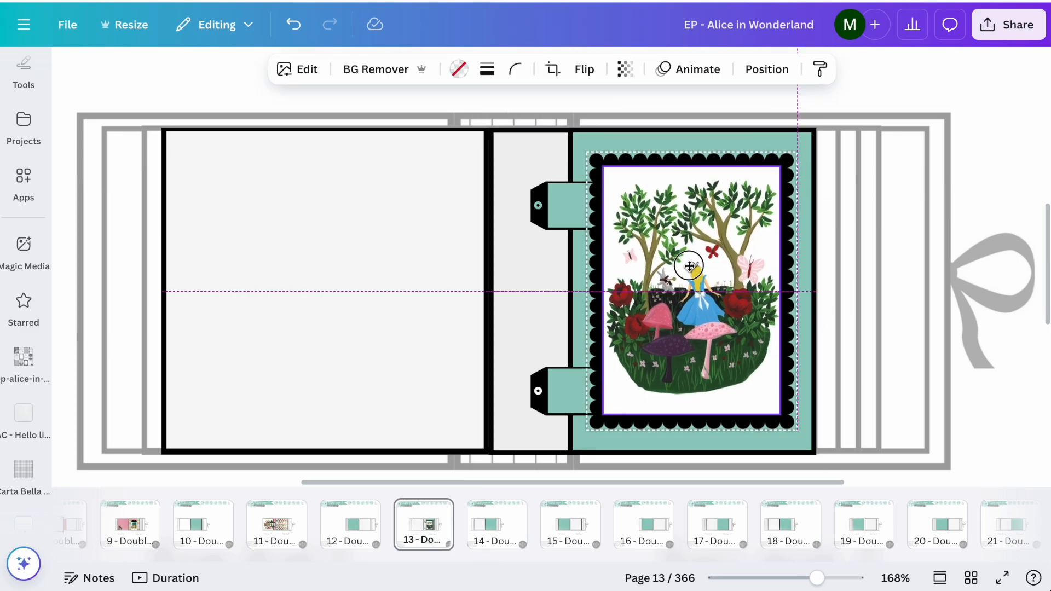
{"action": "left_click", "coordinate": [921, 248]}
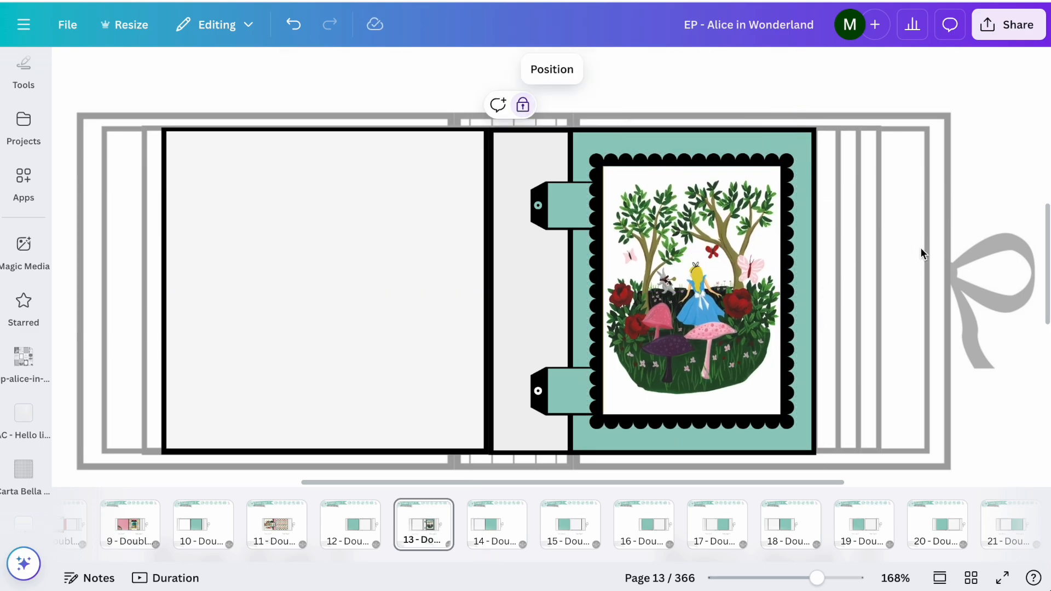
- Ungroup the page style elements on Basic page 2 so the panel and tags are separate
{"action": "left_click", "coordinate": [707, 149]}
{"action": "left_click", "coordinate": [554, 182]}
{"action": "left_click", "coordinate": [614, 149]}
{"action": "left_click", "coordinate": [654, 166]}
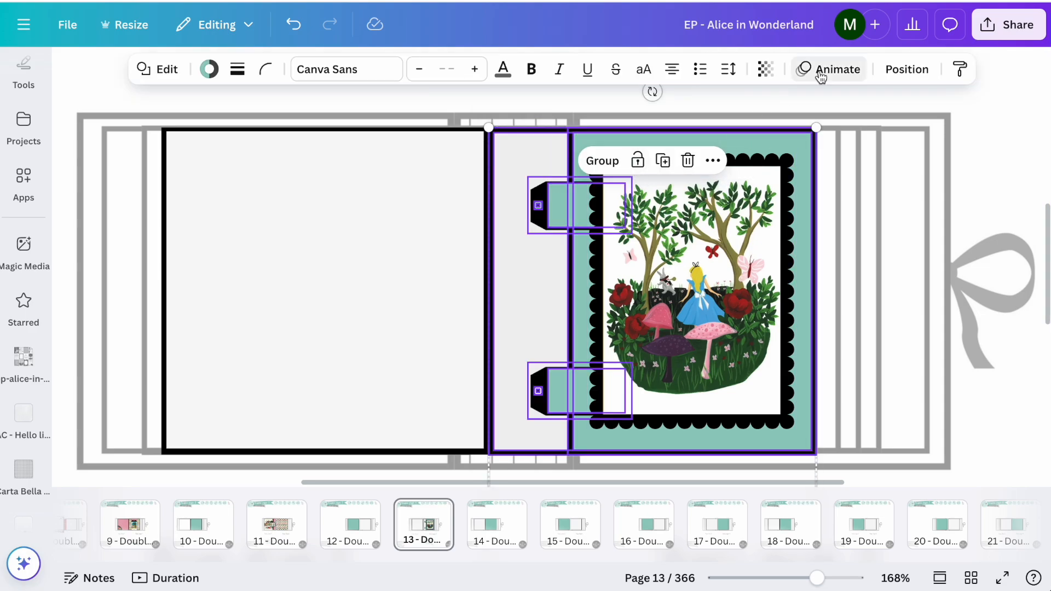
{"action": "left_click", "coordinate": [822, 77]}
{"action": "left_click", "coordinate": [968, 97]}
- Move the framed garden card's layer beneath the two tags
{"action": "double_click", "coordinate": [754, 170]}
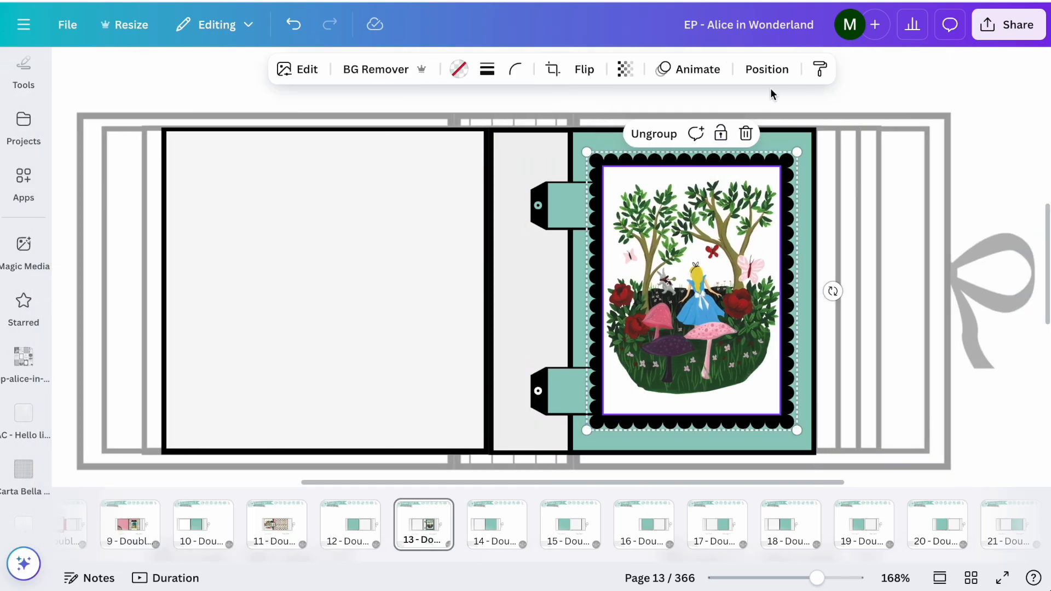
{"action": "left_click", "coordinate": [767, 69]}
{"action": "left_click", "coordinate": [258, 151]}
{"action": "left_click_drag", "start_coordinate": [164, 247], "coordinate": [165, 282]}
{"action": "left_click", "coordinate": [312, 113]}
{"action": "left_click", "coordinate": [920, 188]}
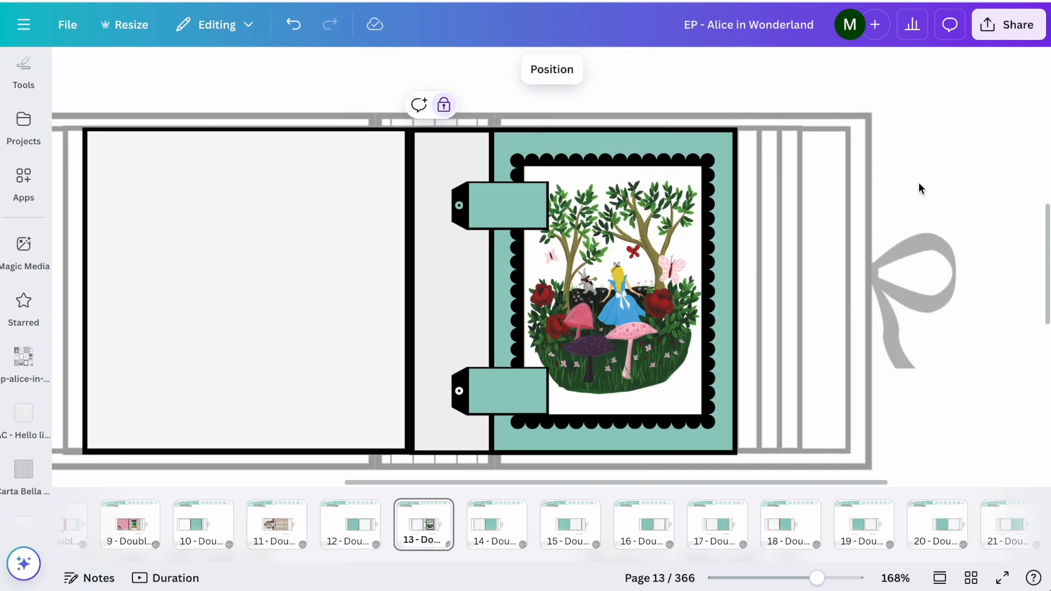
- Recolour the panel behind the framed card with the green #61A84D sampled from the garden picture's leaves
{"action": "left_click", "coordinate": [553, 137]}
{"action": "left_click", "coordinate": [408, 70]}
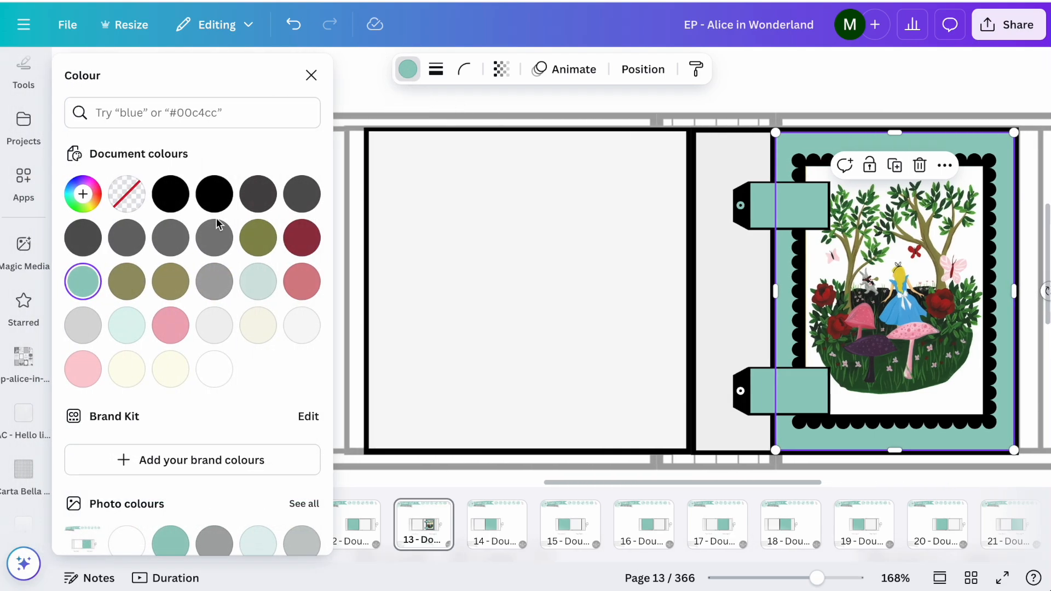
{"action": "scroll", "coordinate": [211, 495], "scroll_direction": "down", "scroll_amount": 5}
{"action": "scroll", "coordinate": [210, 497], "scroll_direction": "up", "scroll_amount": 5}
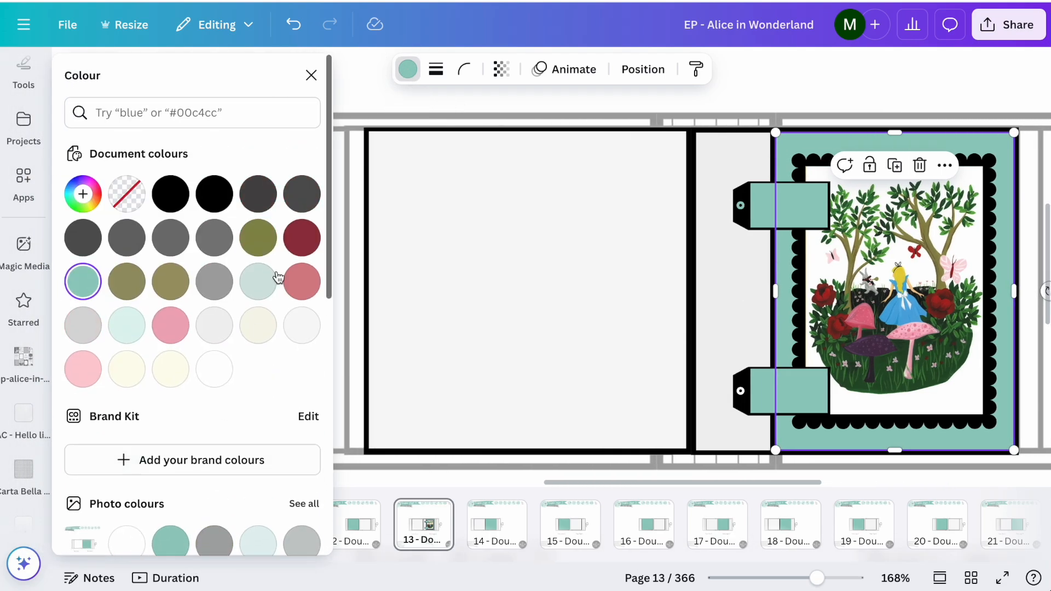
{"action": "left_click", "coordinate": [82, 195]}
{"action": "left_click", "coordinate": [281, 395]}
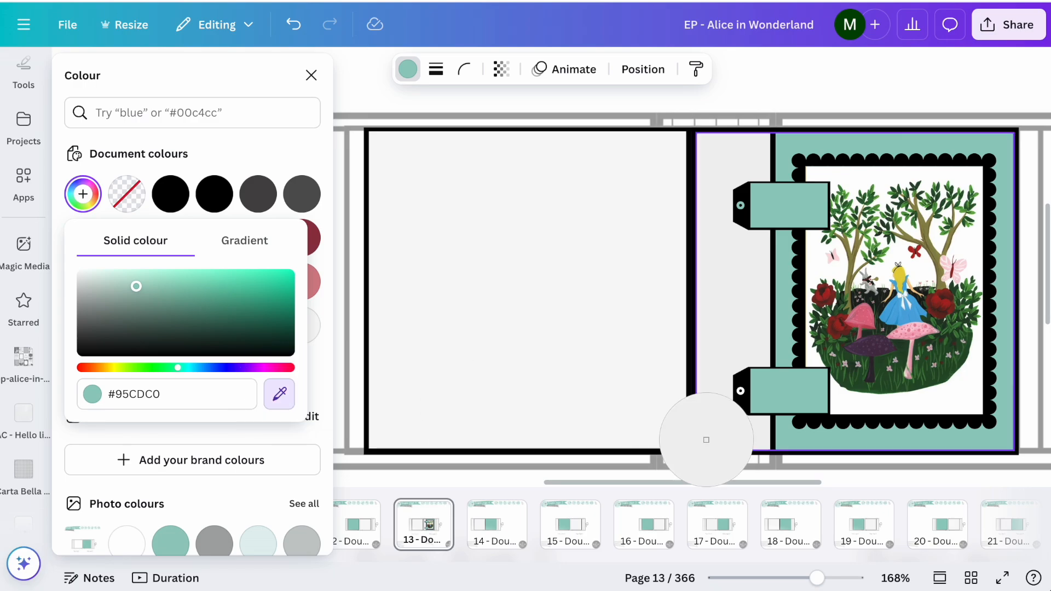
{"action": "left_click", "coordinate": [959, 190]}
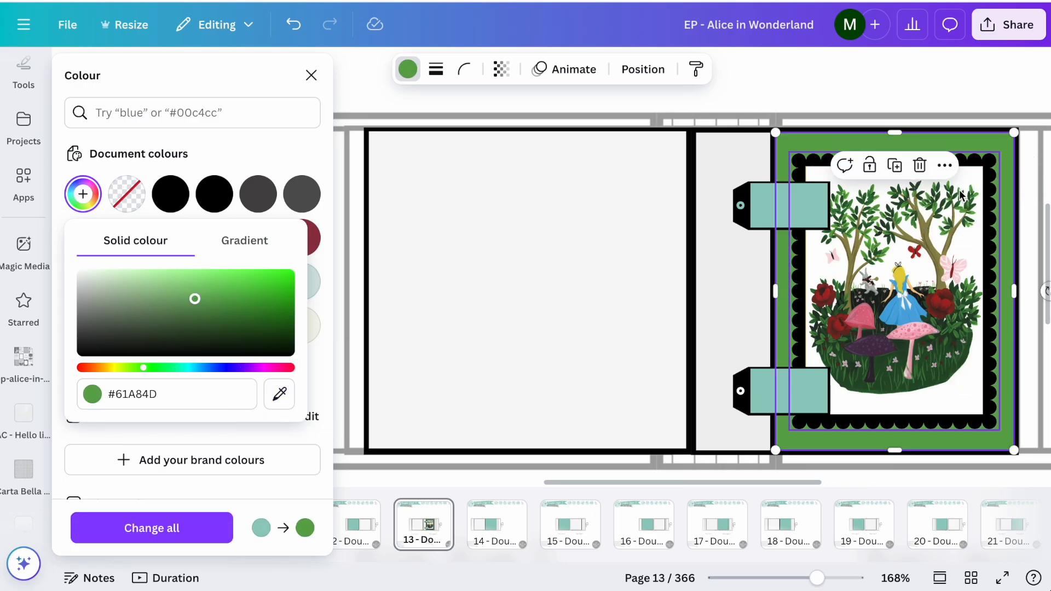
- Recolour the panel behind the frame with a dark green sampled from the picture's grass
{"action": "left_click", "coordinate": [276, 398]}
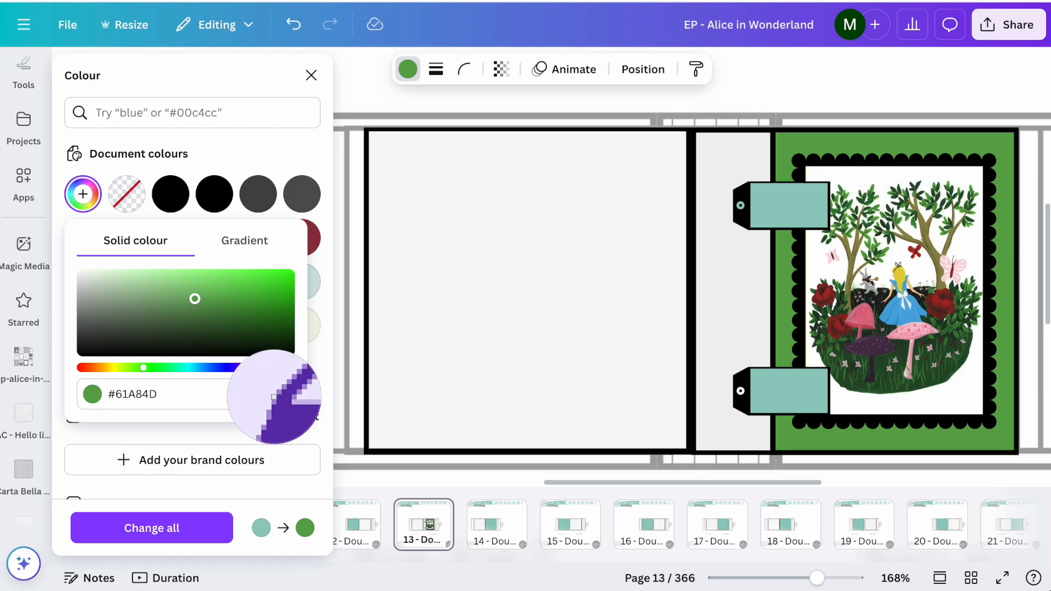
{"action": "left_click", "coordinate": [909, 380]}
{"action": "left_click", "coordinate": [974, 97]}
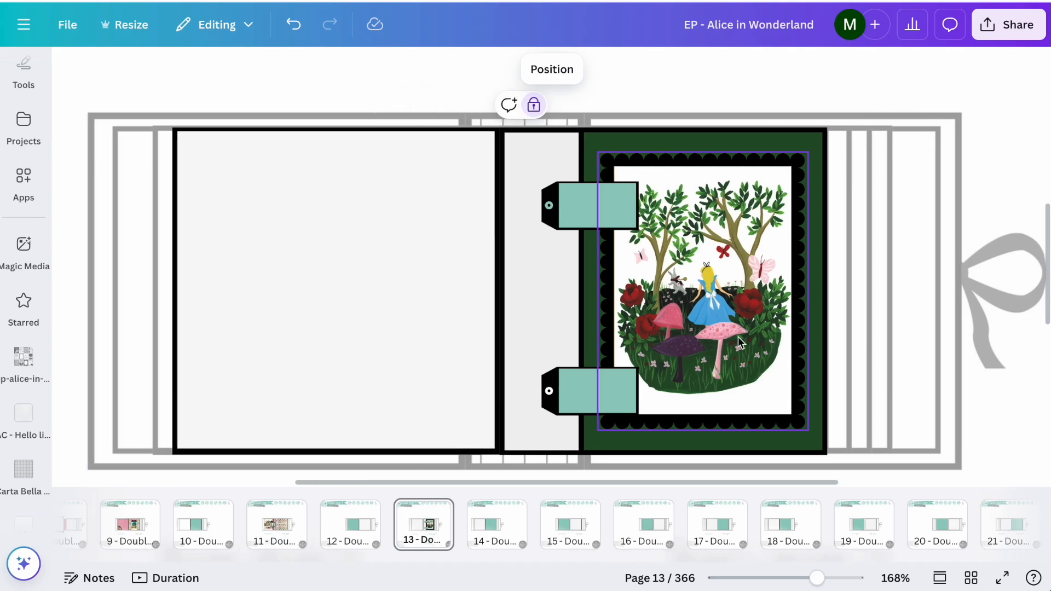
- Recolour the panel behind the framed card with the pale pink document colour
{"action": "left_click", "coordinate": [816, 384]}
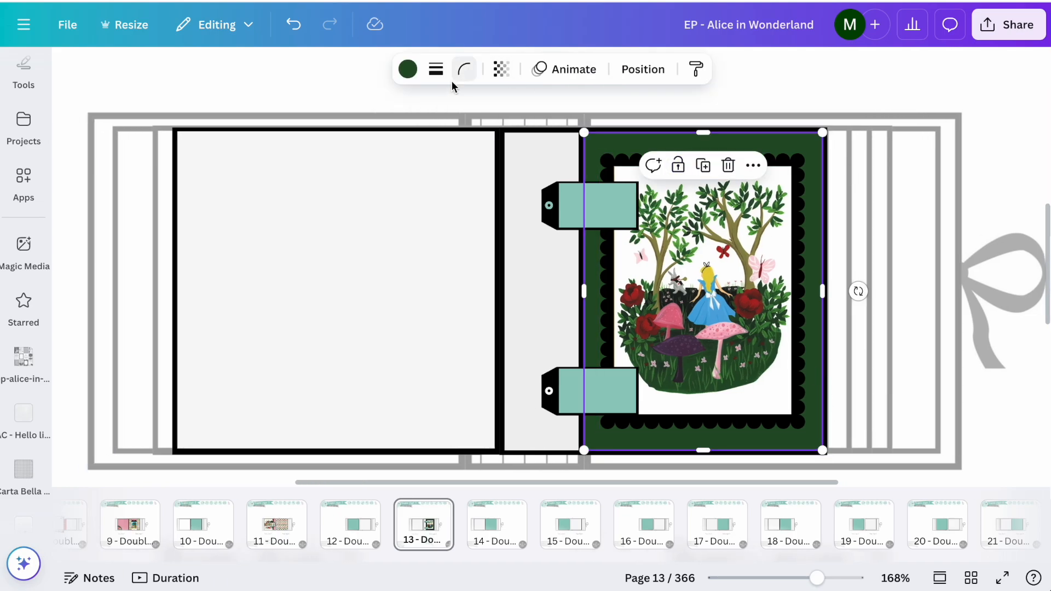
{"action": "left_click", "coordinate": [408, 69]}
{"action": "left_click", "coordinate": [128, 369]}
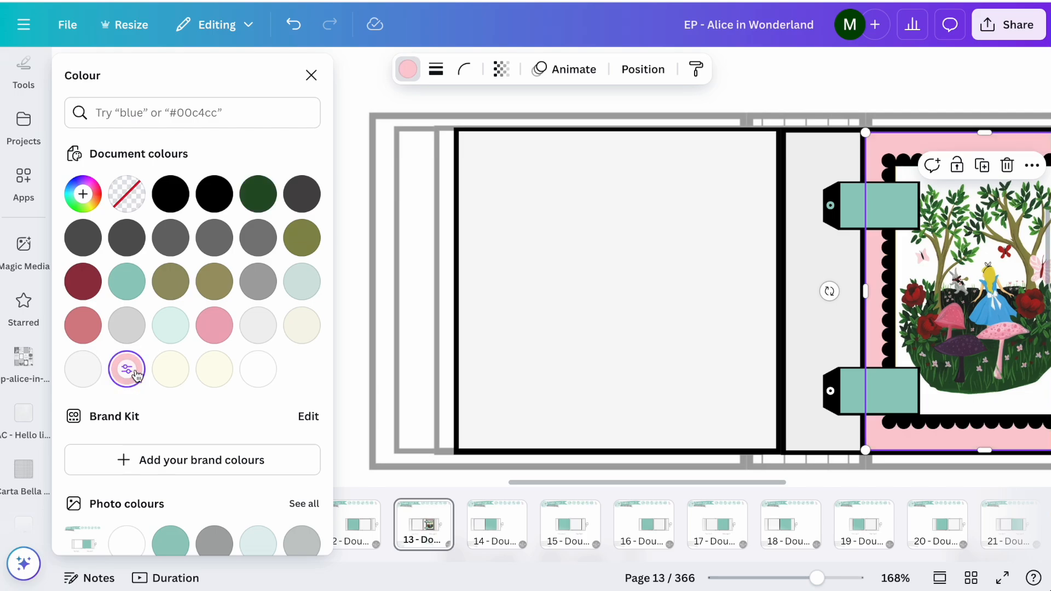
{"action": "left_click", "coordinate": [1029, 71]}
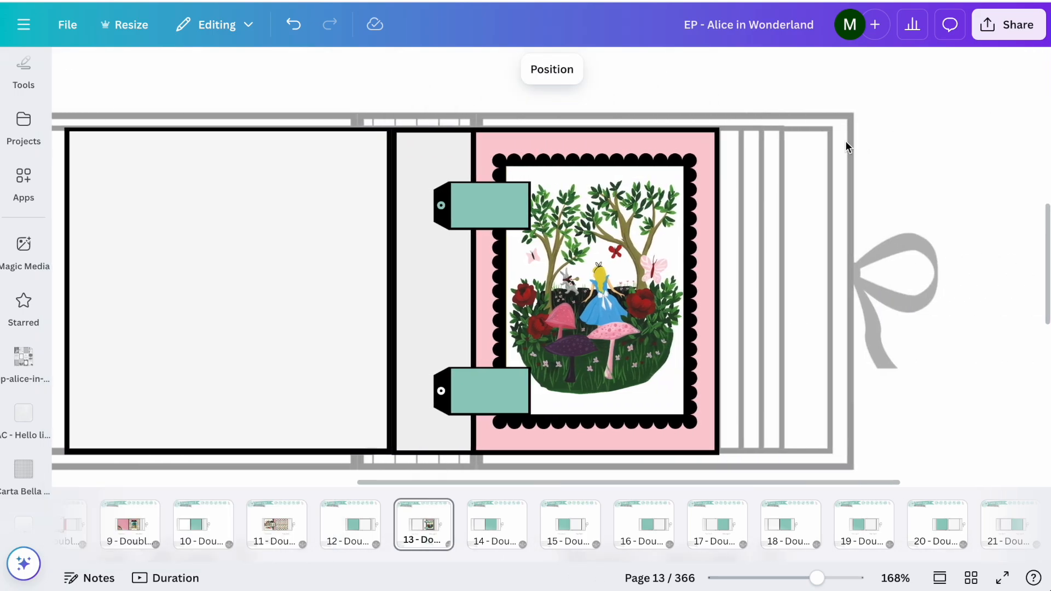
- Fill the large blank panel and the narrow strip beside the framed card with the white butterfly paper
{"action": "scroll", "coordinate": [845, 140], "scroll_direction": "left", "scroll_amount": 4}
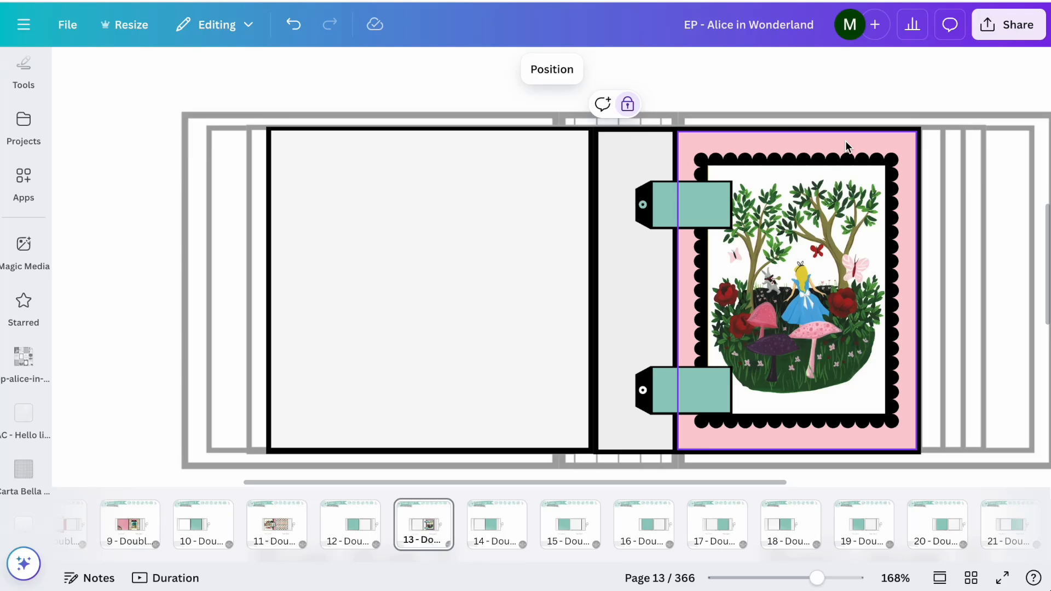
{"action": "left_click", "coordinate": [33, 372]}
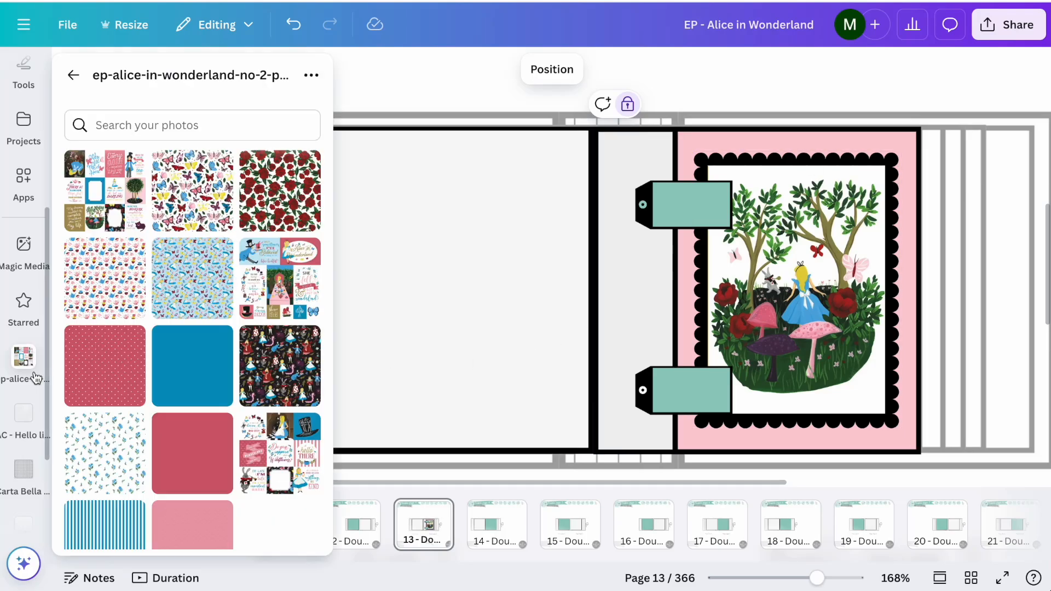
{"action": "scroll", "coordinate": [539, 203], "scroll_direction": "right", "scroll_amount": 1}
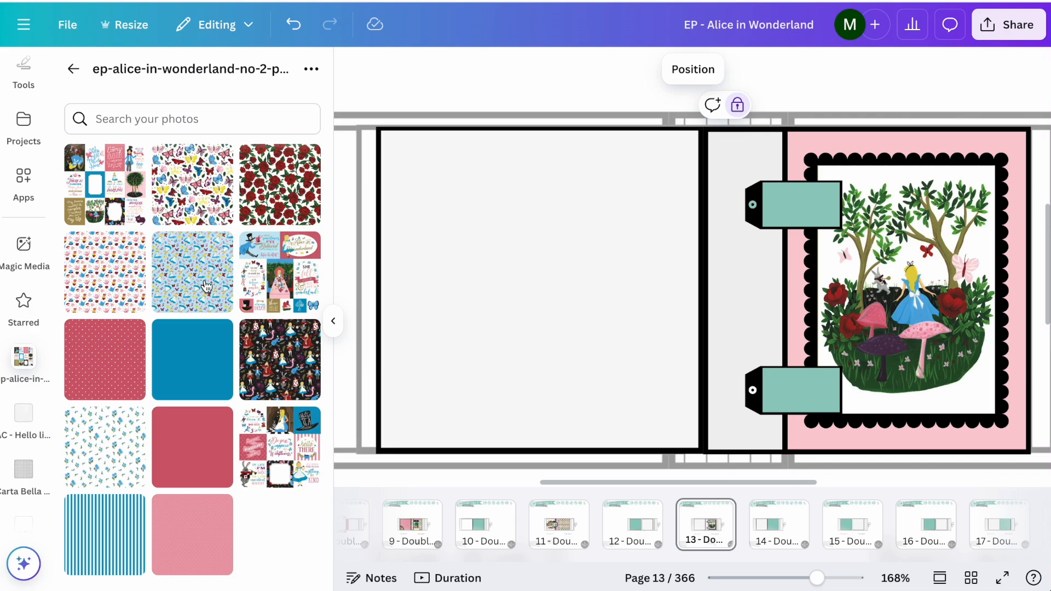
{"action": "left_click_drag", "start_coordinate": [193, 217], "coordinate": [605, 324]}
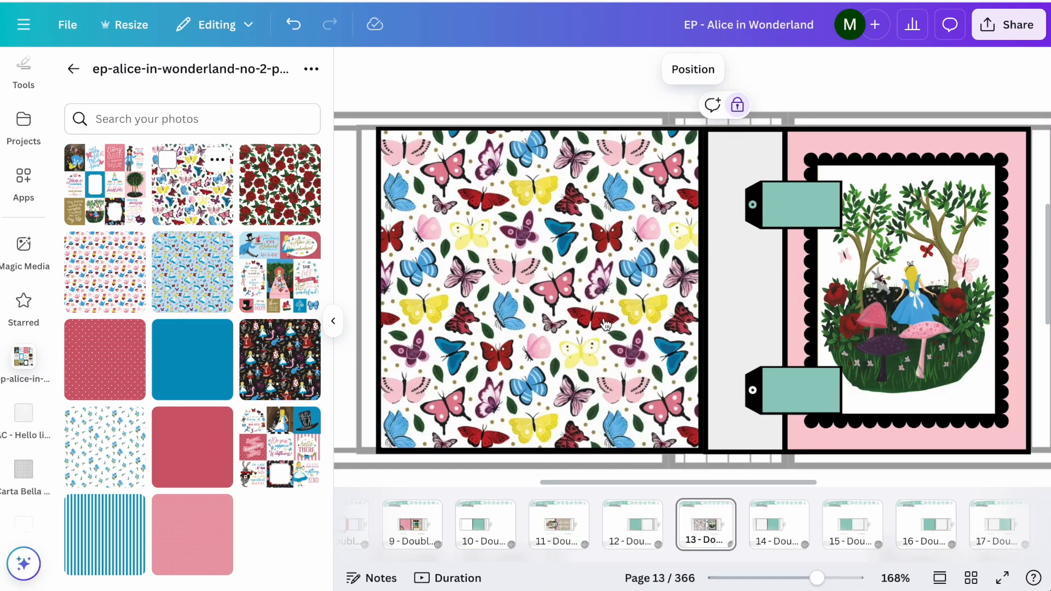
{"action": "left_click_drag", "start_coordinate": [193, 184], "coordinate": [713, 301]}
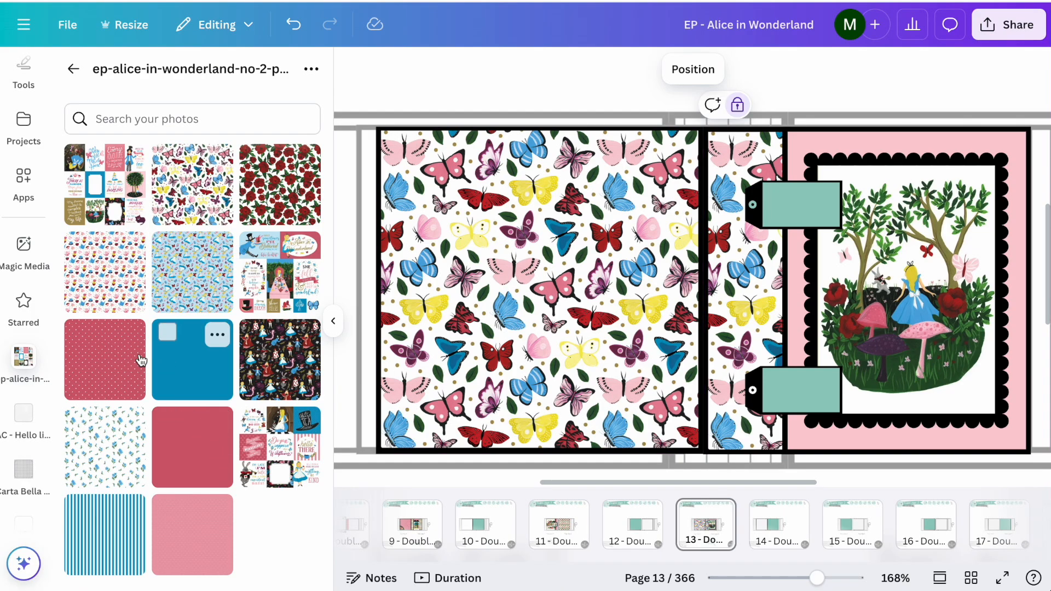
- Fill the large panel with the pink patterned paper, undoing a trial of the light blue Alice paper
{"action": "left_click_drag", "start_coordinate": [199, 546], "coordinate": [487, 382]}
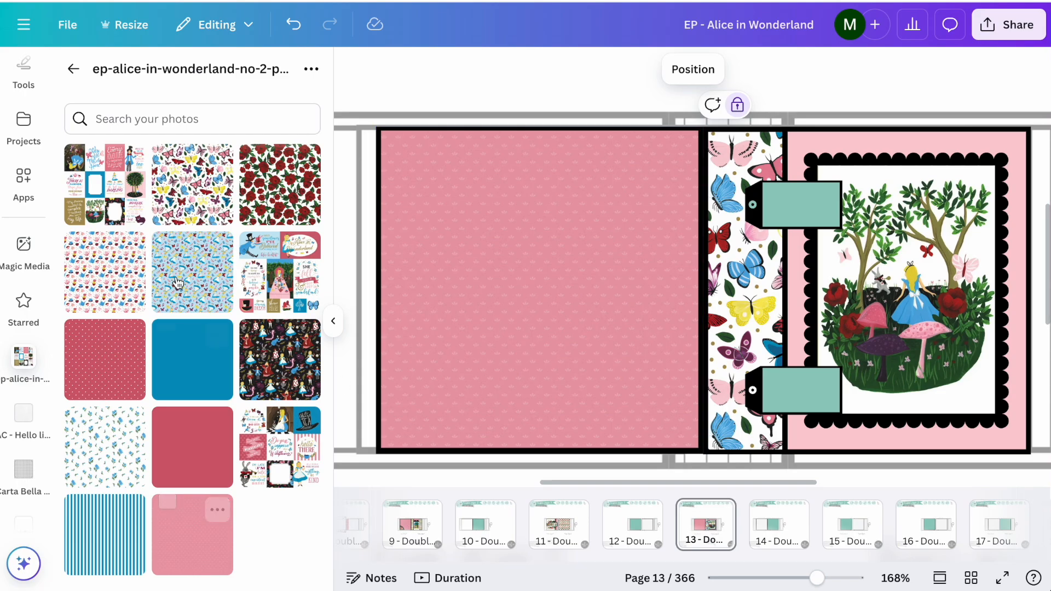
{"action": "left_click_drag", "start_coordinate": [192, 272], "coordinate": [602, 271]}
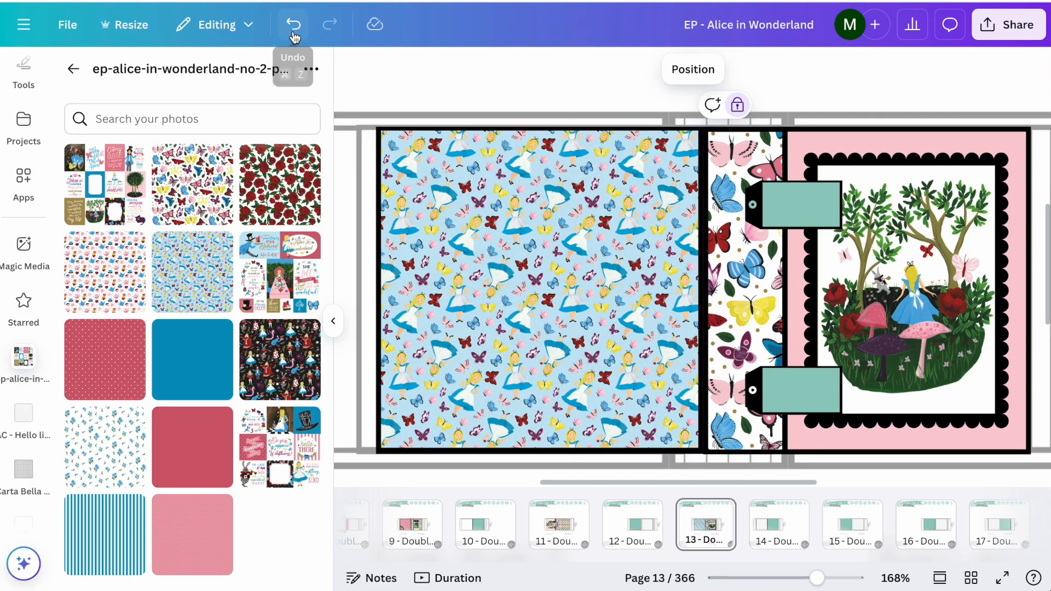
{"action": "left_click", "coordinate": [294, 27]}
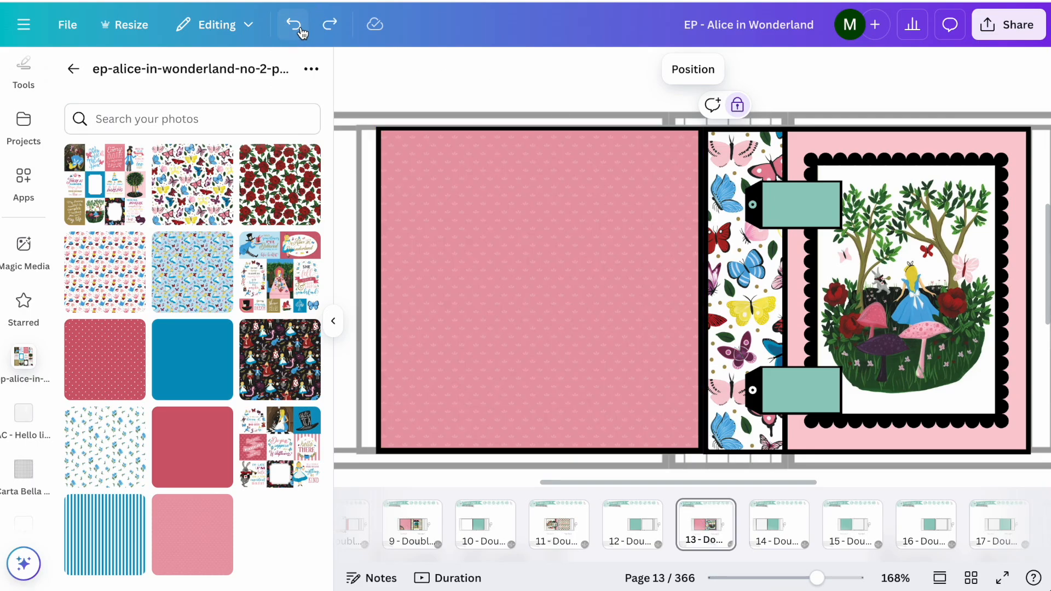
{"action": "left_click", "coordinate": [333, 328]}
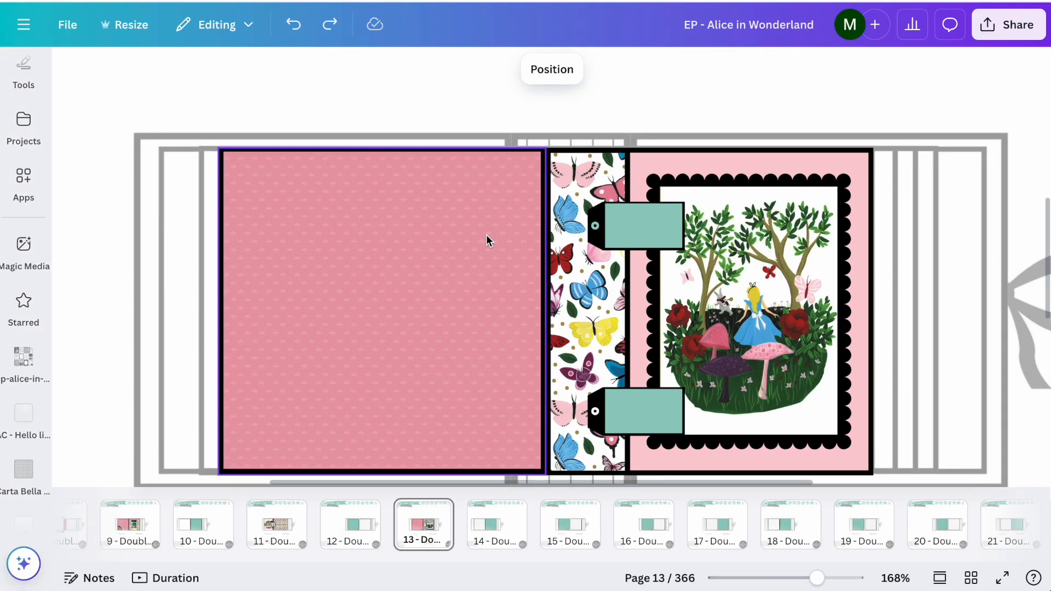
- Copy the scalloped half-circle from the Tuck spots decoration page
{"action": "scroll", "coordinate": [783, 120], "scroll_direction": "down", "scroll_amount": 5}
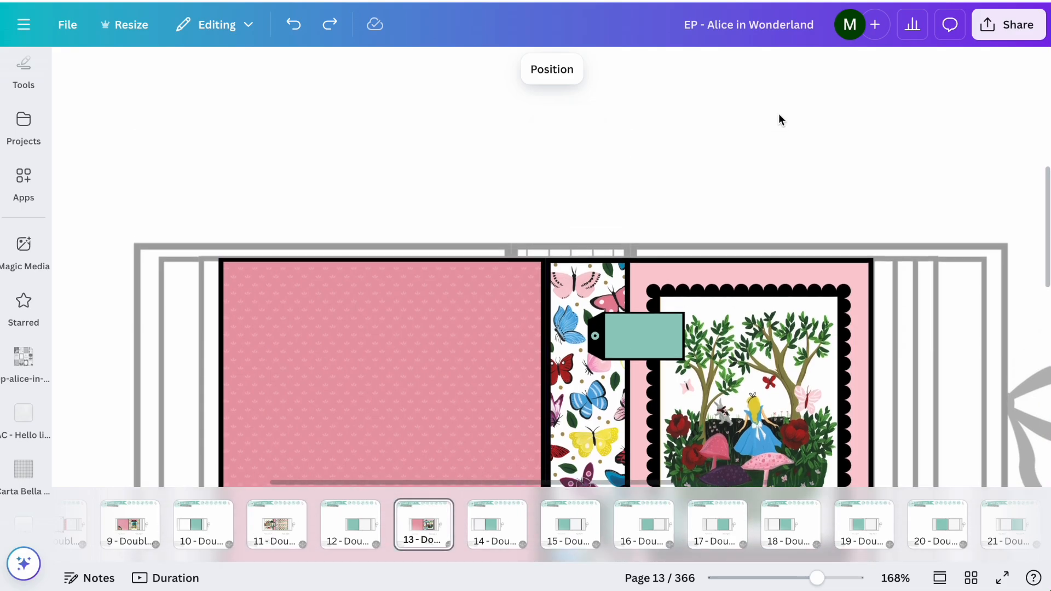
{"action": "scroll", "coordinate": [779, 115], "scroll_direction": "up", "scroll_amount": 2}
{"action": "left_click", "coordinate": [745, 210]}
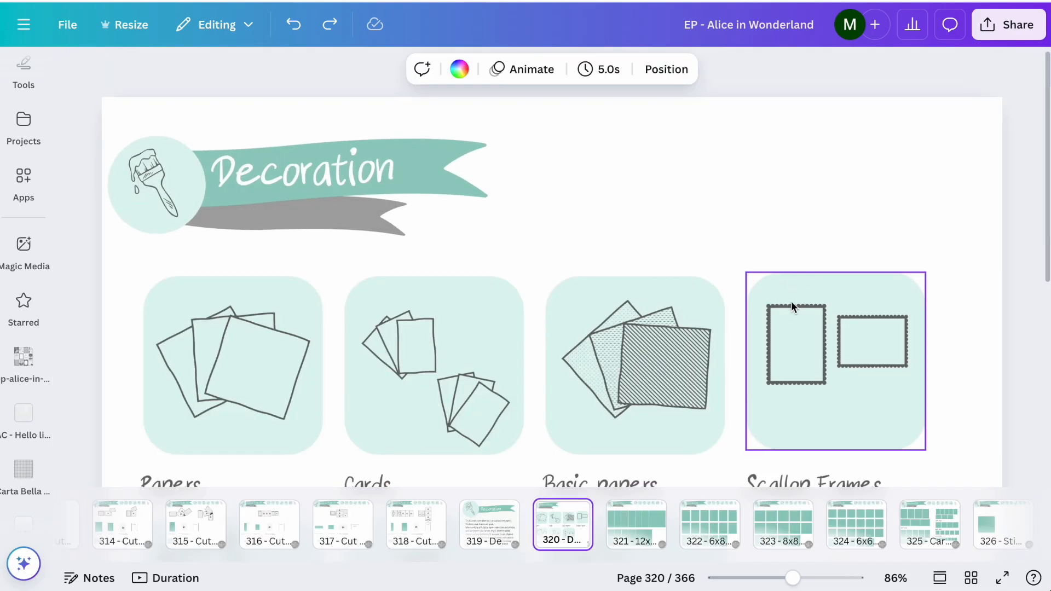
{"action": "left_click", "coordinate": [793, 239]}
{"action": "left_click", "coordinate": [703, 534]}
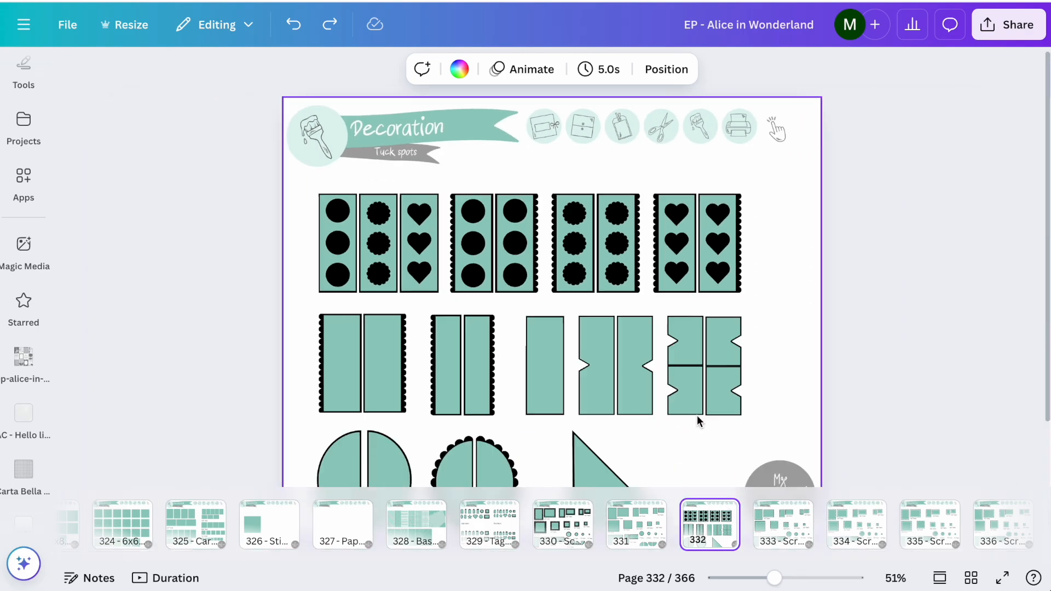
{"action": "scroll", "coordinate": [698, 415], "scroll_direction": "down", "scroll_amount": 1}
{"action": "left_click", "coordinate": [495, 435]}
{"action": "scroll", "coordinate": [519, 136], "scroll_direction": "up", "scroll_amount": 1}
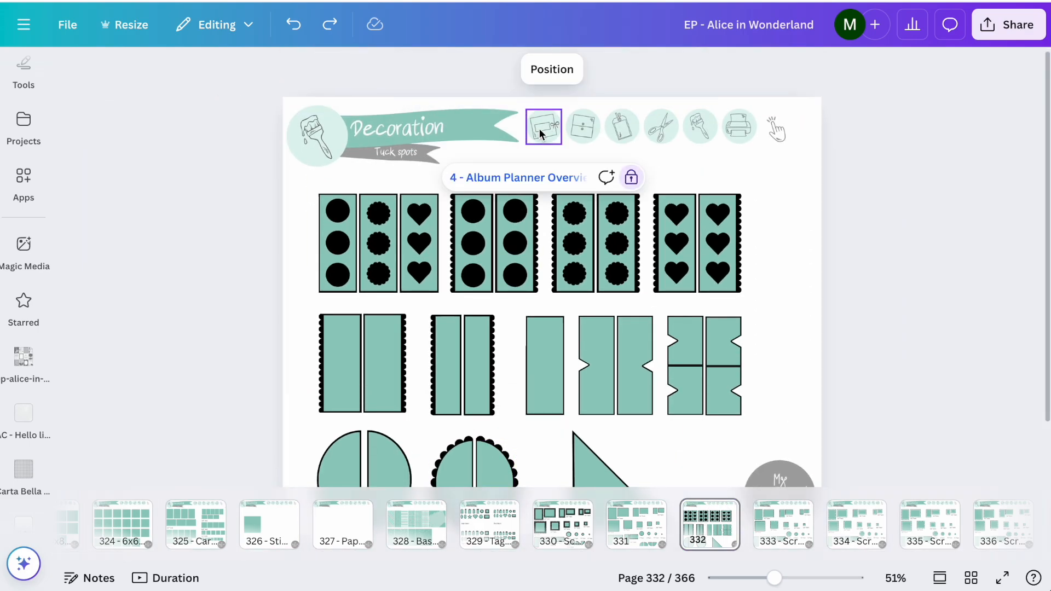
- Paste the scalloped half-circle on the Double page 4 closed page style and place it along the pink flap's outer edge
{"action": "left_click", "coordinate": [521, 176]}
{"action": "left_click", "coordinate": [379, 359]}
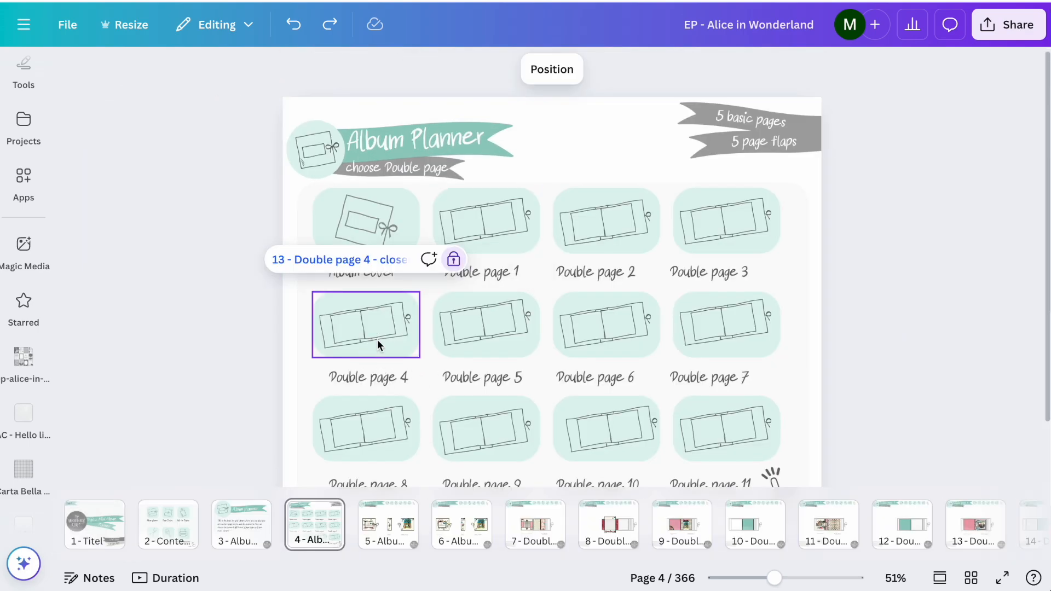
{"action": "left_click", "coordinate": [365, 261]}
{"action": "key", "text": "ctrl+v"}
{"action": "left_click_drag", "start_coordinate": [474, 453], "coordinate": [462, 296]}
{"action": "left_click", "coordinate": [632, 181]}
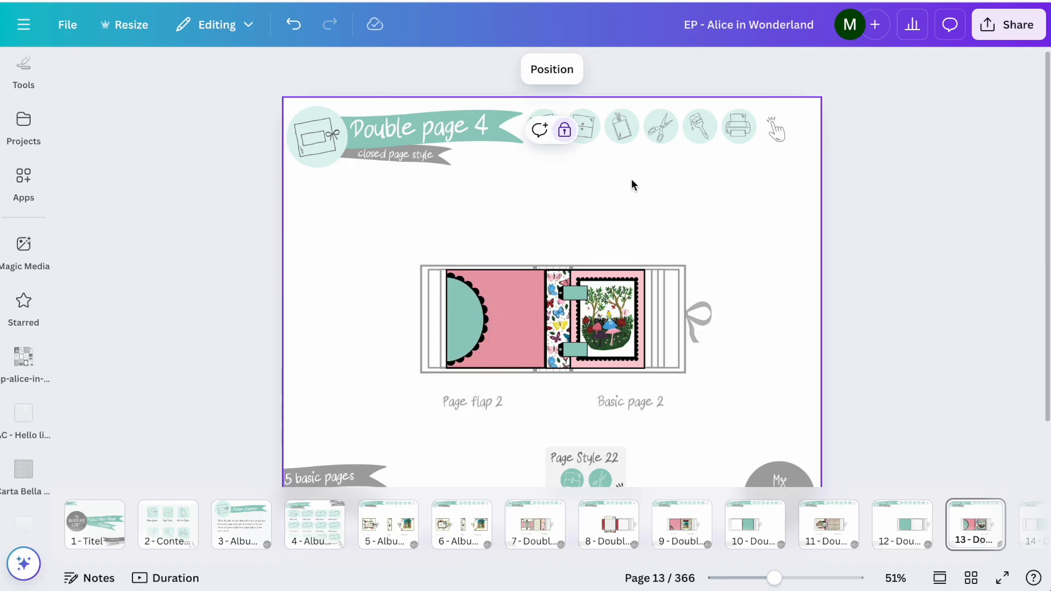
- Recolour the teal area of the scalloped half-circle white
{"action": "scroll", "coordinate": [632, 181], "scroll_direction": "up", "scroll_amount": 5}
{"action": "scroll", "coordinate": [632, 185], "scroll_direction": "down", "scroll_amount": 4}
{"action": "left_click", "coordinate": [328, 301]}
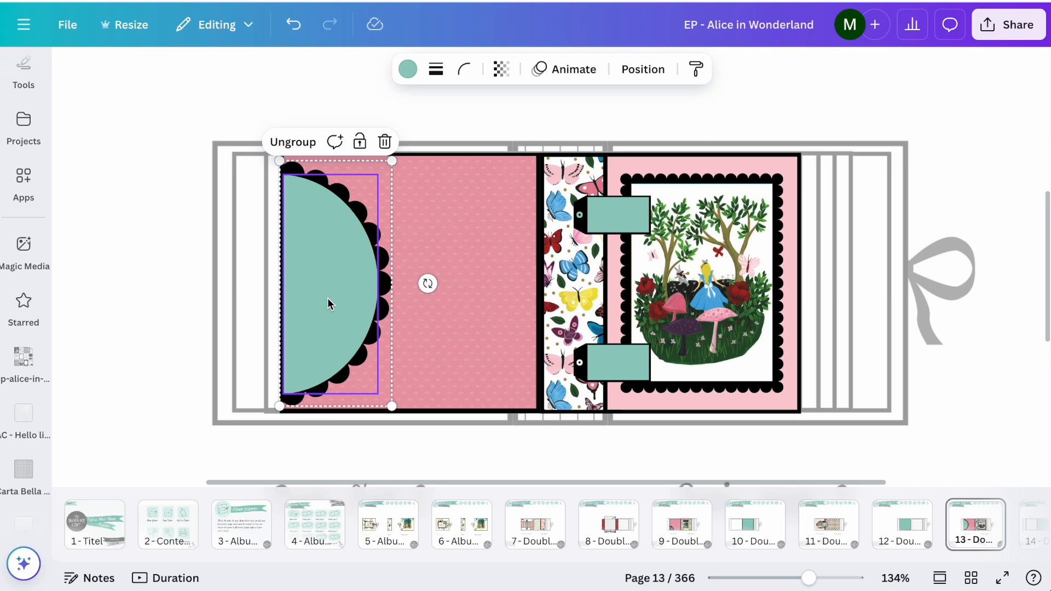
{"action": "left_click", "coordinate": [408, 70]}
{"action": "left_click", "coordinate": [270, 369]}
{"action": "left_click", "coordinate": [752, 100]}
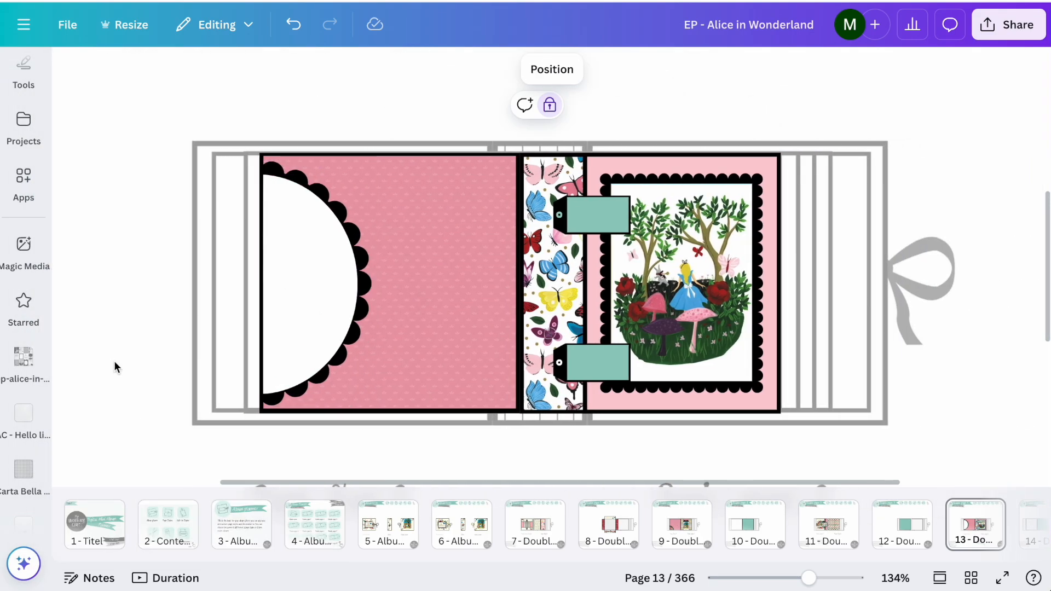
- Add the rabbit with trumpet and pocket watch from the Alice in Wonderland elements folder to the page
{"action": "left_click", "coordinate": [23, 359]}
{"action": "left_click", "coordinate": [74, 68]}
{"action": "left_click", "coordinate": [127, 167]}
{"action": "scroll", "coordinate": [264, 429], "scroll_direction": "down", "scroll_amount": 10}
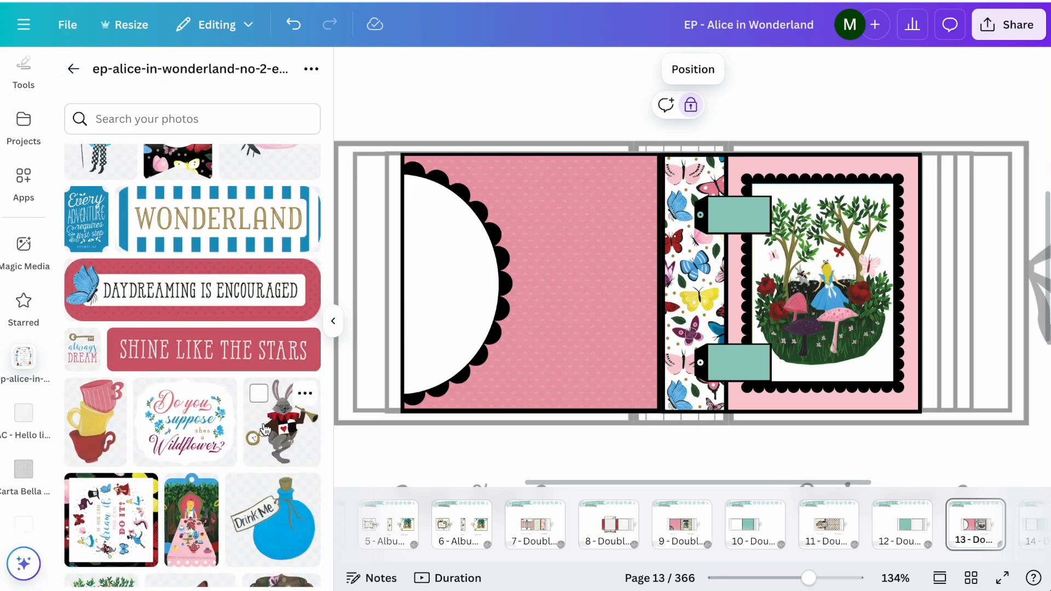
{"action": "left_click", "coordinate": [265, 429]}
{"action": "left_click_drag", "start_coordinate": [650, 312], "coordinate": [508, 475]}
{"action": "left_click_drag", "start_coordinate": [593, 394], "coordinate": [553, 398]}
- Shrink the rabbit and fit it inside the white scalloped half-circle on the pink flap
{"action": "left_click", "coordinate": [459, 239]}
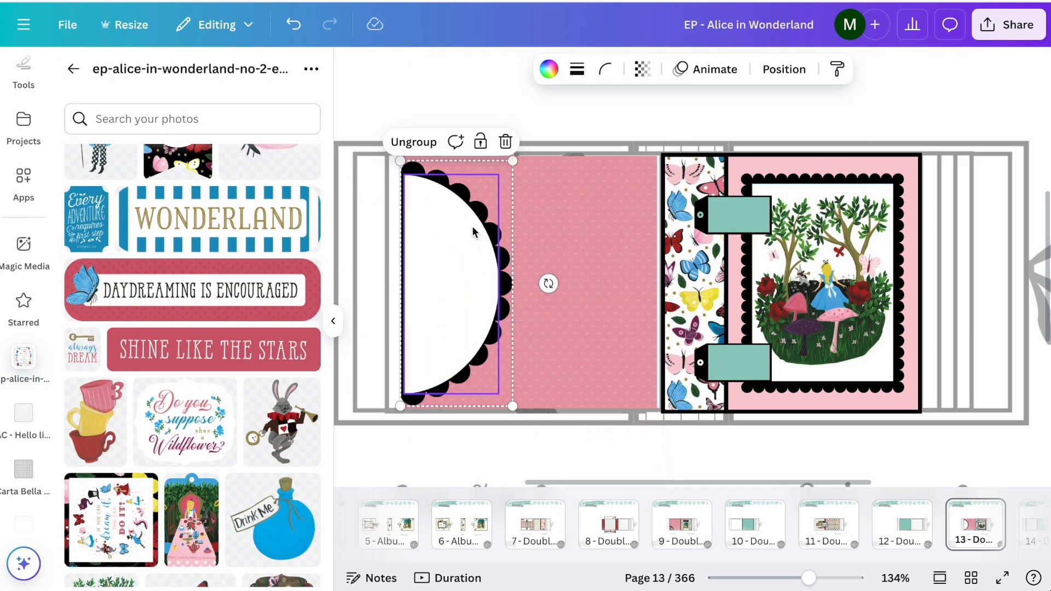
{"action": "scroll", "coordinate": [460, 235], "scroll_direction": "down", "scroll_amount": 2}
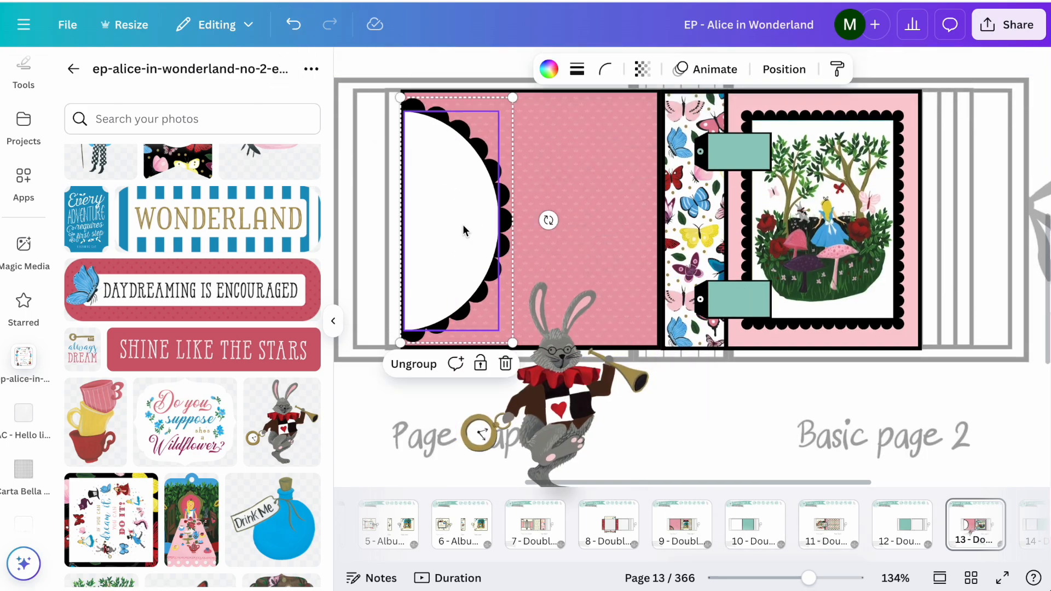
{"action": "left_click", "coordinate": [482, 367]}
{"action": "left_click_drag", "start_coordinate": [560, 392], "coordinate": [443, 215]}
{"action": "left_click_drag", "start_coordinate": [538, 331], "coordinate": [477, 263]}
{"action": "left_click_drag", "start_coordinate": [420, 198], "coordinate": [457, 231]}
{"action": "left_click_drag", "start_coordinate": [512, 296], "coordinate": [498, 282]}
{"action": "left_click_drag", "start_coordinate": [458, 215], "coordinate": [465, 229]}
{"action": "left_click_drag", "start_coordinate": [377, 219], "coordinate": [407, 221]}
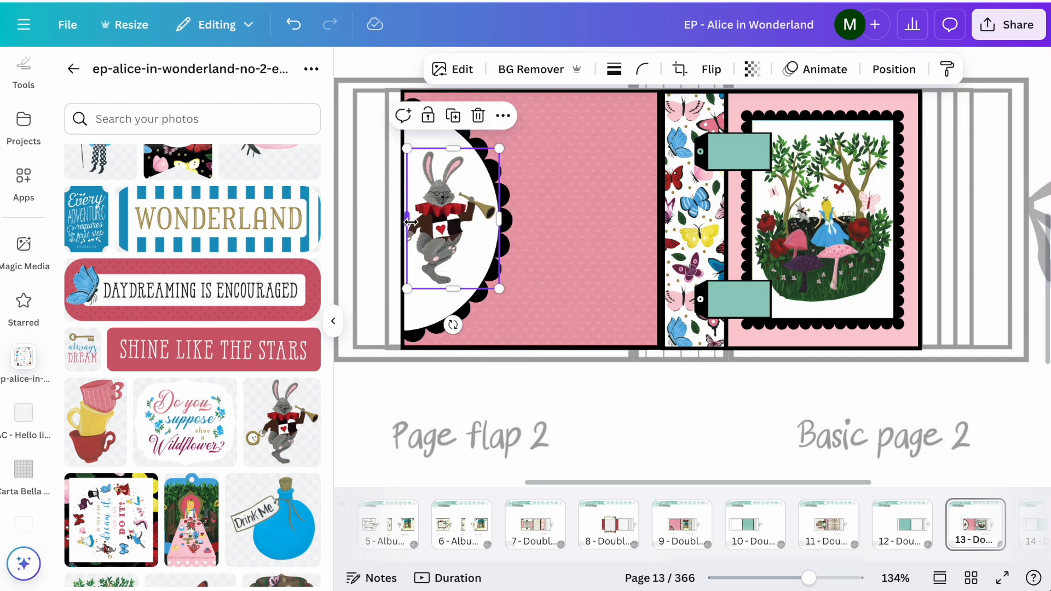
{"action": "left_click", "coordinate": [630, 430]}
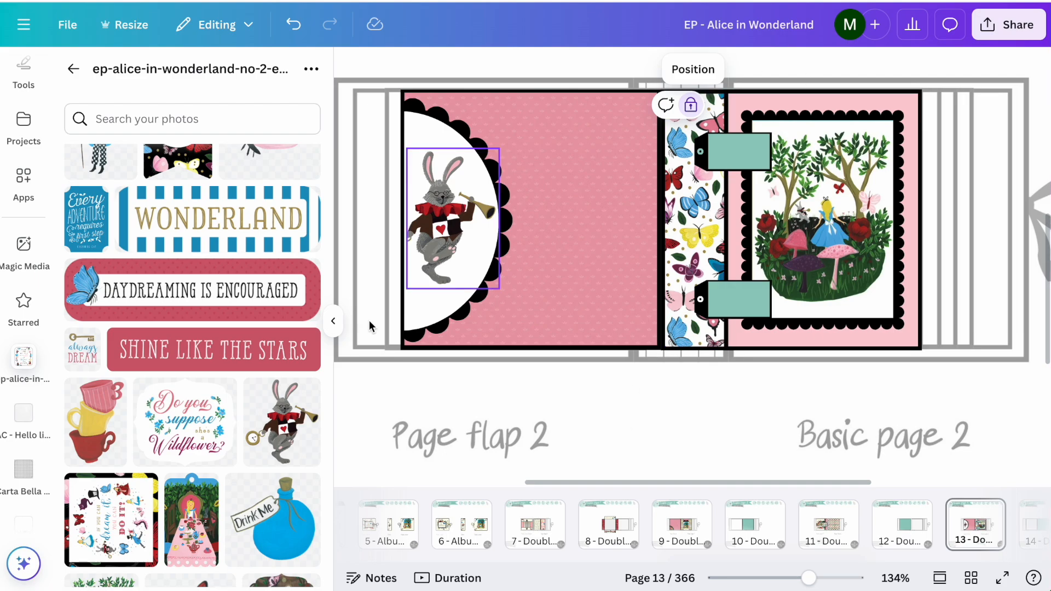
- Select and copy the horizontally striped paper on the Basic Paper decoration page
{"action": "left_click", "coordinate": [334, 321]}
{"action": "scroll", "coordinate": [489, 242], "scroll_direction": "down", "scroll_amount": 2}
{"action": "scroll", "coordinate": [488, 242], "scroll_direction": "up", "scroll_amount": 7}
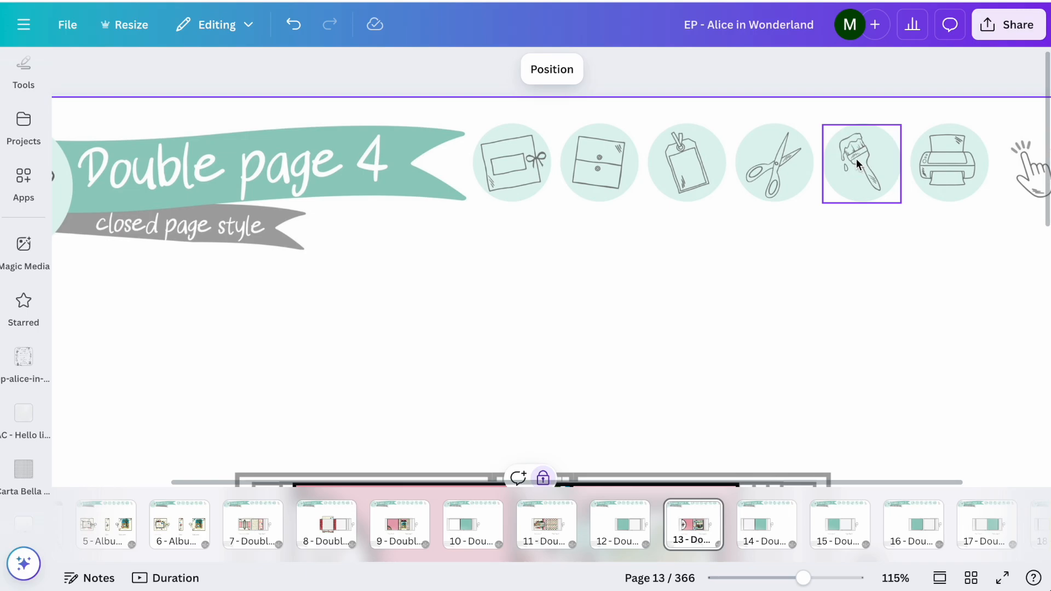
{"action": "mouse_move", "coordinate": [857, 158]}
{"action": "left_click", "coordinate": [810, 237]}
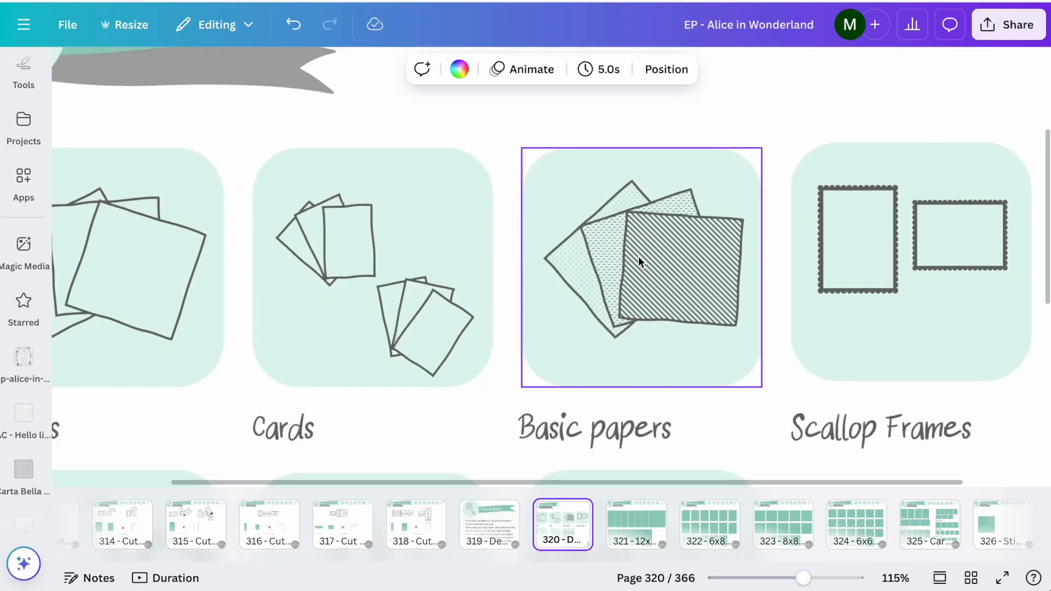
{"action": "mouse_move", "coordinate": [638, 256]}
{"action": "left_click", "coordinate": [610, 128]}
{"action": "left_click", "coordinate": [430, 265]}
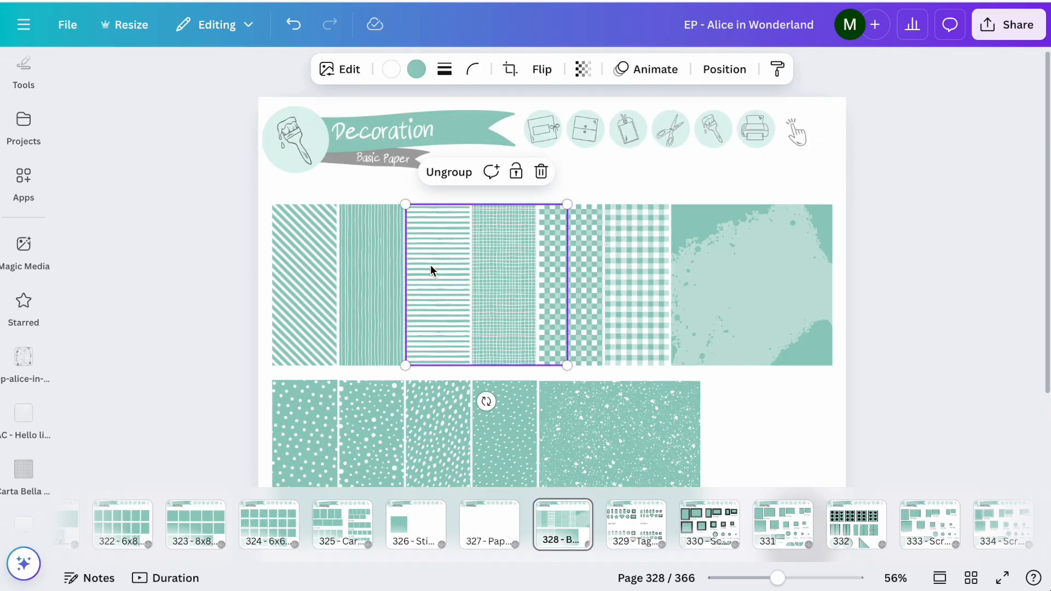
- Paste the striped paper on the Double page 4 closed page style and place it beside the album layout
{"action": "left_click", "coordinate": [553, 138]}
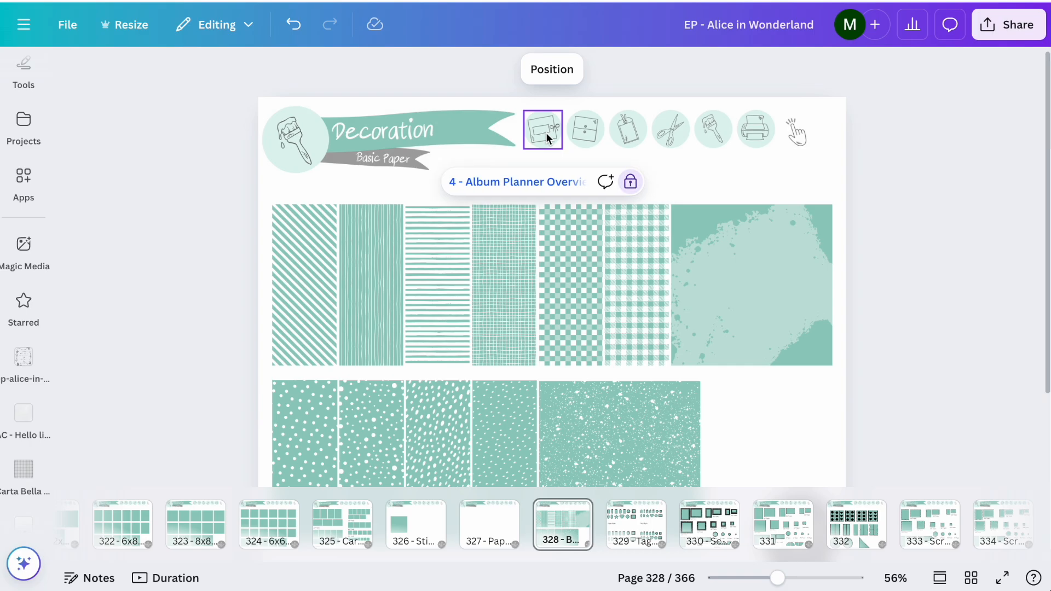
{"action": "left_click", "coordinate": [523, 183]}
{"action": "left_click", "coordinate": [366, 360]}
{"action": "left_click", "coordinate": [376, 277]}
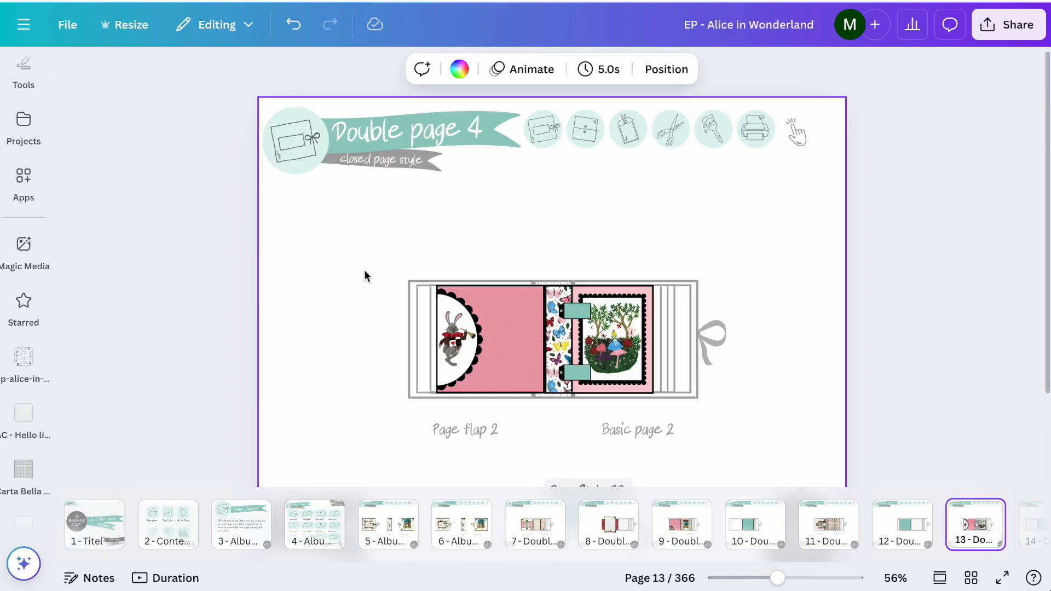
{"action": "key", "text": "ctrl+v"}
{"action": "left_click_drag", "start_coordinate": [495, 282], "coordinate": [359, 281]}
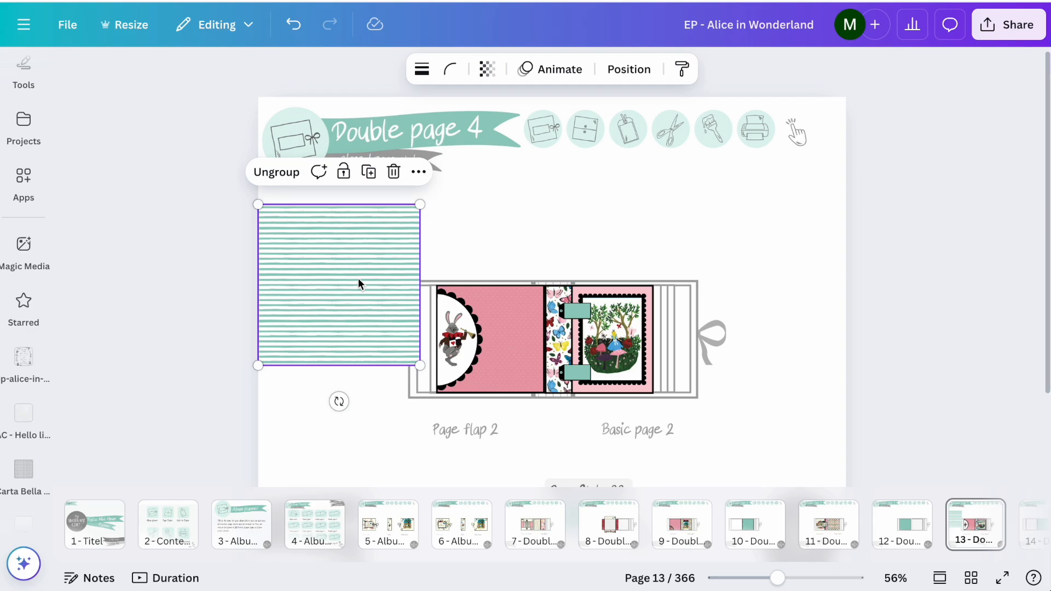
- Recolour the paper's teal stripes with the blue #53A9CF sampled from Alice's dress
{"action": "scroll", "coordinate": [370, 290], "scroll_direction": "up", "scroll_amount": 5}
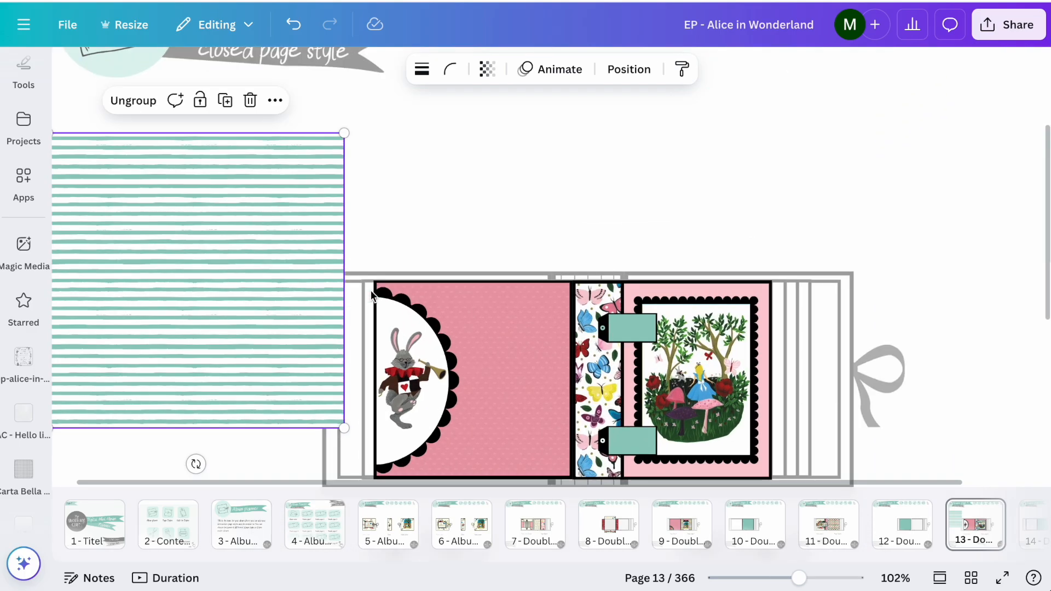
{"action": "left_click", "coordinate": [386, 263]}
{"action": "left_click", "coordinate": [307, 251]}
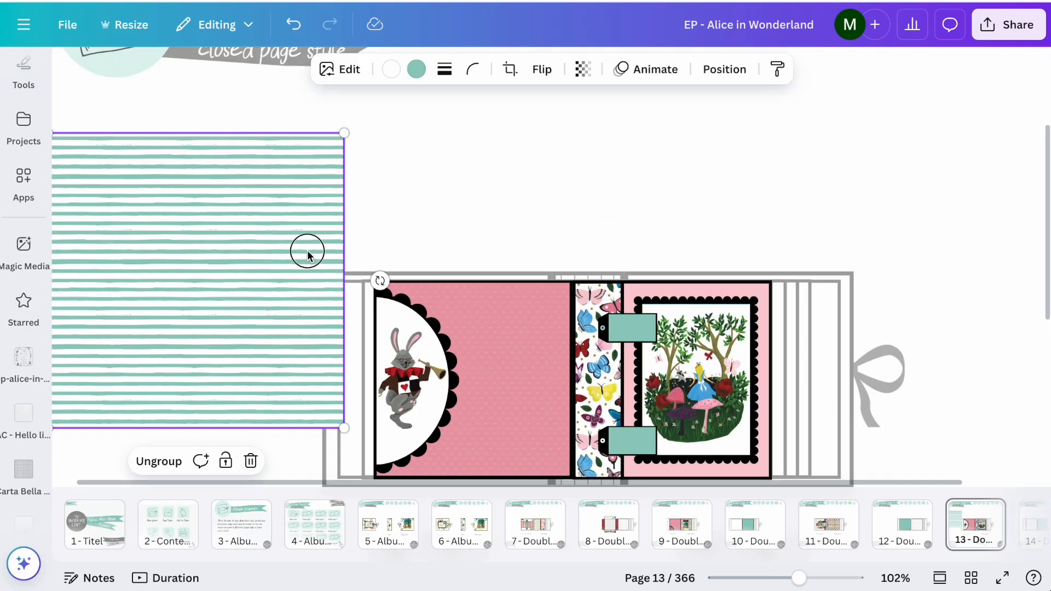
{"action": "left_click", "coordinate": [423, 75]}
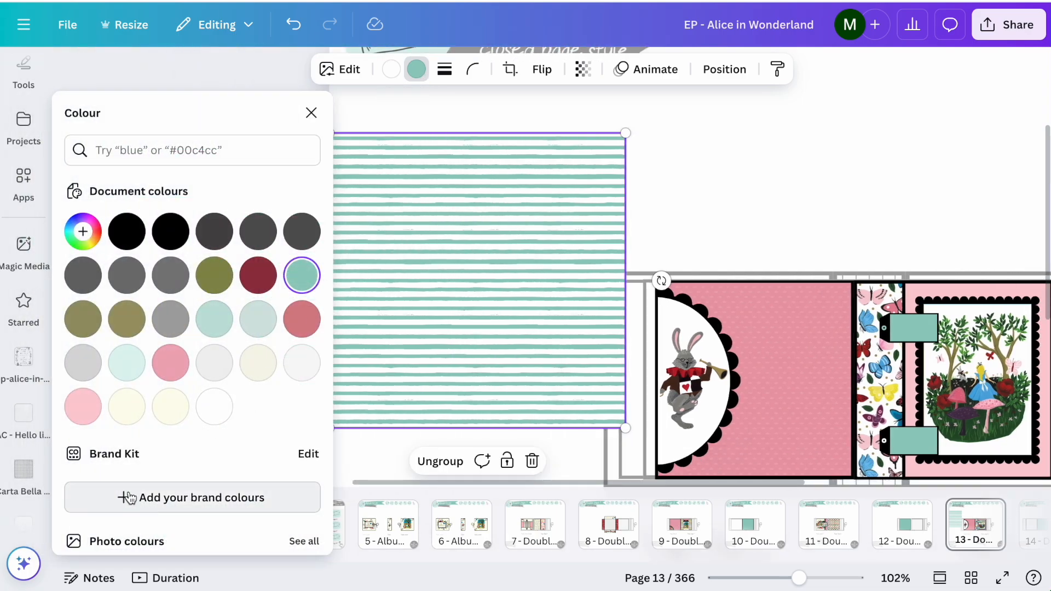
{"action": "left_click", "coordinate": [84, 230]}
{"action": "left_click", "coordinate": [284, 389]}
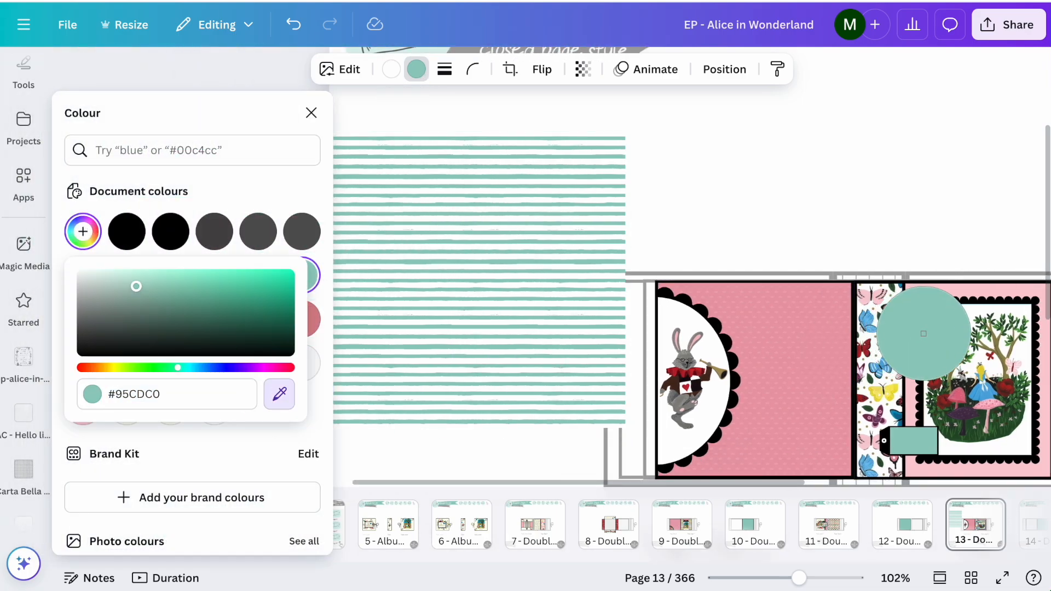
{"action": "left_click", "coordinate": [988, 383]}
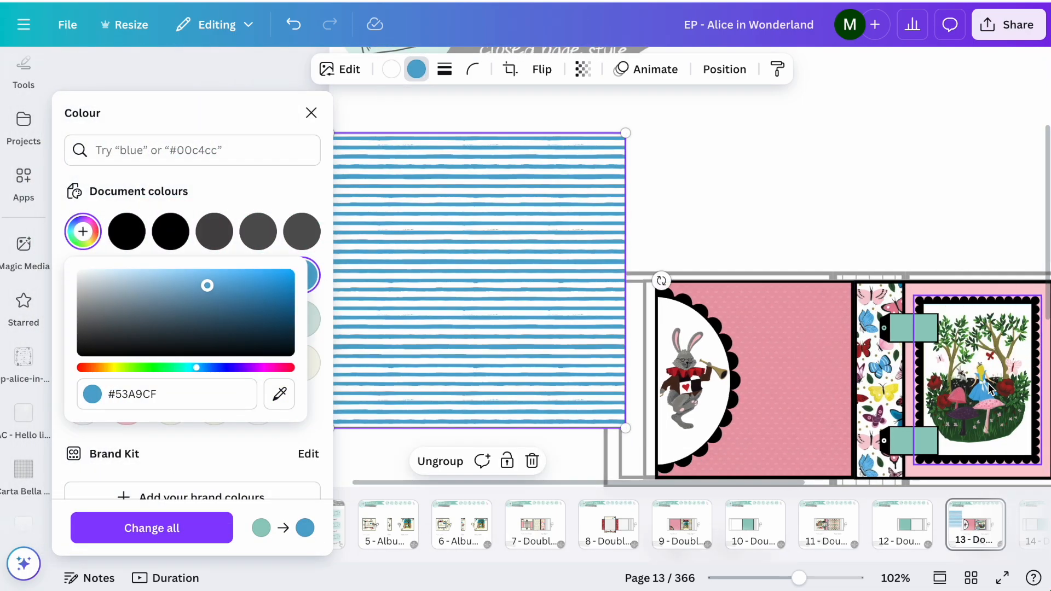
{"action": "left_click", "coordinate": [689, 163]}
- Recolour the striped paper's white background with the off-white #FAFAF0
{"action": "left_click", "coordinate": [228, 251]}
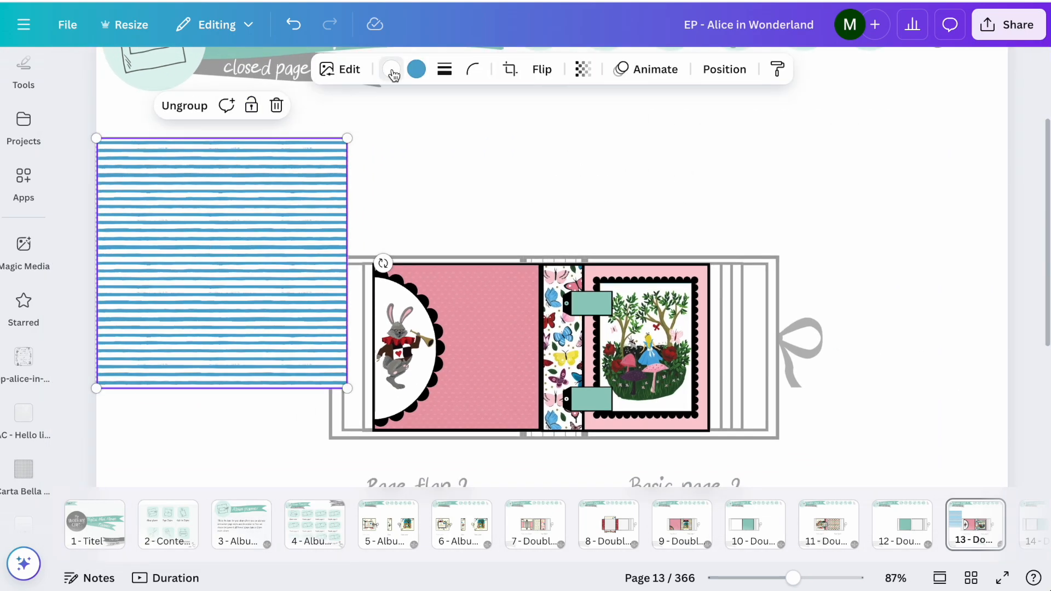
{"action": "left_click", "coordinate": [391, 69]}
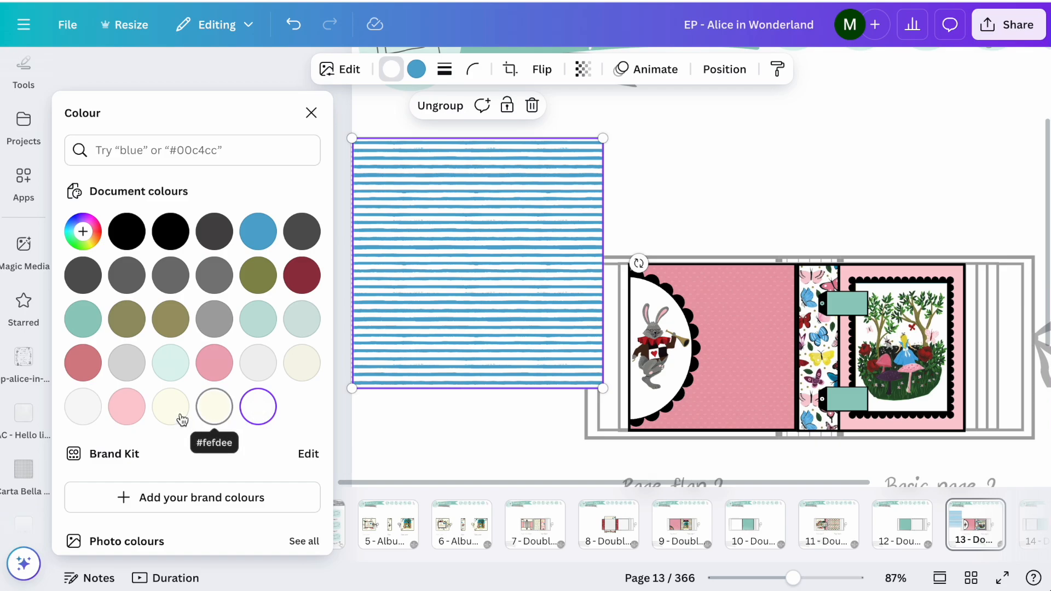
{"action": "left_click", "coordinate": [170, 411]}
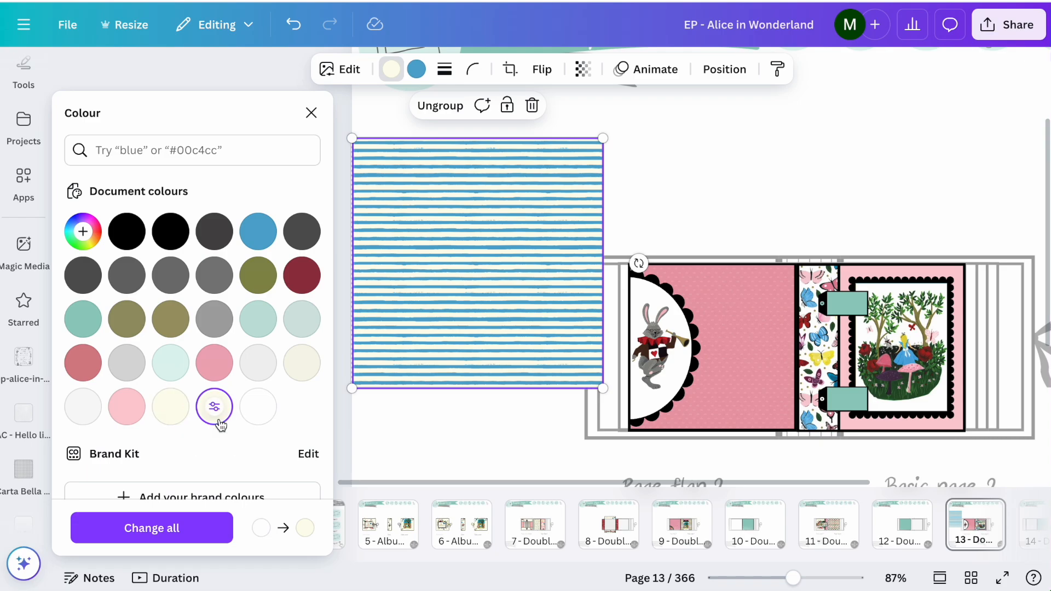
{"action": "left_click", "coordinate": [219, 418]}
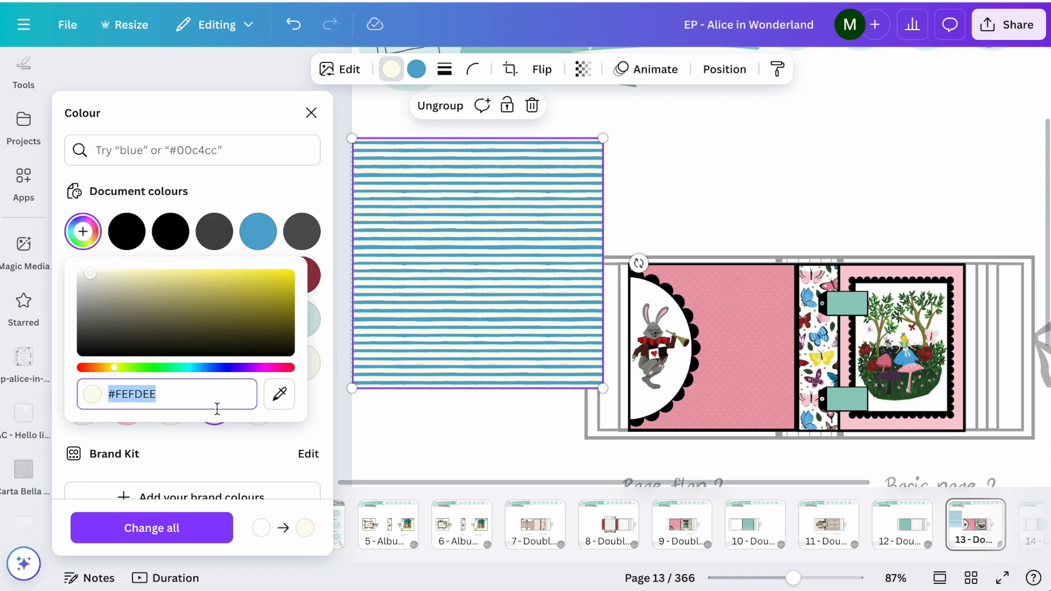
{"action": "left_click", "coordinate": [91, 276]}
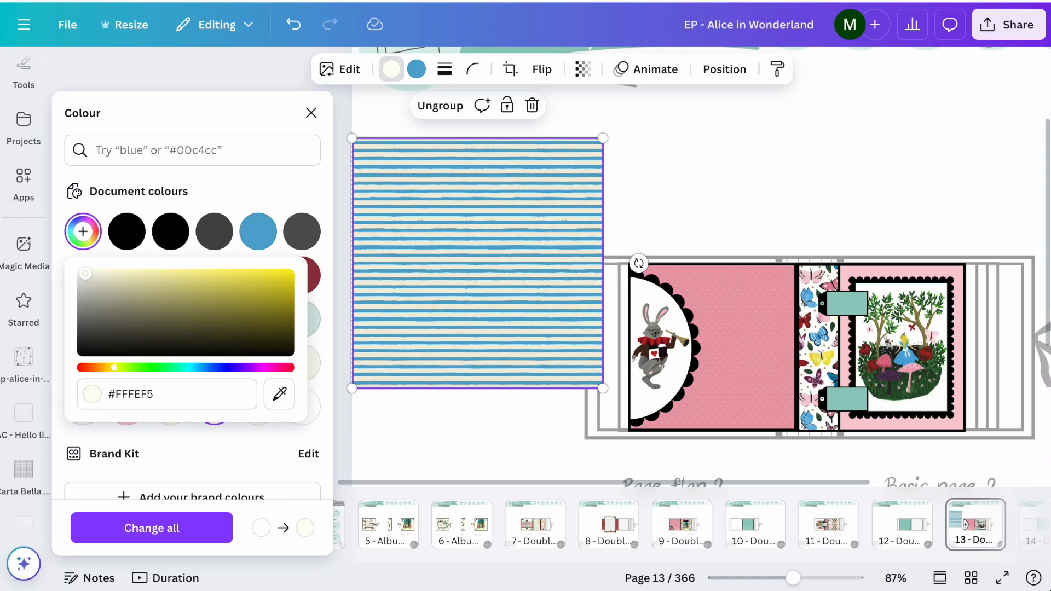
{"action": "left_click_drag", "start_coordinate": [102, 269], "coordinate": [105, 258]}
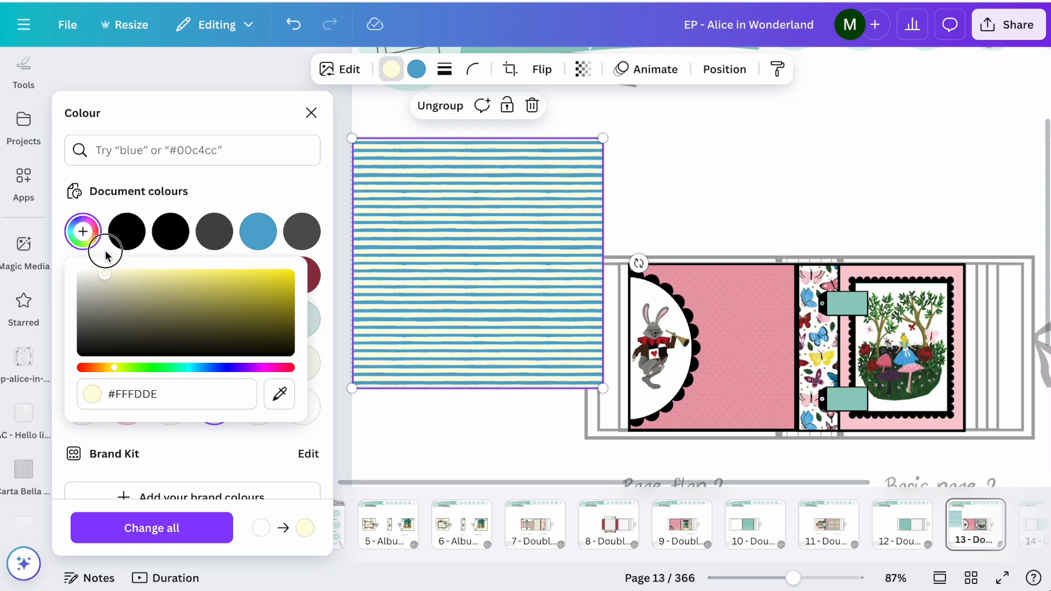
{"action": "left_click", "coordinate": [100, 276]}
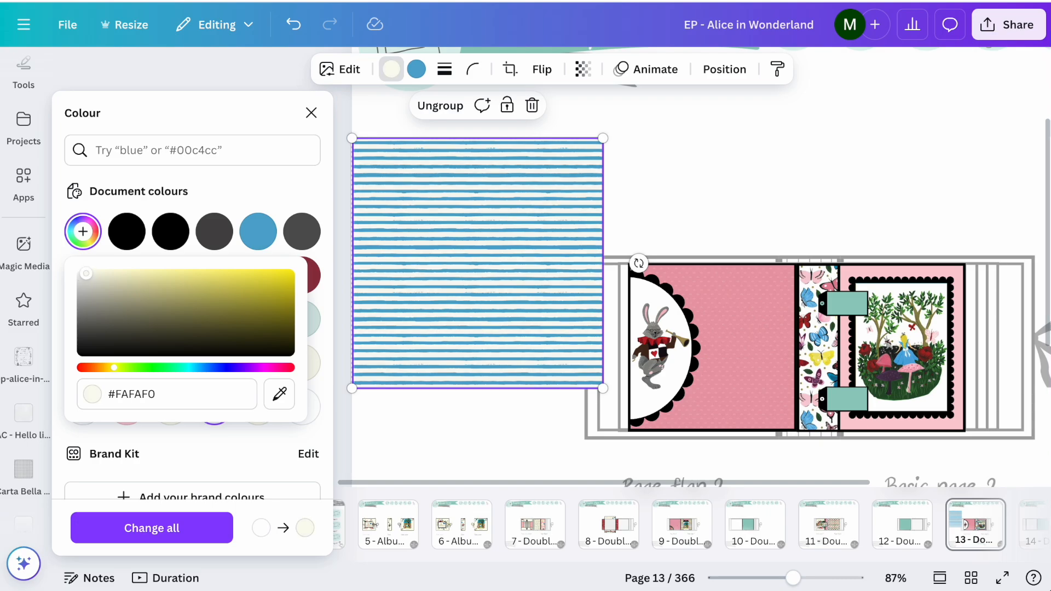
{"action": "left_click", "coordinate": [419, 449]}
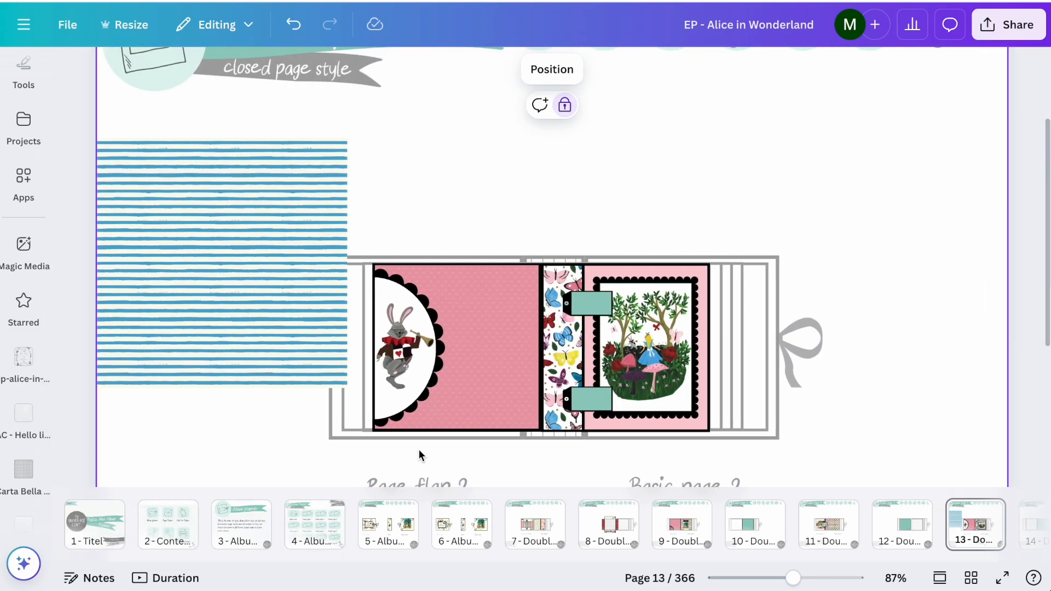
- Fill the narrow butterfly strip between Page flap 2 and Basic page 2 with the blue striped paper
{"action": "left_click", "coordinate": [262, 267]}
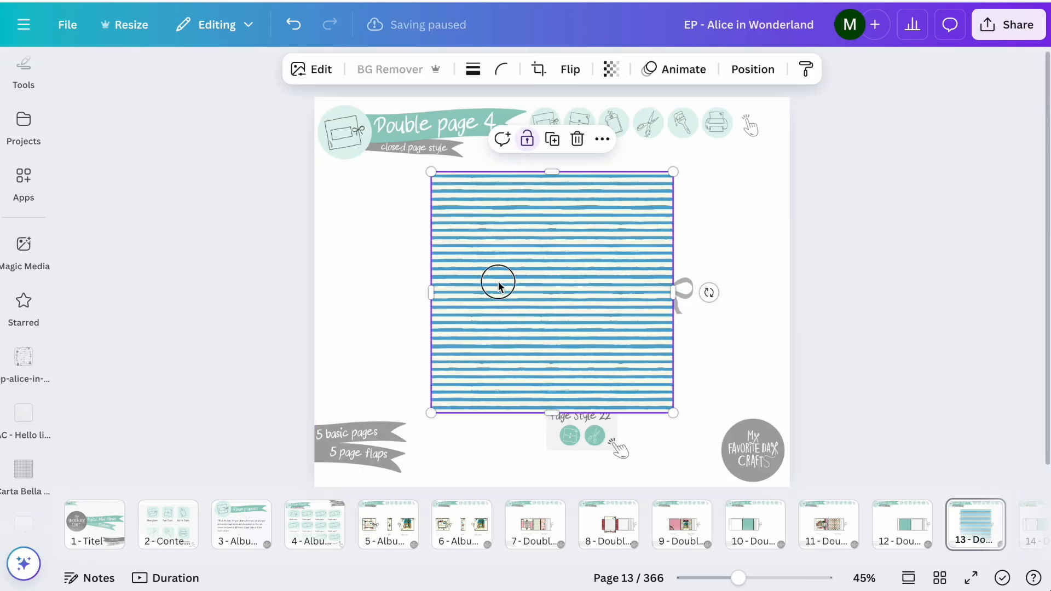
{"action": "left_click_drag", "start_coordinate": [499, 284], "coordinate": [558, 302]}
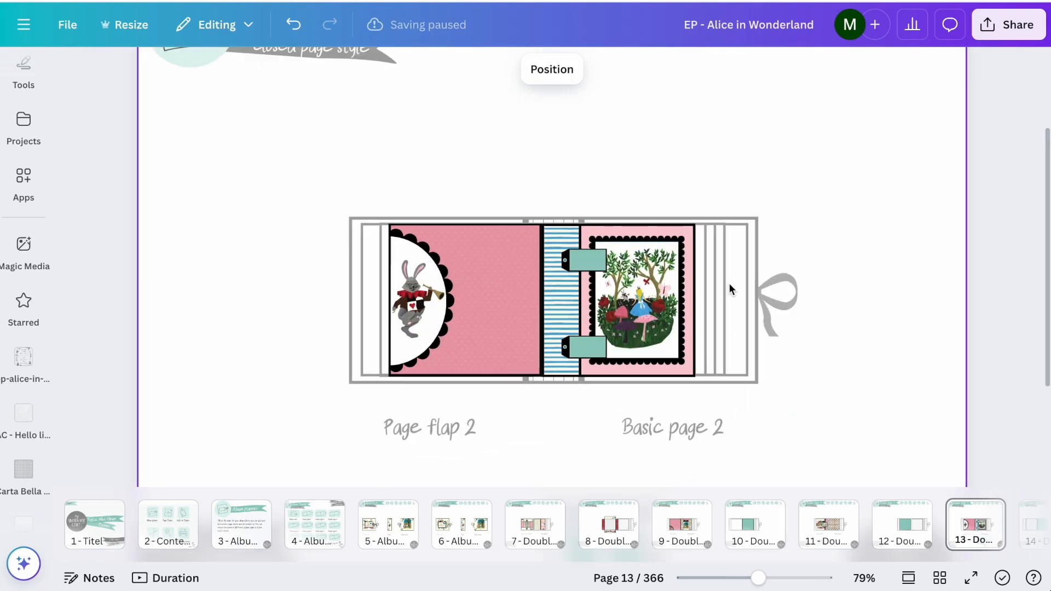
{"action": "scroll", "coordinate": [729, 283], "scroll_direction": "up", "scroll_amount": 5}
{"action": "scroll", "coordinate": [729, 284], "scroll_direction": "down", "scroll_amount": 3}
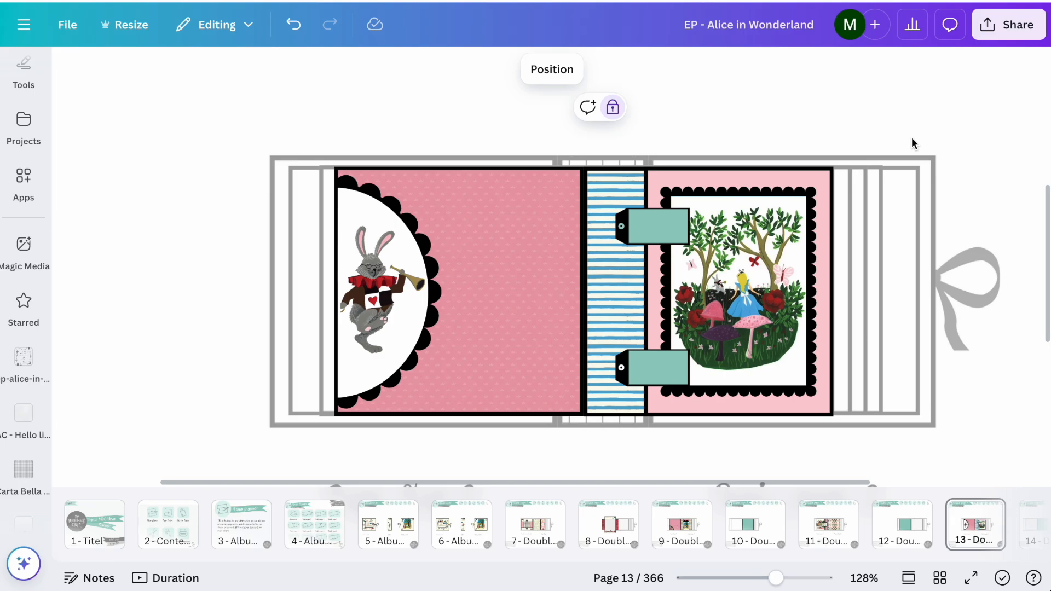
- Recolour the pink background behind the framed Alice card with olive #9F996A
{"action": "left_click", "coordinate": [821, 219]}
{"action": "left_click", "coordinate": [407, 69]}
{"action": "left_click", "coordinate": [171, 281]}
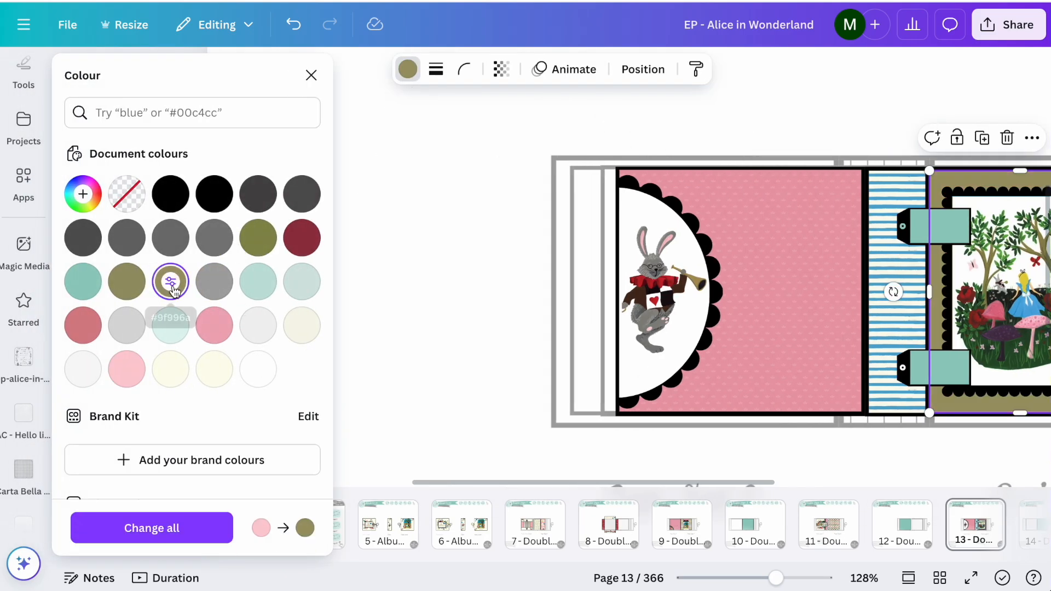
{"action": "scroll", "coordinate": [470, 288], "scroll_direction": "right", "scroll_amount": 4}
{"action": "left_click", "coordinate": [757, 137]}
{"action": "left_click", "coordinate": [758, 109]}
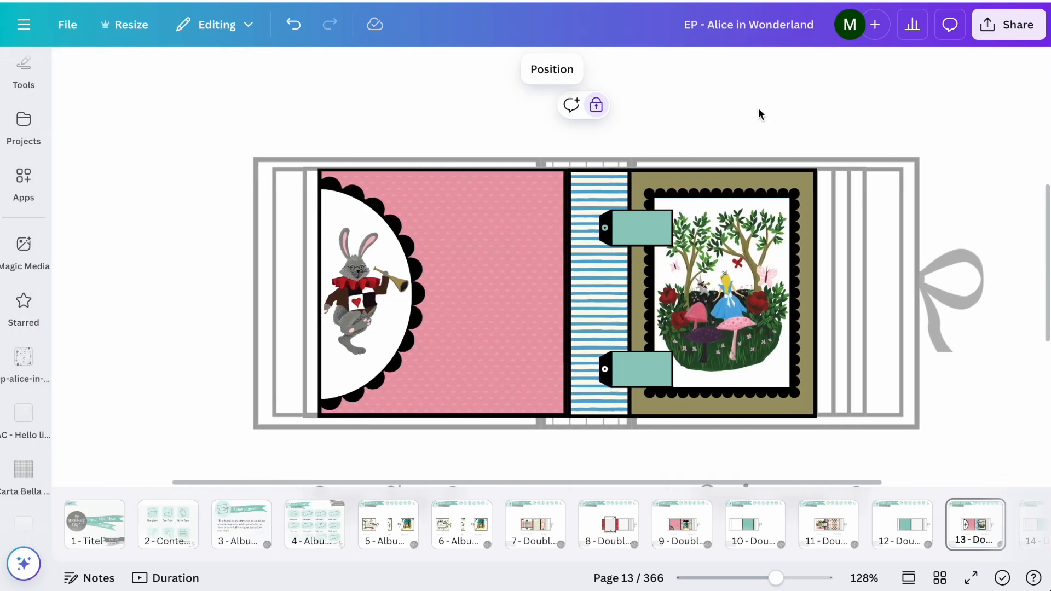
- Recolour both teal tags beside the Alice card light pink from the document colours
{"action": "left_click", "coordinate": [643, 228]}
{"action": "left_click", "coordinate": [404, 69]}
{"action": "left_click", "coordinate": [127, 369]}
{"action": "left_click", "coordinate": [922, 370]}
{"action": "left_click", "coordinate": [127, 369]}
{"action": "scroll", "coordinate": [912, 279], "scroll_direction": "right", "scroll_amount": 3}
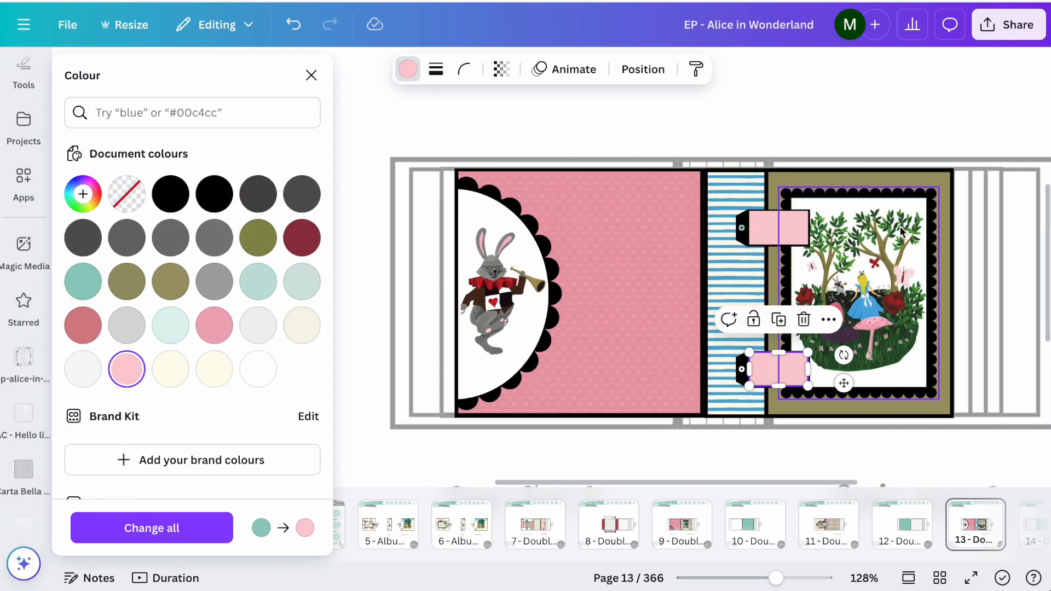
- Recolour the background behind the framed Alice card with the olive shade #999568
{"action": "left_click", "coordinate": [900, 226]}
{"action": "left_click", "coordinate": [260, 241]}
{"action": "left_click", "coordinate": [126, 282]}
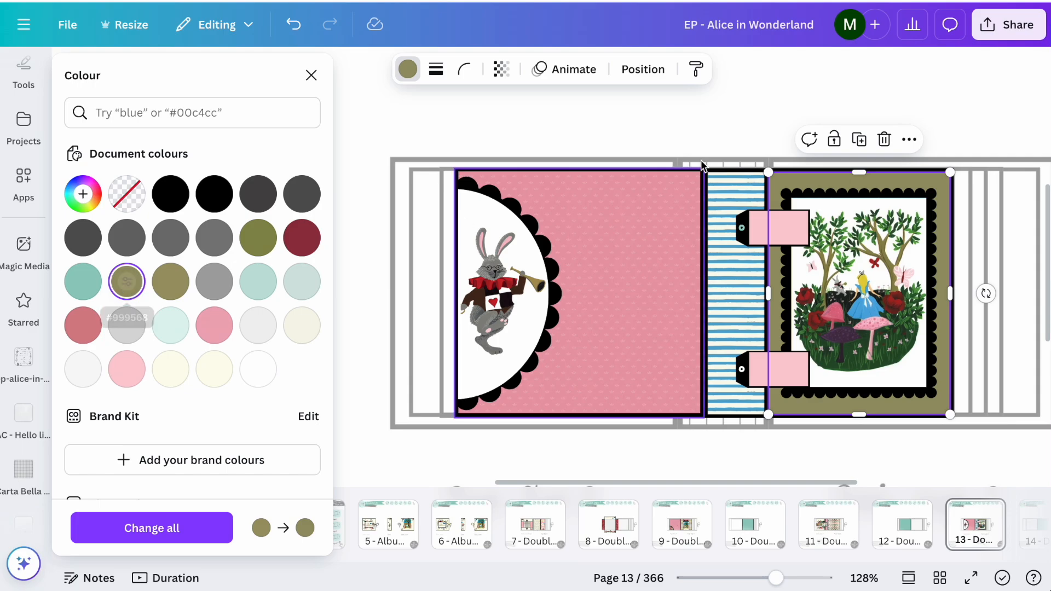
{"action": "left_click", "coordinate": [698, 139]}
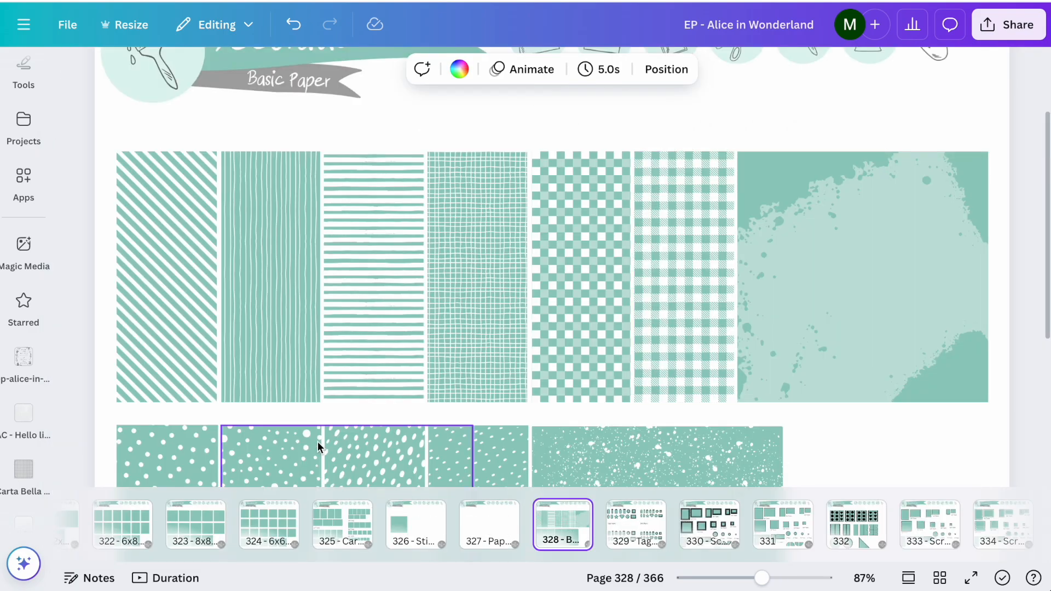
- Select and copy the oval-dotted paper on the Basic Paper decoration page and return to Double page 4
{"action": "left_click", "coordinate": [347, 465]}
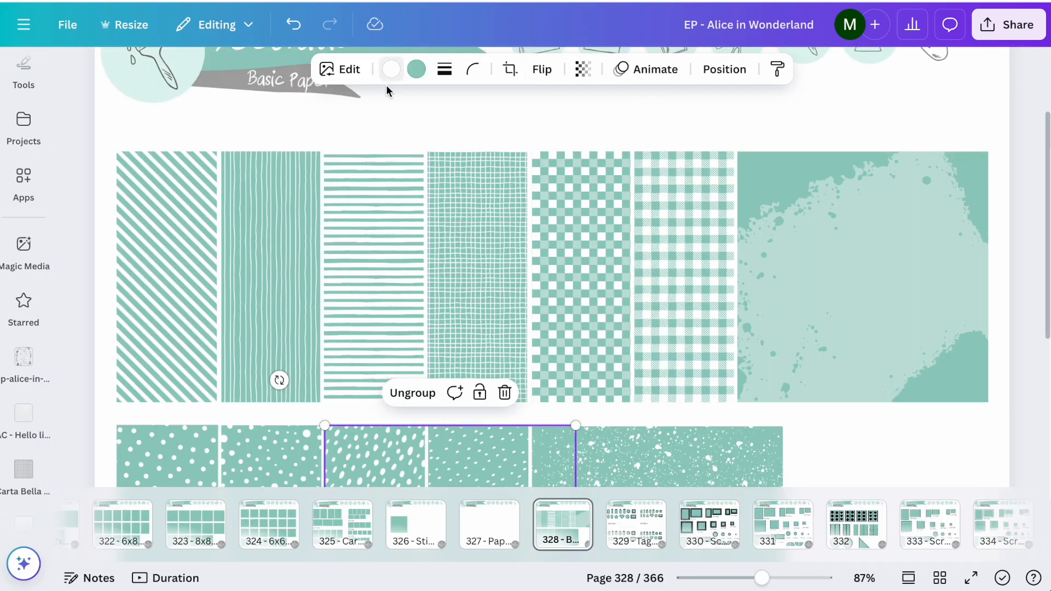
{"action": "scroll", "coordinate": [550, 149], "scroll_direction": "up", "scroll_amount": 2}
{"action": "left_click", "coordinate": [549, 149]}
{"action": "left_click", "coordinate": [536, 210]}
{"action": "left_click", "coordinate": [271, 449]}
{"action": "left_click", "coordinate": [272, 396]}
{"action": "scroll", "coordinate": [557, 181], "scroll_direction": "down", "scroll_amount": 4}
{"action": "scroll", "coordinate": [557, 235], "scroll_direction": "down", "scroll_amount": 1}
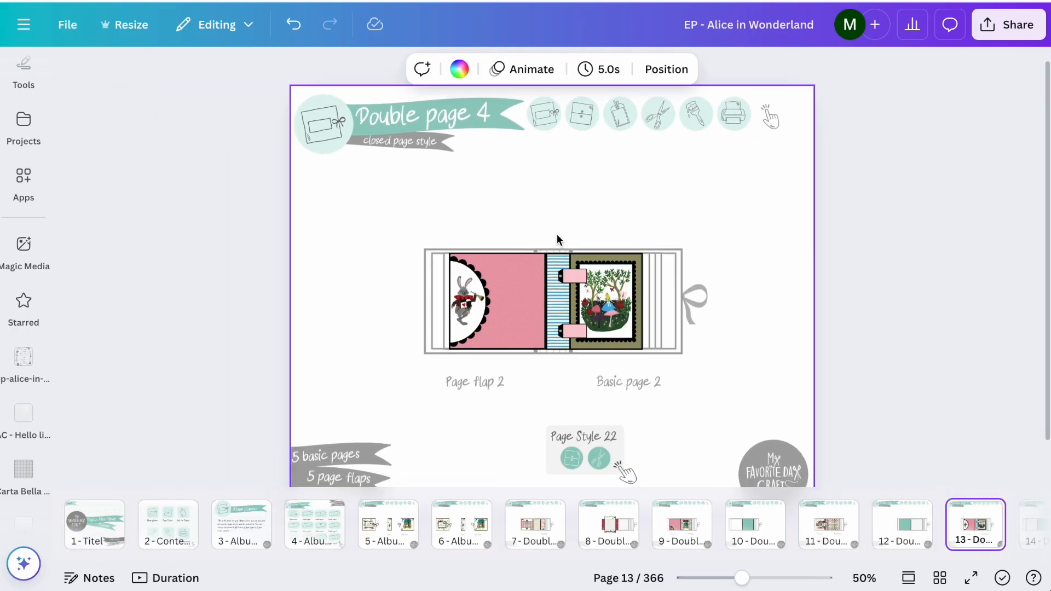
- Paste the oval-dotted paper on the Double page 4 closed page style and place it over the Page flap 2 area
{"action": "key", "text": "super+v"}
{"action": "left_click_drag", "start_coordinate": [525, 402], "coordinate": [422, 284]}
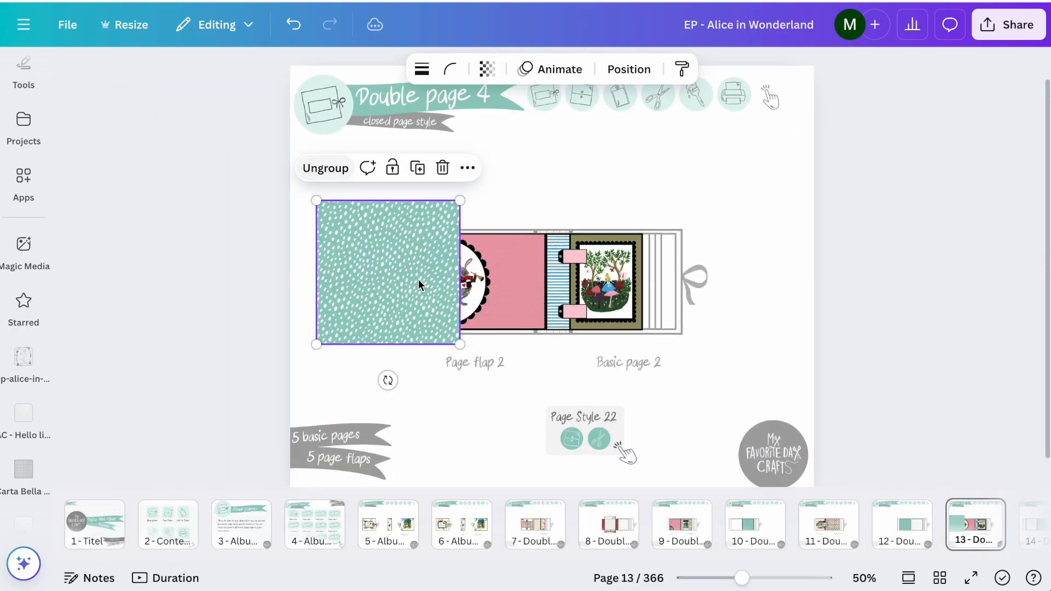
{"action": "scroll", "coordinate": [422, 284], "scroll_direction": "up", "scroll_amount": 5}
{"action": "left_click_drag", "start_coordinate": [337, 279], "coordinate": [553, 277]}
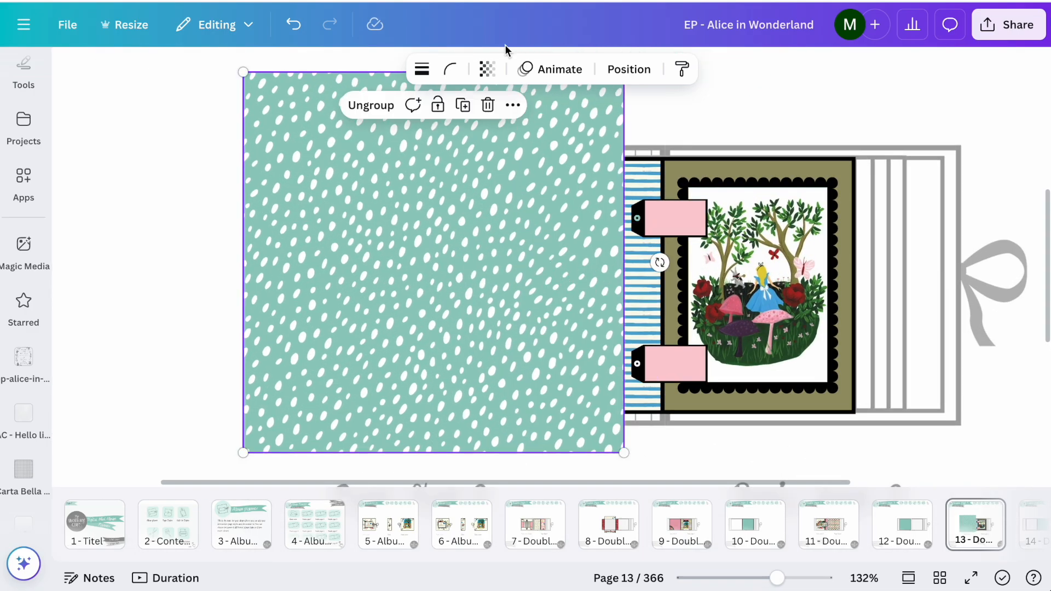
- Recolour the dotted paper's teal background with pink #F8B6C6 sampled from a mushroom in the Alice illustration
{"action": "left_click", "coordinate": [457, 144]}
{"action": "left_click", "coordinate": [416, 68]}
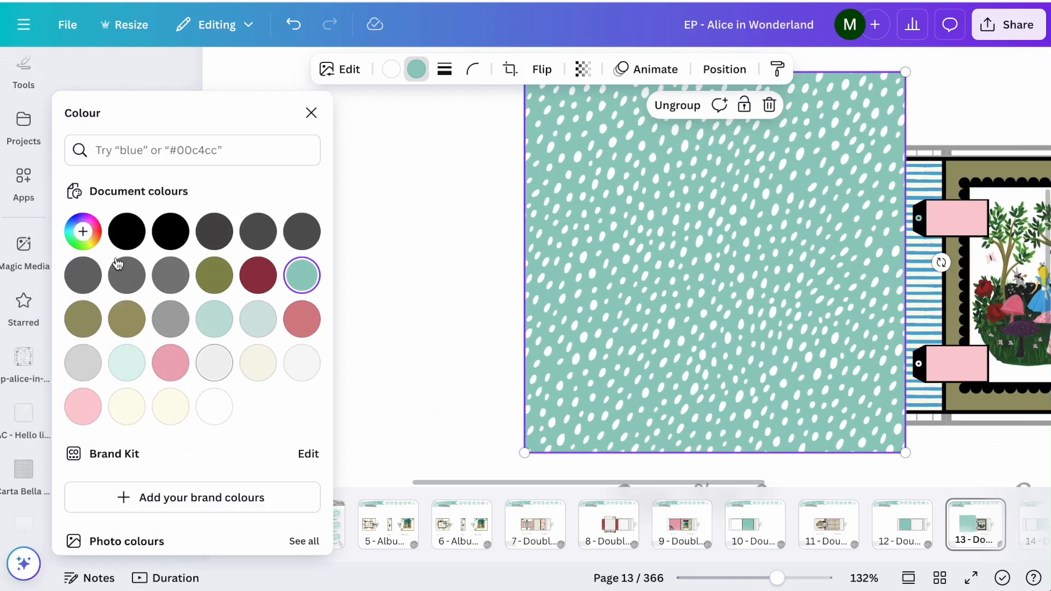
{"action": "left_click", "coordinate": [83, 231]}
{"action": "left_click", "coordinate": [280, 394]}
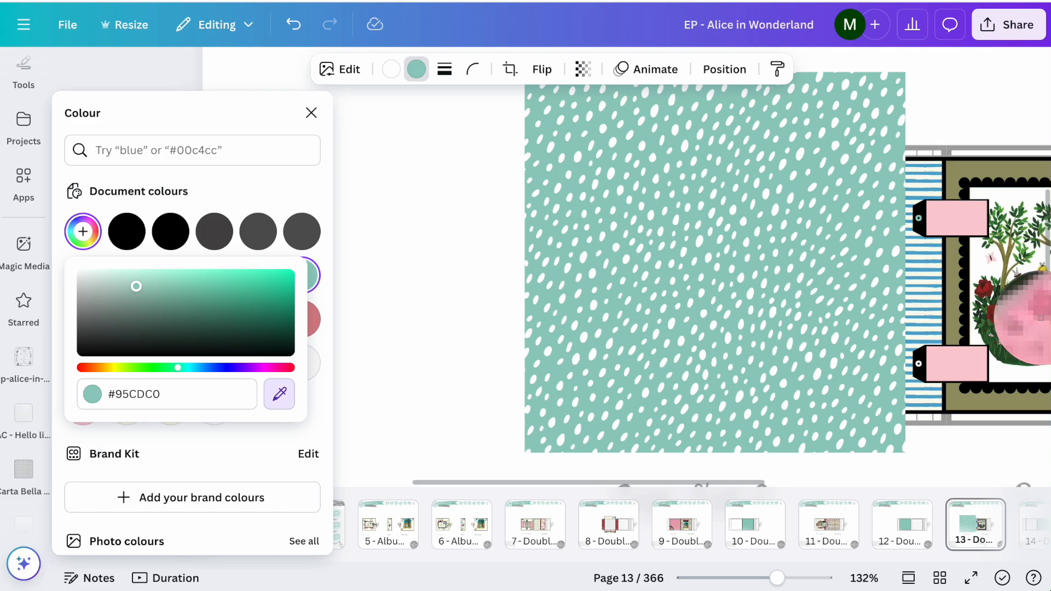
{"action": "left_click", "coordinate": [1040, 320]}
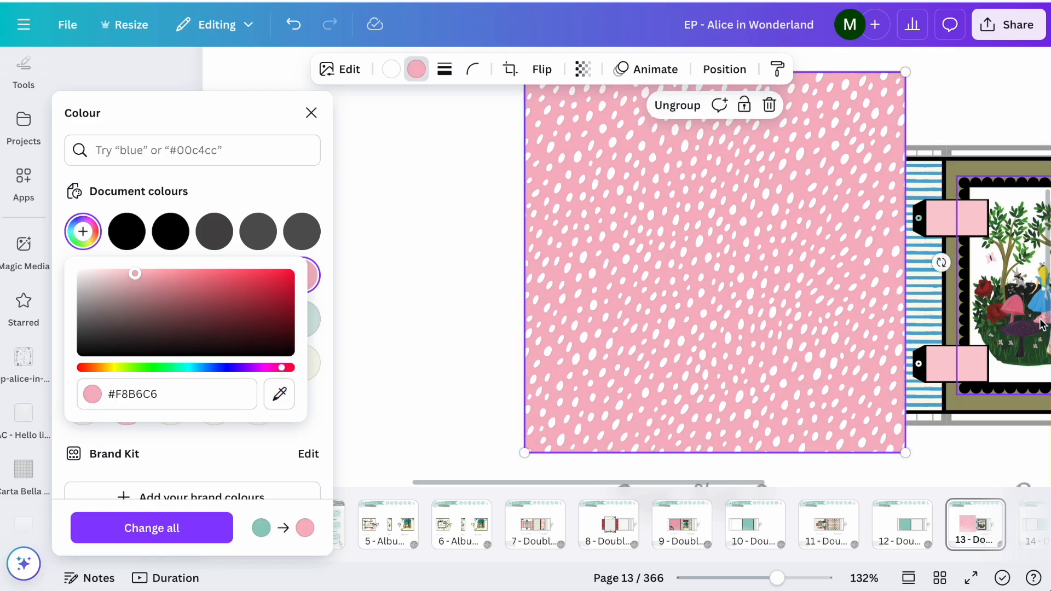
- Try recolouring the paper's white dots with a colour sampled from the mushrooms in the Alice illustration
{"action": "left_click", "coordinate": [390, 71]}
{"action": "left_click", "coordinate": [78, 233]}
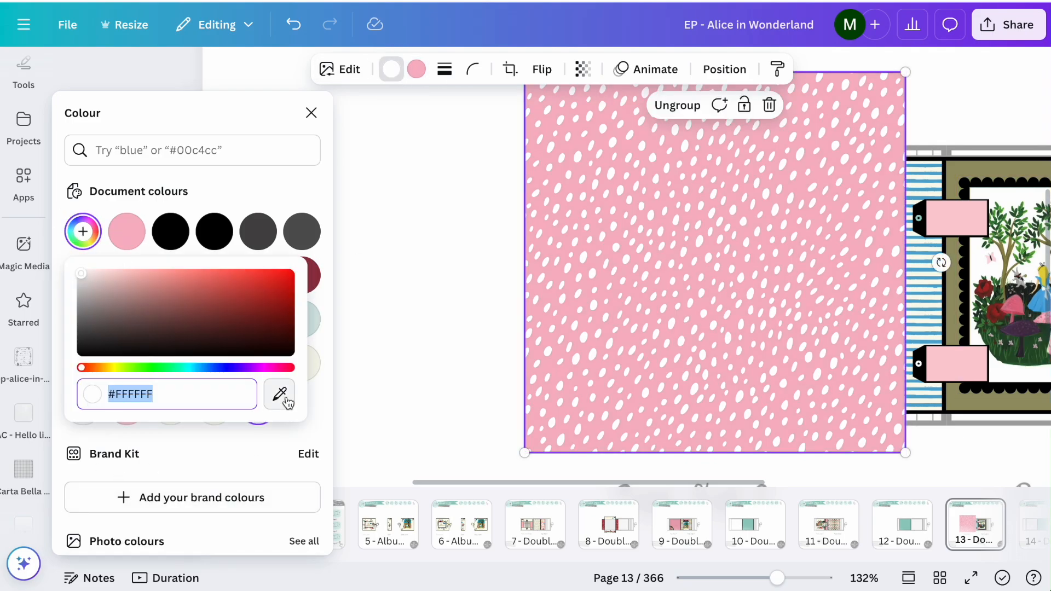
{"action": "left_click", "coordinate": [279, 394]}
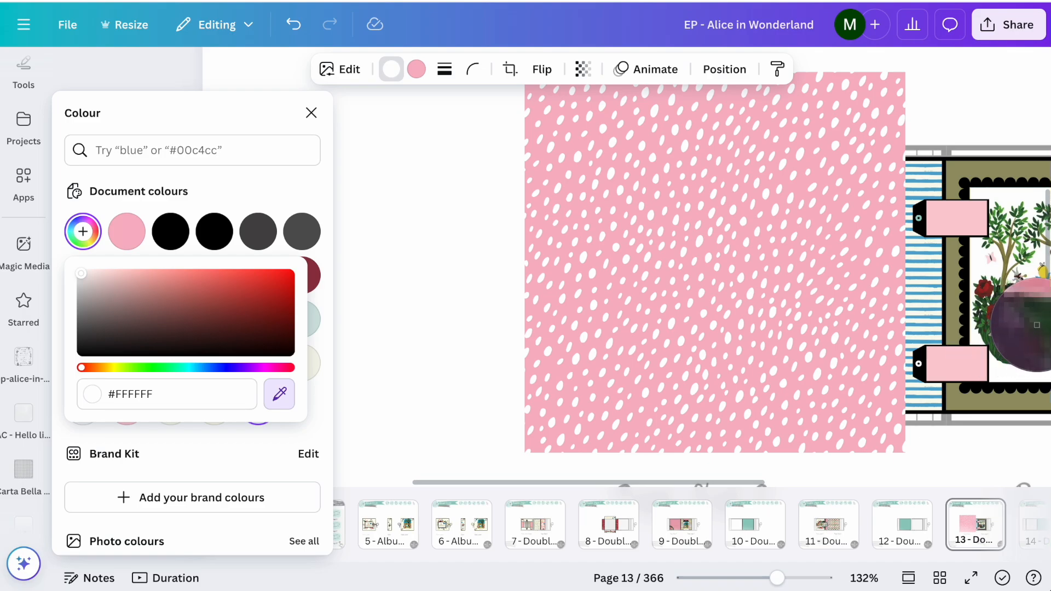
{"action": "left_click", "coordinate": [1021, 318]}
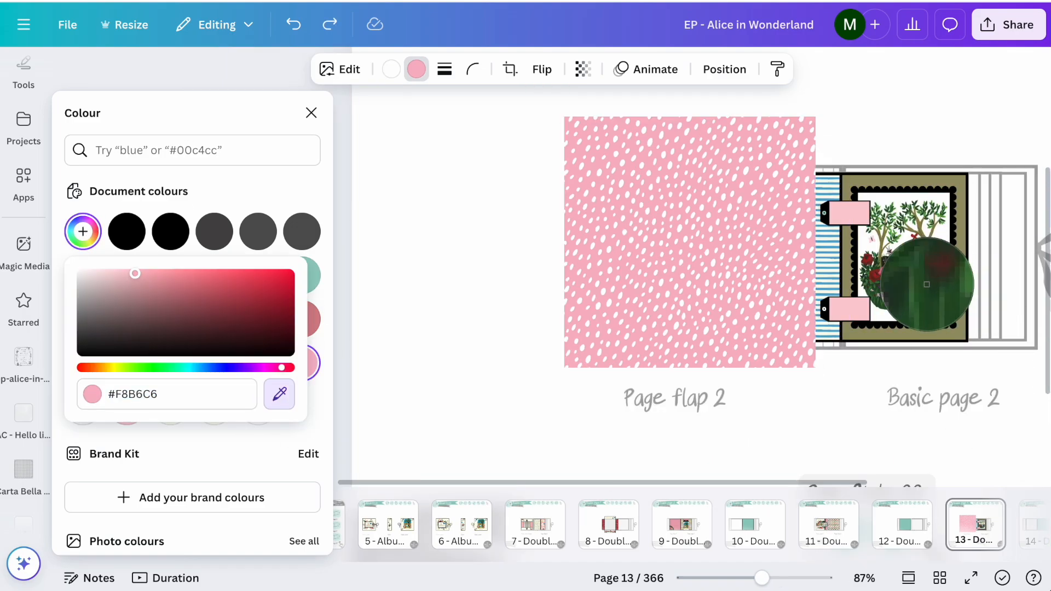
- Recolour the dotted paper's background with a lighter pink sampled from the Alice illustration and its dots with #EFAAB9
{"action": "left_click", "coordinate": [279, 394]}
{"action": "left_click", "coordinate": [918, 274]}
{"action": "left_click", "coordinate": [398, 70]}
{"action": "left_click", "coordinate": [213, 379]}
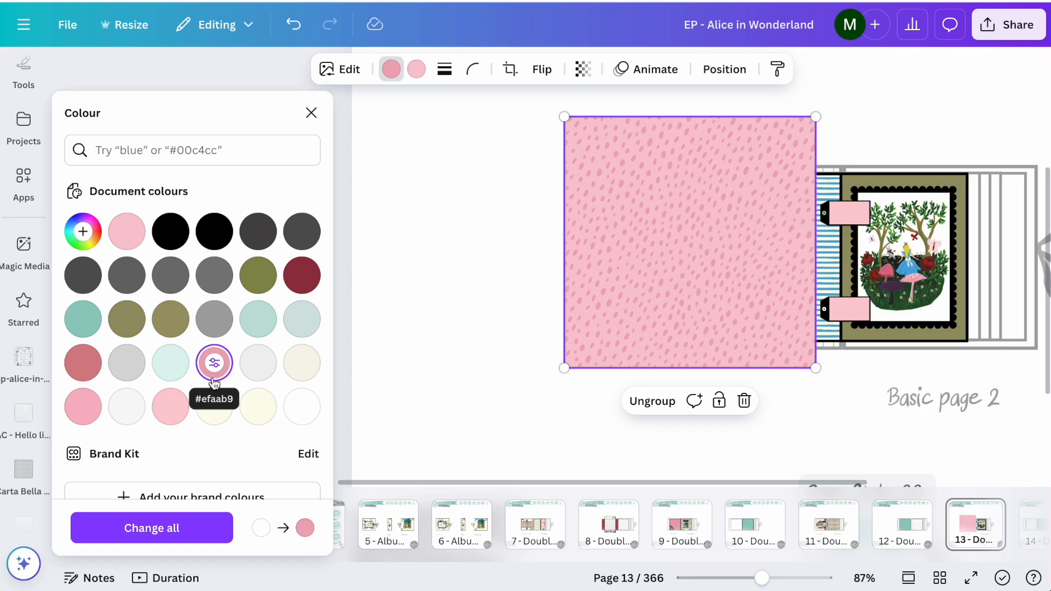
- Recolour the paper's dots with a darker pink sampled from the Alice illustration and fill Page flap 2 with the paper
{"action": "left_click", "coordinate": [82, 231]}
{"action": "left_click", "coordinate": [277, 394]}
{"action": "left_click", "coordinate": [868, 329]}
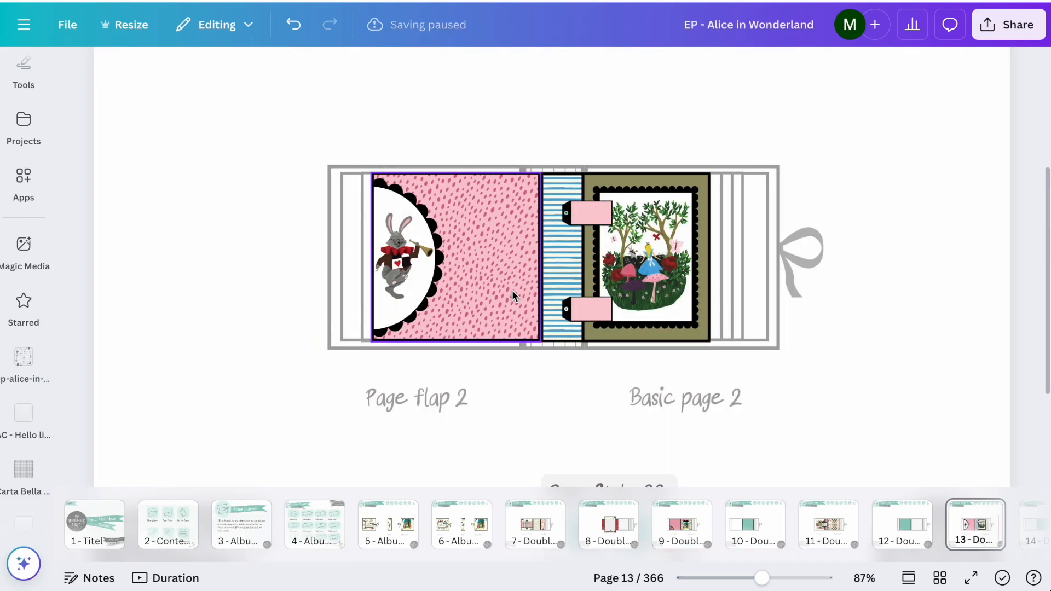
{"action": "scroll", "coordinate": [512, 295], "scroll_direction": "up", "scroll_amount": 5}
{"action": "scroll", "coordinate": [511, 290], "scroll_direction": "up", "scroll_amount": 3}
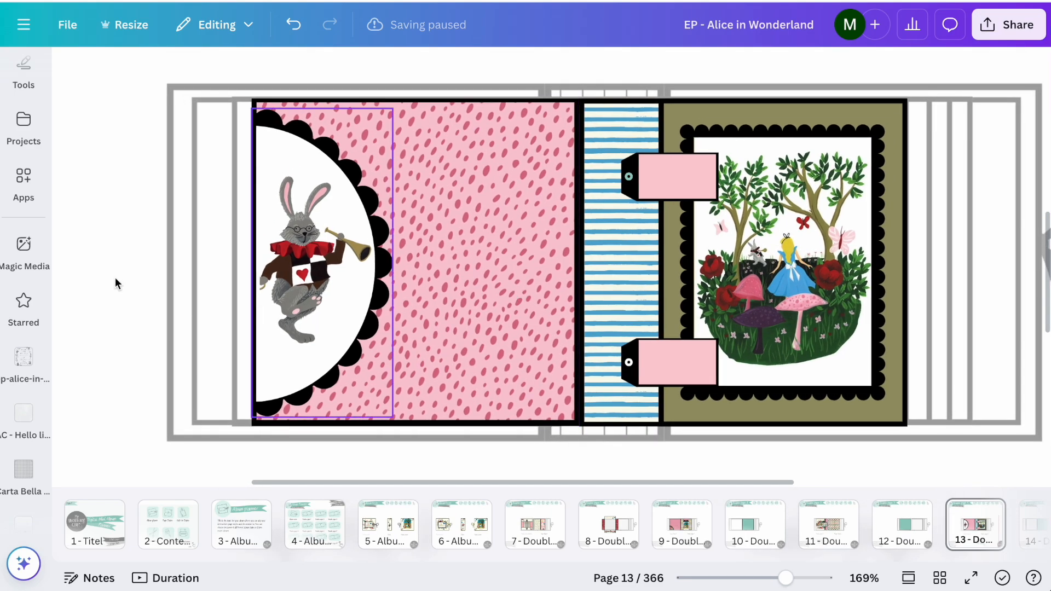
{"action": "left_click", "coordinate": [976, 92]}
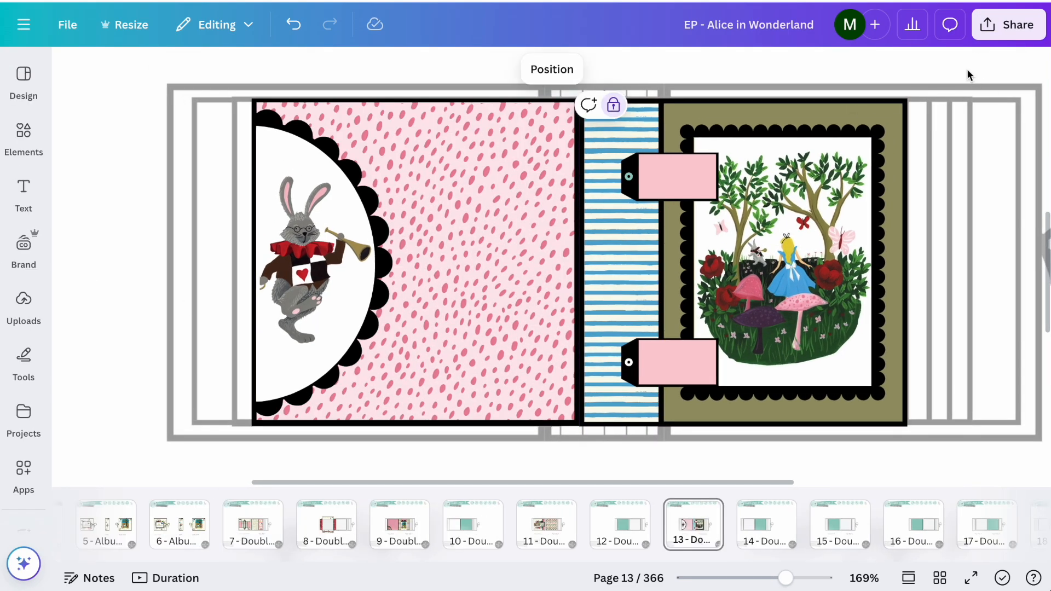
- Delete the black scalloped frame around the Alice card on Basic page 2
{"action": "scroll", "coordinate": [967, 75], "scroll_direction": "down", "scroll_amount": 3}
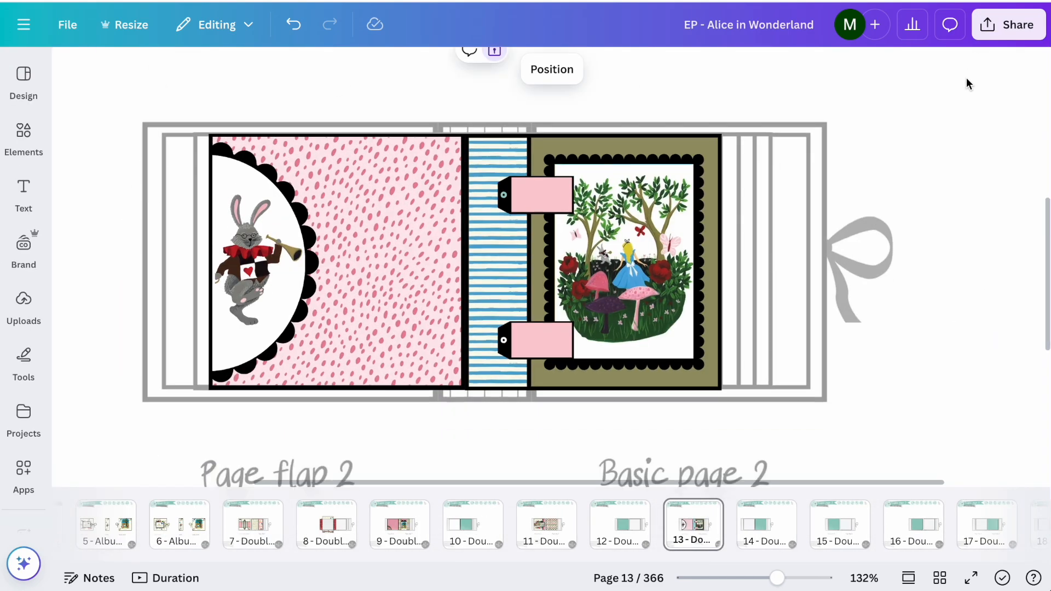
{"action": "left_click", "coordinate": [686, 168]}
{"action": "left_click", "coordinate": [611, 132]}
{"action": "left_click", "coordinate": [746, 158]}
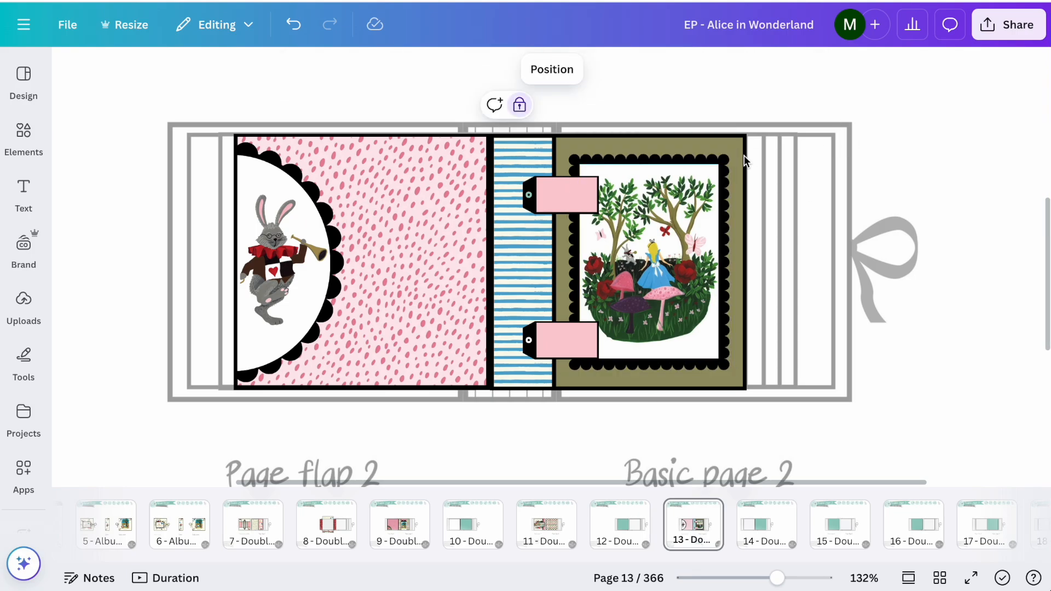
{"action": "left_click", "coordinate": [725, 163]}
{"action": "key", "text": "Delete"}
- Open the decoration overview and go to its frames section
{"action": "scroll", "coordinate": [689, 113], "scroll_direction": "up", "scroll_amount": 2}
{"action": "scroll", "coordinate": [688, 113], "scroll_direction": "up", "scroll_amount": 5}
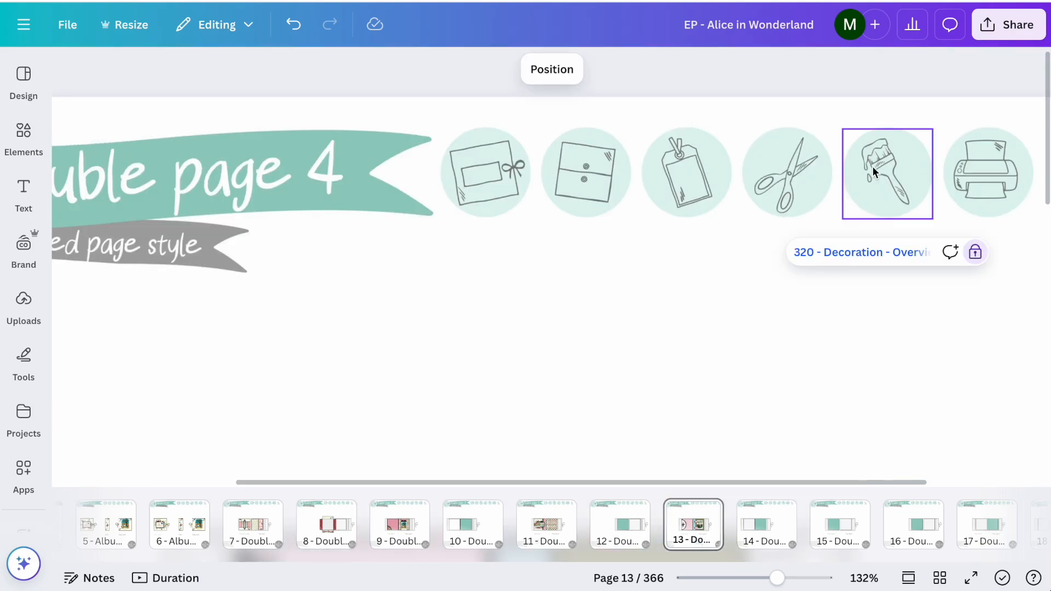
{"action": "left_click", "coordinate": [876, 172]}
{"action": "left_click", "coordinate": [816, 256]}
{"action": "scroll", "coordinate": [793, 263], "scroll_direction": "down", "scroll_amount": 5}
{"action": "left_click", "coordinate": [747, 249]}
{"action": "left_click", "coordinate": [692, 166]}
- Copy a scalloped outline frame from the decoration frames pages and return to the album planner overview
{"action": "left_click", "coordinate": [857, 525]}
{"action": "left_click", "coordinate": [803, 531]}
{"action": "left_click", "coordinate": [951, 534]}
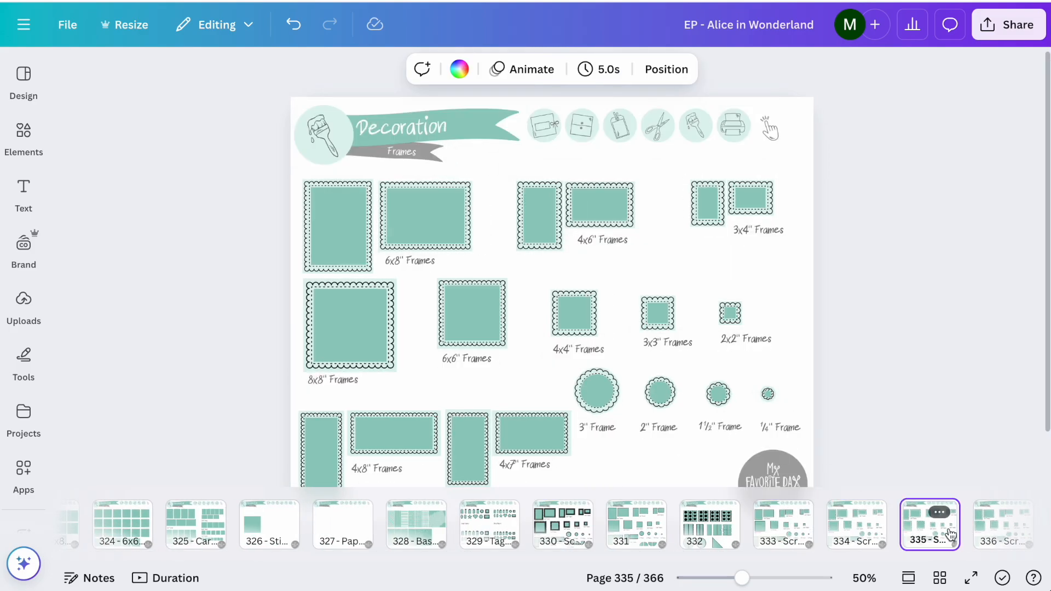
{"action": "left_click", "coordinate": [1010, 541]}
{"action": "left_click", "coordinate": [362, 245]}
{"action": "left_click", "coordinate": [553, 128]}
{"action": "left_click", "coordinate": [534, 180]}
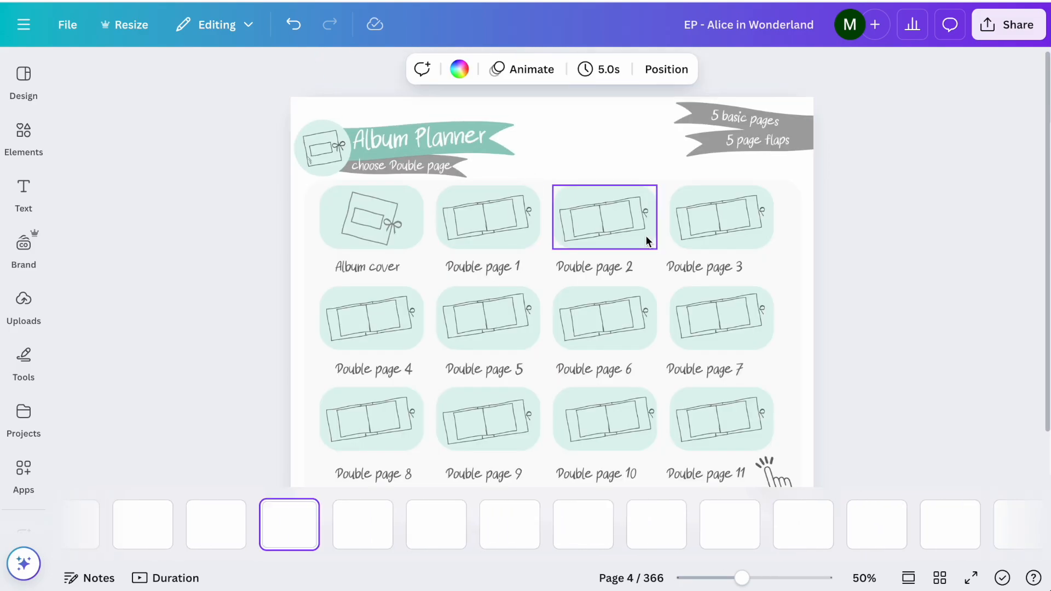
- Paste the scalloped frame on Double page 4 and place it over the Alice card on Basic page 2
{"action": "left_click", "coordinate": [370, 320]}
{"action": "left_click", "coordinate": [393, 259]}
{"action": "key", "text": "ctrl+v"}
{"action": "left_click", "coordinate": [286, 155]}
{"action": "left_click_drag", "start_coordinate": [348, 220], "coordinate": [595, 310]}
{"action": "key", "text": "Delete"}
{"action": "scroll", "coordinate": [588, 313], "scroll_direction": "up", "scroll_amount": 5}
{"action": "scroll", "coordinate": [587, 313], "scroll_direction": "up", "scroll_amount": 5}
{"action": "scroll", "coordinate": [587, 313], "scroll_direction": "right", "scroll_amount": 2}
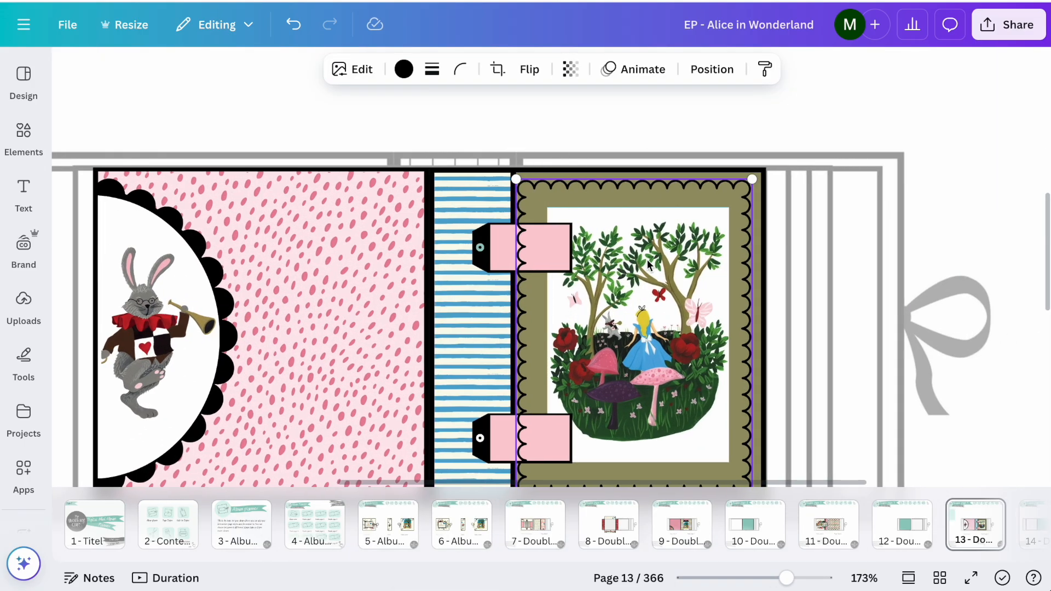
- Scale down and centre the scalloped frame around the Alice illustration, and colour it white
{"action": "left_click_drag", "start_coordinate": [724, 178], "coordinate": [708, 199]}
{"action": "left_click_drag", "start_coordinate": [673, 239], "coordinate": [688, 229]}
{"action": "left_click_drag", "start_coordinate": [723, 189], "coordinate": [709, 207]}
{"action": "left_click_drag", "start_coordinate": [662, 262], "coordinate": [668, 252]}
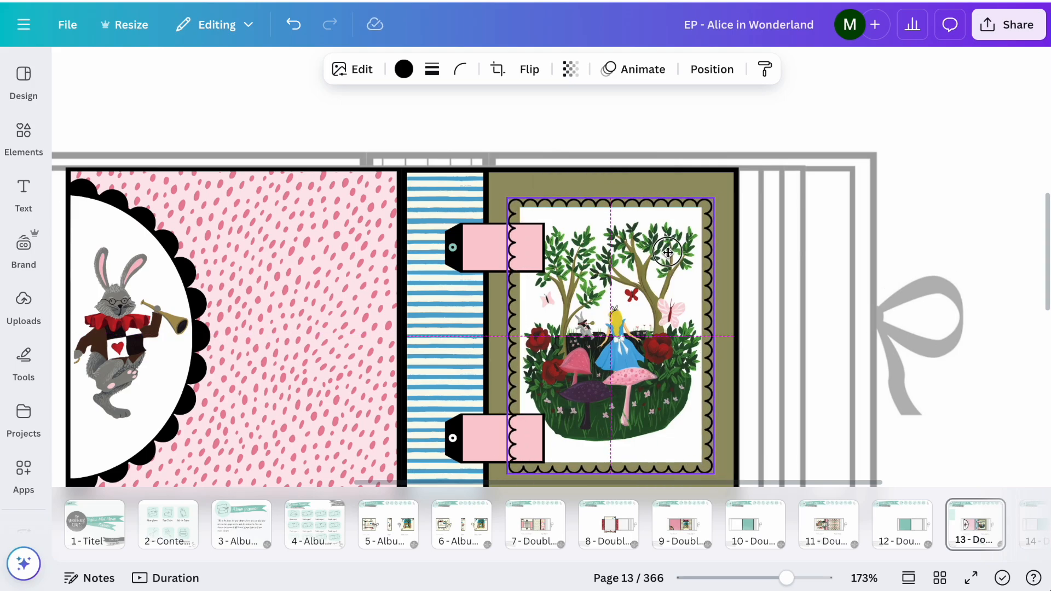
{"action": "left_click", "coordinate": [403, 69]}
{"action": "left_click", "coordinate": [219, 407]}
{"action": "key", "text": "Escape"}
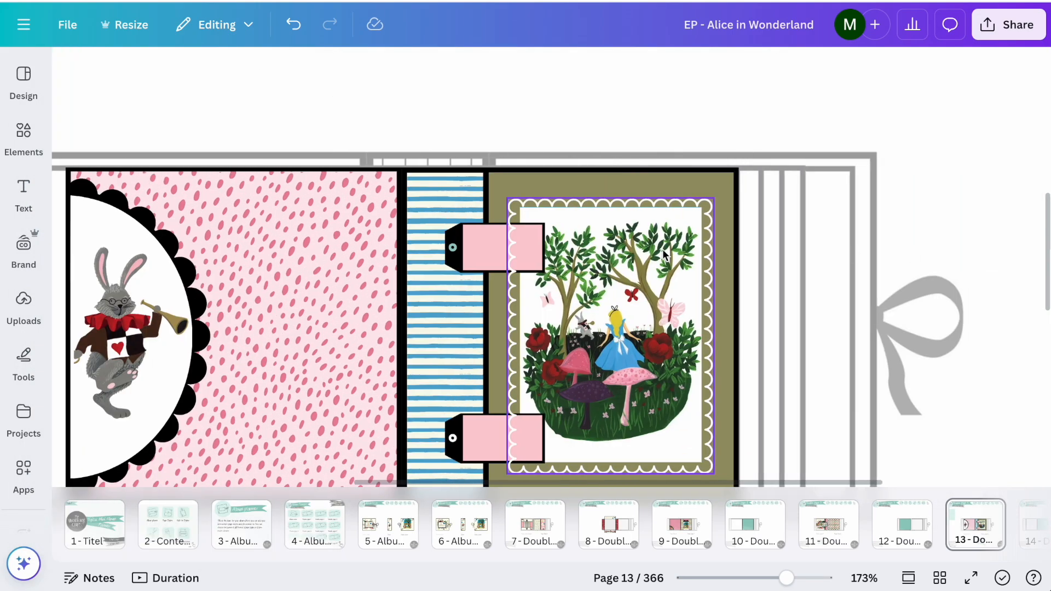
- Send the white frame behind the two tags, group it with the Alice illustration and shift the group upward
{"action": "right_click", "coordinate": [673, 227]}
{"action": "left_click", "coordinate": [714, 69]}
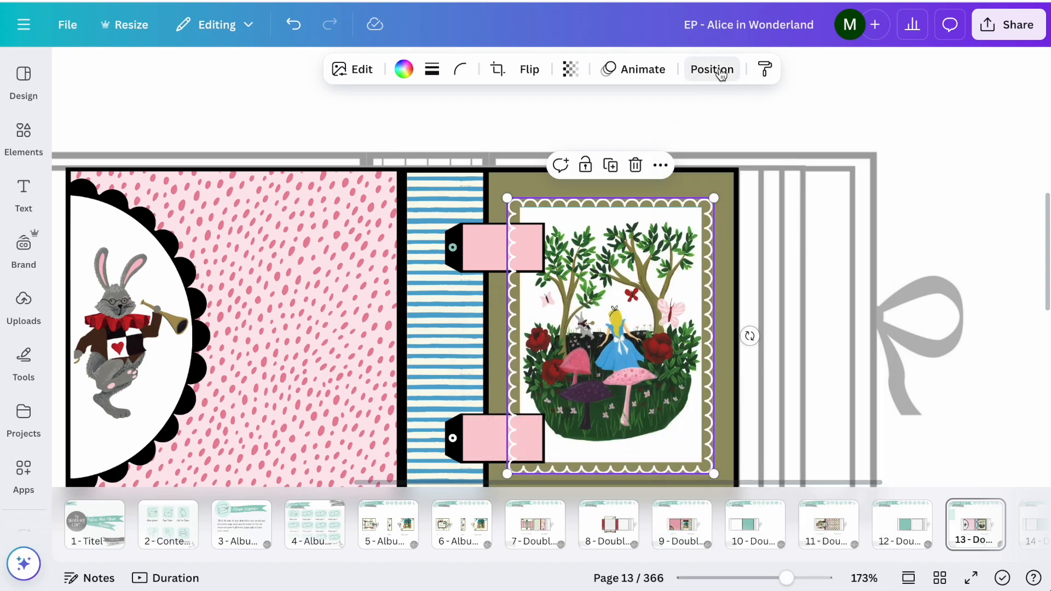
{"action": "left_click_drag", "start_coordinate": [210, 257], "coordinate": [208, 232]}
{"action": "left_click", "coordinate": [207, 202], "text": "shift"}
{"action": "left_click", "coordinate": [842, 165]}
{"action": "left_click", "coordinate": [990, 119]}
{"action": "scroll", "coordinate": [990, 118], "scroll_direction": "down", "scroll_amount": 4}
{"action": "scroll", "coordinate": [990, 118], "scroll_direction": "right", "scroll_amount": 2}
{"action": "left_click", "coordinate": [837, 251]}
{"action": "left_click_drag", "start_coordinate": [838, 252], "coordinate": [838, 243]}
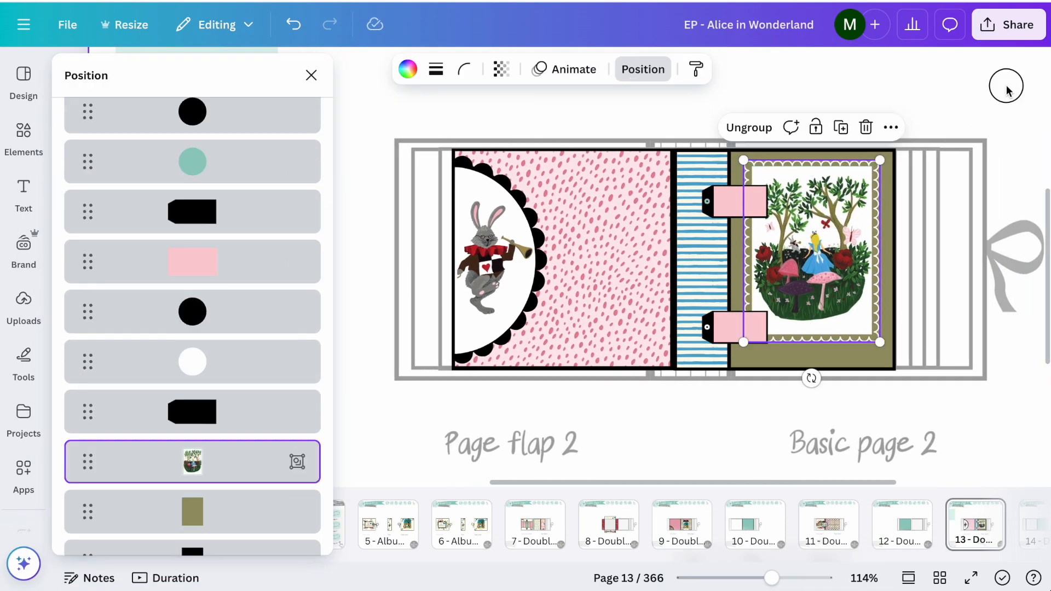
{"action": "left_click", "coordinate": [1009, 92]}
{"action": "left_click", "coordinate": [316, 86]}
{"action": "scroll", "coordinate": [651, 293], "scroll_direction": "up", "scroll_amount": 4}
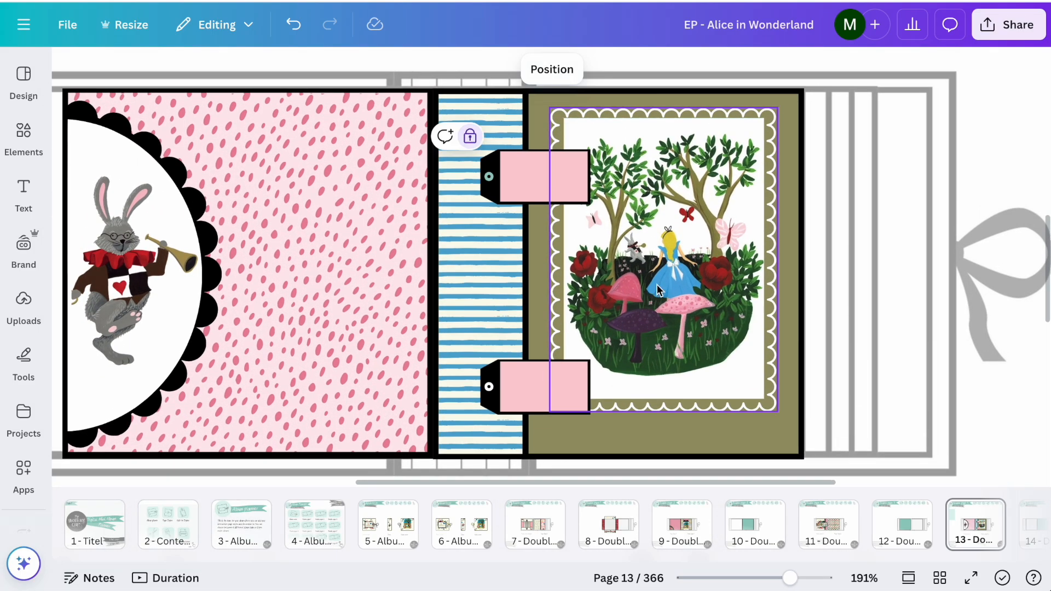
- Copy the "It's time for a magical adventure" text from page 11 to below the framed Alice card on Double page 4
{"action": "left_click", "coordinate": [711, 217]}
{"action": "left_click", "coordinate": [964, 176]}
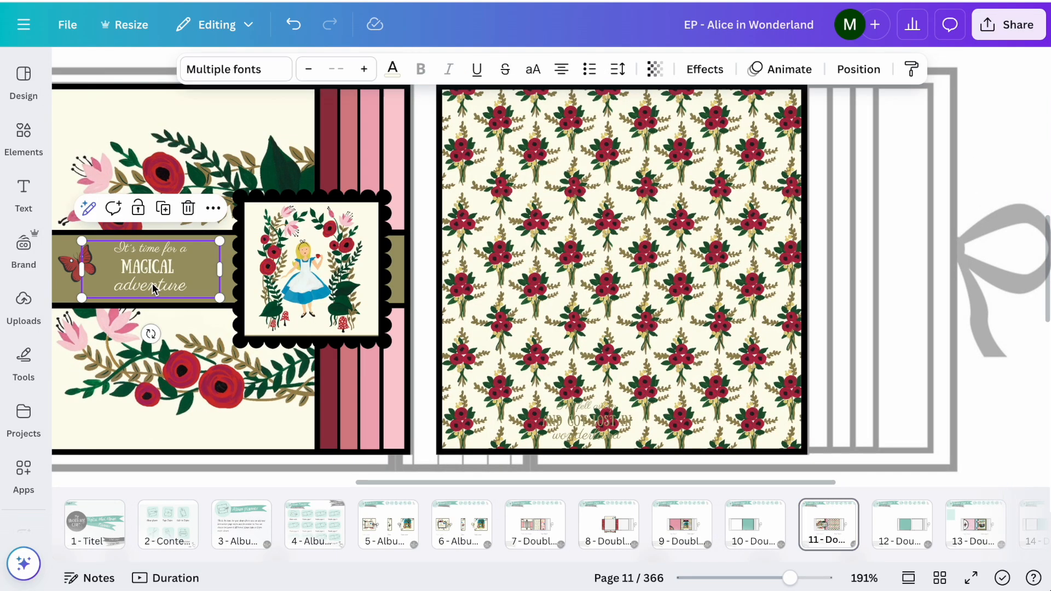
{"action": "left_click", "coordinate": [969, 528]}
{"action": "left_click", "coordinate": [730, 282]}
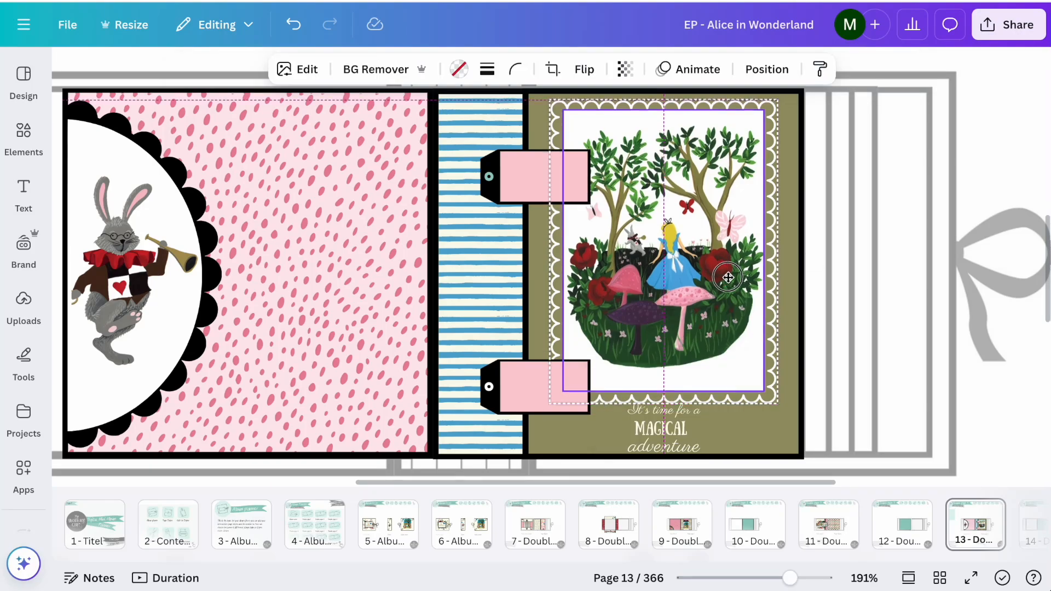
- Rewrite the copied text as "I'm late, I'm late", "FOR A VERY IMPORTANT" and "Dare", adjusting its size and position below the card
{"action": "left_click", "coordinate": [664, 416]}
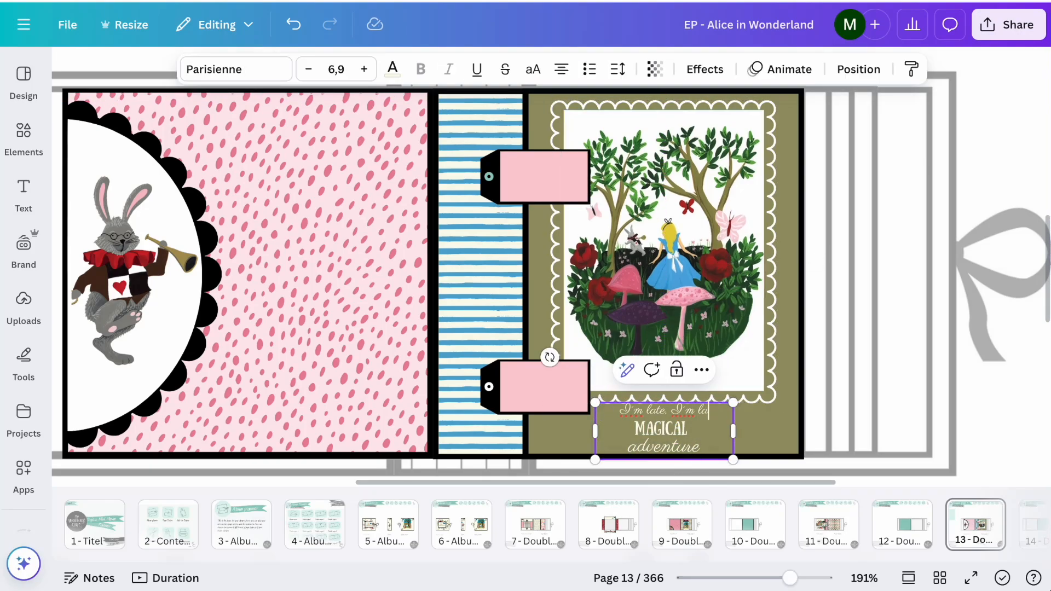
{"action": "double_click", "coordinate": [661, 427]}
{"action": "mouse_move", "coordinate": [733, 439]}
{"action": "left_mouse_down"}
{"action": "mouse_move", "coordinate": [772, 437]}
{"action": "mouse_move", "coordinate": [745, 453]}
{"action": "left_mouse_up"}
{"action": "double_click", "coordinate": [683, 448]}
{"action": "type", "text": "Dare"}
{"action": "left_click", "coordinate": [884, 402]}
{"action": "left_click", "coordinate": [691, 432]}
{"action": "left_click_drag", "start_coordinate": [693, 426], "coordinate": [686, 429]}
{"action": "left_click", "coordinate": [793, 464]}
- Correct the quote's last line to "Date" and set the font size of "FOR A VERY IMPORTANT" to 4
{"action": "double_click", "coordinate": [684, 435]}
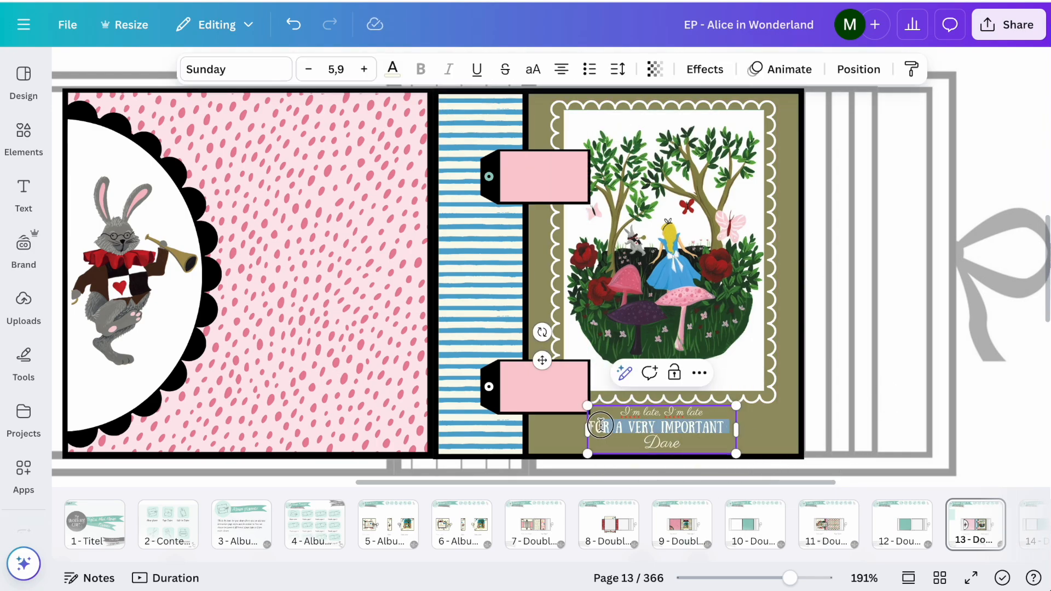
{"action": "double_click", "coordinate": [310, 73]}
{"action": "left_click", "coordinate": [364, 73]}
{"action": "left_click", "coordinate": [793, 387]}
{"action": "left_click", "coordinate": [670, 440]}
{"action": "left_click", "coordinate": [670, 440]}
{"action": "key", "text": "BackSpace"}
{"action": "type", "text": "t"}
{"action": "left_click", "coordinate": [832, 416]}
{"action": "triple_click", "coordinate": [676, 425]}
{"action": "left_click", "coordinate": [337, 70]}
{"action": "type", "text": "4"}
{"action": "key", "text": "Return"}
{"action": "left_click", "coordinate": [874, 411]}
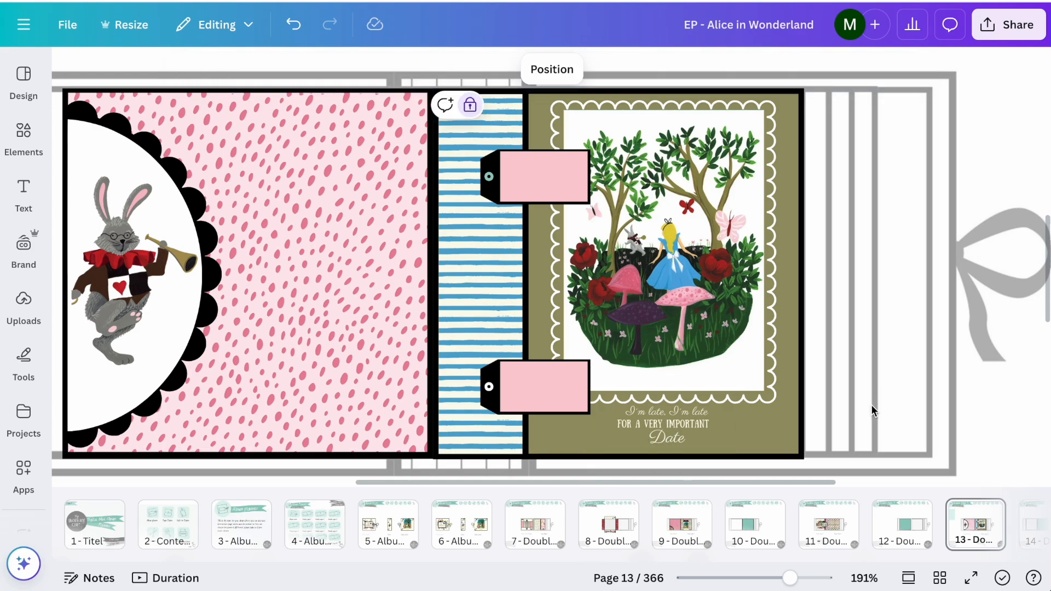
- Enlarge the quote, shrink the framed Alice card slightly, and reposition both on Basic page 2
{"action": "left_click", "coordinate": [663, 425]}
{"action": "left_click_drag", "start_coordinate": [732, 447], "coordinate": [760, 461]}
{"action": "left_click", "coordinate": [758, 324]}
{"action": "left_click_drag", "start_coordinate": [776, 403], "coordinate": [763, 386]}
{"action": "left_click_drag", "start_coordinate": [732, 296], "coordinate": [744, 307]}
{"action": "left_click", "coordinate": [854, 394]}
{"action": "left_click_drag", "start_coordinate": [660, 423], "coordinate": [652, 417]}
{"action": "left_click_drag", "start_coordinate": [747, 450], "coordinate": [764, 457]}
{"action": "left_click_drag", "start_coordinate": [674, 426], "coordinate": [660, 420]}
{"action": "left_click", "coordinate": [877, 420]}
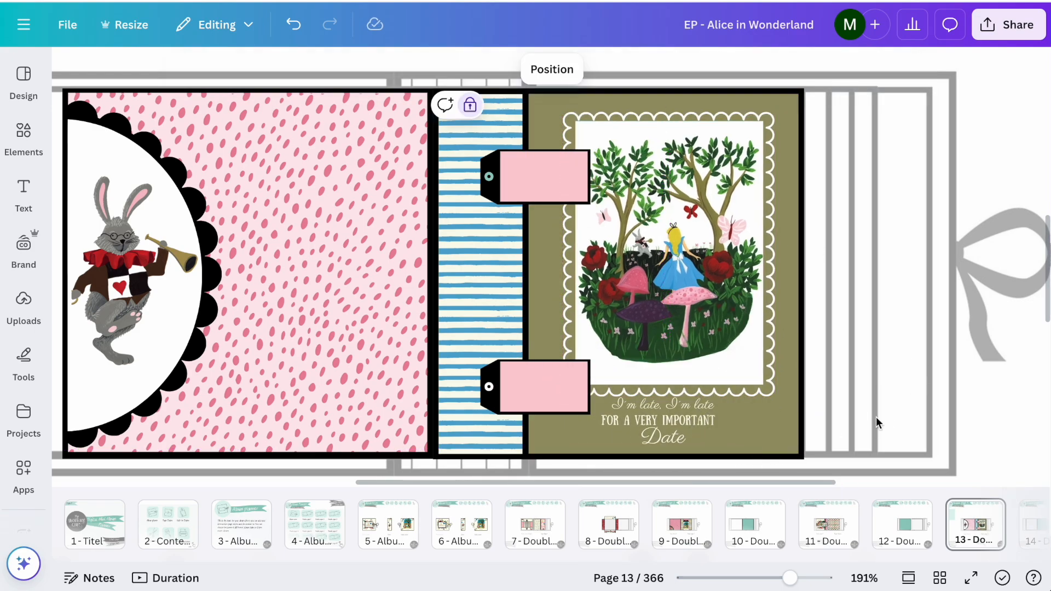
{"action": "left_click_drag", "start_coordinate": [690, 306], "coordinate": [685, 301]}
{"action": "left_click", "coordinate": [963, 441]}
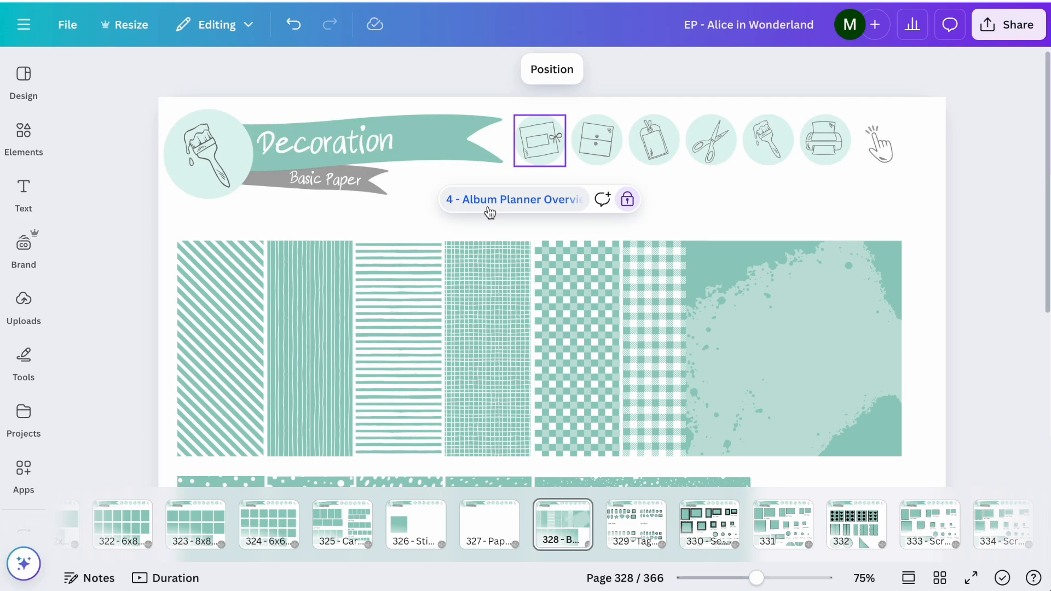
- Paste the splatter paper from the Basic Paper decoration page onto Double page 4 and move it clear of Basic page 2
{"action": "left_click", "coordinate": [488, 201]}
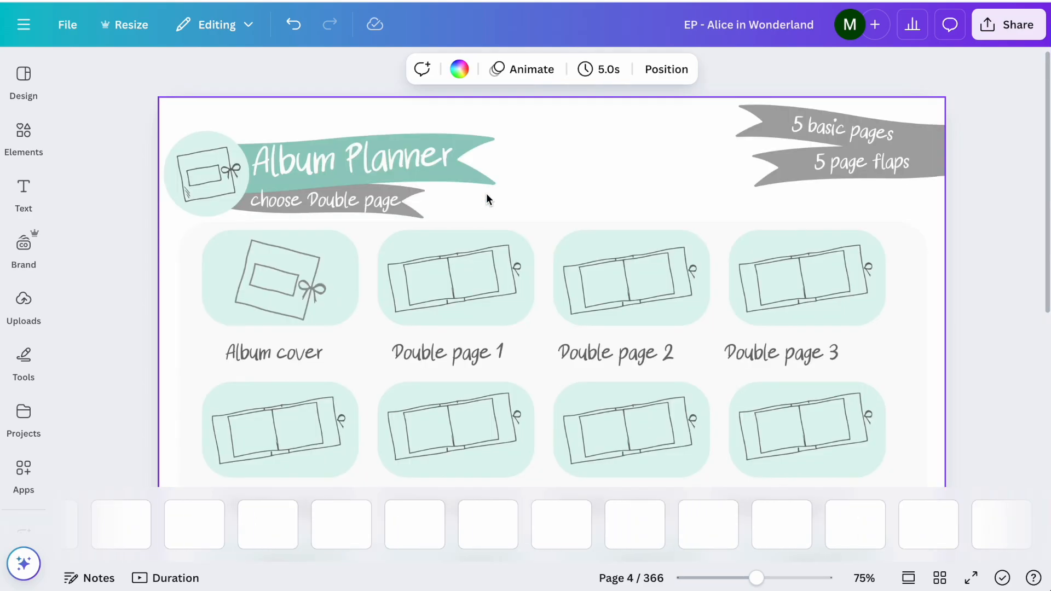
{"action": "left_click", "coordinate": [310, 352]}
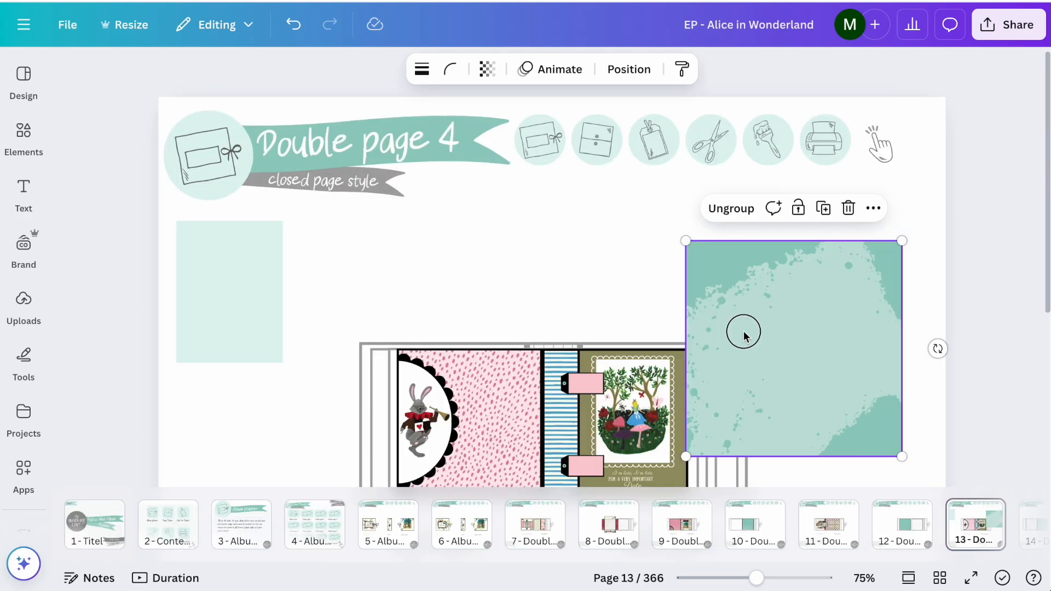
{"action": "left_click_drag", "start_coordinate": [741, 328], "coordinate": [432, 307]}
{"action": "left_click", "coordinate": [437, 223]}
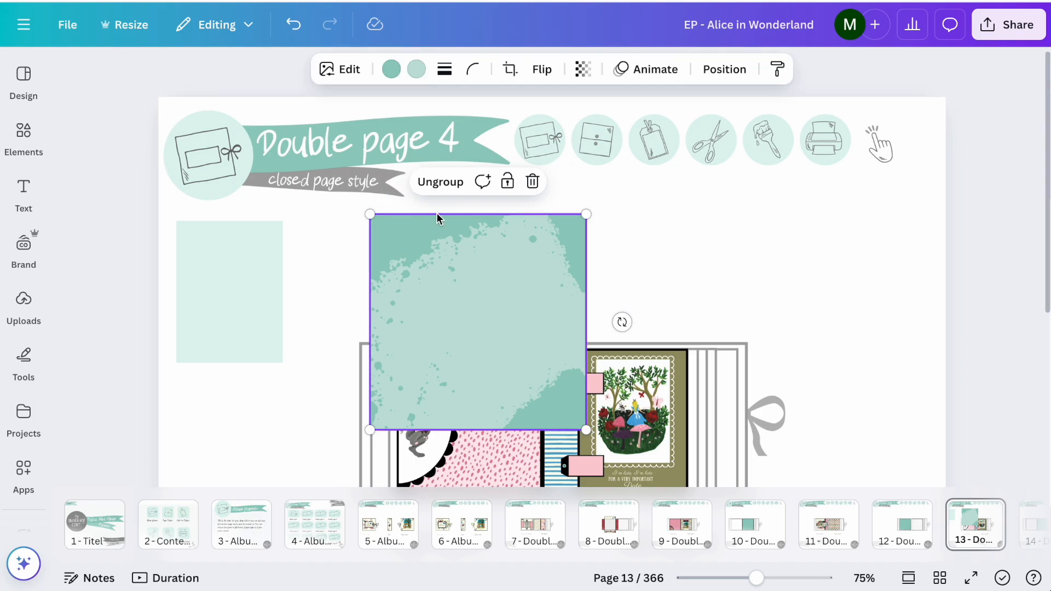
- Recolour the paper's splatter with the document's olive green and its background with the lighter olive #929654
{"action": "left_click", "coordinate": [417, 69]}
{"action": "left_click", "coordinate": [213, 276]}
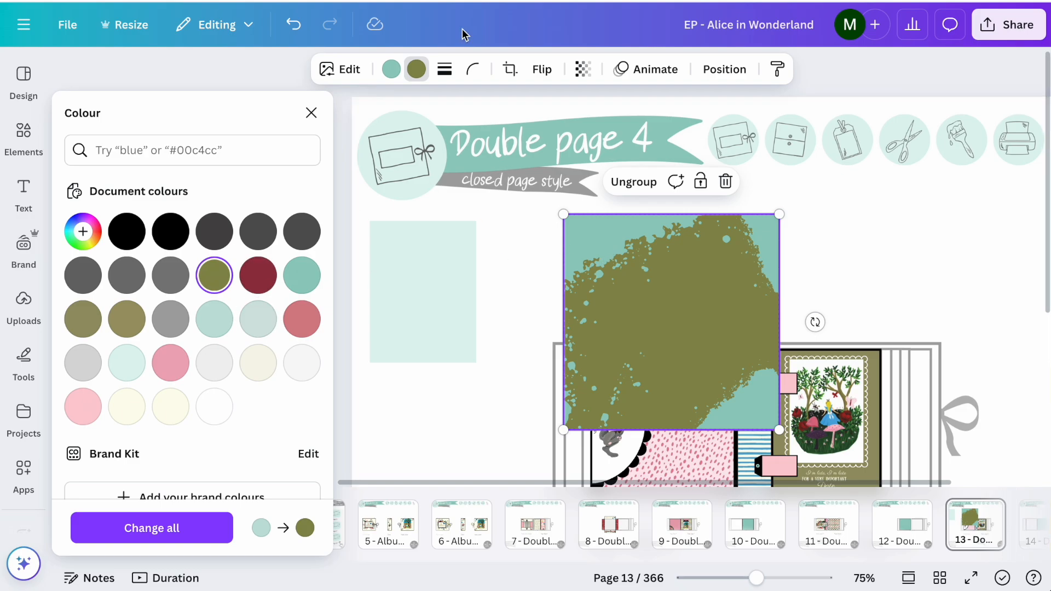
{"action": "left_click", "coordinate": [389, 73]}
{"action": "left_click", "coordinate": [215, 276]}
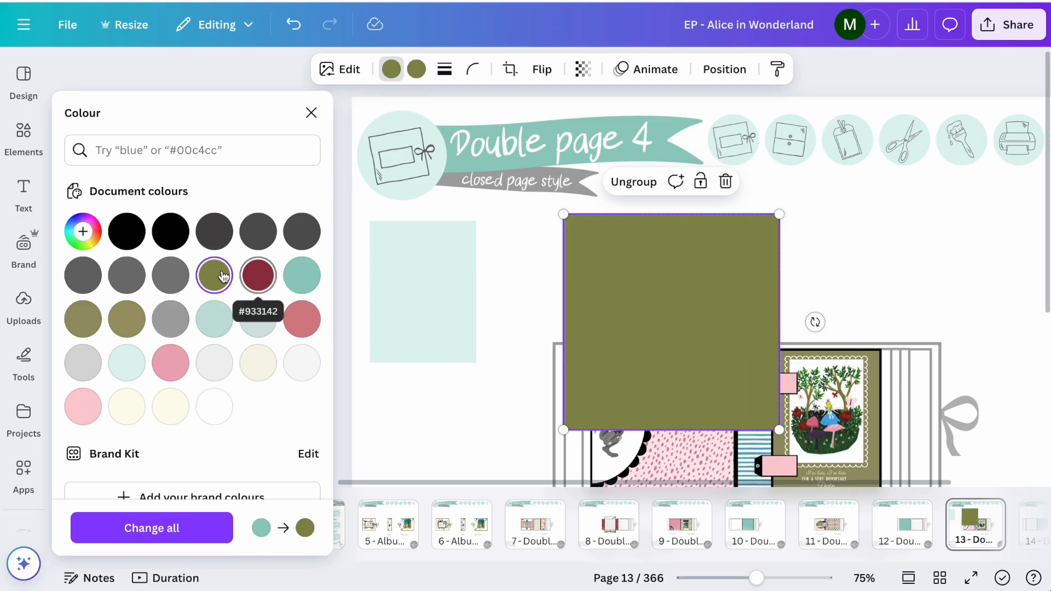
{"action": "left_click", "coordinate": [215, 277]}
{"action": "left_click_drag", "start_coordinate": [170, 307], "coordinate": [173, 304]}
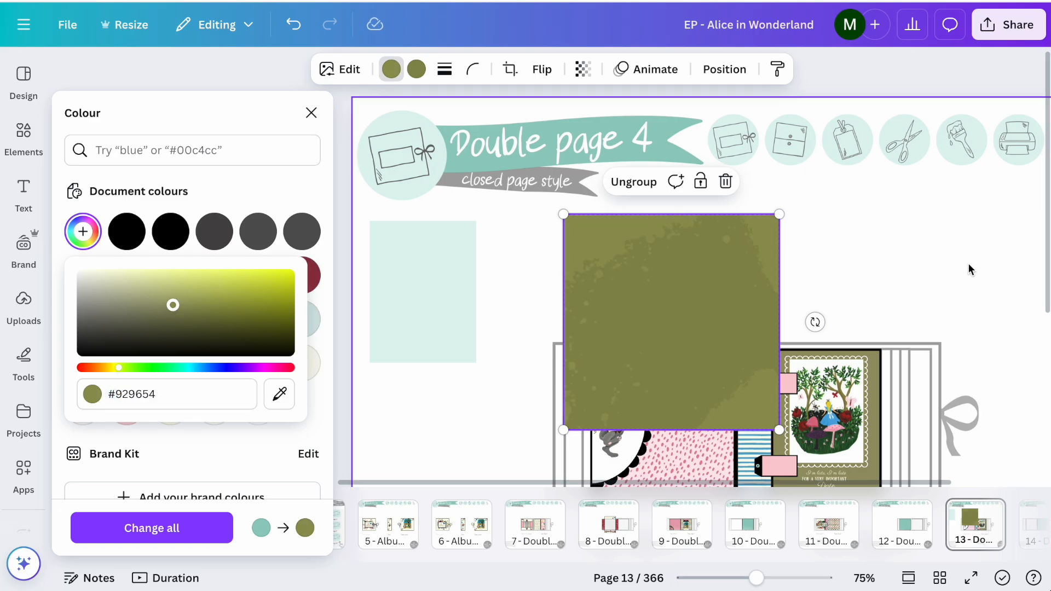
- Enlarge the olive splatter paper and fill Basic page 2 with its uploaded image
{"action": "left_click", "coordinate": [969, 267]}
{"action": "scroll", "coordinate": [894, 298], "scroll_direction": "down", "scroll_amount": 5}
{"action": "left_click", "coordinate": [569, 219]}
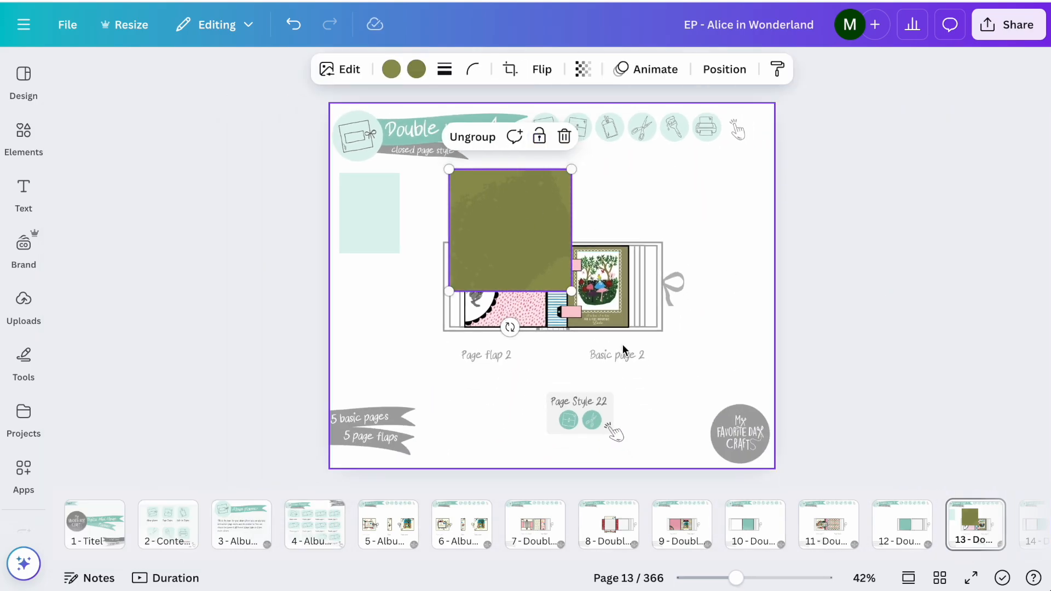
{"action": "left_click_drag", "start_coordinate": [572, 292], "coordinate": [906, 455]}
{"action": "left_click_drag", "start_coordinate": [790, 259], "coordinate": [948, 169]}
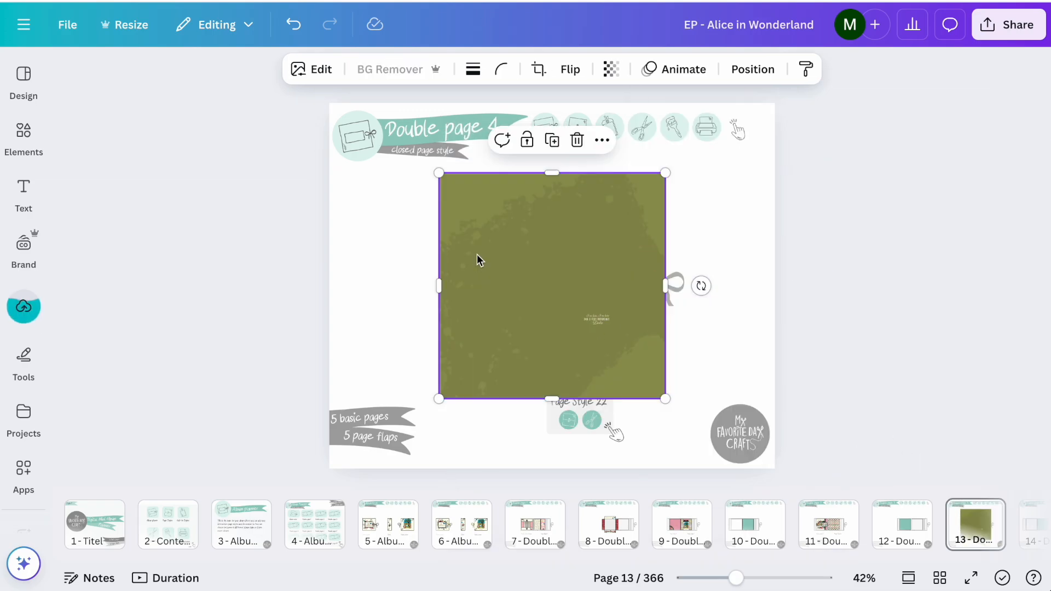
{"action": "left_click_drag", "start_coordinate": [478, 257], "coordinate": [623, 322]}
{"action": "scroll", "coordinate": [623, 322], "scroll_direction": "up", "scroll_amount": 5}
{"action": "scroll", "coordinate": [623, 322], "scroll_direction": "up", "scroll_amount": 2}
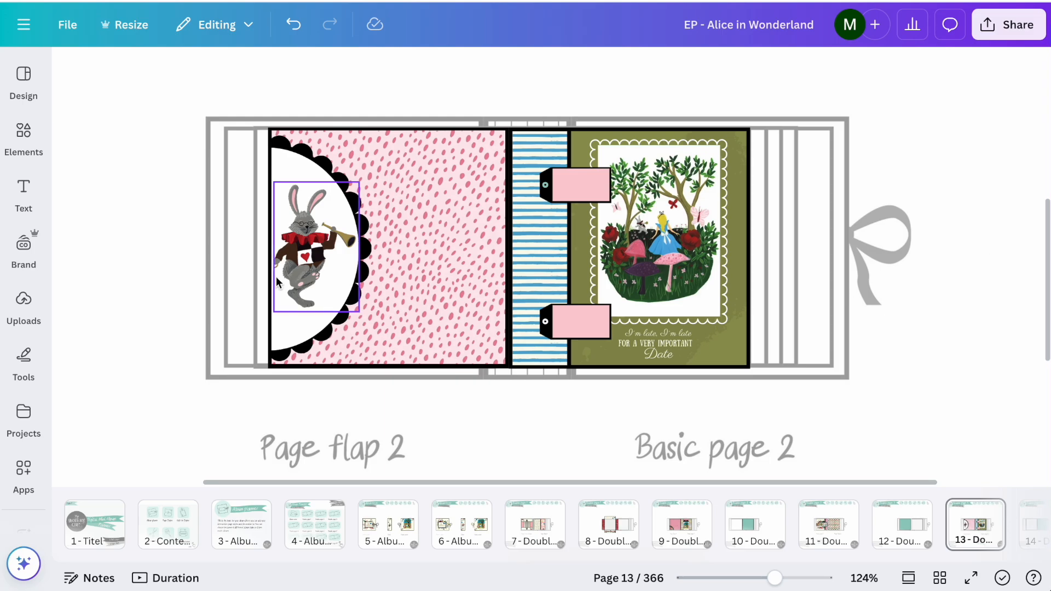
- Browse the Alice in Wonderland ephemera folders and add the white rabbit "I'm late!" graphic to Double page 4
{"action": "scroll", "coordinate": [22, 484], "scroll_direction": "down", "scroll_amount": 2}
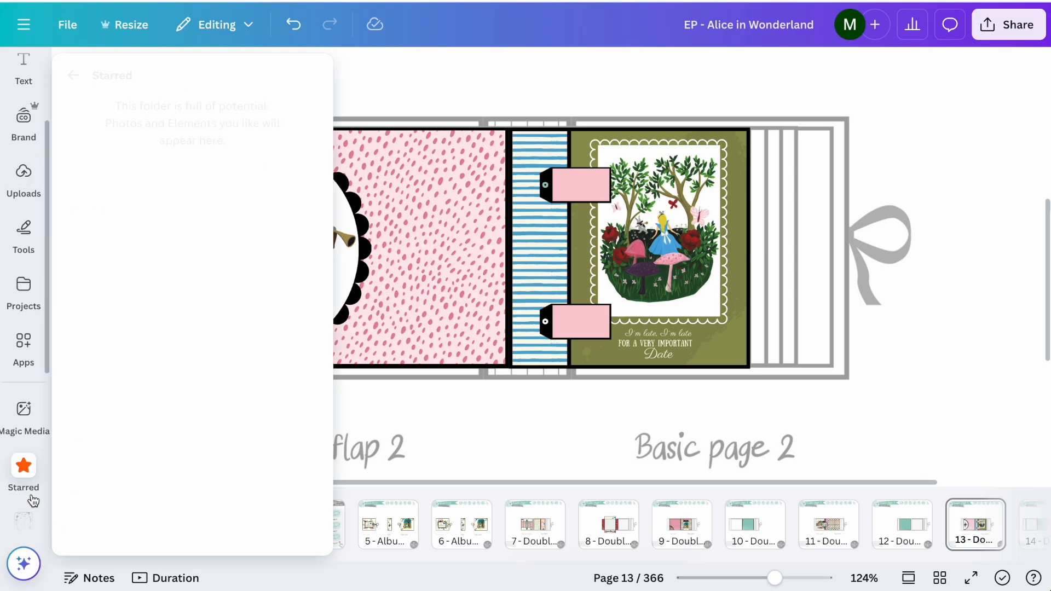
{"action": "scroll", "coordinate": [27, 461], "scroll_direction": "down", "scroll_amount": 2}
{"action": "left_click", "coordinate": [27, 461]}
{"action": "scroll", "coordinate": [159, 266], "scroll_direction": "down", "scroll_amount": 5}
{"action": "scroll", "coordinate": [159, 266], "scroll_direction": "down", "scroll_amount": 15}
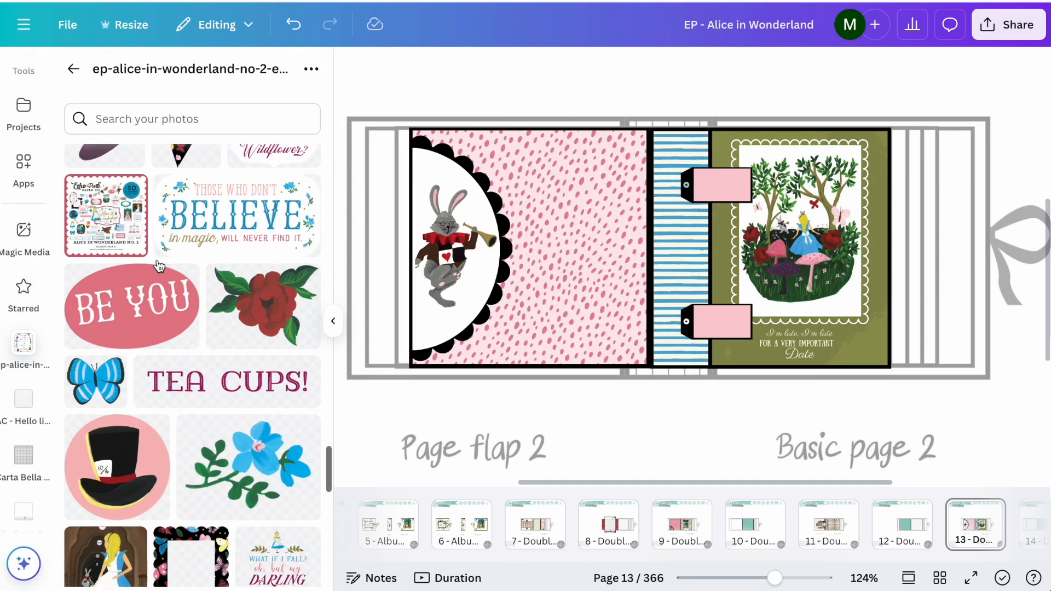
{"action": "left_click", "coordinate": [73, 68]}
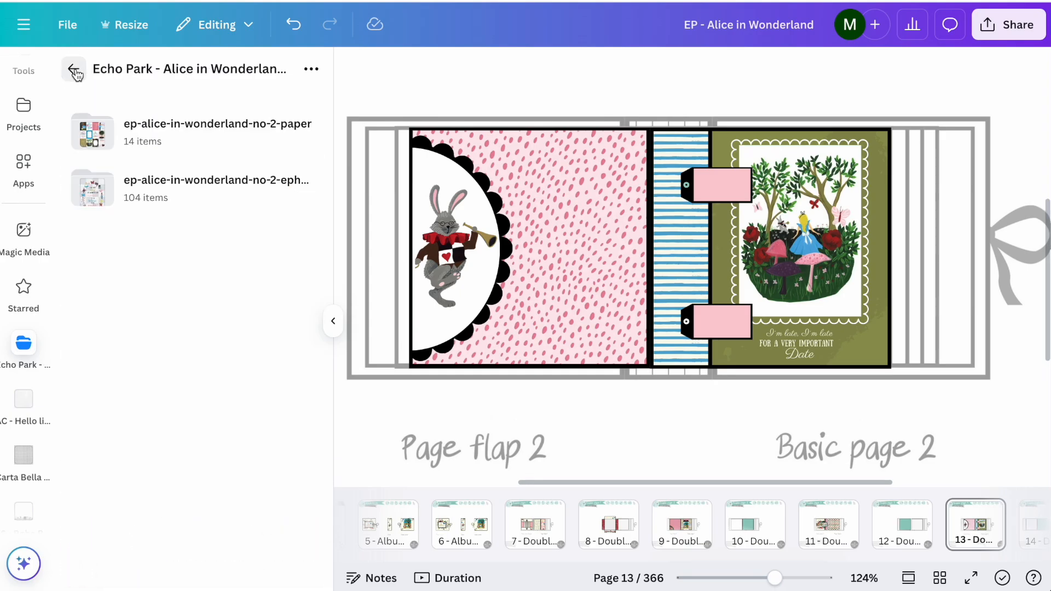
{"action": "left_click", "coordinate": [73, 69]}
{"action": "left_click", "coordinate": [74, 69]}
{"action": "left_click", "coordinate": [143, 149]}
{"action": "scroll", "coordinate": [166, 307], "scroll_direction": "down", "scroll_amount": 10}
{"action": "scroll", "coordinate": [166, 307], "scroll_direction": "down", "scroll_amount": 10}
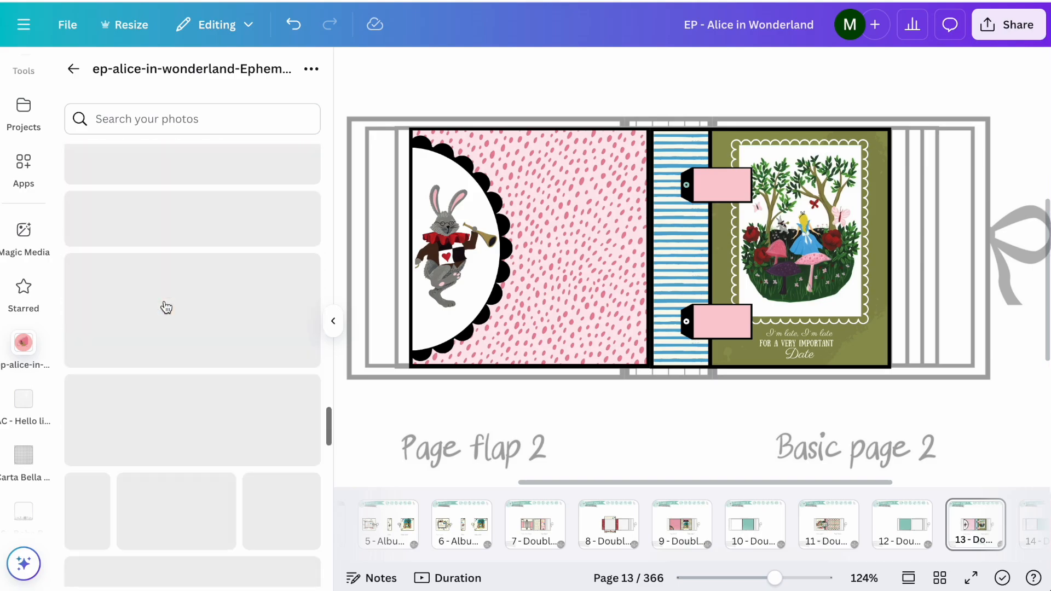
{"action": "scroll", "coordinate": [165, 306], "scroll_direction": "down", "scroll_amount": 10}
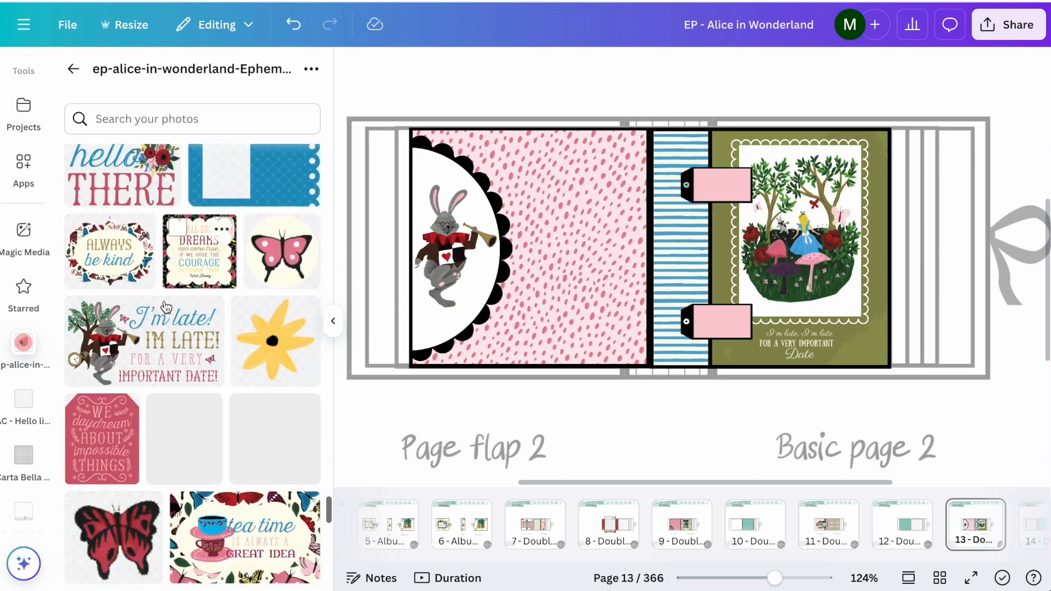
{"action": "left_click", "coordinate": [148, 249]}
{"action": "scroll", "coordinate": [722, 275], "scroll_direction": "down", "scroll_amount": 5}
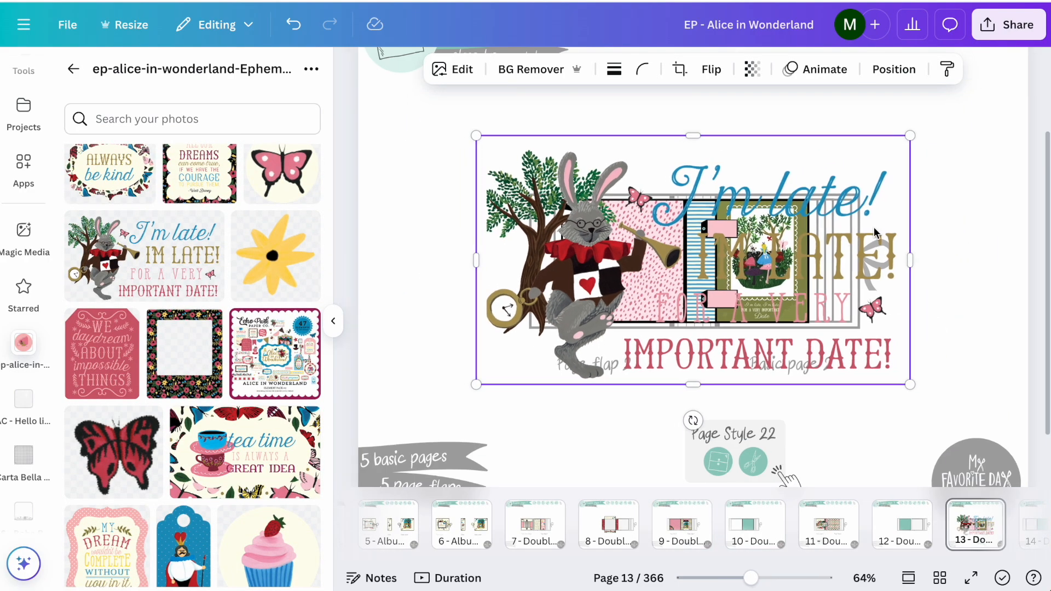
- Crop most of the lettering off the "I'm late!" rabbit graphic and open it in Magic Grab
{"action": "left_click_drag", "start_coordinate": [908, 265], "coordinate": [685, 267]}
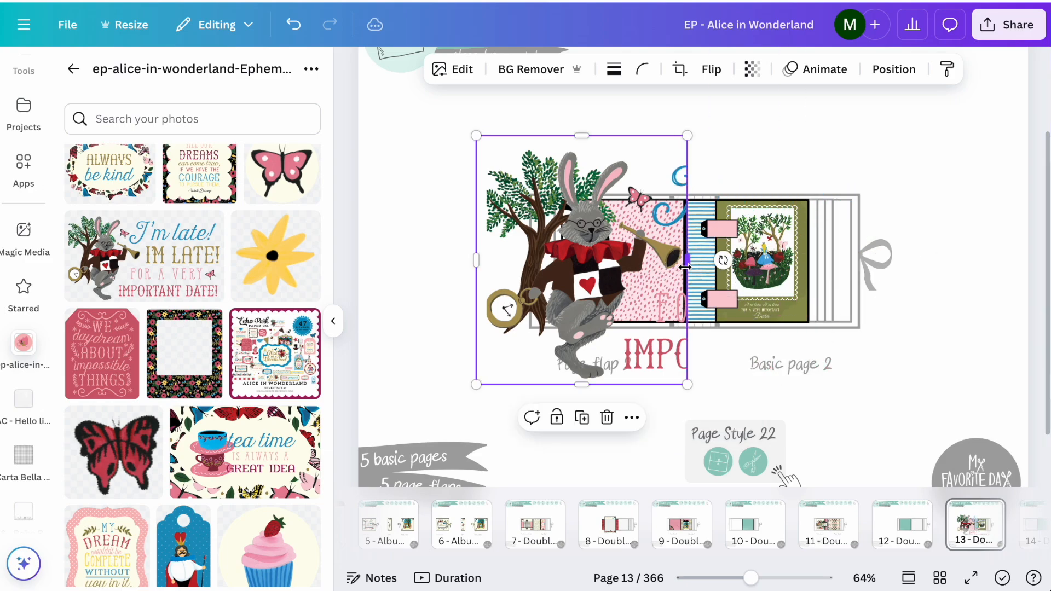
{"action": "left_click", "coordinate": [462, 69]}
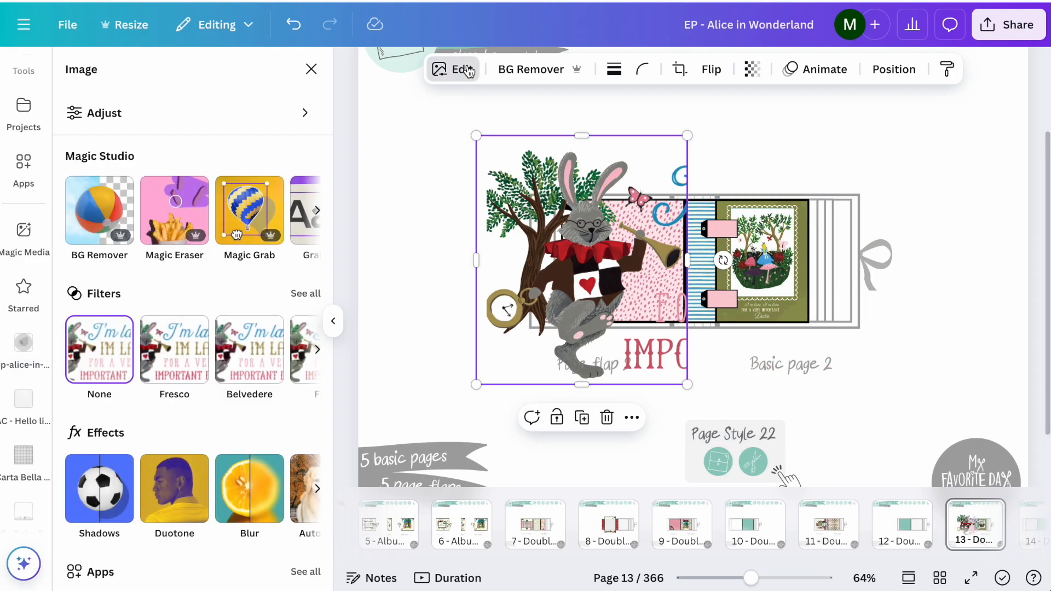
{"action": "left_click", "coordinate": [249, 211]}
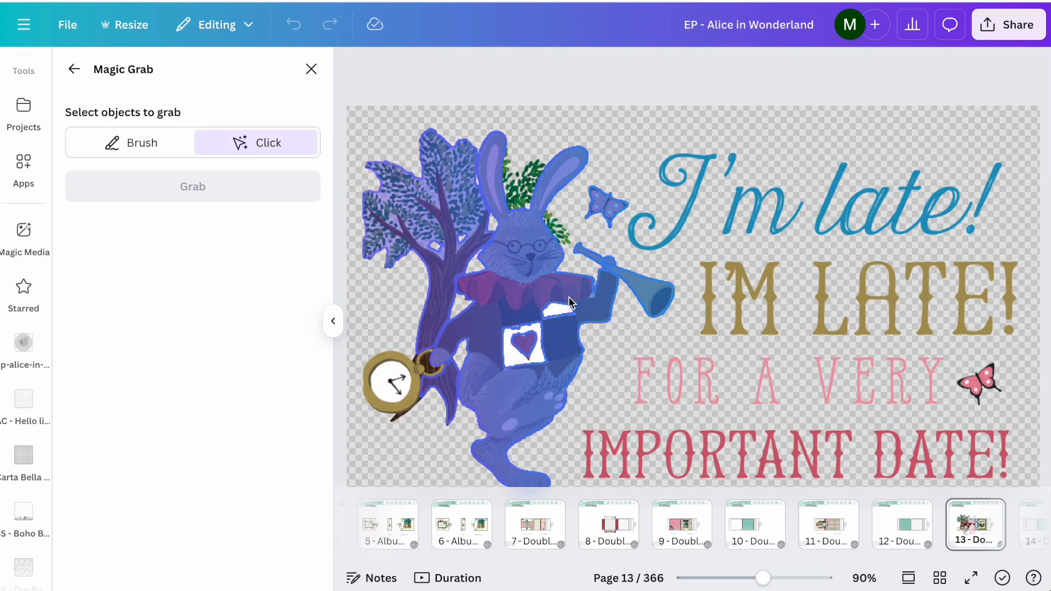
- Extract the rabbit, tree and pocket watch with its chain as one cut-out and delete the leftover lettering
{"action": "left_click", "coordinate": [569, 297]}
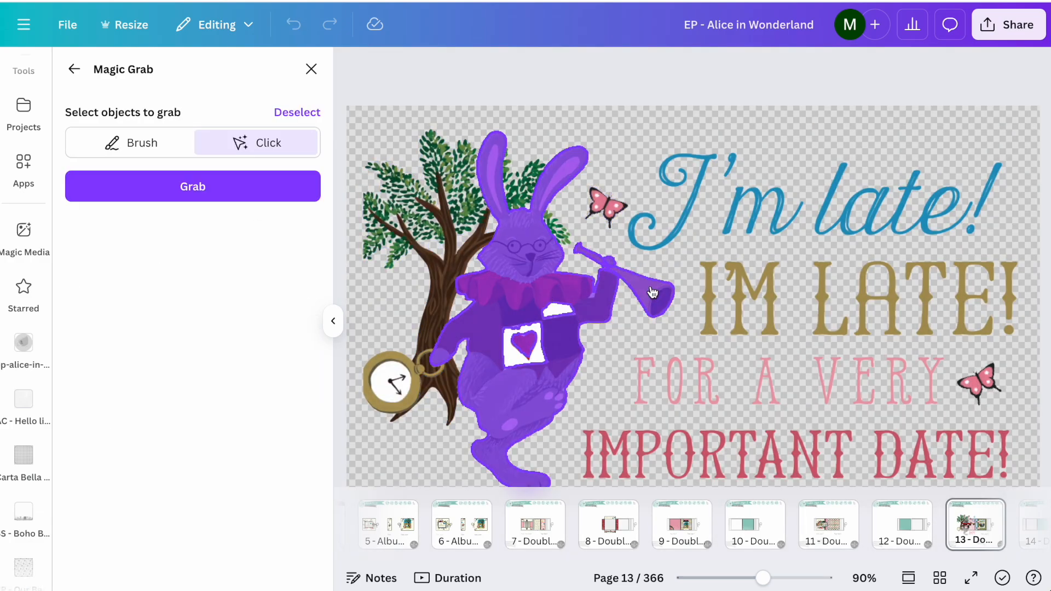
{"action": "left_click", "coordinate": [450, 281]}
{"action": "left_click", "coordinate": [409, 366]}
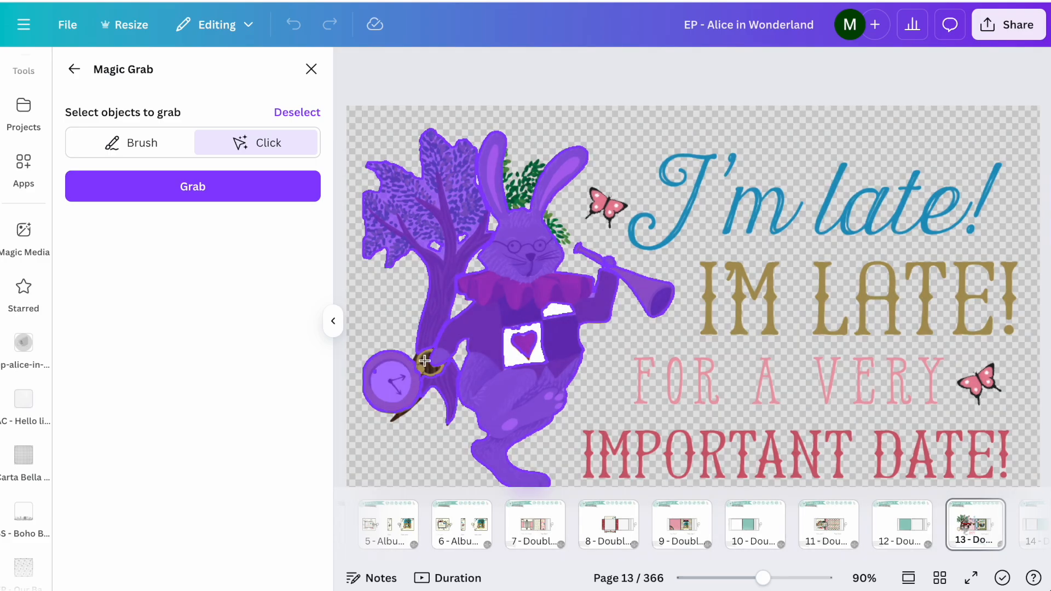
{"action": "left_click", "coordinate": [425, 361]}
{"action": "left_click", "coordinate": [425, 361]}
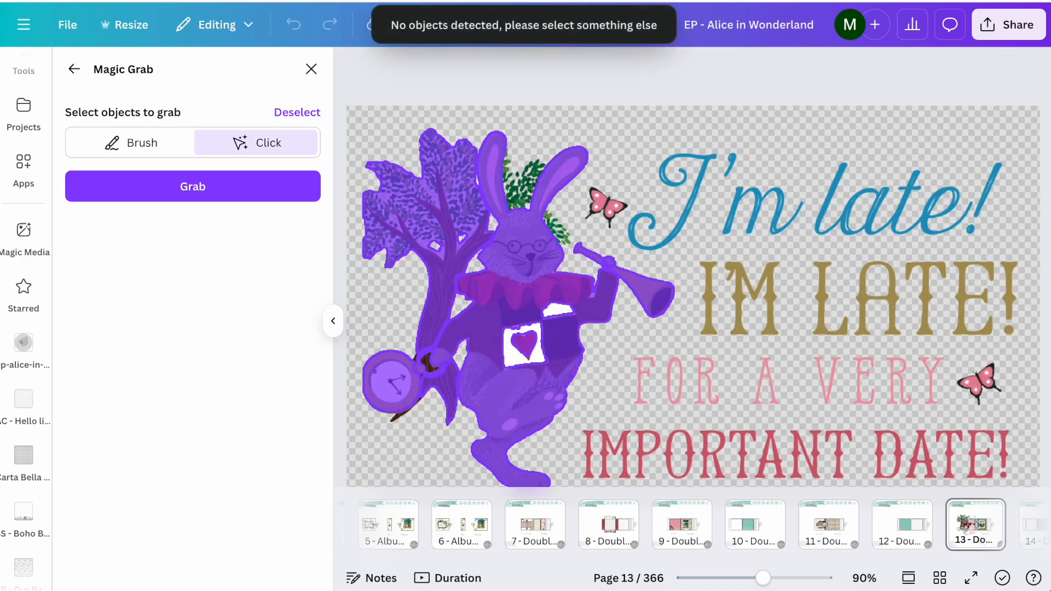
{"action": "left_click", "coordinate": [188, 185]}
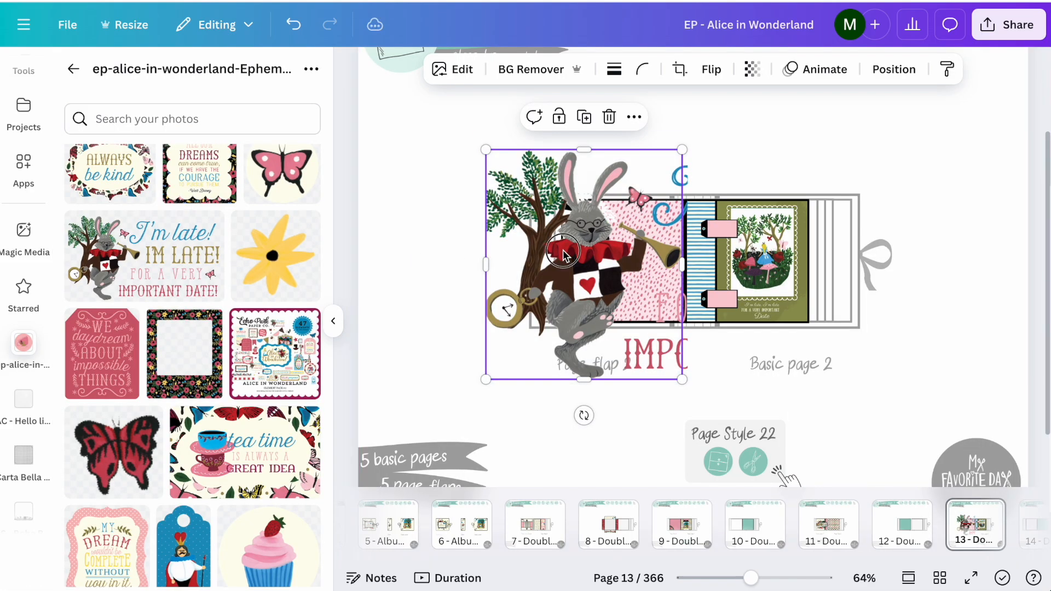
{"action": "key", "text": "Delete"}
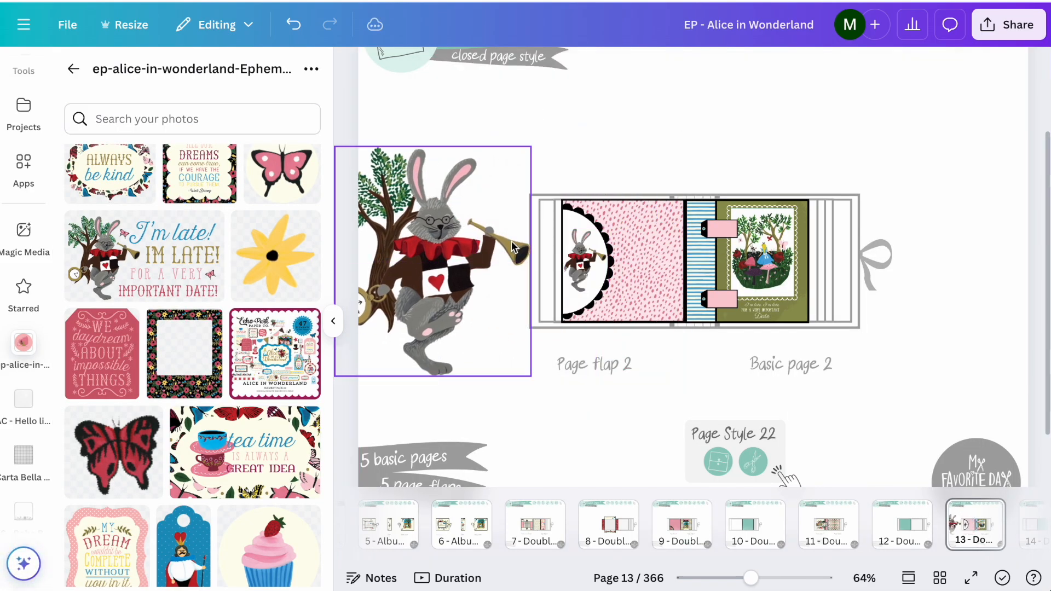
- Shrink the rabbit-and-tree cut-out and move the smaller rabbit out of the scalloped tuck spot on Page flap 2
{"action": "left_click", "coordinate": [441, 268]}
{"action": "left_click_drag", "start_coordinate": [531, 376], "coordinate": [417, 243]}
{"action": "left_click_drag", "start_coordinate": [377, 202], "coordinate": [590, 279]}
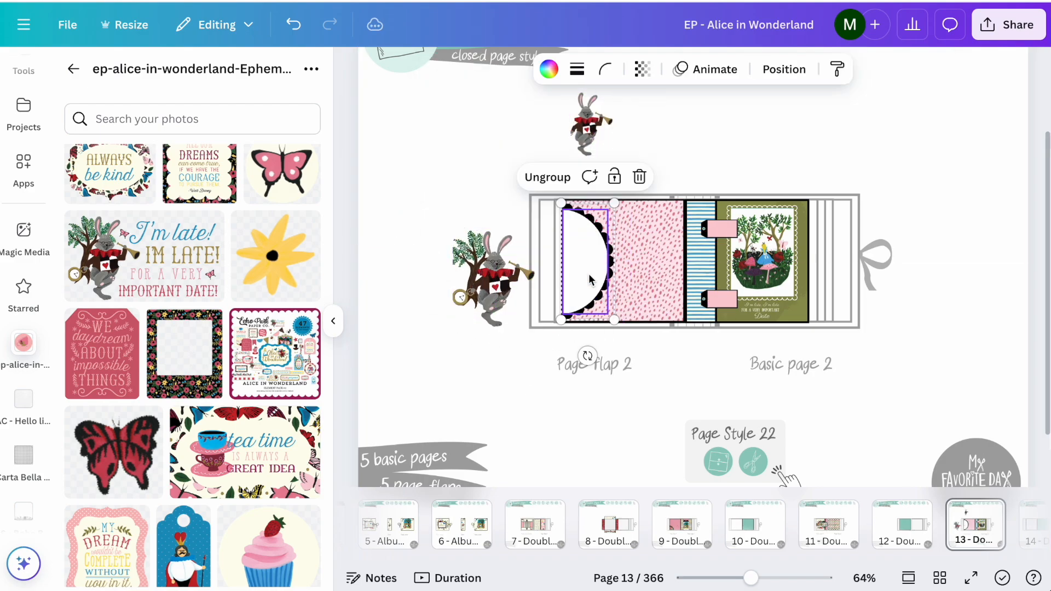
- Place the rabbit-and-tree cut-out on the scalloped half-circle, size it to fit and crop it at the flap's edge
{"action": "left_click_drag", "start_coordinate": [493, 273], "coordinate": [586, 263]}
{"action": "scroll", "coordinate": [548, 247], "scroll_direction": "up", "scroll_amount": 5}
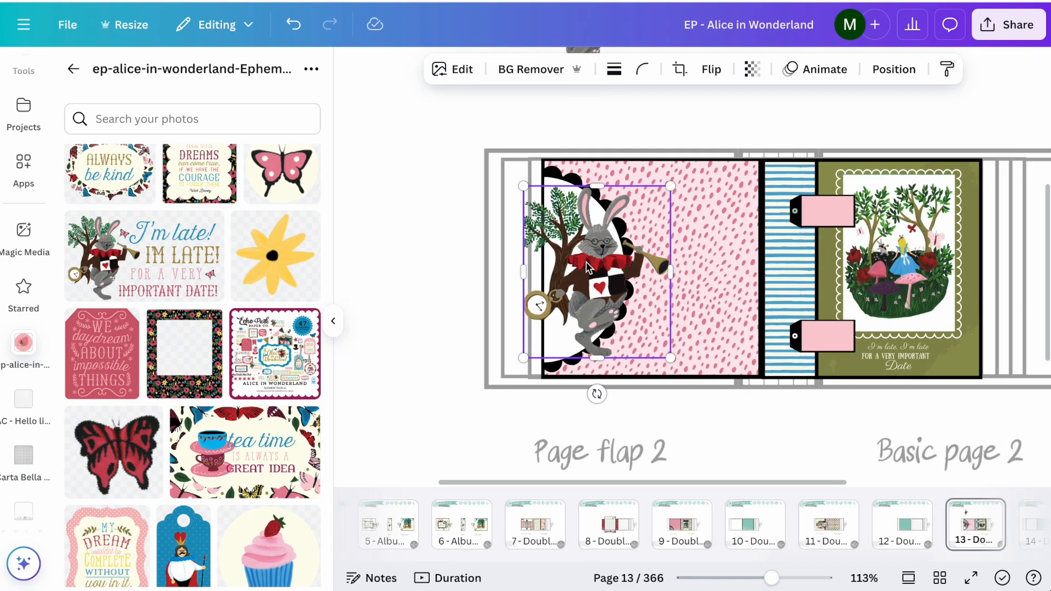
{"action": "left_click_drag", "start_coordinate": [754, 453], "coordinate": [633, 317]}
{"action": "mouse_move", "coordinate": [559, 245]}
{"action": "left_mouse_down"}
{"action": "mouse_move", "coordinate": [573, 293]}
{"action": "mouse_move", "coordinate": [570, 257]}
{"action": "left_mouse_up"}
{"action": "left_click_drag", "start_coordinate": [645, 321], "coordinate": [664, 340]}
{"action": "left_click_drag", "start_coordinate": [577, 240], "coordinate": [560, 258]}
{"action": "left_click_drag", "start_coordinate": [649, 364], "coordinate": [659, 378]}
{"action": "left_click_drag", "start_coordinate": [595, 238], "coordinate": [596, 259]}
{"action": "left_click_drag", "start_coordinate": [456, 282], "coordinate": [502, 280]}
{"action": "left_click", "coordinate": [389, 259]}
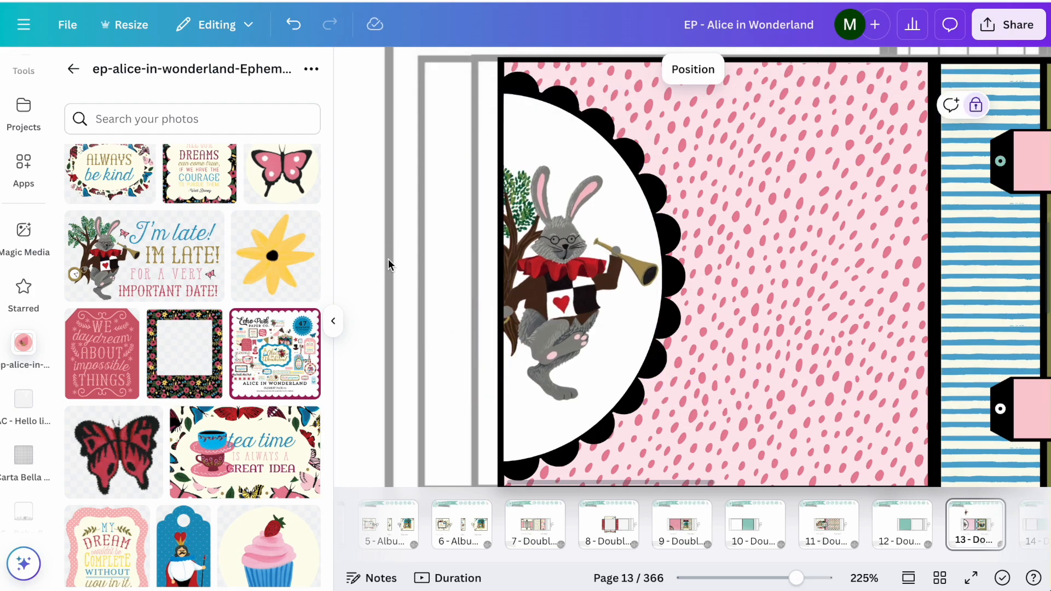
- Fine-tune the crop and size of the rabbit cut-out inside the scalloped tuck spot
{"action": "left_click", "coordinate": [542, 253]}
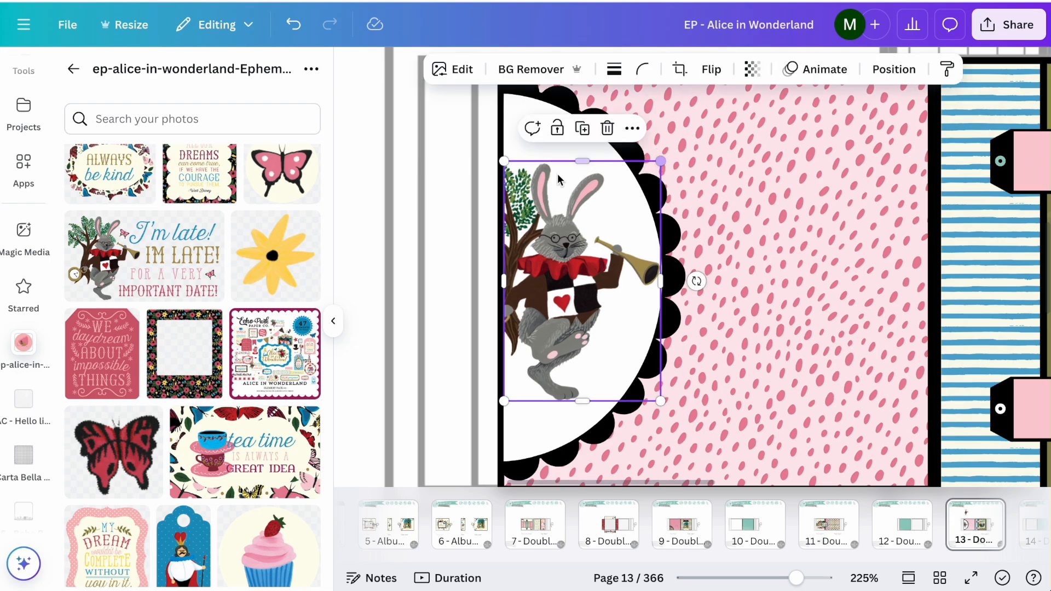
{"action": "left_click_drag", "start_coordinate": [502, 281], "coordinate": [532, 271]}
{"action": "left_click_drag", "start_coordinate": [657, 396], "coordinate": [663, 405]}
{"action": "left_click", "coordinate": [759, 368]}
- Go to Double page 5, open Page Style 13 from the page styles overview and copy its closed tag design
{"action": "scroll", "coordinate": [761, 368], "scroll_direction": "down", "scroll_amount": 5}
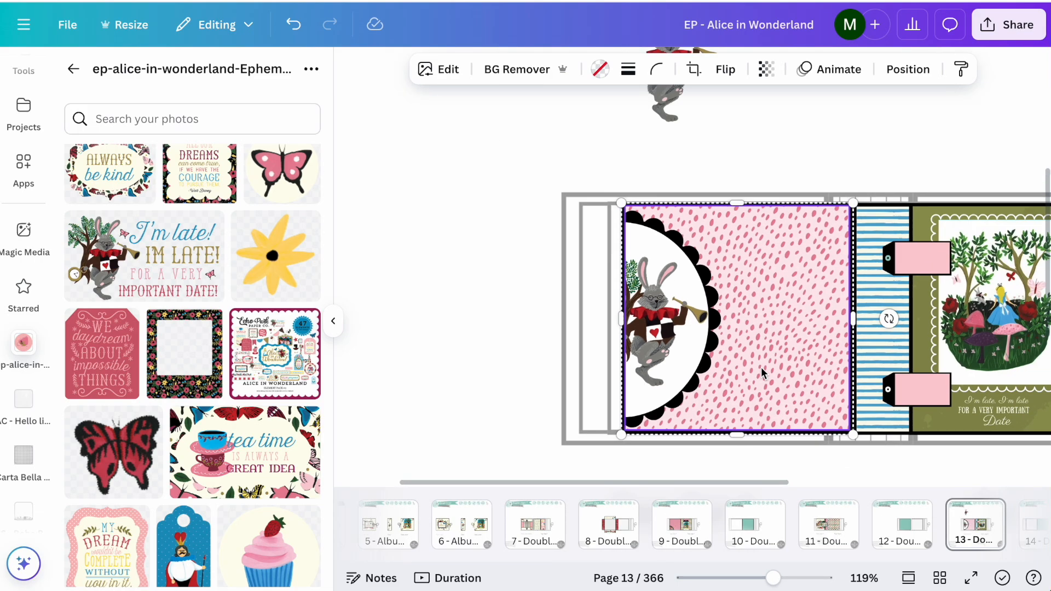
{"action": "scroll", "coordinate": [762, 368], "scroll_direction": "right", "scroll_amount": 3}
{"action": "left_click", "coordinate": [710, 146]}
{"action": "left_click", "coordinate": [335, 326]}
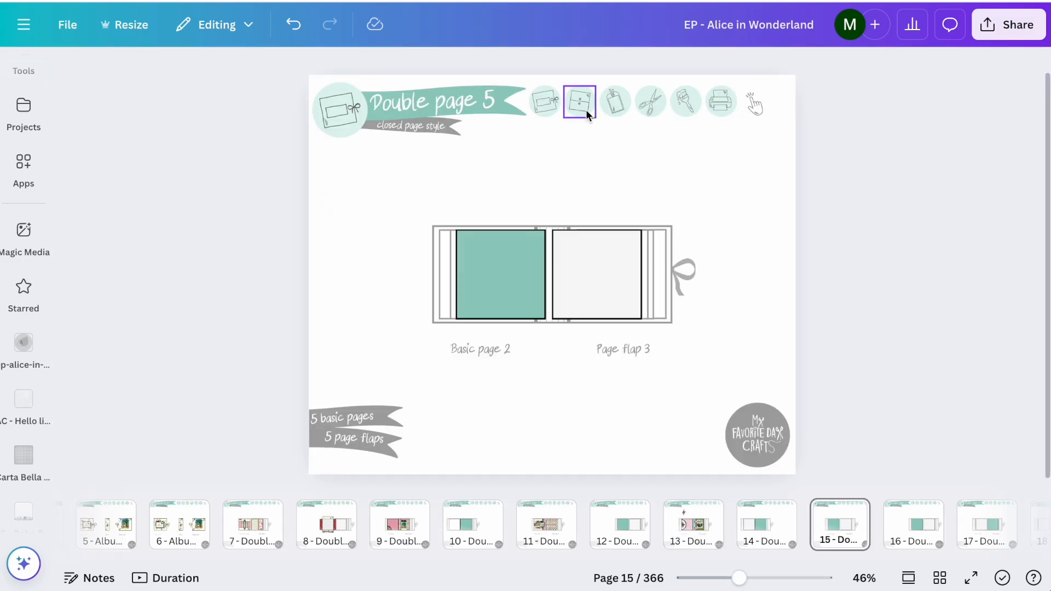
{"action": "mouse_move", "coordinate": [586, 110]}
{"action": "left_click", "coordinate": [551, 155]}
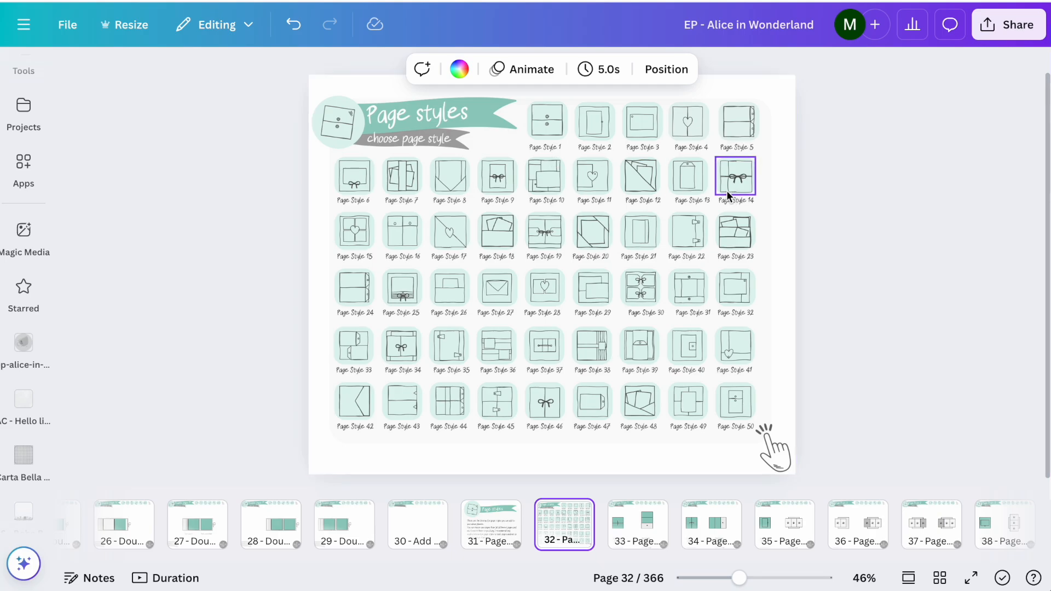
{"action": "left_click", "coordinate": [686, 176]}
{"action": "left_click", "coordinate": [402, 301]}
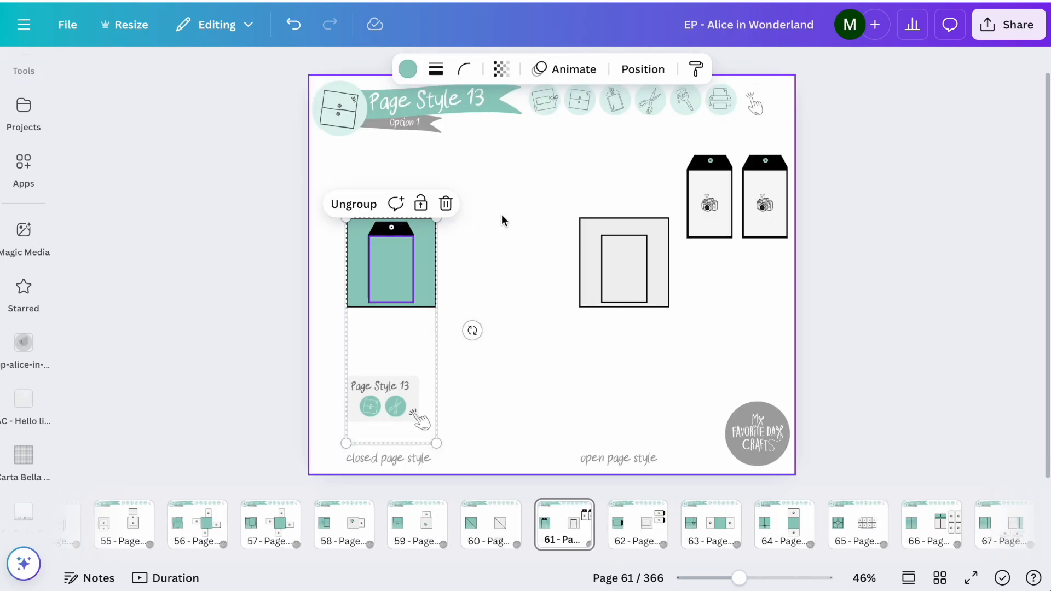
- Return to Double page 5, paste the Page Style 13 tag design and align it over Basic page 2
{"action": "left_click", "coordinate": [540, 113]}
{"action": "left_click", "coordinate": [509, 151]}
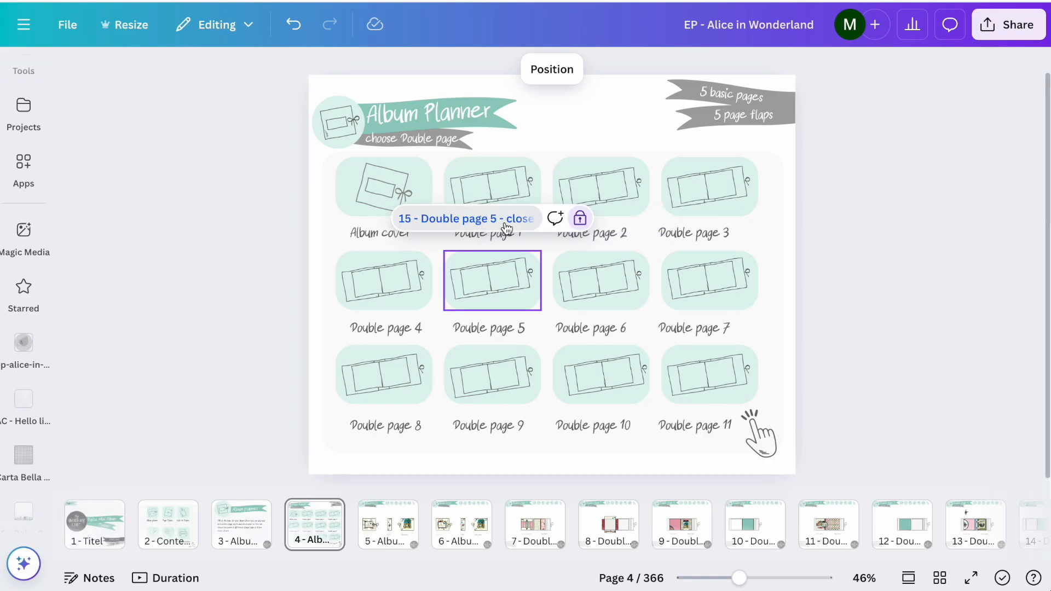
{"action": "left_click", "coordinate": [505, 220]}
{"action": "key", "text": "ctrl+v"}
{"action": "left_click_drag", "start_coordinate": [405, 266], "coordinate": [485, 289]}
{"action": "scroll", "coordinate": [747, 271], "scroll_direction": "up", "scroll_amount": 3, "text": "ctrl"}
{"action": "scroll", "coordinate": [747, 270], "scroll_direction": "up", "scroll_amount": 4}
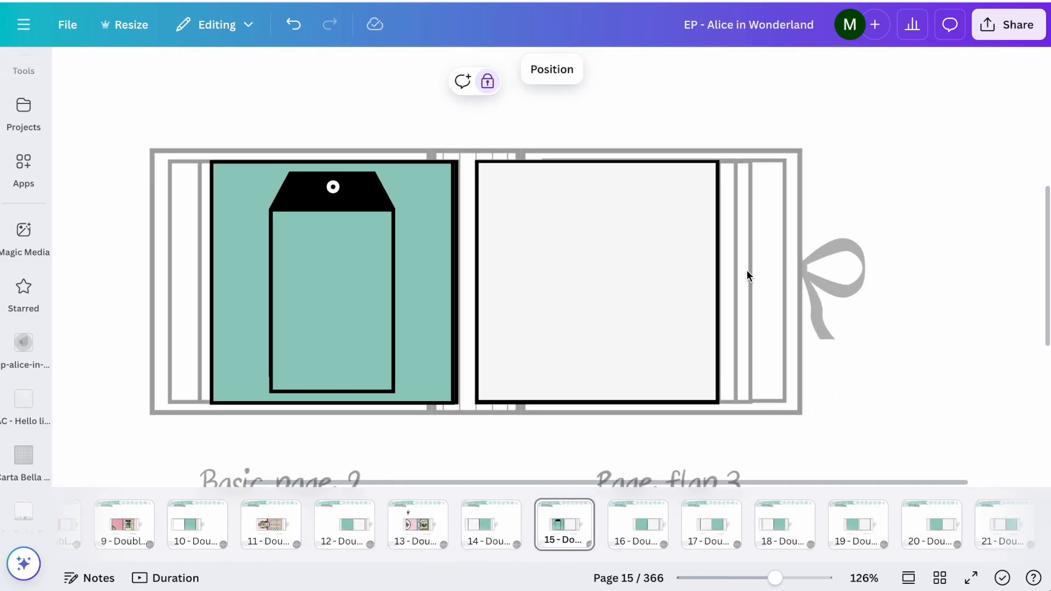
{"action": "scroll", "coordinate": [747, 270], "scroll_direction": "left", "scroll_amount": 3}
{"action": "left_click_drag", "start_coordinate": [363, 234], "coordinate": [366, 233]}
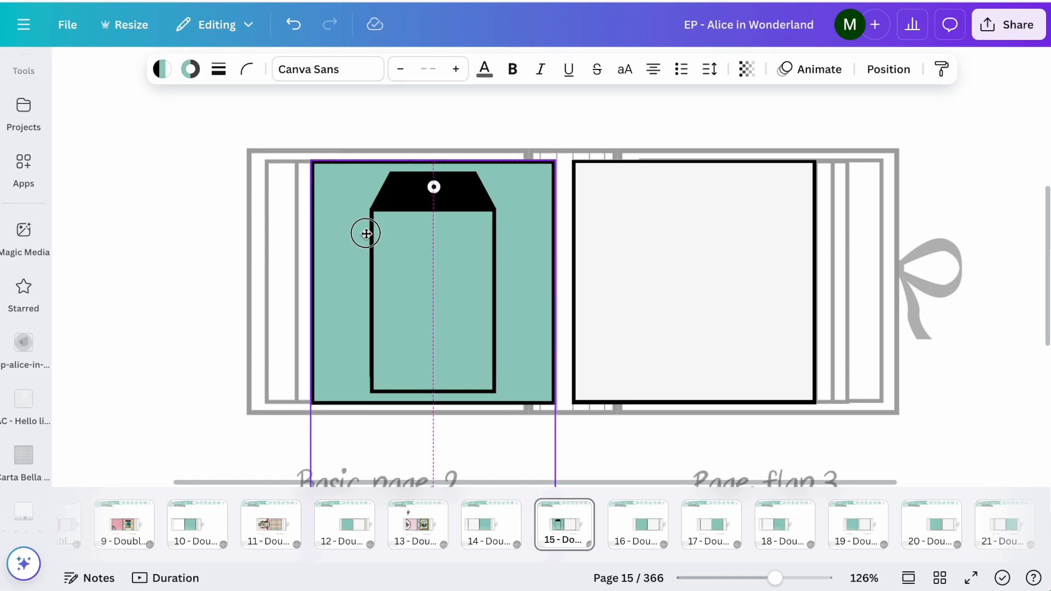
{"action": "left_click", "coordinate": [221, 149]}
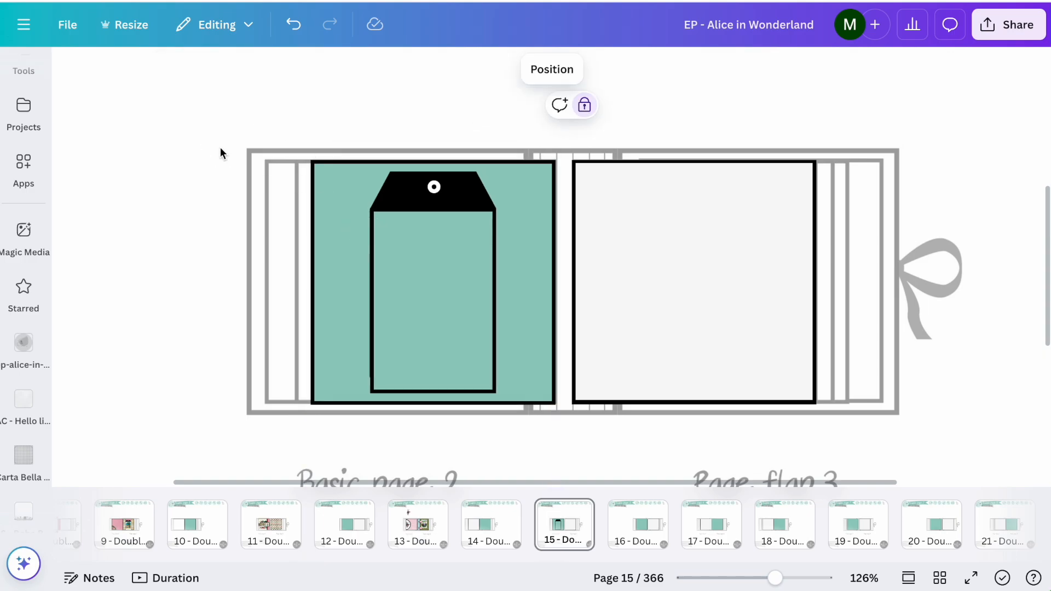
- Open the ep-alice-in-wonderland-no-2 paper folder and add the sheet of journaling cards to Double page 5
{"action": "left_click", "coordinate": [27, 353]}
{"action": "left_click", "coordinate": [73, 75]}
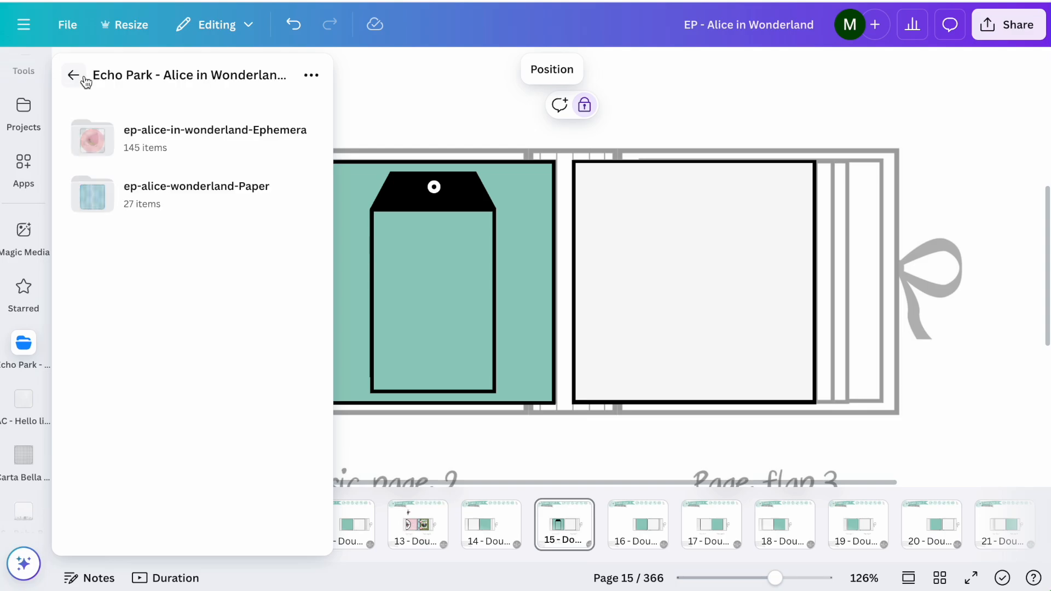
{"action": "left_click", "coordinate": [73, 75]}
{"action": "left_click", "coordinate": [124, 143]}
{"action": "left_click", "coordinate": [125, 154]}
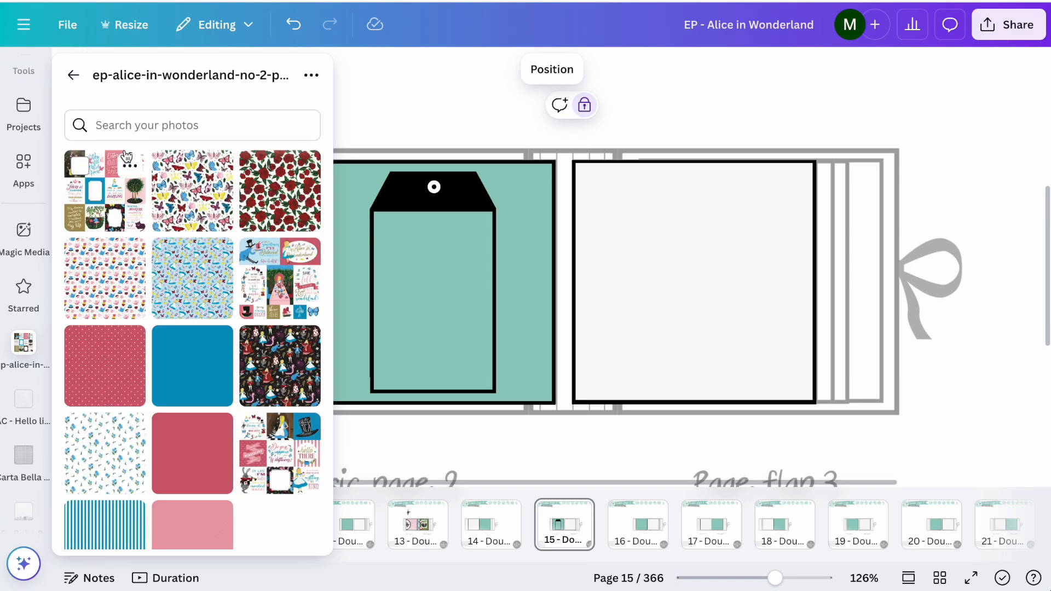
{"action": "left_click", "coordinate": [121, 209]}
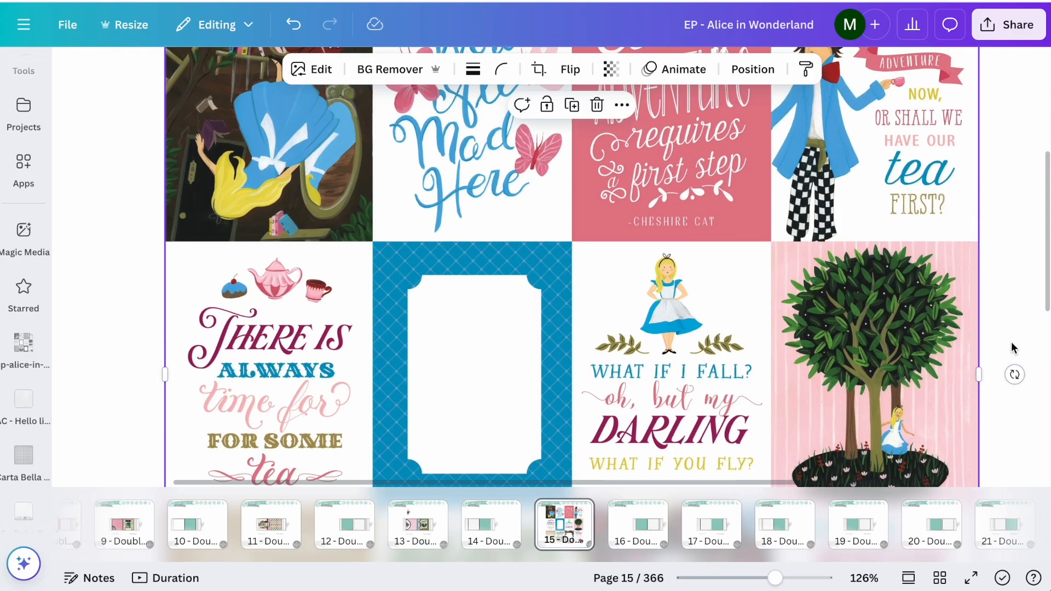
- Crop the card sheet to the column with the falling Alice picture and fill the Basic page 2 tag with that picture
{"action": "left_click_drag", "start_coordinate": [983, 374], "coordinate": [371, 334]}
{"action": "scroll", "coordinate": [371, 333], "scroll_direction": "down", "scroll_amount": 5}
{"action": "scroll", "coordinate": [422, 383], "scroll_direction": "down", "scroll_amount": 3}
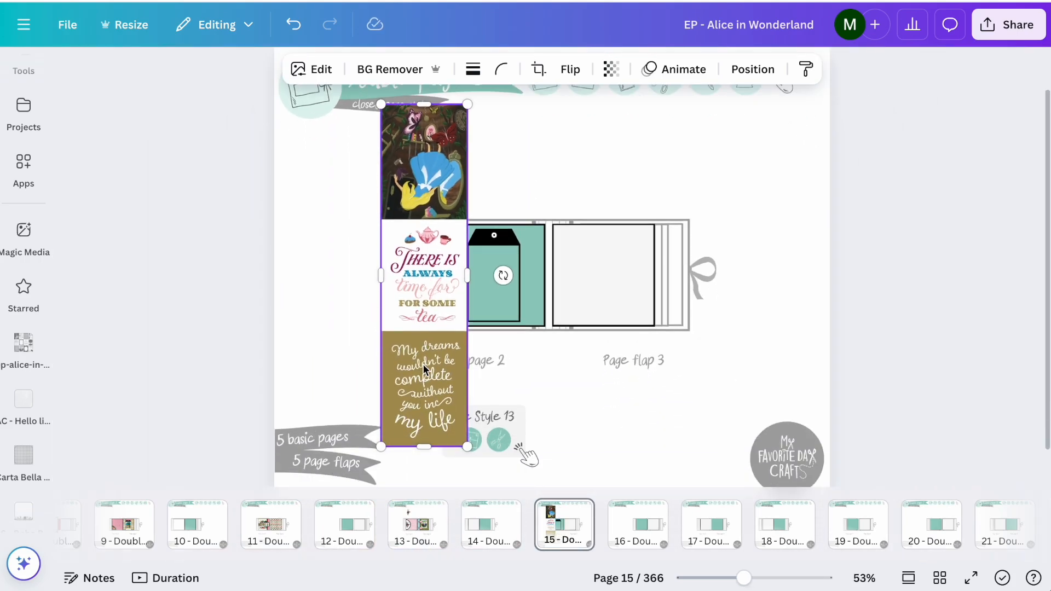
{"action": "left_click_drag", "start_coordinate": [424, 419], "coordinate": [479, 244]}
{"action": "scroll", "coordinate": [479, 244], "scroll_direction": "up", "scroll_amount": 5}
{"action": "scroll", "coordinate": [479, 244], "scroll_direction": "up", "scroll_amount": 5}
{"action": "left_click", "coordinate": [616, 205]}
{"action": "scroll", "coordinate": [617, 205], "scroll_direction": "down", "scroll_amount": 5}
{"action": "left_click", "coordinate": [236, 259]}
{"action": "scroll", "coordinate": [236, 259], "scroll_direction": "up", "scroll_amount": 2}
{"action": "scroll", "coordinate": [236, 259], "scroll_direction": "right", "scroll_amount": 3}
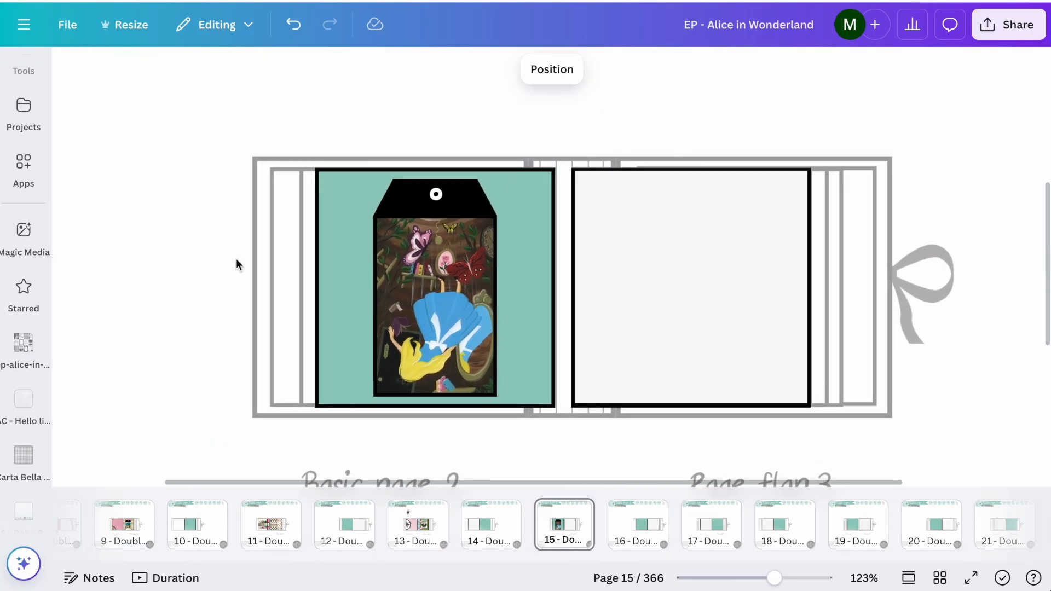
- Fill Page flap 3 with the white paper with small blue flowers
{"action": "left_click", "coordinate": [23, 378]}
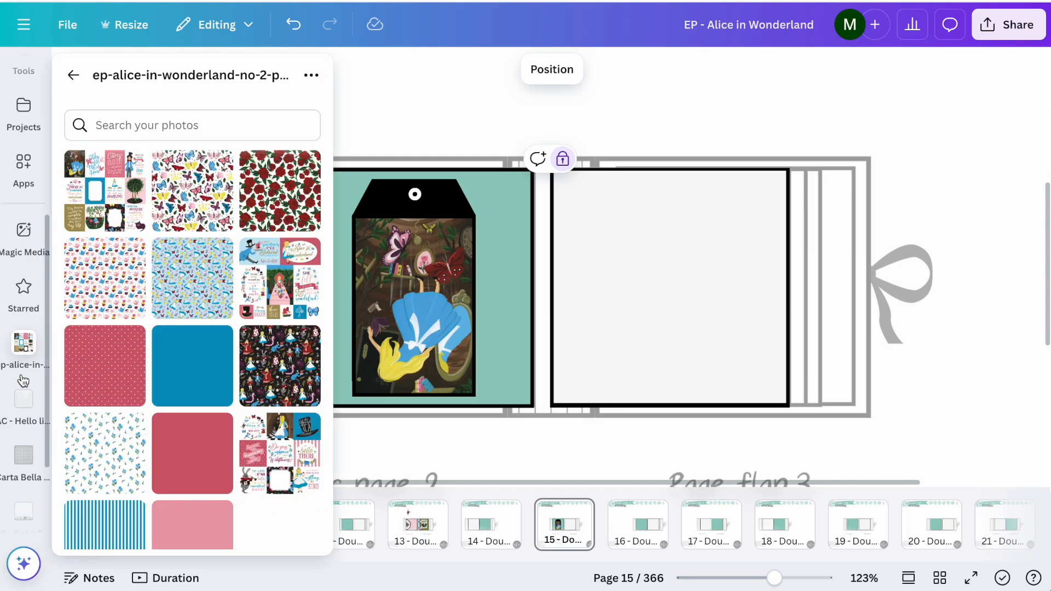
{"action": "left_click_drag", "start_coordinate": [100, 432], "coordinate": [682, 359]}
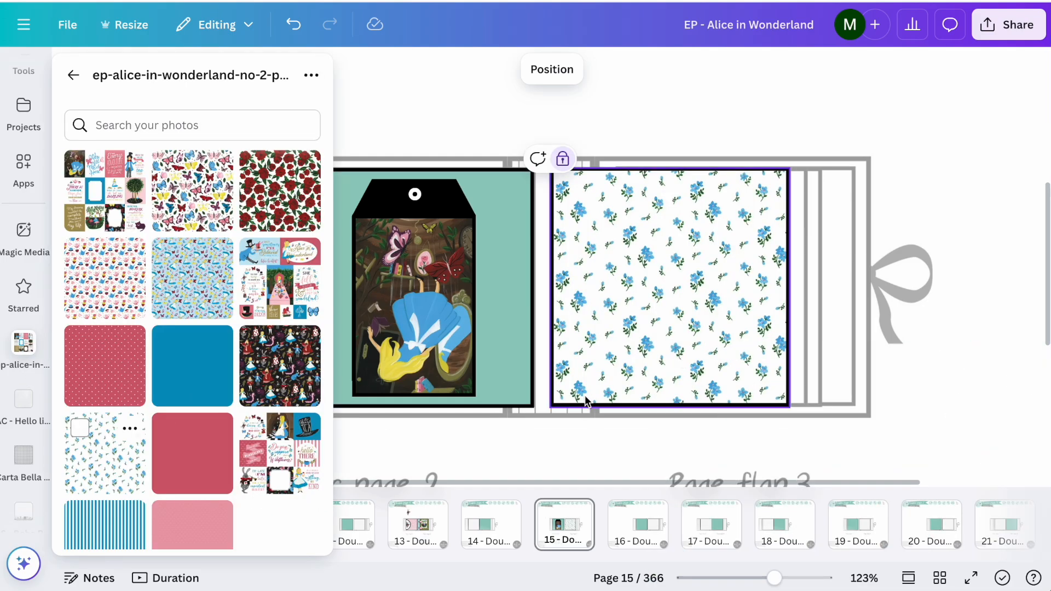
- Try the light-blue patterned paper on Page flap 3 and put the blue floral paper back
{"action": "mouse_move", "coordinate": [24, 403]}
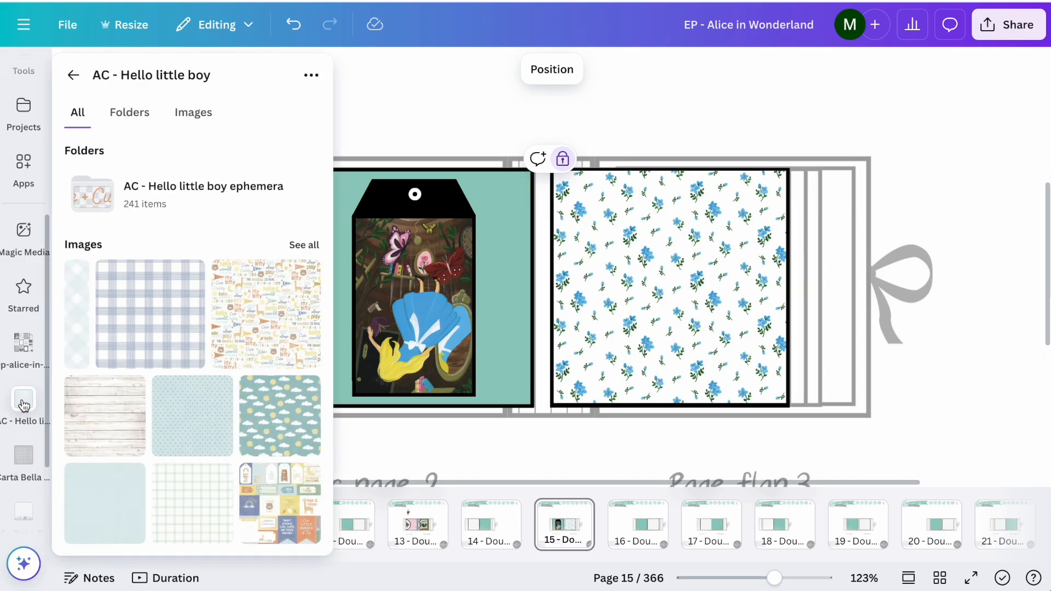
{"action": "mouse_move", "coordinate": [25, 346]}
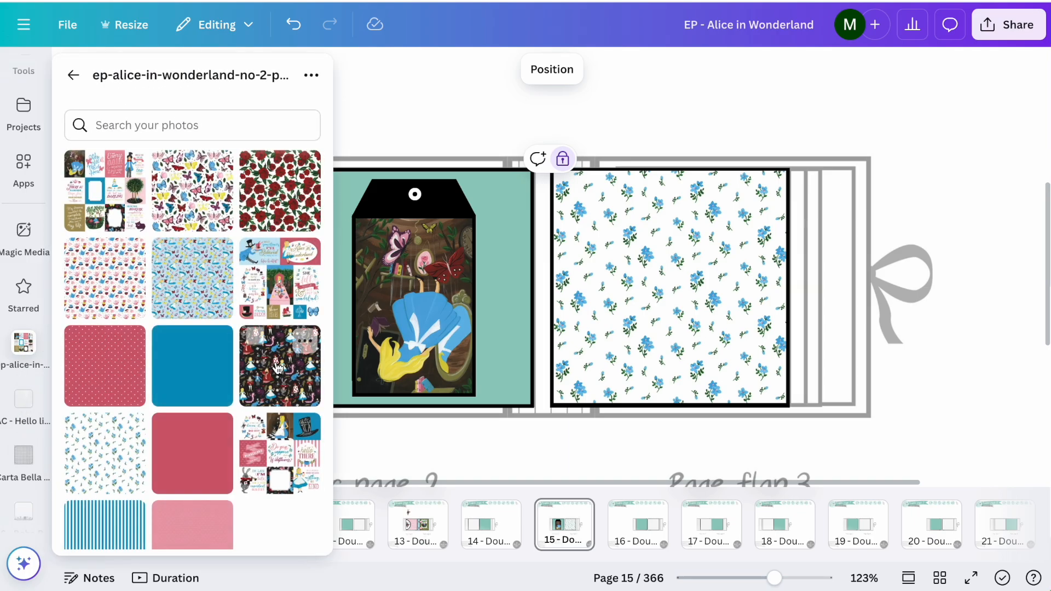
{"action": "left_click_drag", "start_coordinate": [199, 294], "coordinate": [761, 289]}
{"action": "mouse_move", "coordinate": [14, 366]}
{"action": "left_click_drag", "start_coordinate": [104, 433], "coordinate": [639, 356]}
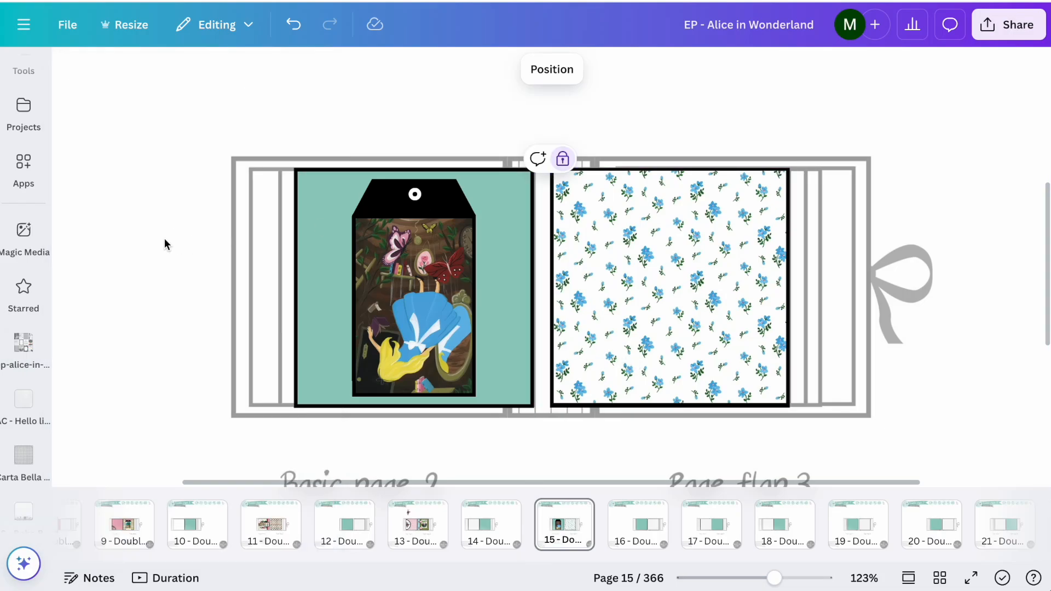
- Go to the decoration pages and copy the teal paper with white polka dots
{"action": "scroll", "coordinate": [164, 242], "scroll_direction": "up", "scroll_amount": 3}
{"action": "scroll", "coordinate": [165, 243], "scroll_direction": "down", "scroll_amount": 1}
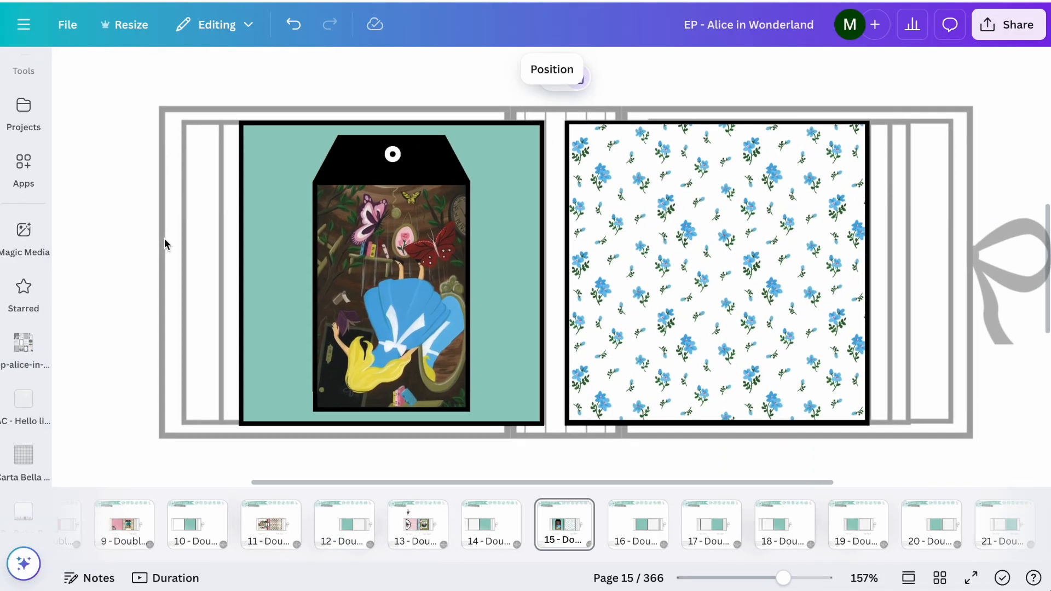
{"action": "scroll", "coordinate": [164, 245], "scroll_direction": "down", "scroll_amount": 3}
{"action": "scroll", "coordinate": [164, 244], "scroll_direction": "up", "scroll_amount": 5}
{"action": "left_click", "coordinate": [842, 167]}
{"action": "left_click", "coordinate": [786, 236]}
{"action": "left_click", "coordinate": [617, 396]}
{"action": "left_click", "coordinate": [609, 317]}
{"action": "scroll", "coordinate": [606, 311], "scroll_direction": "down", "scroll_amount": 5}
{"action": "left_click", "coordinate": [341, 391]}
- Return to Double page 5, paste the polka-dot paper and move it clear of the tag on Basic page 2
{"action": "left_click", "coordinate": [539, 95]}
{"action": "left_click", "coordinate": [525, 143]}
{"action": "left_click", "coordinate": [481, 278]}
{"action": "left_click", "coordinate": [480, 213]}
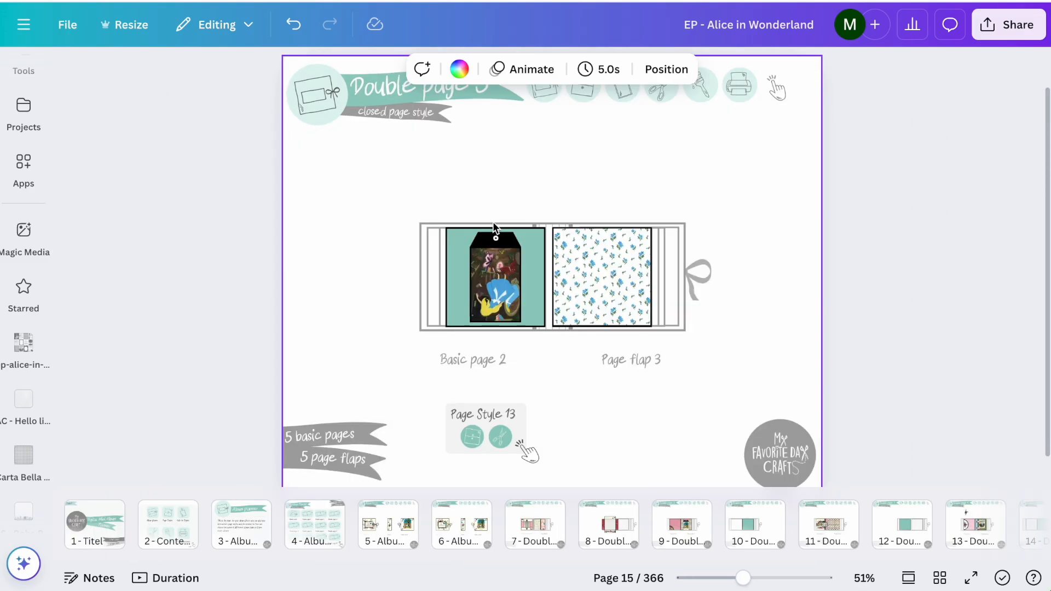
{"action": "key", "text": "ctrl+v"}
{"action": "scroll", "coordinate": [393, 200], "scroll_direction": "up", "scroll_amount": 5}
{"action": "scroll", "coordinate": [393, 200], "scroll_direction": "down", "scroll_amount": 2}
{"action": "left_click_drag", "start_coordinate": [320, 395], "coordinate": [350, 166]}
- Recolour the polka-dot paper with a very light pink background and slightly darker pink dots from the document colours
{"action": "left_click", "coordinate": [355, 160]}
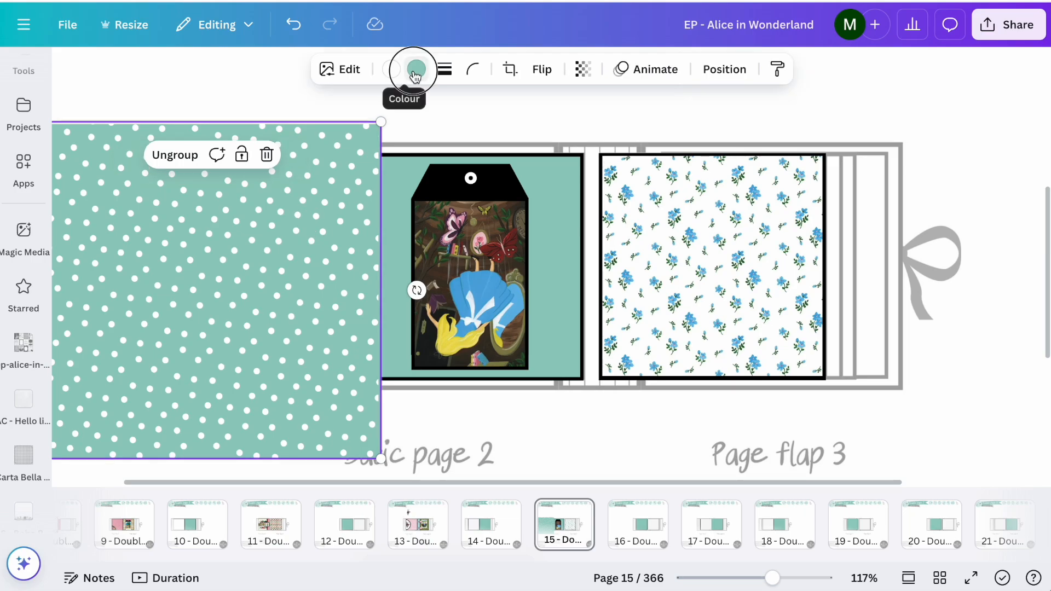
{"action": "left_click", "coordinate": [416, 70]}
{"action": "left_click", "coordinate": [82, 407]}
{"action": "left_click", "coordinate": [310, 113]}
{"action": "scroll", "coordinate": [340, 219], "scroll_direction": "down", "scroll_amount": 1}
{"action": "left_click", "coordinate": [391, 69]}
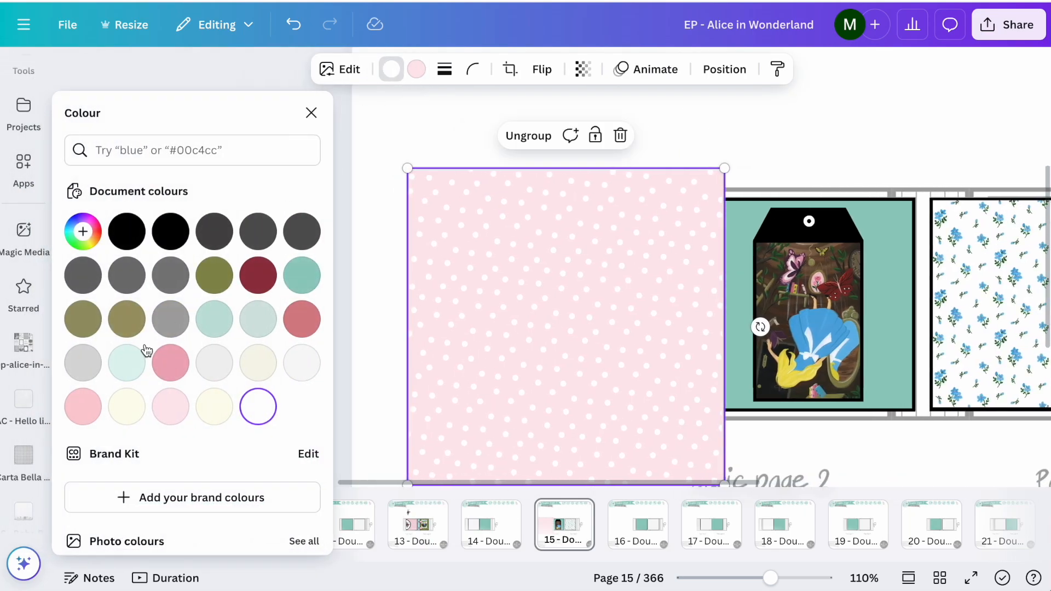
{"action": "left_click", "coordinate": [83, 407]}
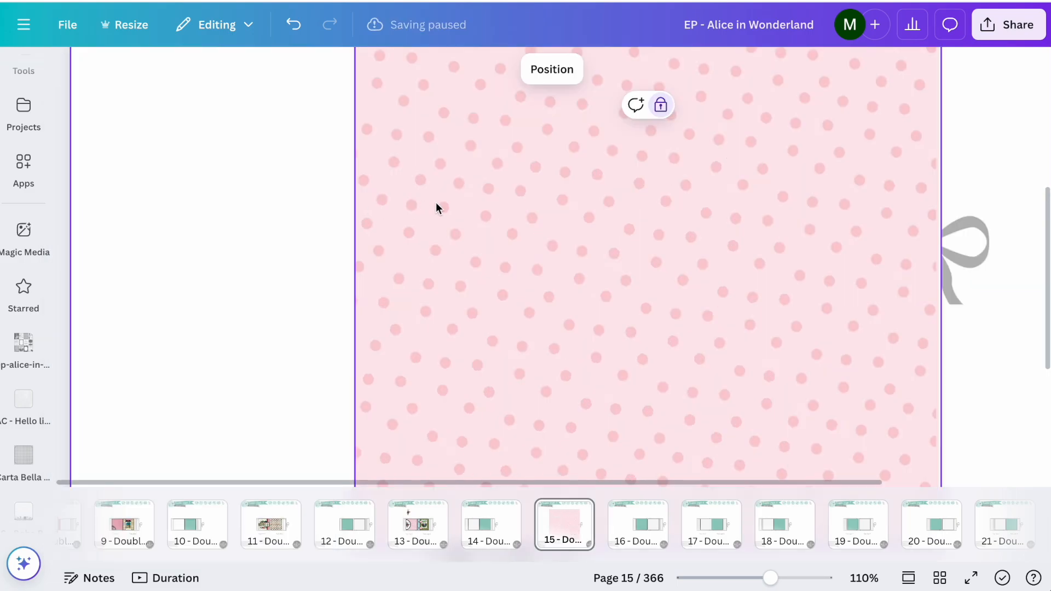
- Place the pink polka-dot paper on Basic page 2 behind the tag and adjust its crop so the dots appear larger
{"action": "left_click_drag", "start_coordinate": [436, 207], "coordinate": [611, 267]}
{"action": "left_click", "coordinate": [310, 267]}
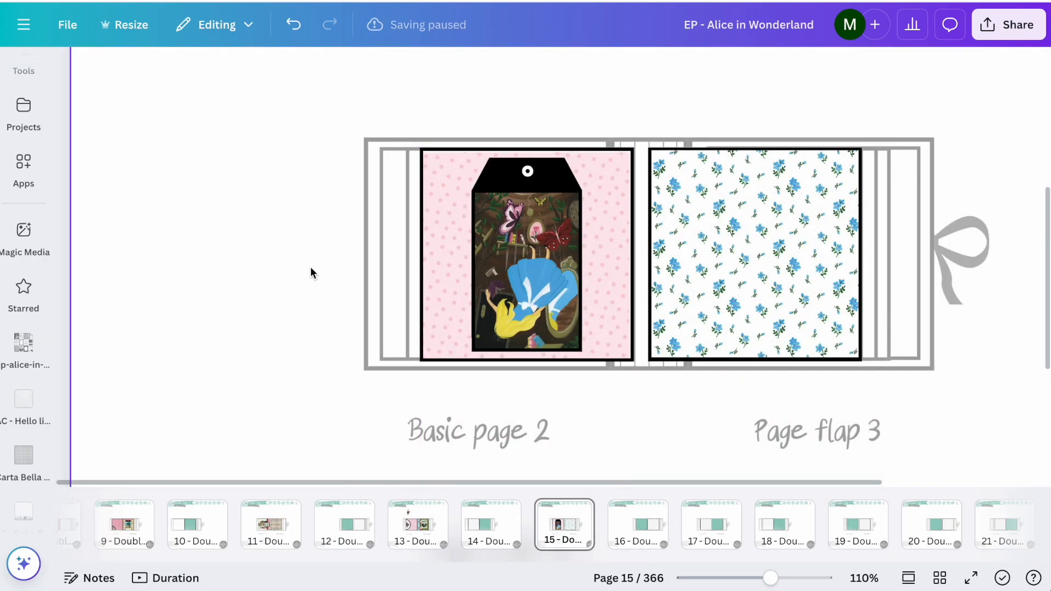
{"action": "scroll", "coordinate": [310, 268], "scroll_direction": "up", "scroll_amount": 5}
{"action": "scroll", "coordinate": [311, 269], "scroll_direction": "down", "scroll_amount": 3}
{"action": "scroll", "coordinate": [308, 275], "scroll_direction": "right", "scroll_amount": 2}
{"action": "scroll", "coordinate": [308, 275], "scroll_direction": "down", "scroll_amount": 3}
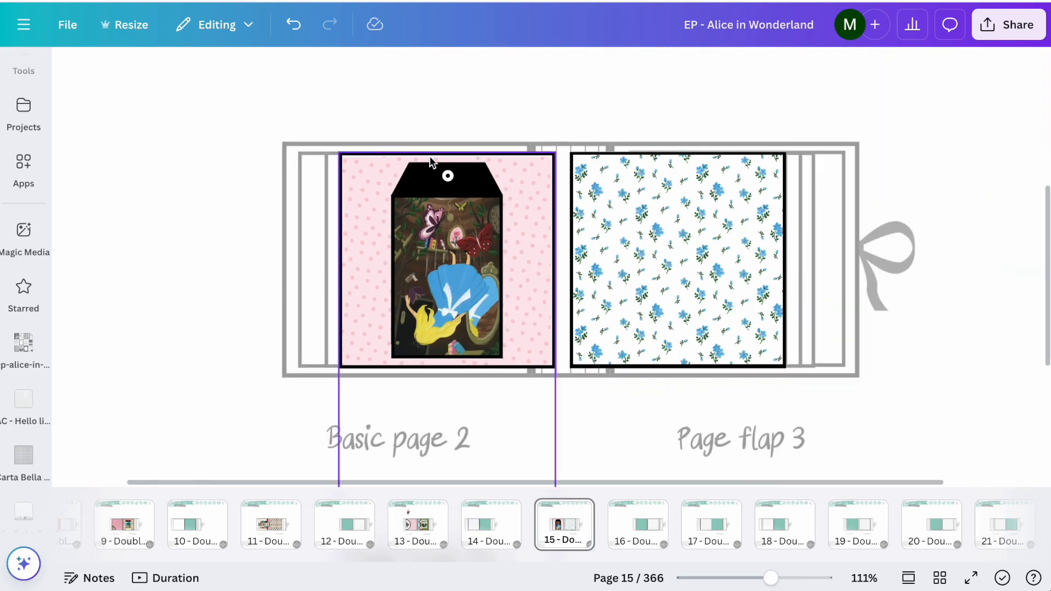
{"action": "double_click", "coordinate": [375, 197]}
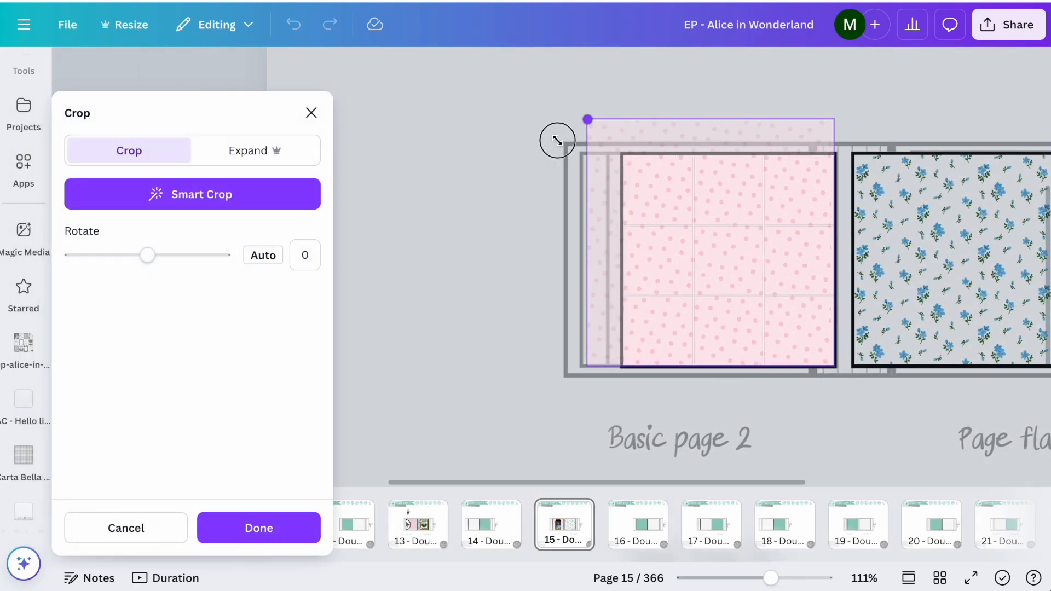
{"action": "left_click", "coordinate": [491, 159]}
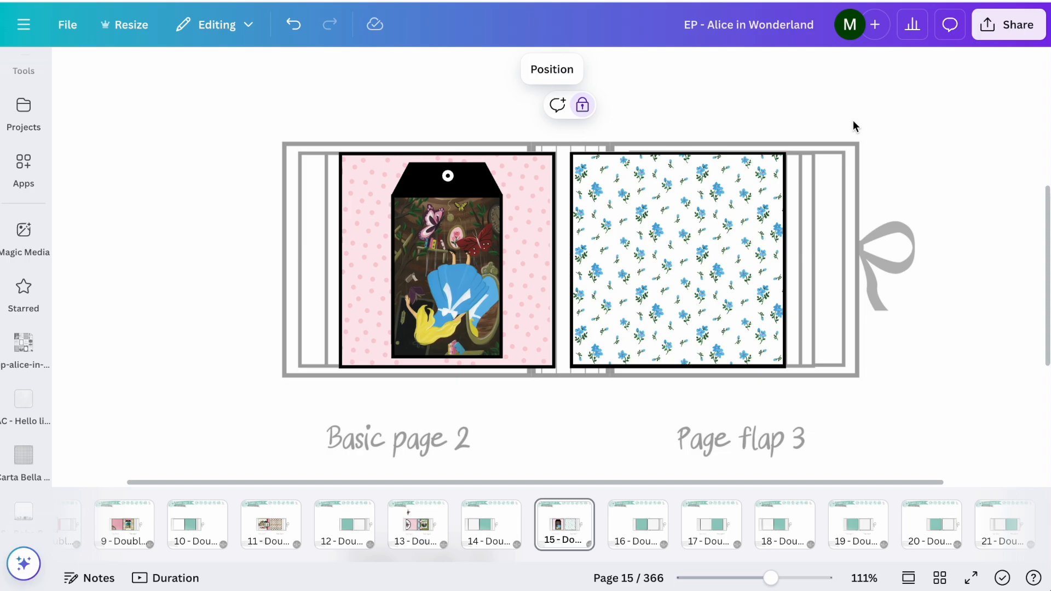
- Detach the falling-Alice card image from the tag on Basic page 2
{"action": "left_click", "coordinate": [419, 241]}
{"action": "left_click", "coordinate": [430, 173]}
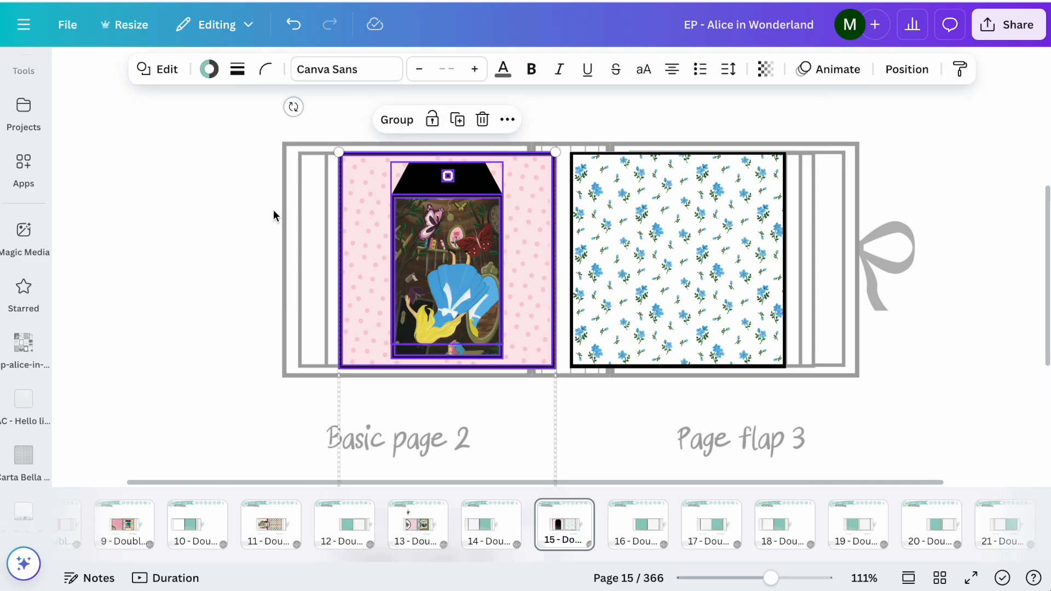
{"action": "left_click", "coordinate": [517, 262]}
{"action": "left_click", "coordinate": [469, 262]}
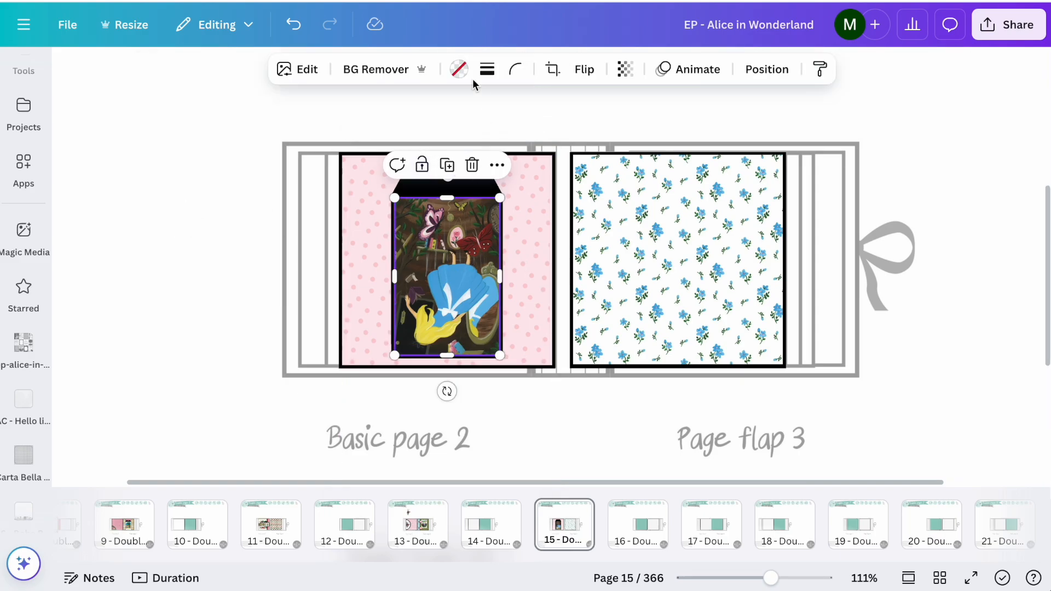
{"action": "left_click", "coordinate": [459, 69]}
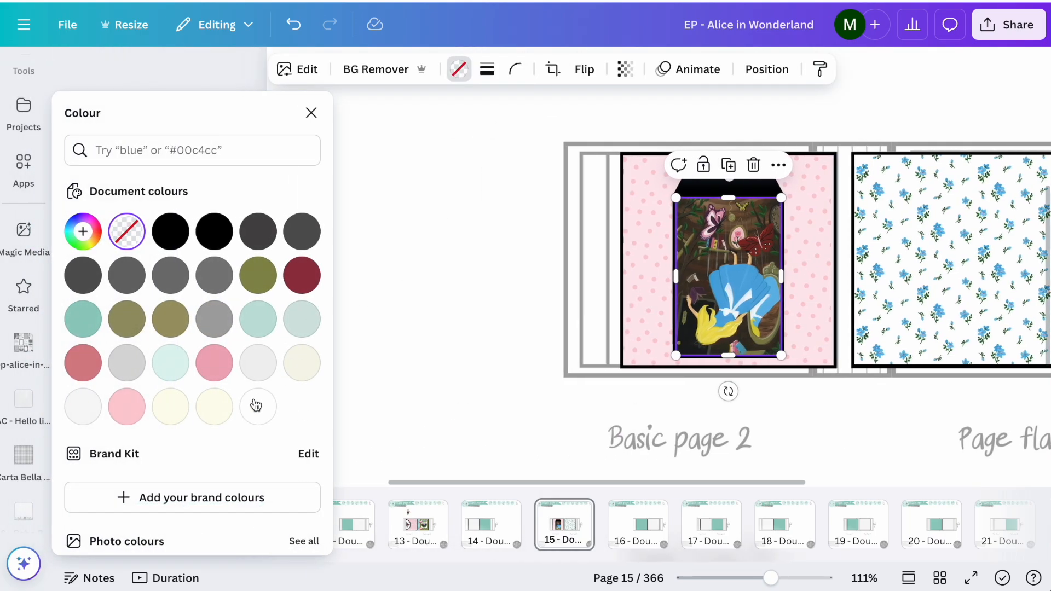
{"action": "right_click", "coordinate": [727, 294]}
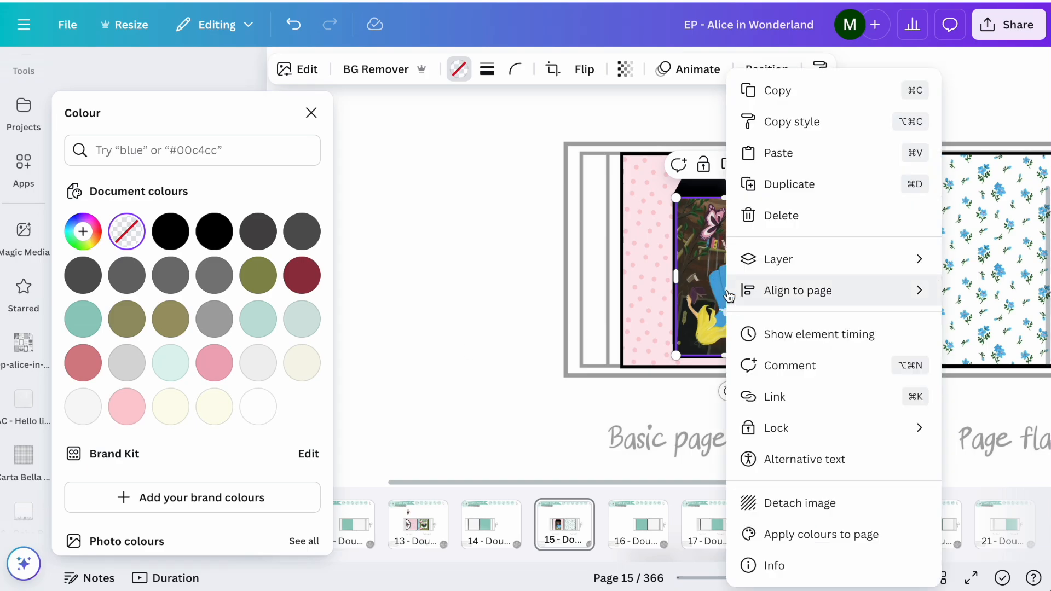
{"action": "left_click", "coordinate": [787, 503]}
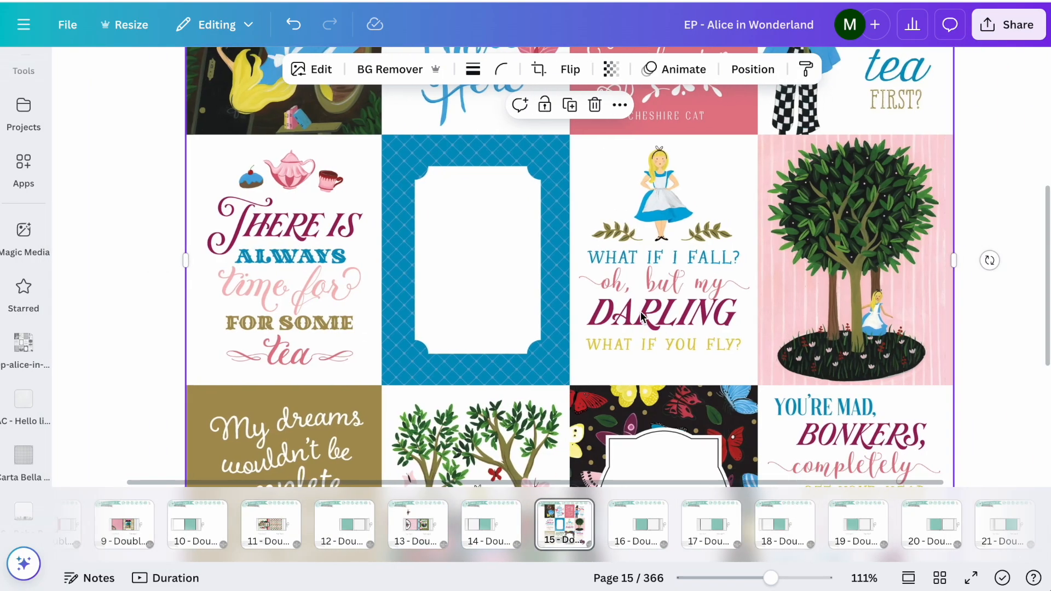
- Crop the detached card sheet down to the falling-Alice card and park it beside Basic page 2
{"action": "scroll", "coordinate": [640, 311], "scroll_direction": "down", "scroll_amount": 5}
{"action": "left_click_drag", "start_coordinate": [753, 280], "coordinate": [449, 280]}
{"action": "left_click_drag", "start_coordinate": [399, 480], "coordinate": [399, 216]}
{"action": "left_click_drag", "start_coordinate": [403, 150], "coordinate": [295, 289]}
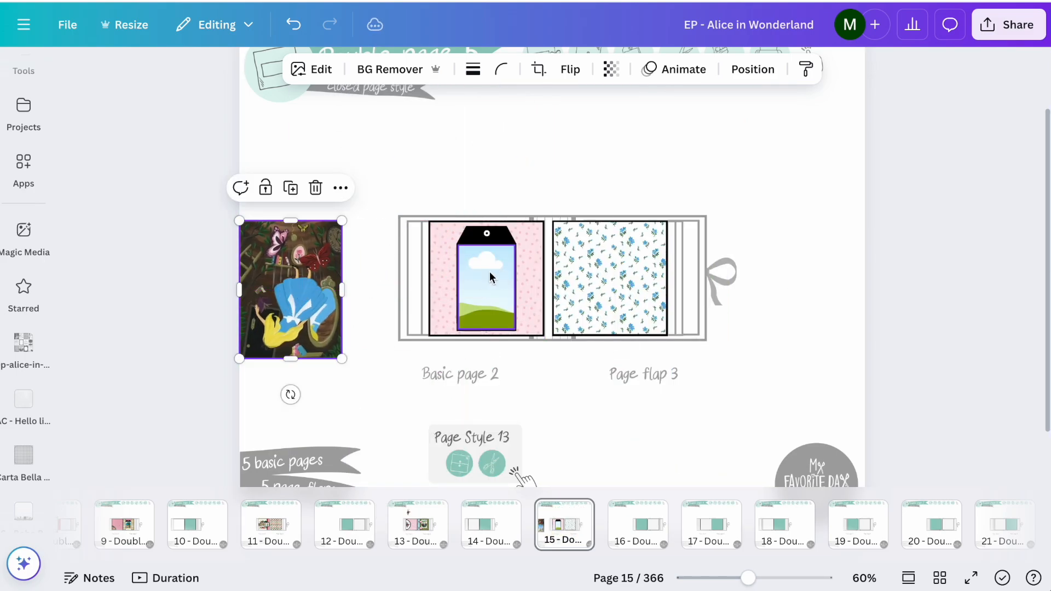
- Fill the tag's empty frame with light cream from the document colours
{"action": "left_click", "coordinate": [489, 272]}
{"action": "left_click", "coordinate": [408, 70]}
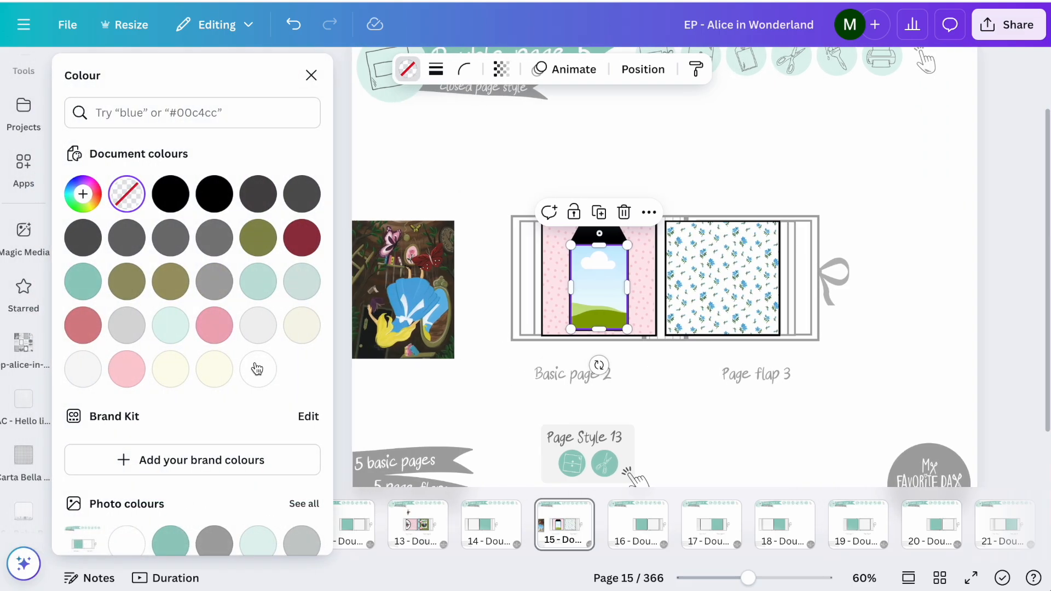
{"action": "left_click", "coordinate": [214, 370]}
{"action": "left_click", "coordinate": [760, 195]}
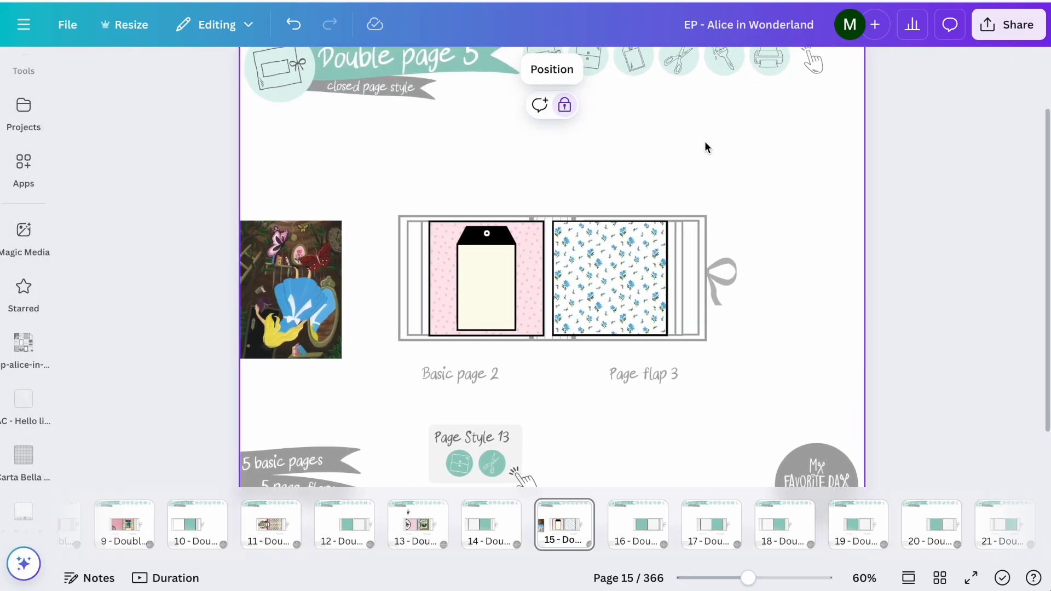
- Go to the Scallop Frames decoration page and copy the smaller portrait frame from the 4x6" frames
{"action": "left_click", "coordinate": [722, 96]}
{"action": "left_click", "coordinate": [706, 150]}
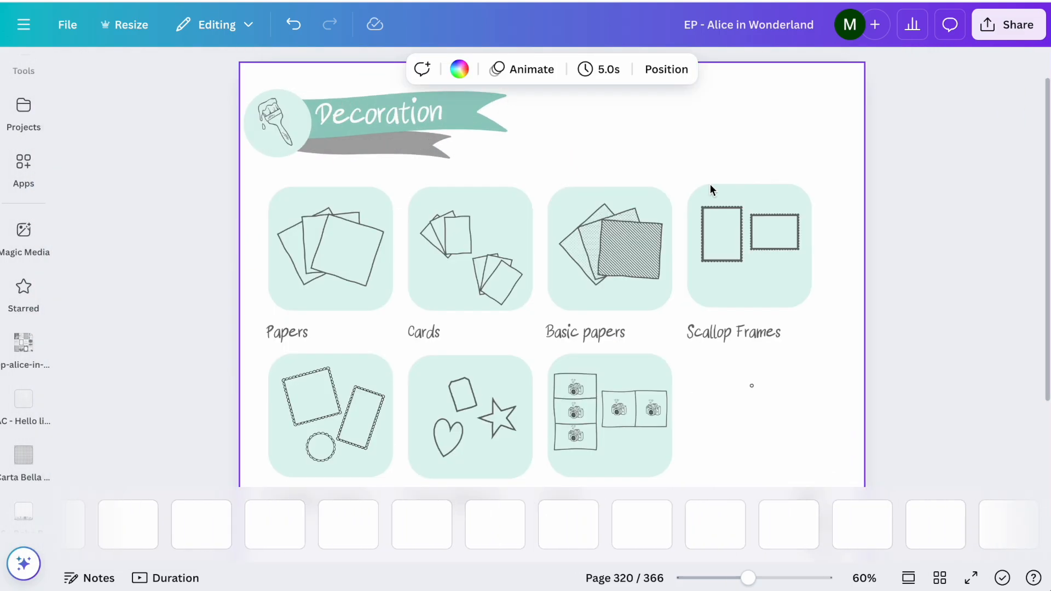
{"action": "left_click", "coordinate": [711, 187]}
{"action": "left_click", "coordinate": [733, 158]}
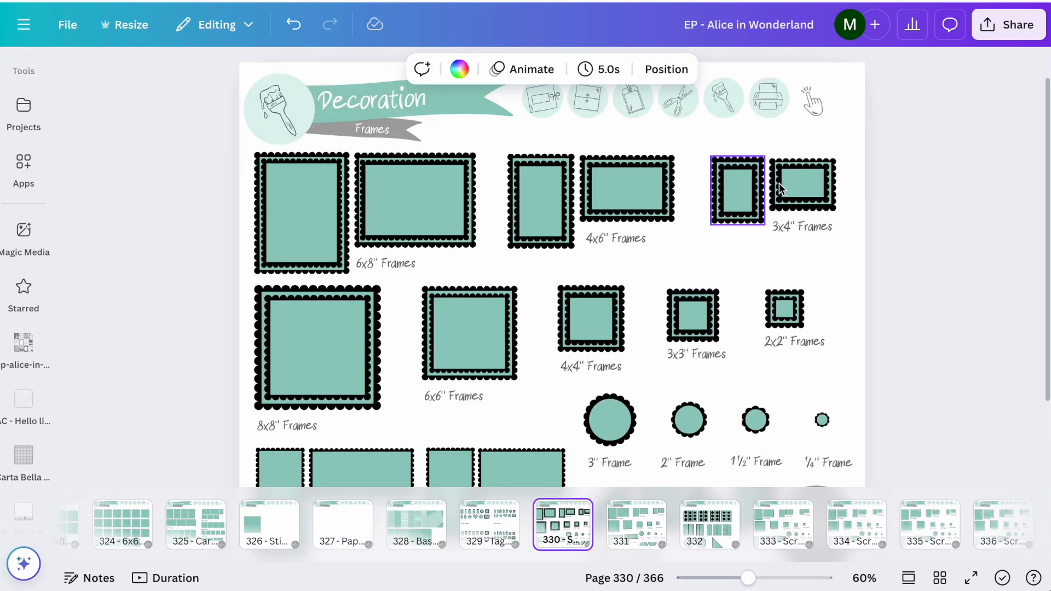
{"action": "left_click", "coordinate": [563, 230]}
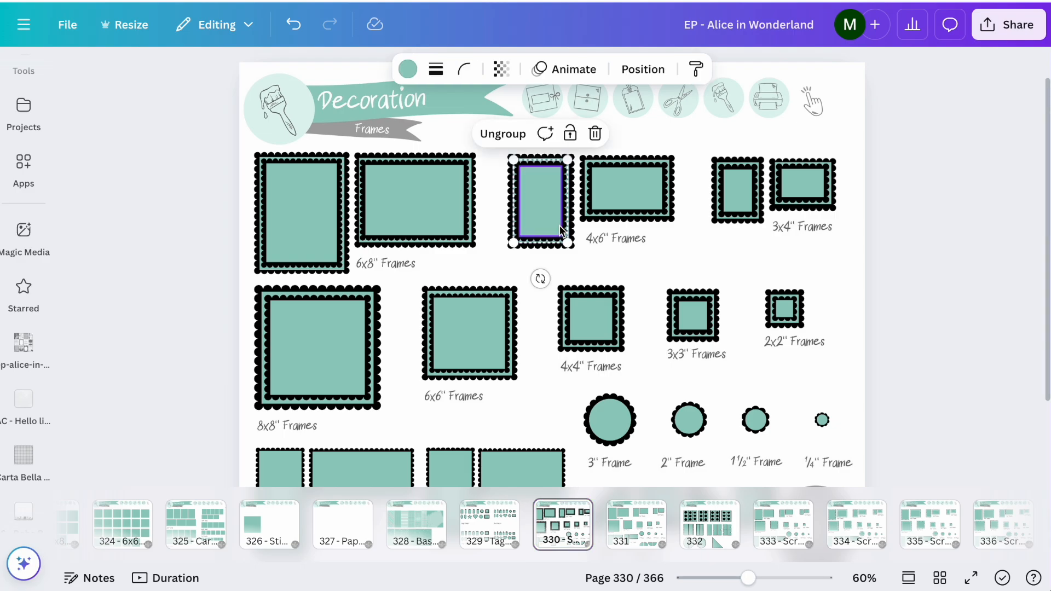
{"action": "left_click", "coordinate": [546, 80]}
- Return to Double page 5, paste the scallop frame and centre it on the tag's cream area
{"action": "left_click", "coordinate": [648, 111]}
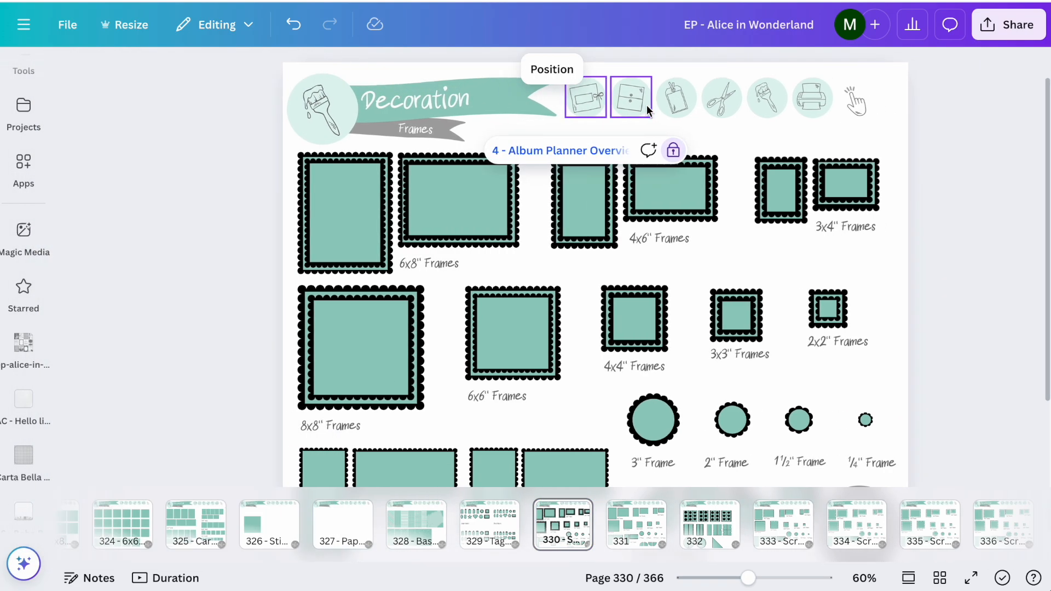
{"action": "left_click", "coordinate": [481, 148]}
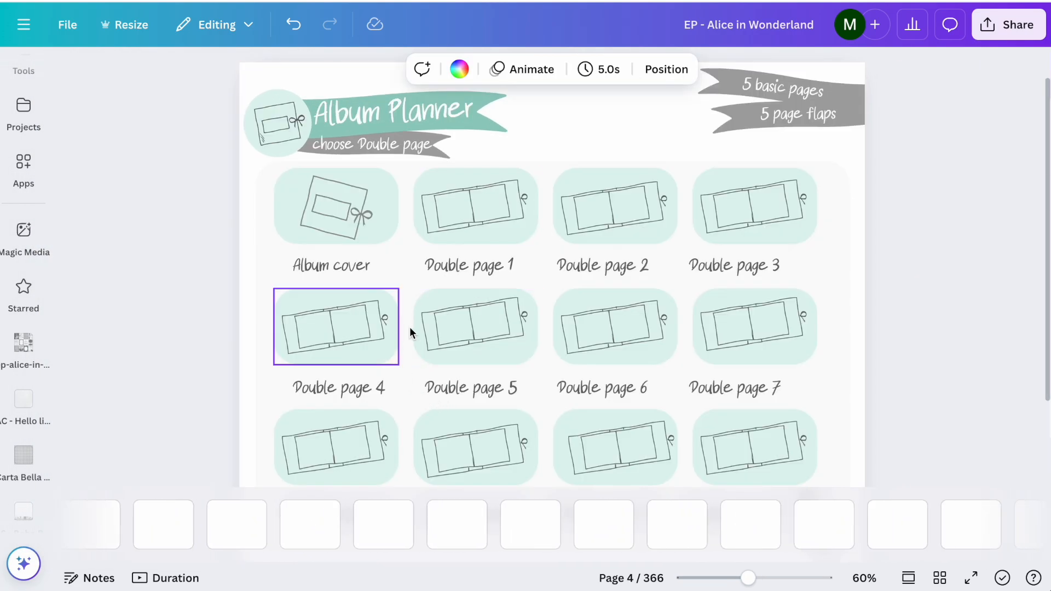
{"action": "left_click", "coordinate": [482, 256]}
{"action": "key", "text": "ctrl+v"}
{"action": "left_click_drag", "start_coordinate": [540, 199], "coordinate": [483, 333]}
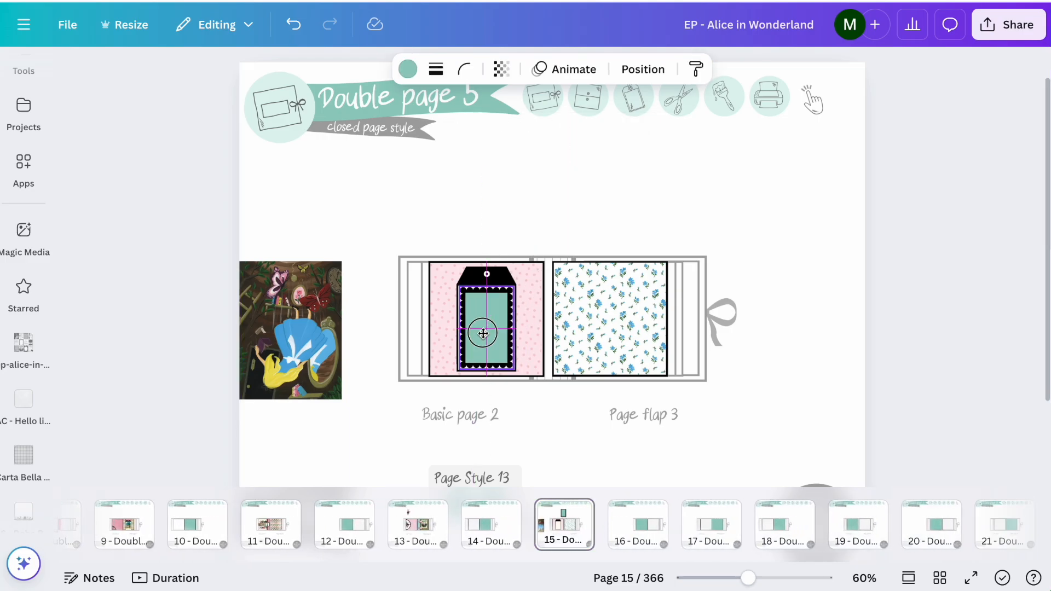
{"action": "left_click", "coordinate": [615, 203]}
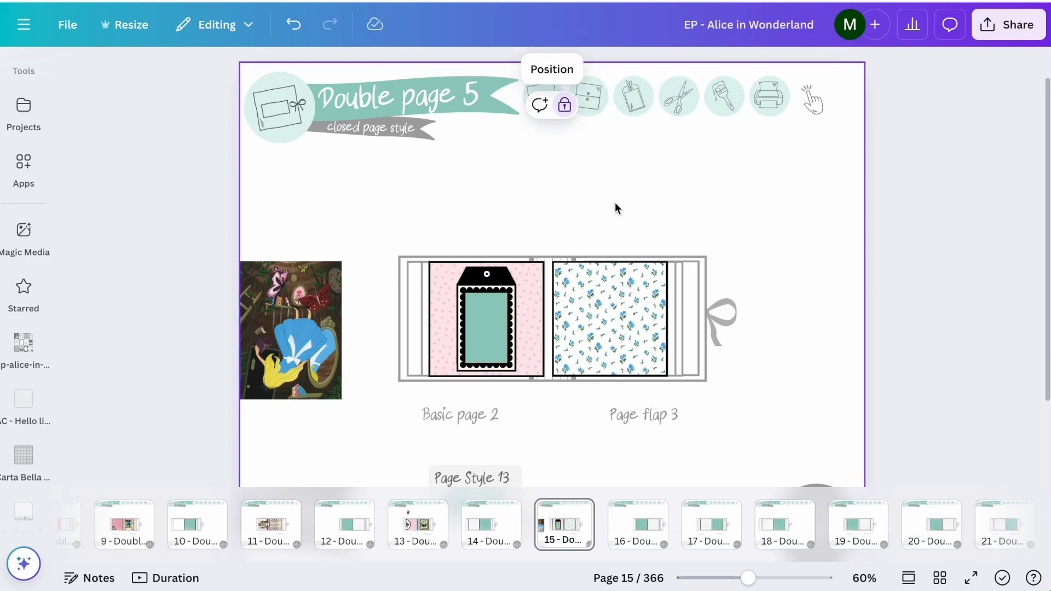
- Ungroup the scallop frame and recolour its black scalloped edge olive from the document colours
{"action": "scroll", "coordinate": [616, 204], "scroll_direction": "up", "scroll_amount": 5}
{"action": "scroll", "coordinate": [615, 204], "scroll_direction": "down", "scroll_amount": 4}
{"action": "scroll", "coordinate": [615, 204], "scroll_direction": "left", "scroll_amount": 4}
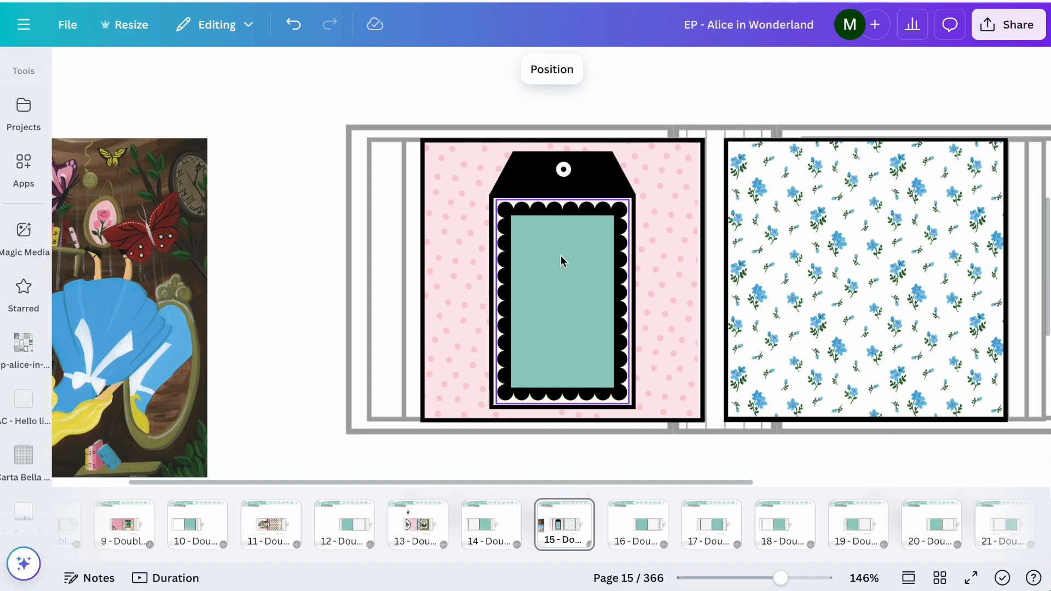
{"action": "left_click", "coordinate": [557, 260]}
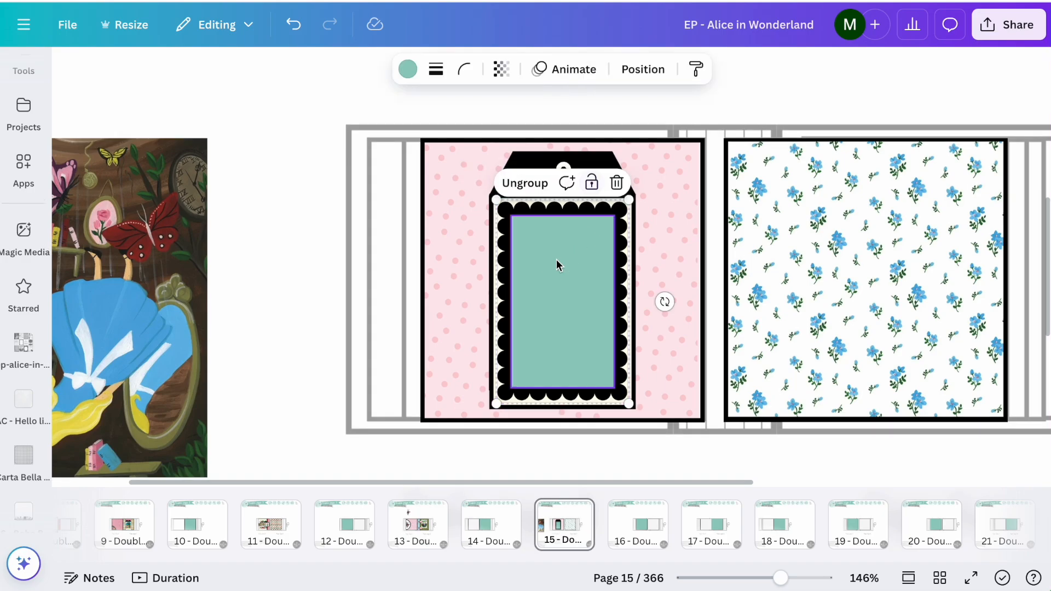
{"action": "left_click", "coordinate": [508, 185]}
{"action": "left_click", "coordinate": [541, 219]}
{"action": "left_click", "coordinate": [403, 69]}
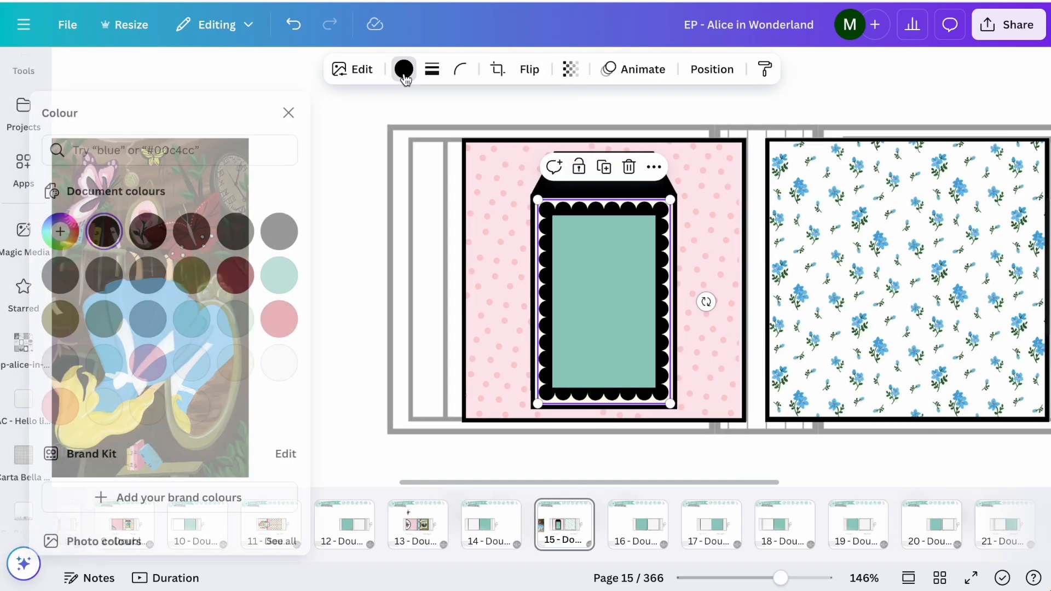
{"action": "left_click", "coordinate": [96, 323]}
- Put the falling-Alice card image into the teal centre of the scallop frame on the tag
{"action": "left_click", "coordinate": [364, 279]}
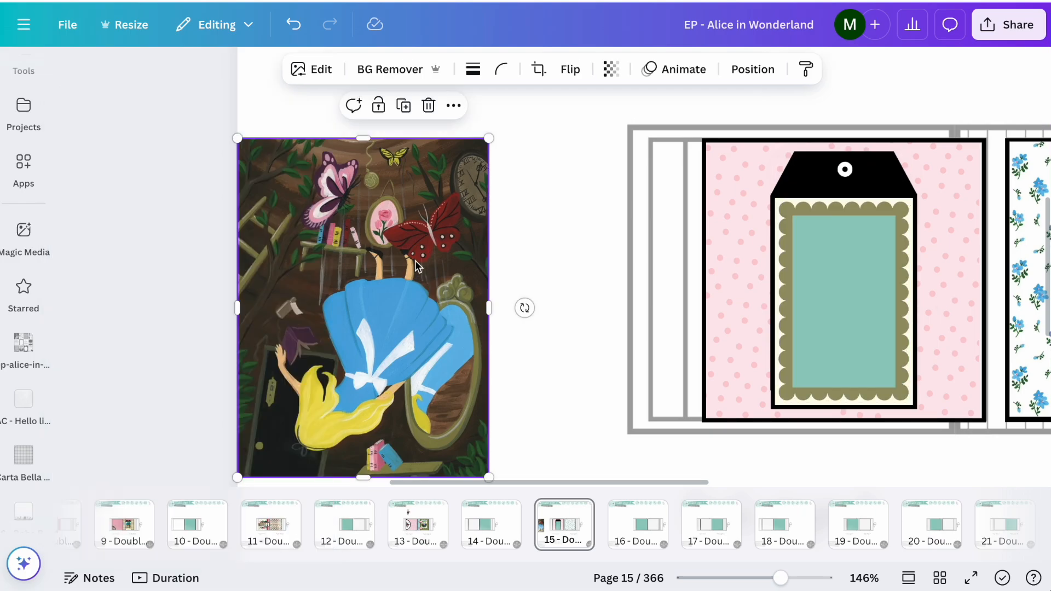
{"action": "scroll", "coordinate": [274, 272], "scroll_direction": "right", "scroll_amount": 5}
{"action": "left_click_drag", "start_coordinate": [168, 271], "coordinate": [617, 305]}
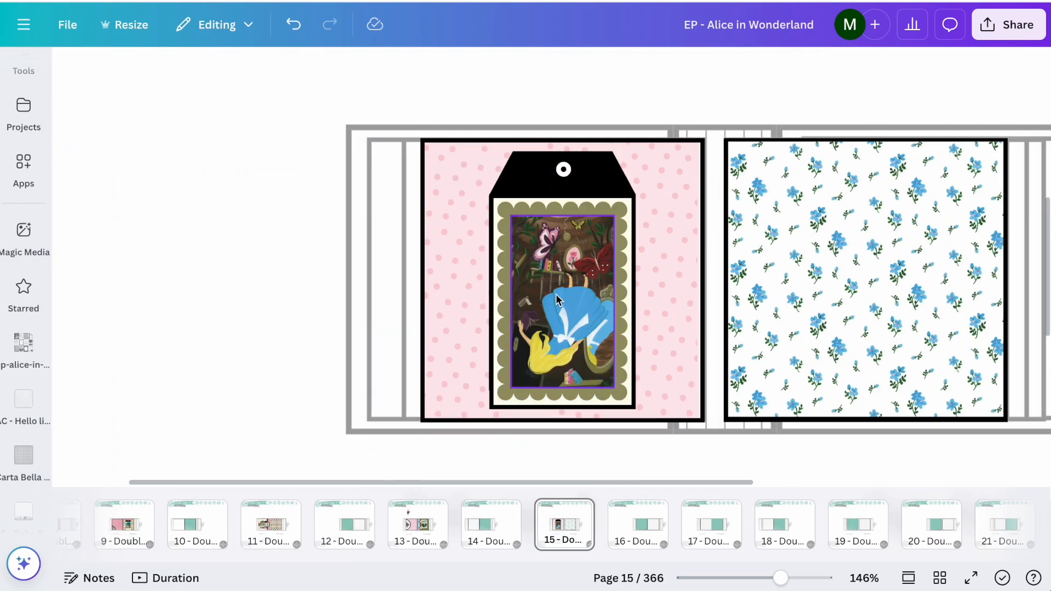
{"action": "left_click", "coordinate": [278, 322]}
{"action": "scroll", "coordinate": [278, 322], "scroll_direction": "right", "scroll_amount": 3}
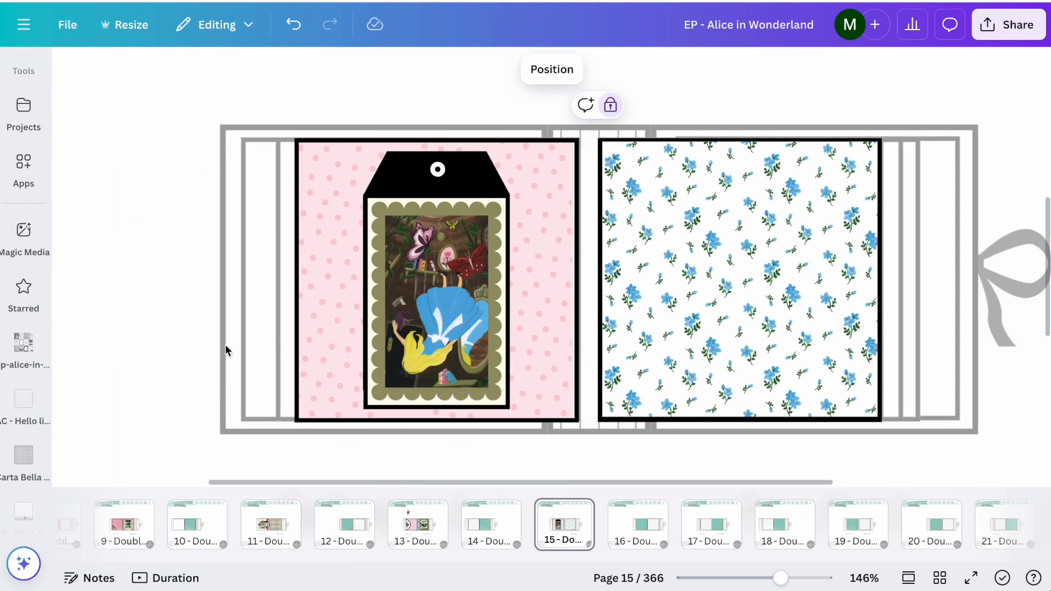
- Add a solid white border with weight 1 to the falling-Alice image on the tag
{"action": "left_click", "coordinate": [438, 301]}
{"action": "left_click", "coordinate": [501, 69]}
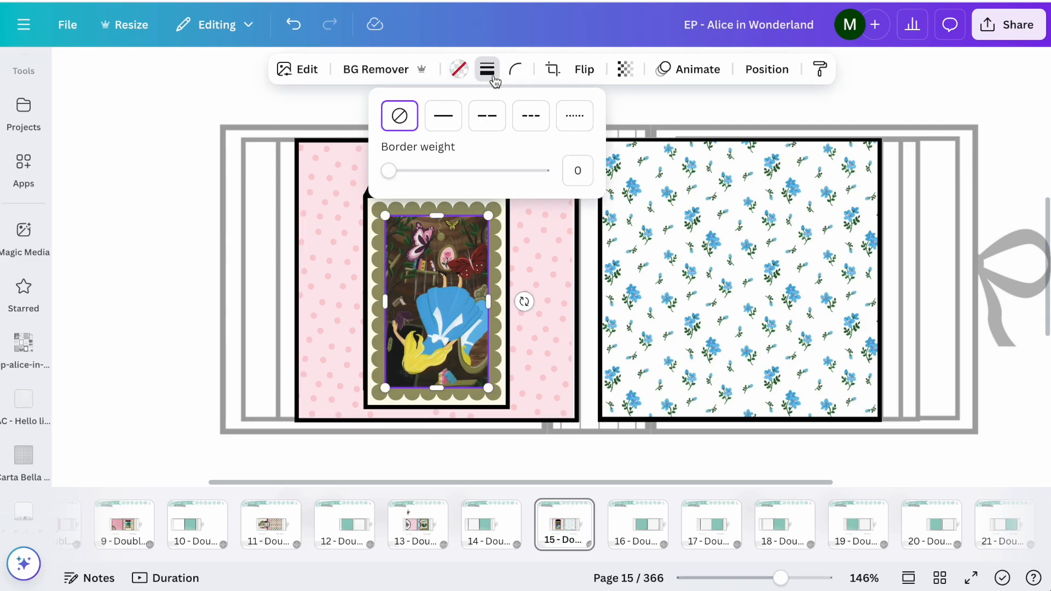
{"action": "left_click", "coordinate": [444, 115]}
{"action": "type", "text": "1"}
{"action": "left_click", "coordinate": [475, 72]}
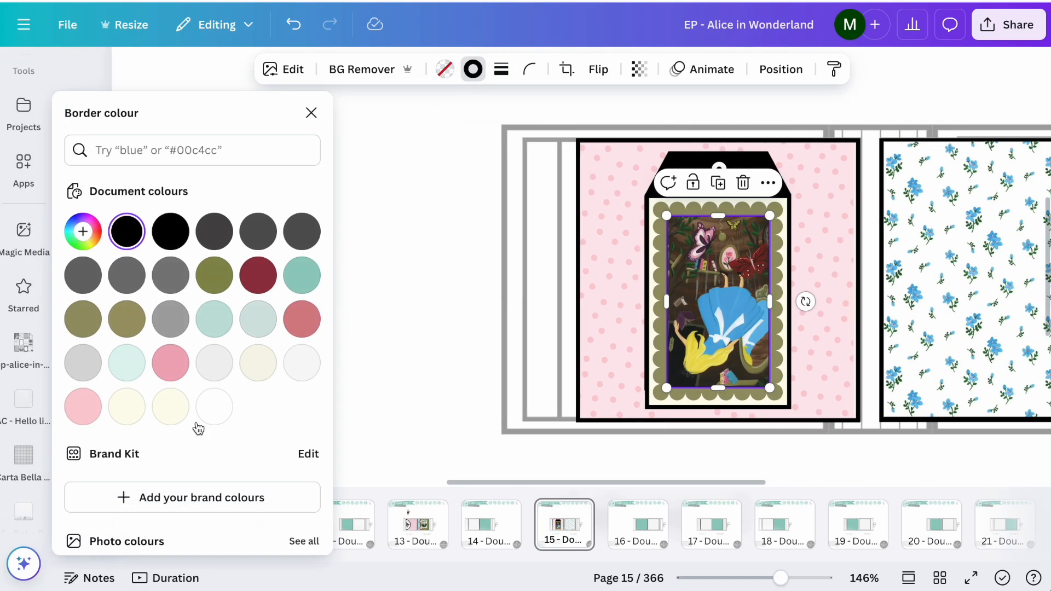
{"action": "left_click", "coordinate": [214, 407]}
{"action": "left_click", "coordinate": [849, 197]}
- Fill Page flap 3 with medium pink from the document colours
{"action": "scroll", "coordinate": [849, 197], "scroll_direction": "down", "scroll_amount": 5}
{"action": "left_click", "coordinate": [630, 293]}
{"action": "left_click", "coordinate": [459, 69]}
{"action": "left_click", "coordinate": [214, 360]}
{"action": "left_click", "coordinate": [568, 169]}
- Paste the teal triangular pocket and place it over the lower-left half of Page flap 3
{"action": "key", "text": "super+v"}
{"action": "left_click_drag", "start_coordinate": [586, 474], "coordinate": [558, 230]}
{"action": "left_click_drag", "start_coordinate": [699, 432], "coordinate": [709, 443]}
{"action": "left_click_drag", "start_coordinate": [478, 217], "coordinate": [471, 210]}
{"action": "scroll", "coordinate": [731, 226], "scroll_direction": "up", "scroll_amount": 5}
{"action": "scroll", "coordinate": [737, 226], "scroll_direction": "up", "scroll_amount": 3}
{"action": "left_click_drag", "start_coordinate": [239, 193], "coordinate": [243, 199]}
{"action": "left_click_drag", "start_coordinate": [423, 278], "coordinate": [418, 279]}
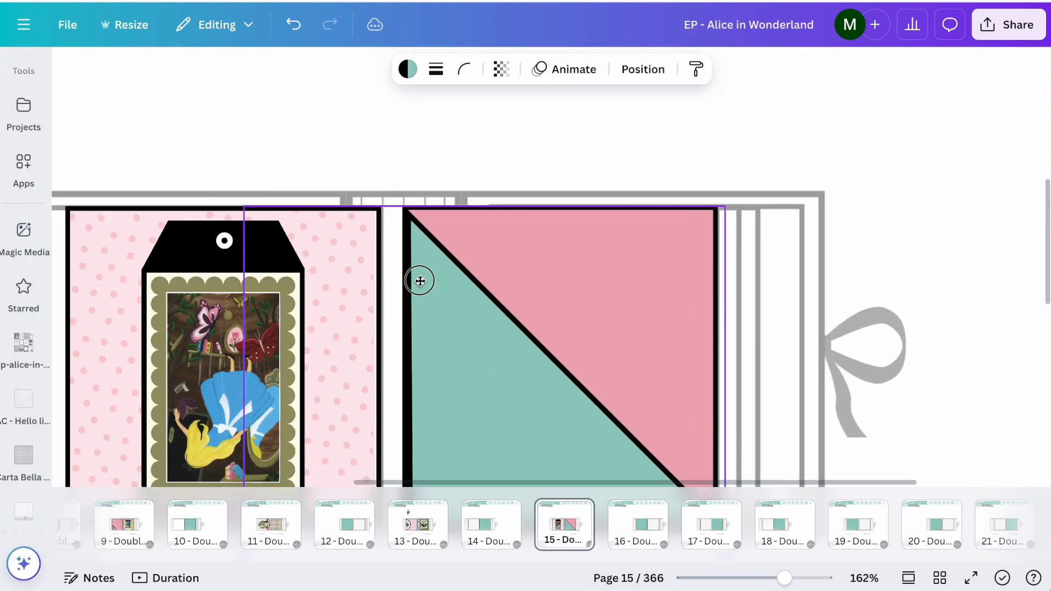
- Fine-tune the size and position of the triangular pocket to match the edges of Page flap 3
{"action": "left_click", "coordinate": [837, 155]}
{"action": "scroll", "coordinate": [838, 155], "scroll_direction": "down", "scroll_amount": 4}
{"action": "scroll", "coordinate": [838, 155], "scroll_direction": "up", "scroll_amount": 2}
{"action": "left_click_drag", "start_coordinate": [480, 299], "coordinate": [475, 298]}
{"action": "scroll", "coordinate": [475, 297], "scroll_direction": "up", "scroll_amount": 1}
{"action": "left_click_drag", "start_coordinate": [255, 129], "coordinate": [261, 136]}
{"action": "left_click", "coordinate": [844, 175]}
- Fill the triangular pocket on Page flap 3 with the blue floral paper from the Alice paper folder
{"action": "left_click", "coordinate": [515, 323]}
{"action": "left_click", "coordinate": [514, 323]}
{"action": "mouse_move", "coordinate": [23, 344]}
{"action": "left_click_drag", "start_coordinate": [88, 437], "coordinate": [534, 341]}
{"action": "scroll", "coordinate": [963, 100], "scroll_direction": "down", "scroll_amount": 5}
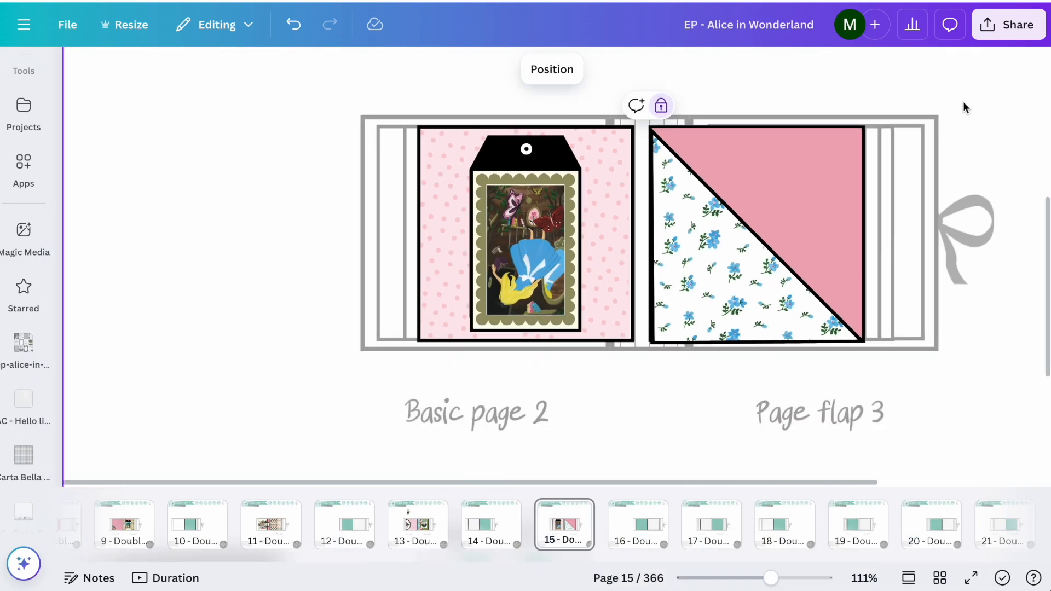
- Rotate the floral triangular pocket on Page flap 3 to 90°
{"action": "left_click", "coordinate": [728, 285]}
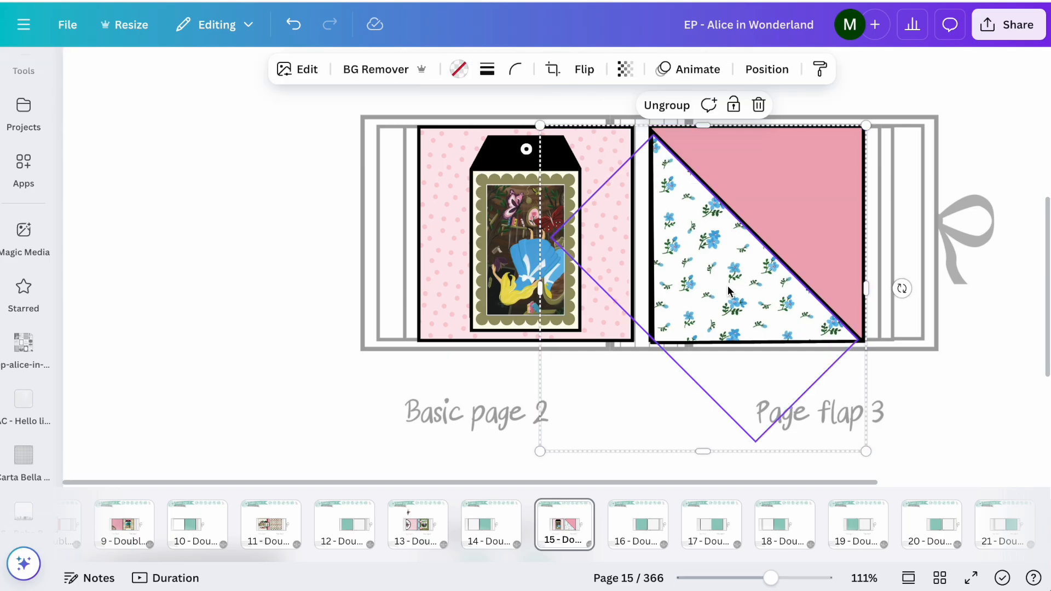
{"action": "left_click", "coordinate": [765, 68]}
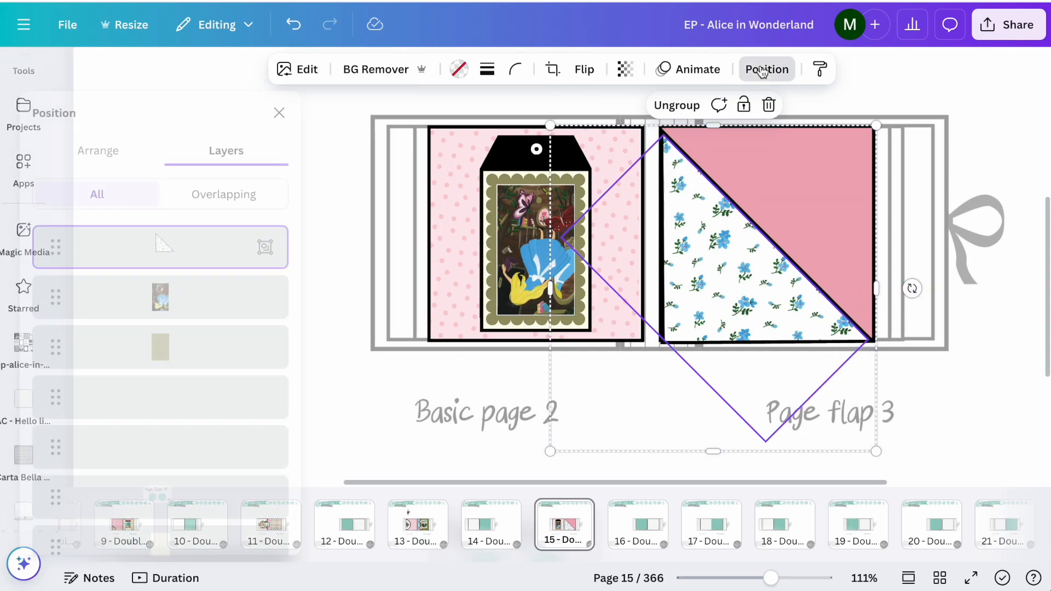
{"action": "left_click", "coordinate": [139, 164]}
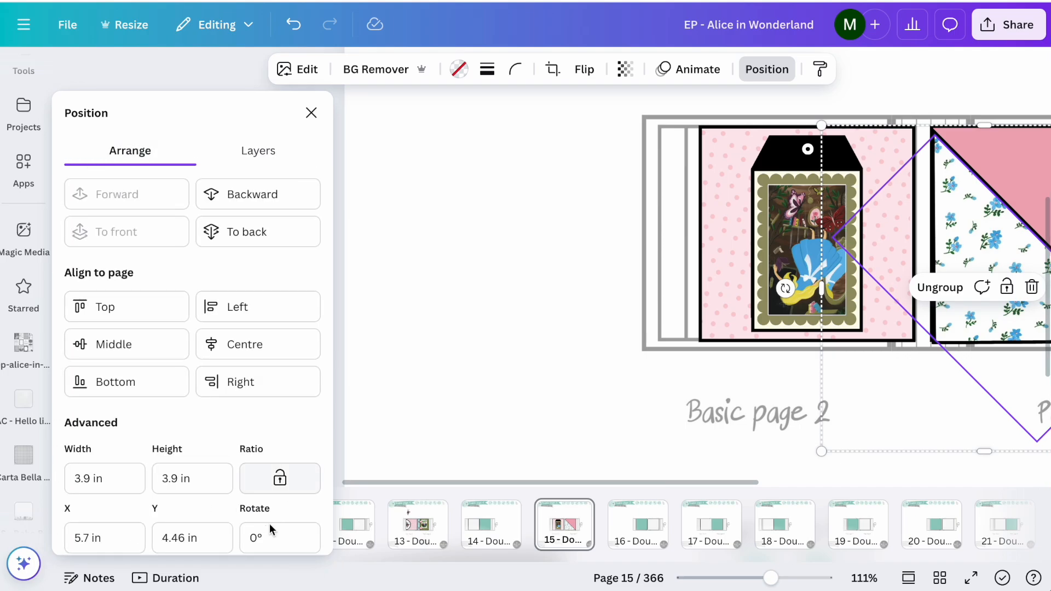
{"action": "type", "text": "90"}
{"action": "key", "text": "Return"}
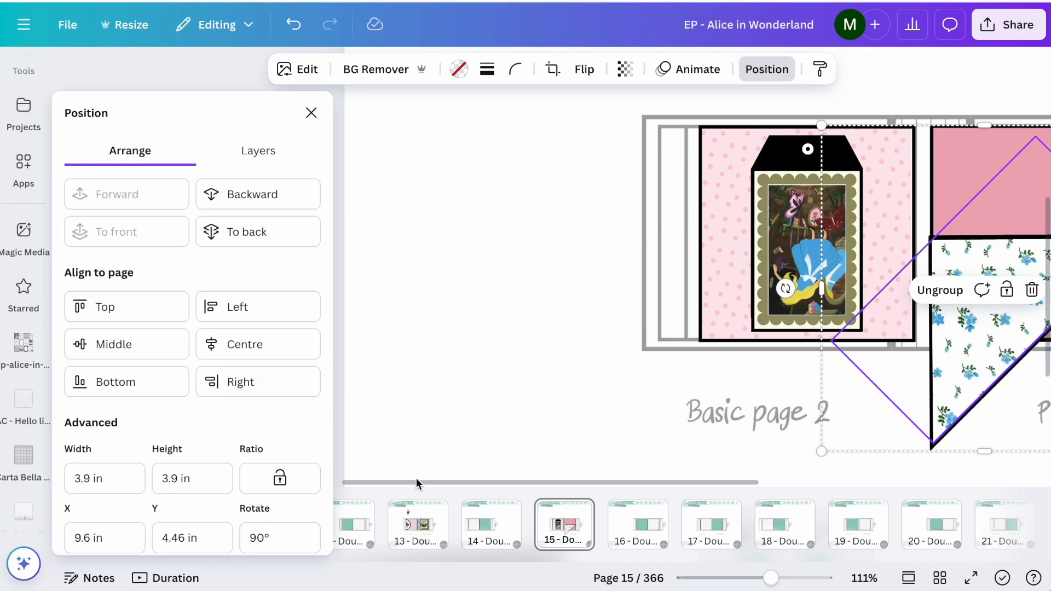
- Move the rotated floral pocket up to cover the upper-left half of Page flap 3
{"action": "left_click", "coordinate": [483, 350]}
{"action": "scroll", "coordinate": [483, 349], "scroll_direction": "right", "scroll_amount": 5}
{"action": "left_click_drag", "start_coordinate": [501, 246], "coordinate": [500, 165]}
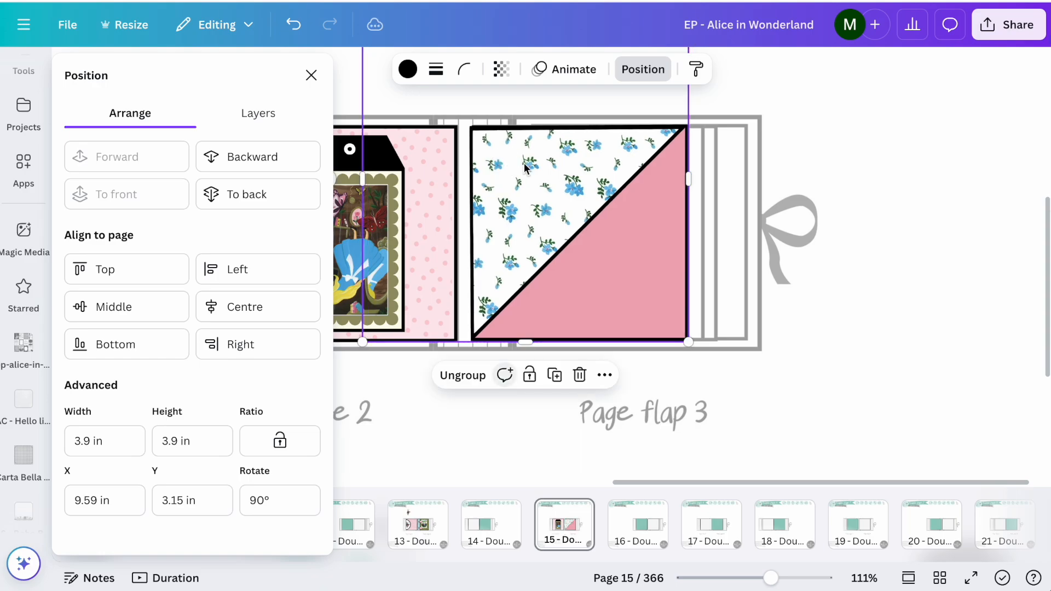
{"action": "left_click", "coordinate": [745, 159]}
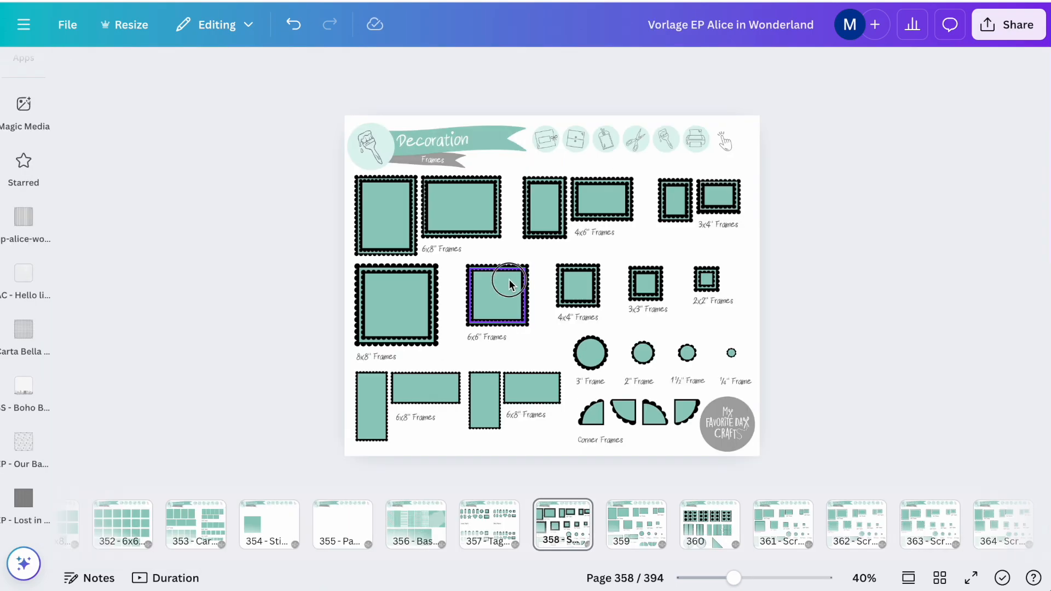
- Copy the 6x6" scalloped frame from the template's frames page, paste it onto Page flap 3, then scale and centre it
{"action": "left_click", "coordinate": [509, 285]}
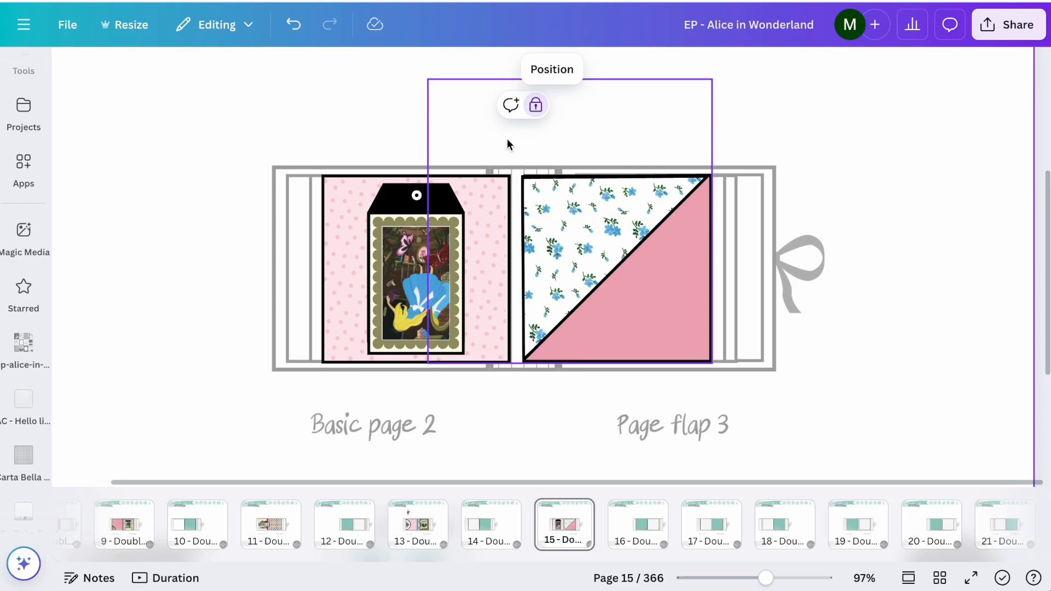
{"action": "key", "text": "ctrl+v"}
{"action": "left_click_drag", "start_coordinate": [393, 258], "coordinate": [619, 236]}
{"action": "left_click_drag", "start_coordinate": [548, 333], "coordinate": [571, 315]}
{"action": "left_click_drag", "start_coordinate": [620, 286], "coordinate": [617, 289]}
{"action": "left_click", "coordinate": [892, 246]}
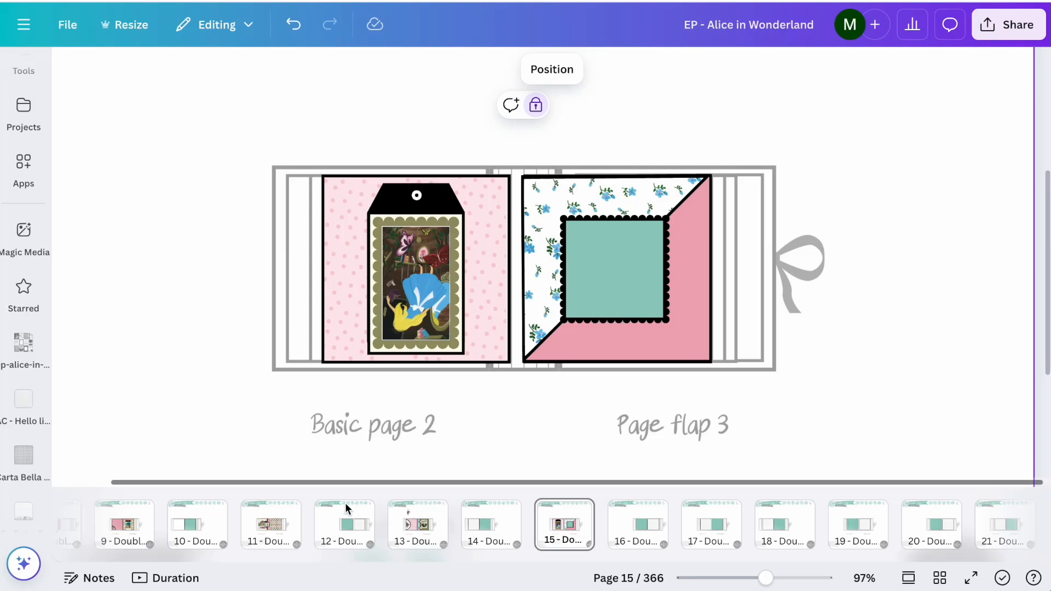
- Copy the quote text from Basic page 2 on page 13 and paste it near the lower-right corner of Page flap 3
{"action": "left_click", "coordinate": [412, 525]}
{"action": "left_click", "coordinate": [611, 343]}
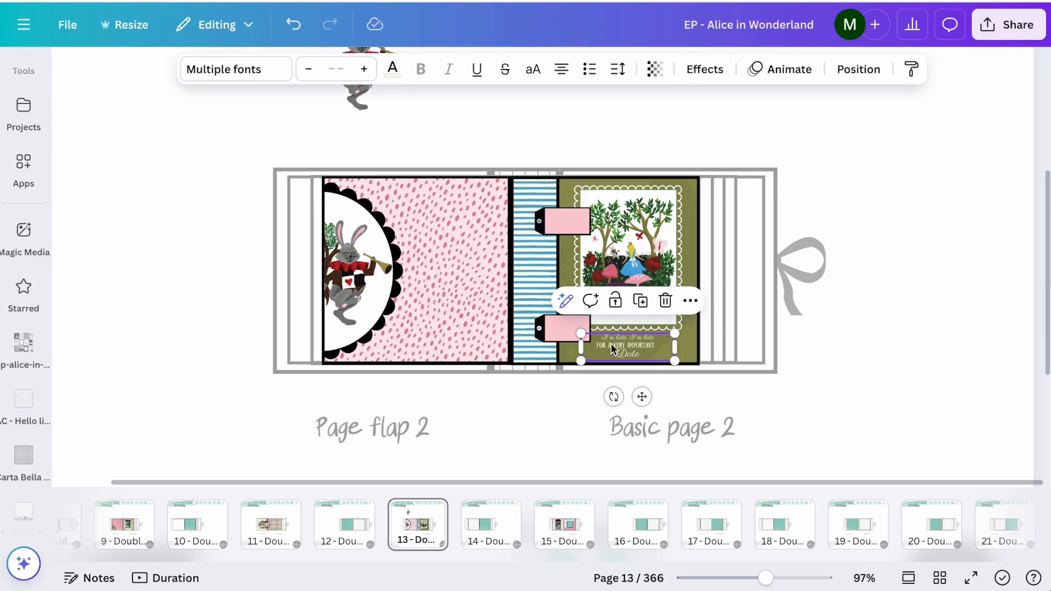
{"action": "key", "text": "super+c"}
{"action": "left_click", "coordinate": [565, 525]}
{"action": "key", "text": "super+v"}
{"action": "left_click_drag", "start_coordinate": [636, 350], "coordinate": [677, 344]}
{"action": "left_click", "coordinate": [803, 395]}
- Replace the first line of the pasted quote with "What if I fall?"
{"action": "scroll", "coordinate": [802, 395], "scroll_direction": "up", "scroll_amount": 5}
{"action": "triple_click", "coordinate": [727, 317]}
{"action": "key", "text": "super+z"}
{"action": "left_click", "coordinate": [744, 353]}
{"action": "key", "text": "BackSpace"}
{"action": "key", "text": "BackSpace"}
{"action": "key", "text": "BackSpace"}
{"action": "key", "text": "BackSpace"}
{"action": "key", "text": "BackSpace"}
{"action": "key", "text": "super+z"}
- Replace the second line of the quote with "OH BUT MY DARLING"
{"action": "left_click", "coordinate": [732, 335]}
{"action": "key", "text": "BackSpace"}
{"action": "key", "text": "BackSpace"}
{"action": "key", "text": "BackSpace"}
{"action": "key", "text": "BackSpace"}
{"action": "key", "text": "BackSpace"}
{"action": "key", "text": "BackSpace"}
{"action": "key", "text": "BackSpace"}
{"action": "type", "text": "OH BUT MY DARLING"}
{"action": "left_click_drag", "start_coordinate": [761, 336], "coordinate": [821, 340]}
{"action": "key", "text": "BackSpace"}
- Replace the third line of the quote with "What if you"
{"action": "double_click", "coordinate": [743, 350]}
{"action": "type", "text": "What if you darling"}
{"action": "key", "text": "super+x"}
{"action": "key", "text": "super+v"}
{"action": "key", "text": "BackSpace"}
{"action": "left_click", "coordinate": [848, 417]}
{"action": "scroll", "coordinate": [848, 416], "scroll_direction": "up", "scroll_amount": 5}
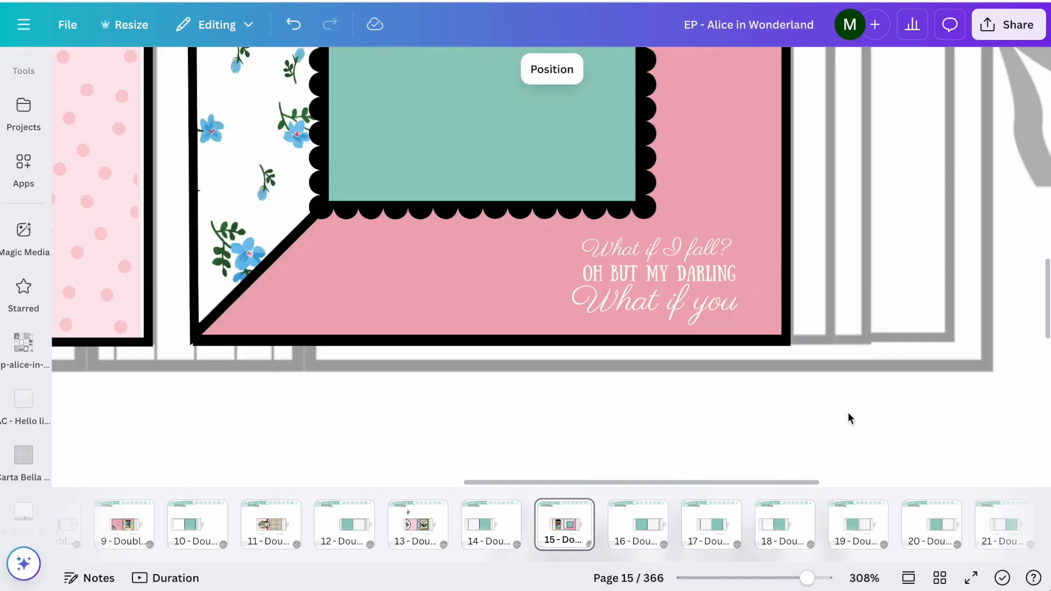
- Adjust the font sizes of the quote's lower two lines and add "FLY?" at the end of the last line
{"action": "triple_click", "coordinate": [654, 298]}
{"action": "left_click", "coordinate": [309, 69]}
{"action": "triple_click", "coordinate": [658, 274]}
{"action": "left_click", "coordinate": [364, 70]}
{"action": "left_click", "coordinate": [720, 299]}
{"action": "type", "text": "FLY"}
{"action": "double_click", "coordinate": [723, 299]}
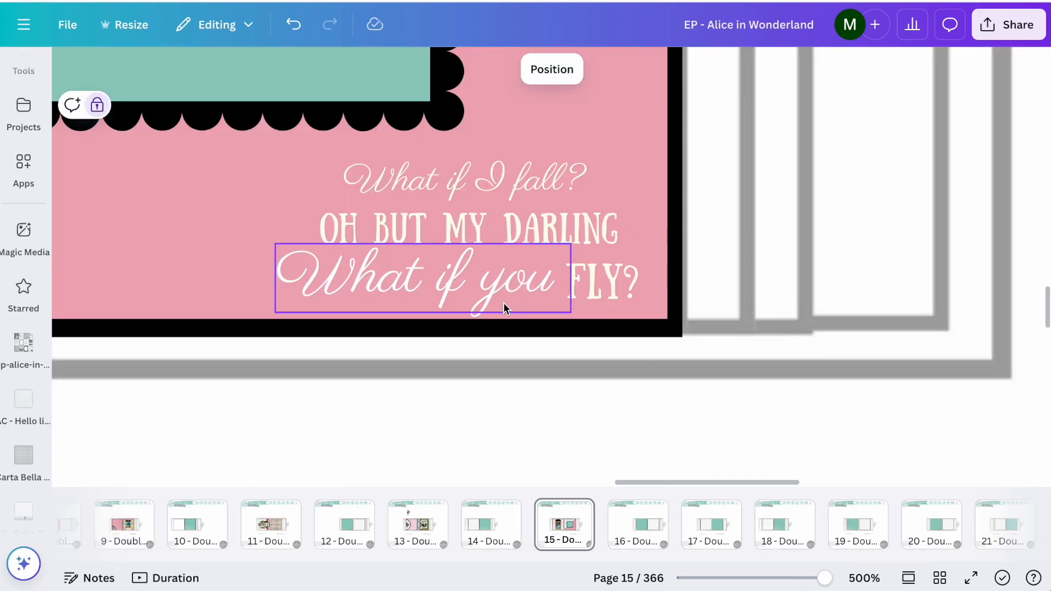
- Shrink "What if you", align "FLY?" beside it, and group the two texts
{"action": "left_click", "coordinate": [504, 304]}
{"action": "left_click_drag", "start_coordinate": [570, 312], "coordinate": [491, 287]}
{"action": "left_click", "coordinate": [581, 295]}
{"action": "left_click_drag", "start_coordinate": [582, 295], "coordinate": [568, 284]}
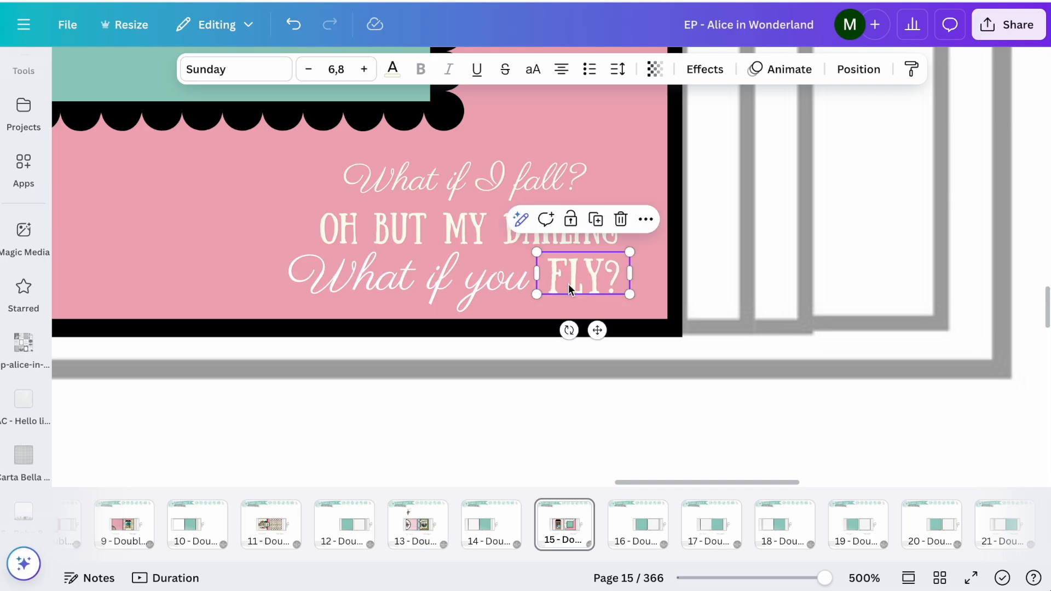
{"action": "left_click", "coordinate": [485, 280], "text": "shift"}
{"action": "left_click", "coordinate": [412, 214]}
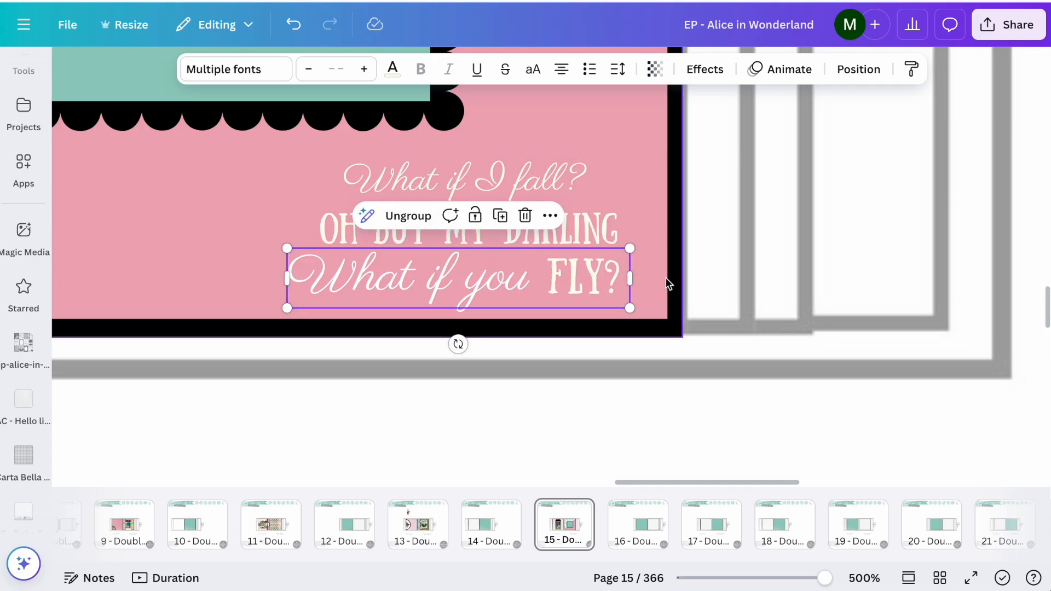
{"action": "left_click", "coordinate": [677, 285]}
- Group all the quote lines, shrink the group and place it in the lower-right corner of Page flap 3
{"action": "scroll", "coordinate": [678, 284], "scroll_direction": "down", "scroll_amount": 5}
{"action": "left_click", "coordinate": [610, 272]}
{"action": "left_click", "coordinate": [610, 273]}
{"action": "left_click", "coordinate": [557, 257], "text": "shift"}
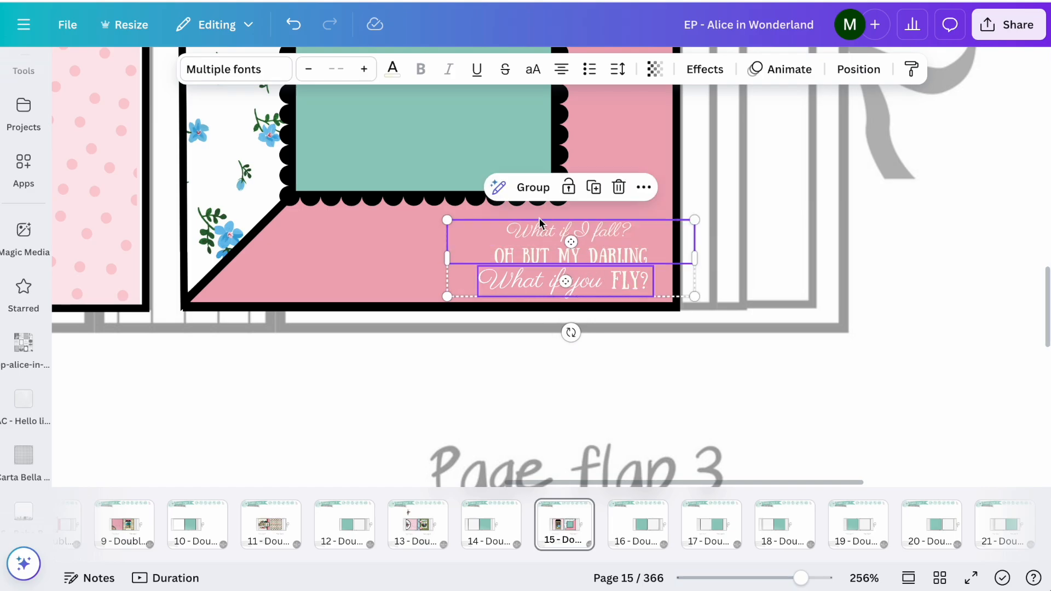
{"action": "left_click", "coordinate": [531, 188]}
{"action": "left_click_drag", "start_coordinate": [695, 219], "coordinate": [638, 234]}
{"action": "left_click_drag", "start_coordinate": [563, 249], "coordinate": [586, 234]}
{"action": "scroll", "coordinate": [751, 261], "scroll_direction": "down", "scroll_amount": 6}
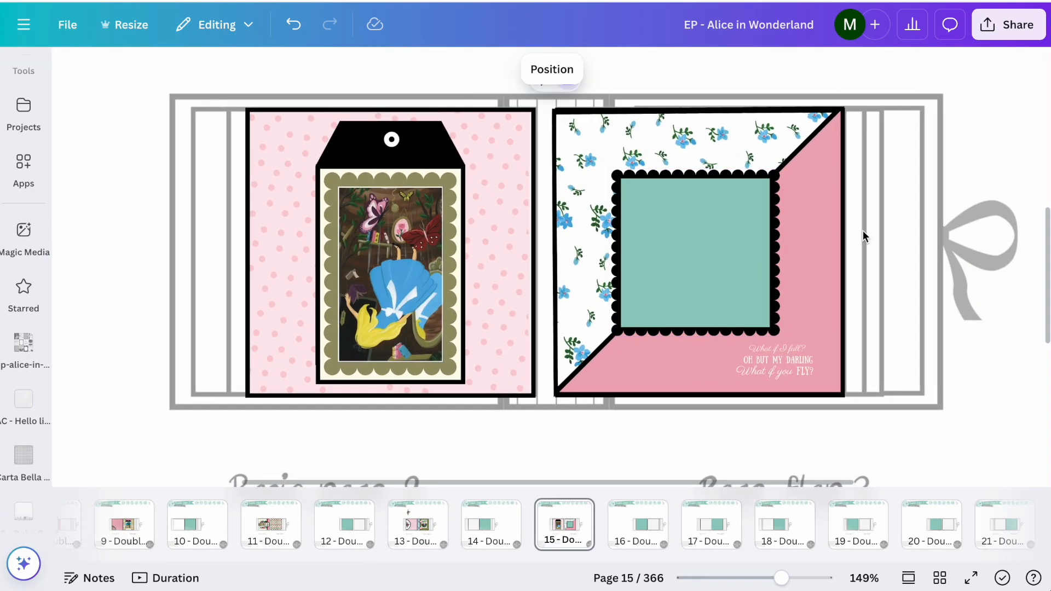
- Paste the small landscape scalloped frame over the quote on Page flap 3 and layer it behind the text
{"action": "key", "text": "ctrl+v"}
{"action": "left_click_drag", "start_coordinate": [544, 318], "coordinate": [785, 375]}
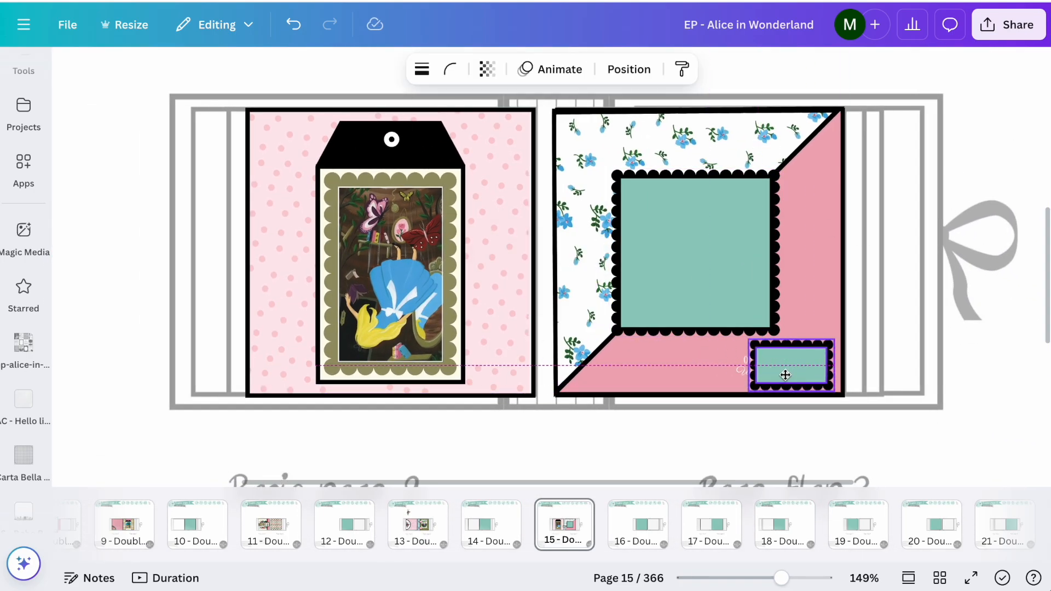
{"action": "right_click", "coordinate": [785, 375]}
{"action": "mouse_move", "coordinate": [833, 352]}
{"action": "left_click", "coordinate": [618, 416]}
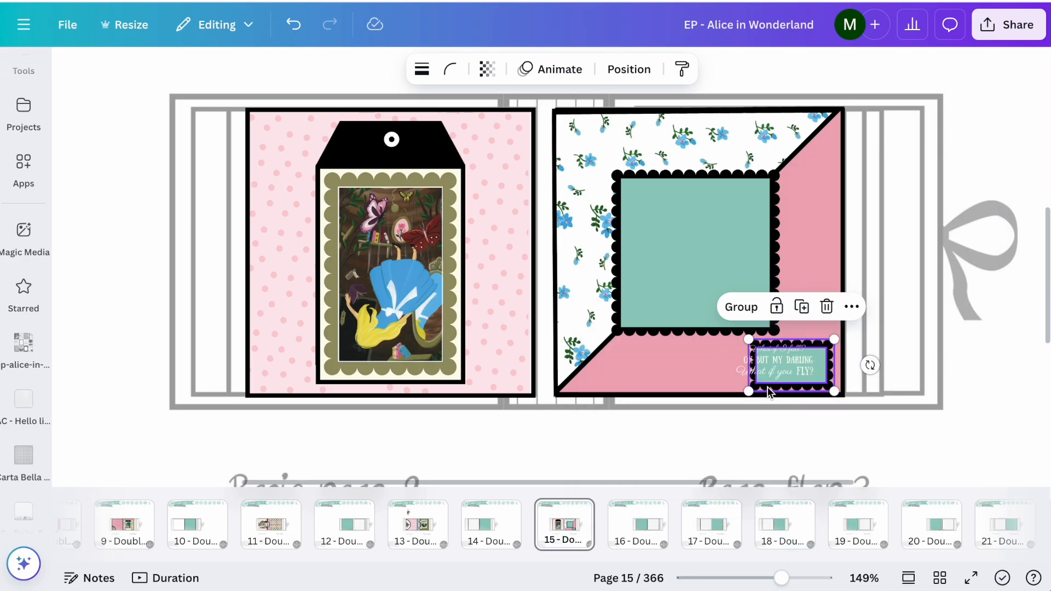
- Make the large square scalloped frame slightly smaller and re-centre it on Page flap 3
{"action": "left_click", "coordinate": [705, 300]}
{"action": "left_click_drag", "start_coordinate": [780, 335], "coordinate": [718, 289]}
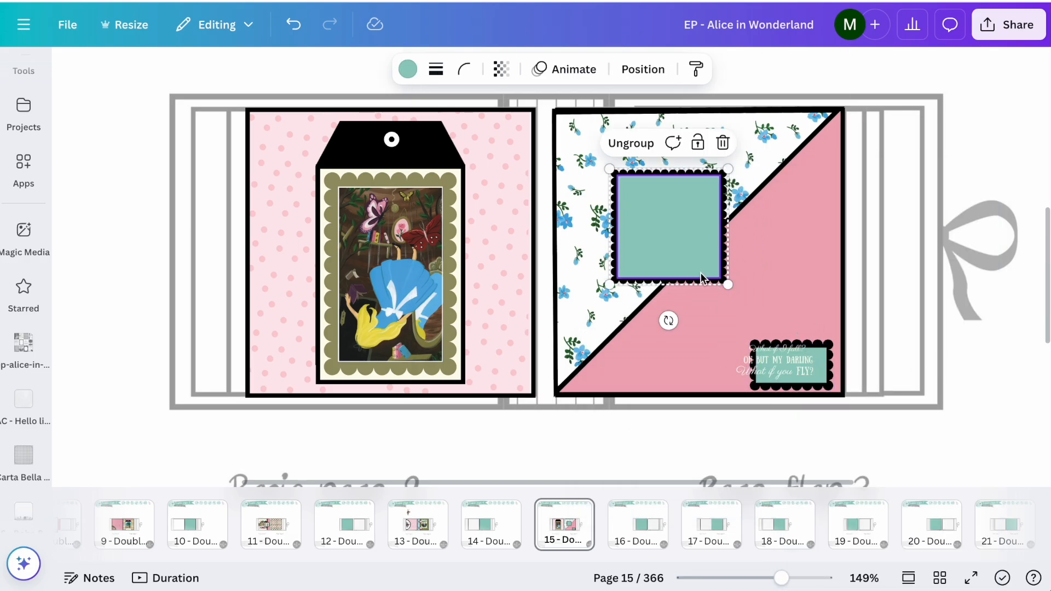
{"action": "left_click_drag", "start_coordinate": [662, 257], "coordinate": [691, 274]}
{"action": "left_click_drag", "start_coordinate": [757, 303], "coordinate": [786, 333]}
{"action": "left_click_drag", "start_coordinate": [744, 288], "coordinate": [732, 277]}
{"action": "left_click", "coordinate": [970, 433]}
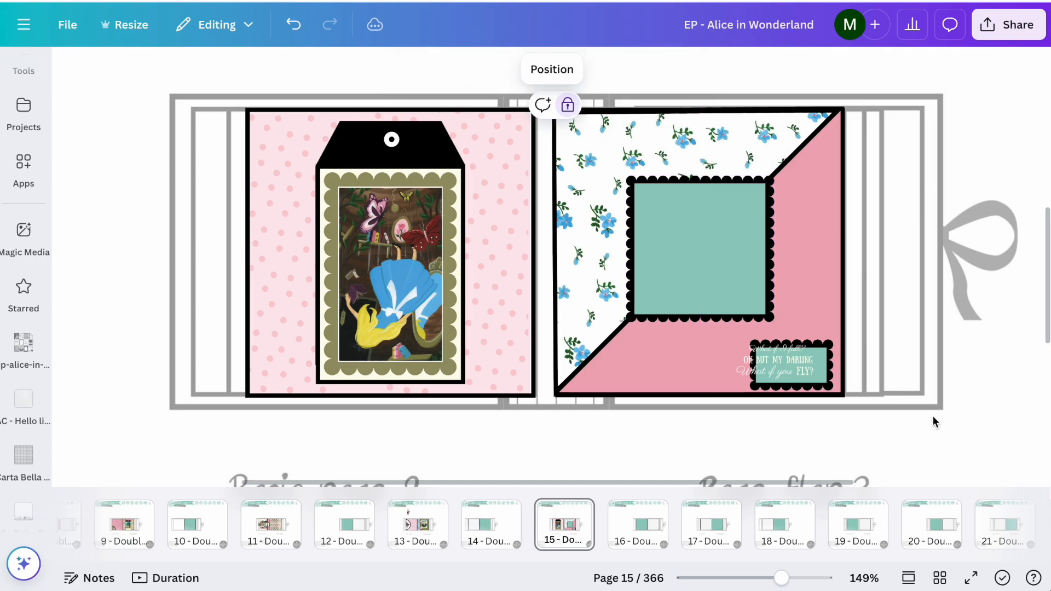
- Shrink and position the quote so that it fits inside the small scalloped frame
{"action": "left_click", "coordinate": [826, 359]}
{"action": "left_click_drag", "start_coordinate": [834, 378], "coordinate": [787, 366]}
{"action": "left_click", "coordinate": [701, 344]}
{"action": "scroll", "coordinate": [700, 344], "scroll_direction": "up", "scroll_amount": 5}
- Fill the small quote frame's inner rectangle with the sampled pale pink #FFE7ED
{"action": "left_click", "coordinate": [974, 362]}
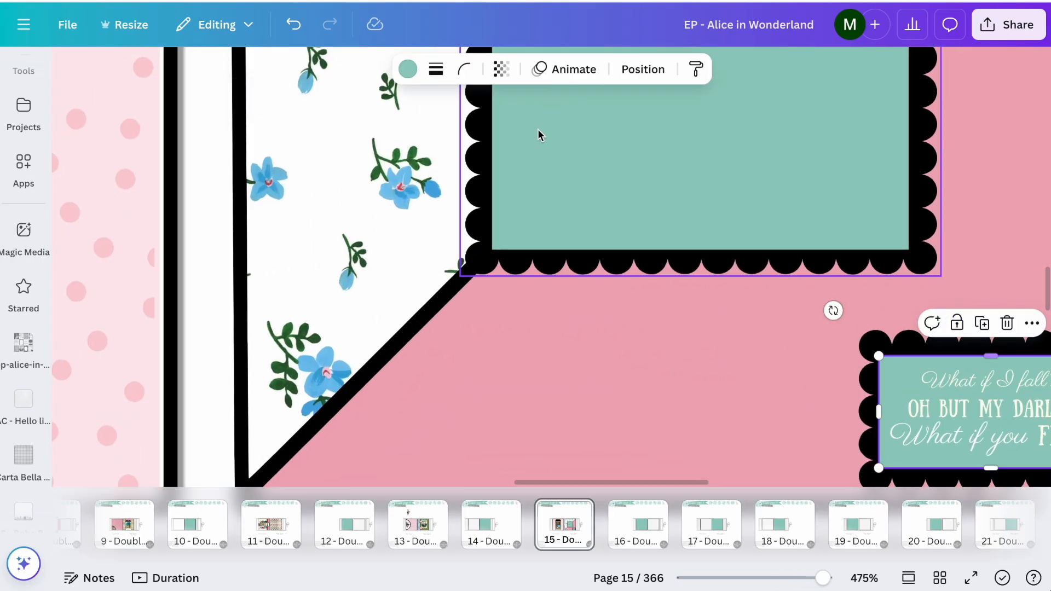
{"action": "left_click", "coordinate": [408, 69]}
{"action": "left_click", "coordinate": [83, 194]}
{"action": "left_click", "coordinate": [280, 394]}
{"action": "left_click", "coordinate": [383, 371]}
{"action": "scroll", "coordinate": [557, 334], "scroll_direction": "down", "scroll_amount": 5}
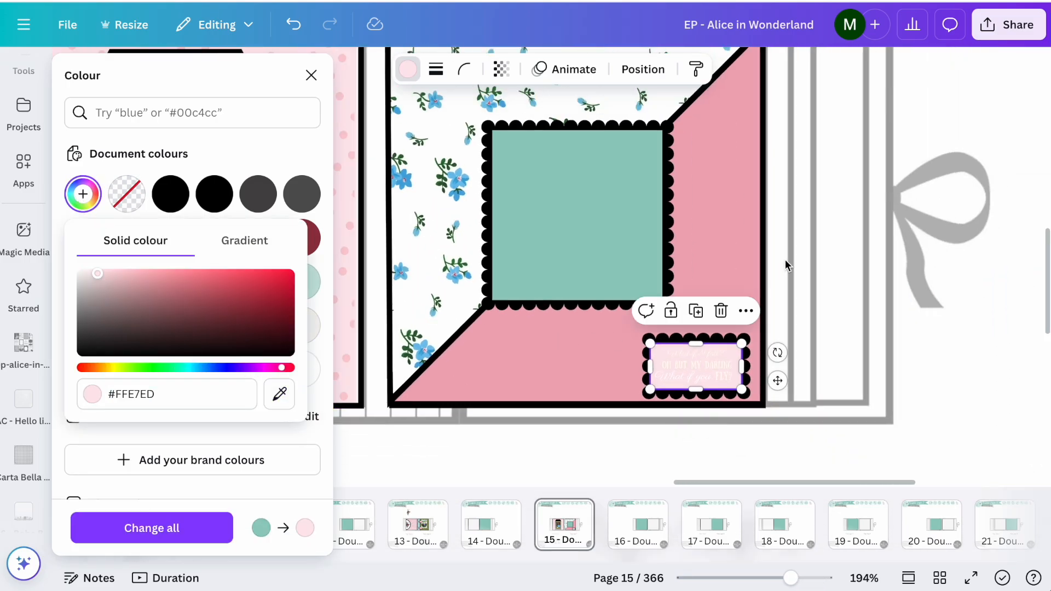
- Colour all the text lines of the framed quote olive green
{"action": "left_click", "coordinate": [547, 325]}
{"action": "left_click", "coordinate": [415, 366]}
{"action": "left_click", "coordinate": [392, 69]}
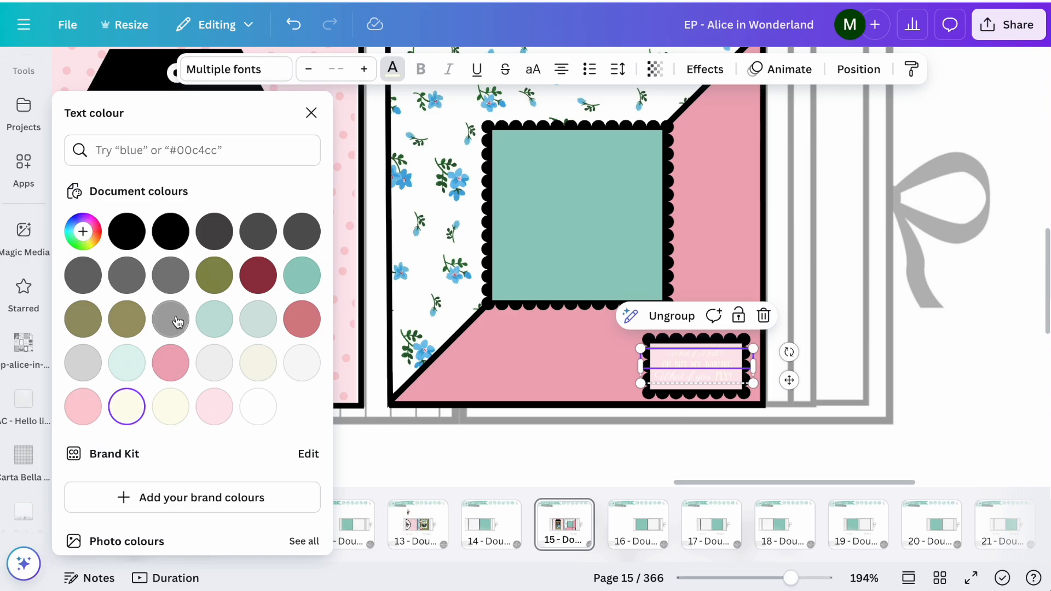
{"action": "left_click", "coordinate": [216, 275]}
{"action": "left_click", "coordinate": [704, 377]}
{"action": "left_click", "coordinate": [217, 287]}
{"action": "left_click", "coordinate": [727, 377]}
{"action": "left_click", "coordinate": [219, 285]}
{"action": "left_click", "coordinate": [594, 317]}
- Move the framed quote slightly up in the lower-right corner of Page flap 3
{"action": "left_click", "coordinate": [659, 336]}
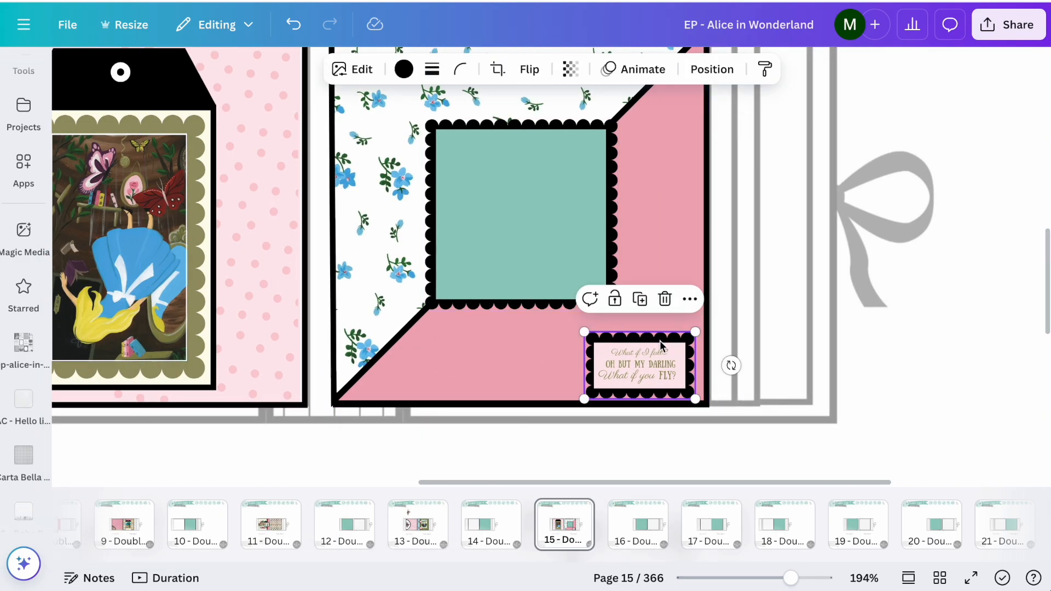
{"action": "left_click_drag", "start_coordinate": [635, 340], "coordinate": [629, 347]}
{"action": "left_click", "coordinate": [631, 350]}
{"action": "left_click", "coordinate": [809, 397]}
{"action": "scroll", "coordinate": [809, 396], "scroll_direction": "left", "scroll_amount": 5}
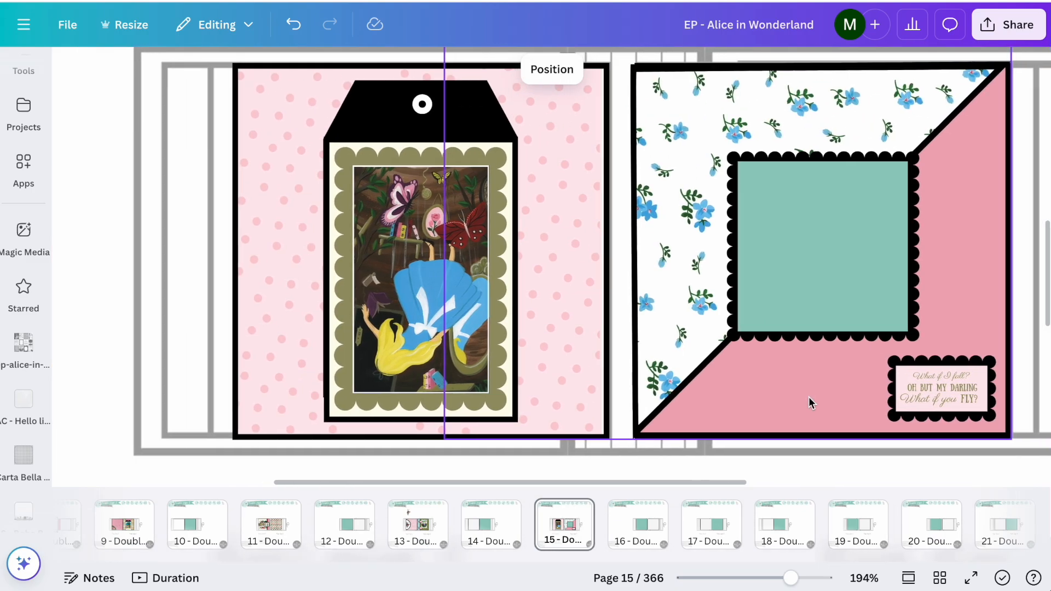
{"action": "scroll", "coordinate": [809, 396], "scroll_direction": "down", "scroll_amount": 3}
{"action": "right_click", "coordinate": [809, 396]}
{"action": "left_click", "coordinate": [139, 254]}
{"action": "scroll", "coordinate": [139, 254], "scroll_direction": "down", "scroll_amount": 2}
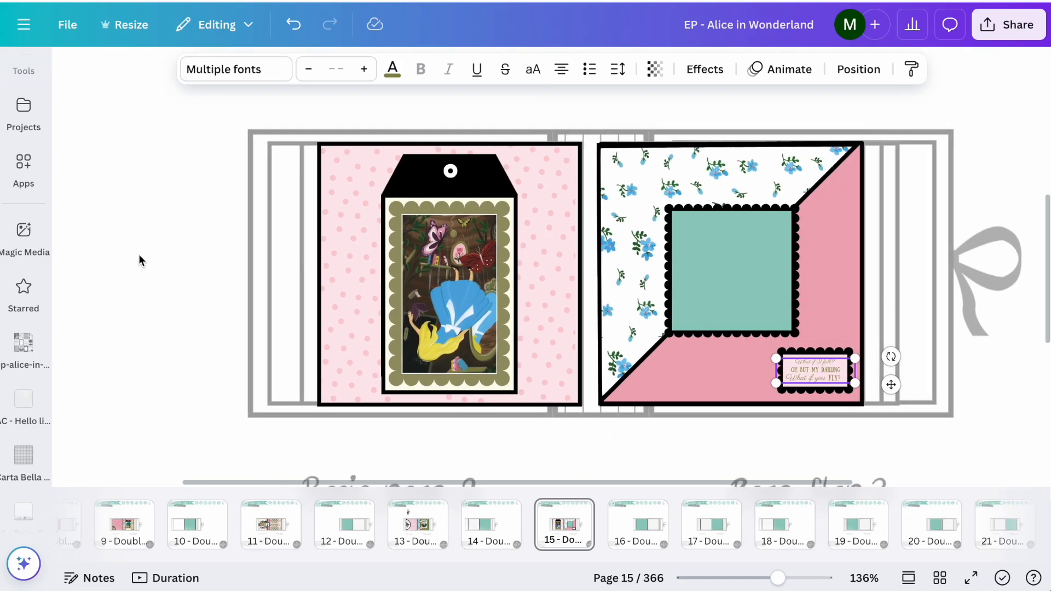
{"action": "left_click", "coordinate": [139, 251]}
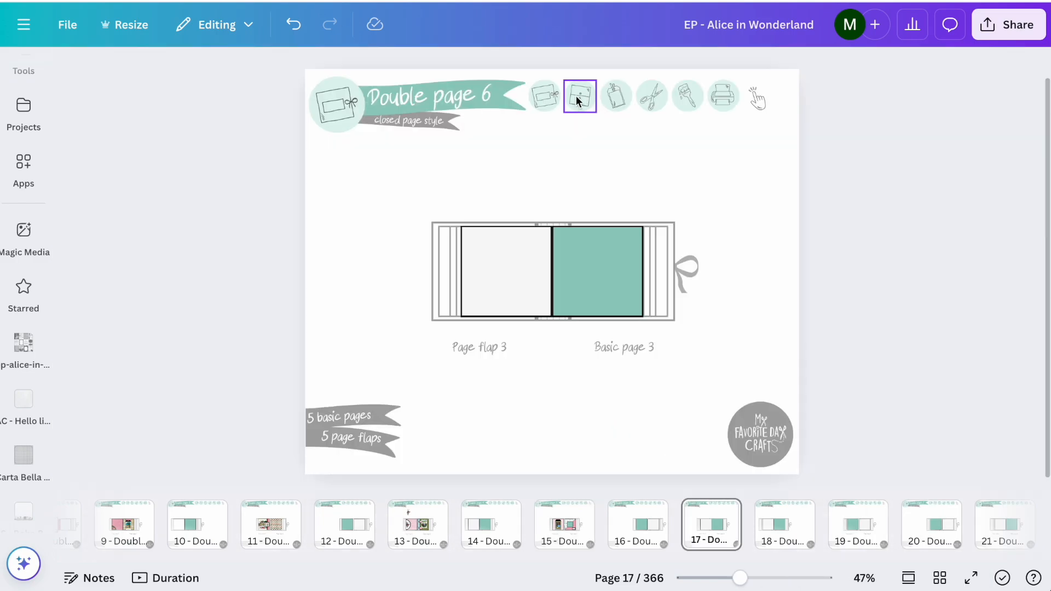
- From Double page 6, open Page Style 4 through the page styles overview and copy its closed layout
{"action": "left_click", "coordinate": [576, 97]}
{"action": "left_click", "coordinate": [565, 141]}
{"action": "left_click", "coordinate": [689, 121]}
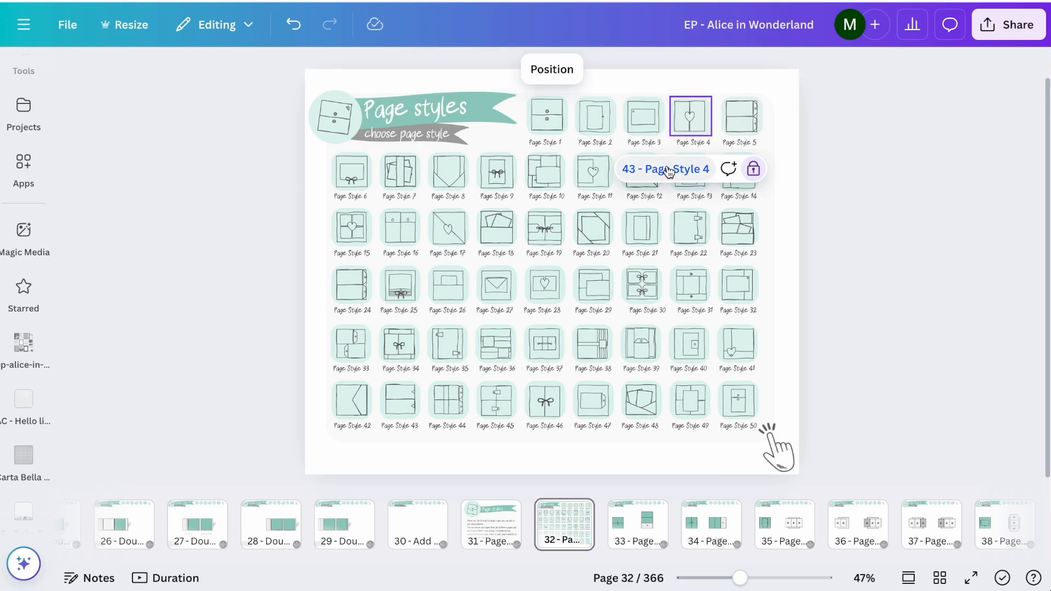
{"action": "left_click", "coordinate": [669, 170]}
{"action": "left_click", "coordinate": [368, 248]}
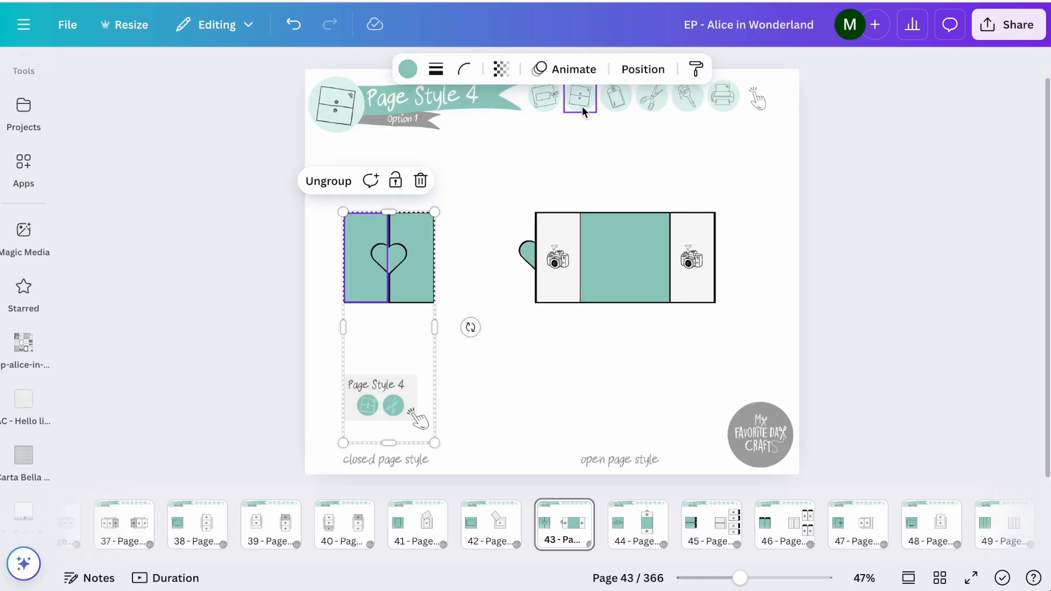
- Return to Double page 6 through the album planner overview and place the copied Page Style 4 layout on Basic page 3
{"action": "left_click", "coordinate": [545, 97]}
{"action": "left_click", "coordinate": [518, 147]}
{"action": "left_click", "coordinate": [597, 277]}
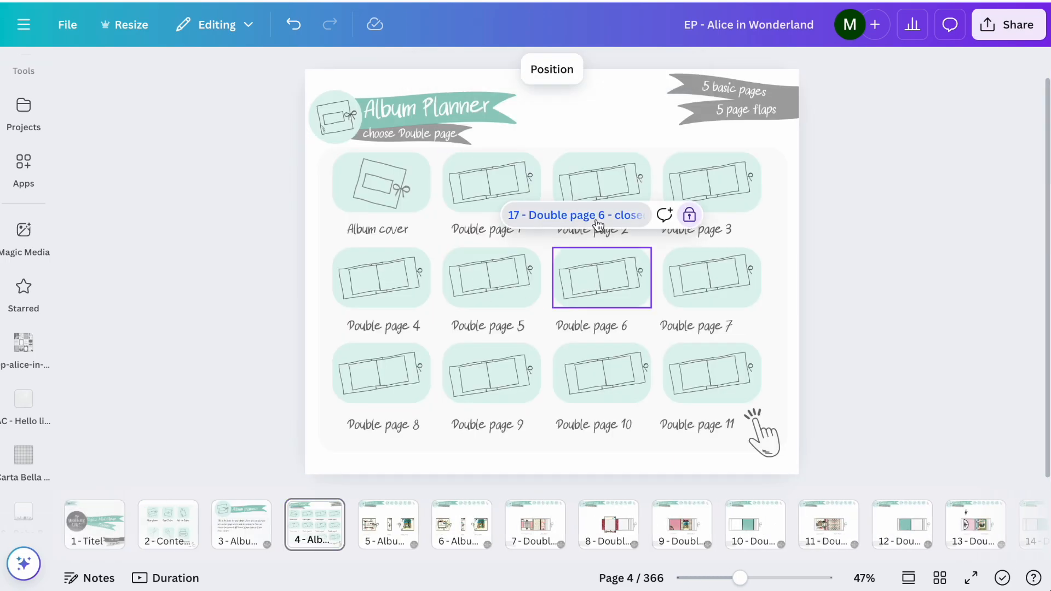
{"action": "left_click", "coordinate": [597, 216]}
{"action": "key", "text": "ctrl+v"}
{"action": "left_click_drag", "start_coordinate": [421, 246], "coordinate": [636, 266]}
{"action": "left_click", "coordinate": [777, 285]}
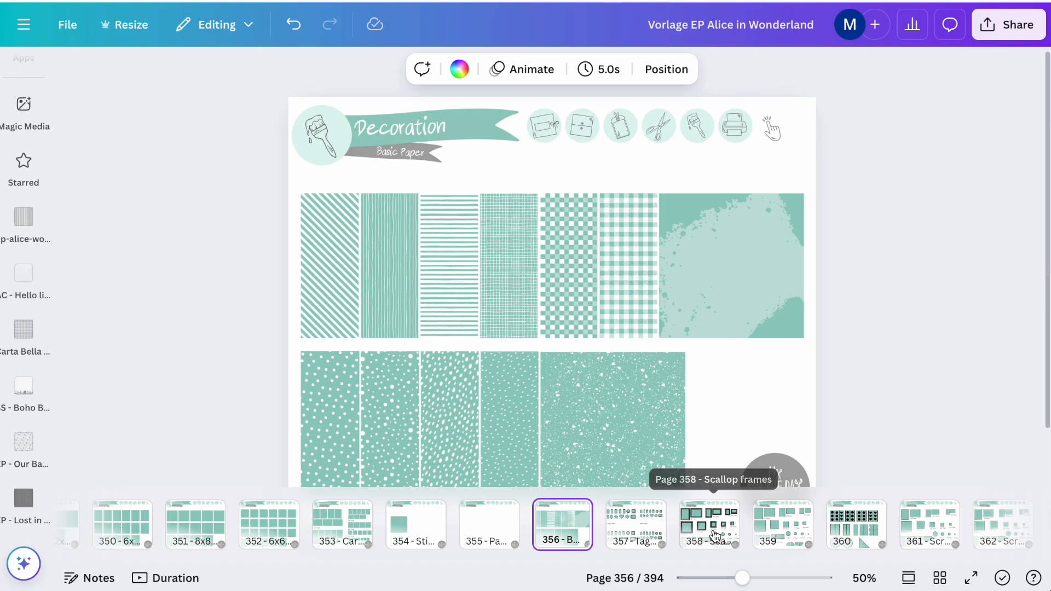
- Copy the 3" scalloped circle frame from the template and centre it on Basic page 3 in place of the heart
{"action": "left_click", "coordinate": [710, 525]}
{"action": "left_click", "coordinate": [595, 372]}
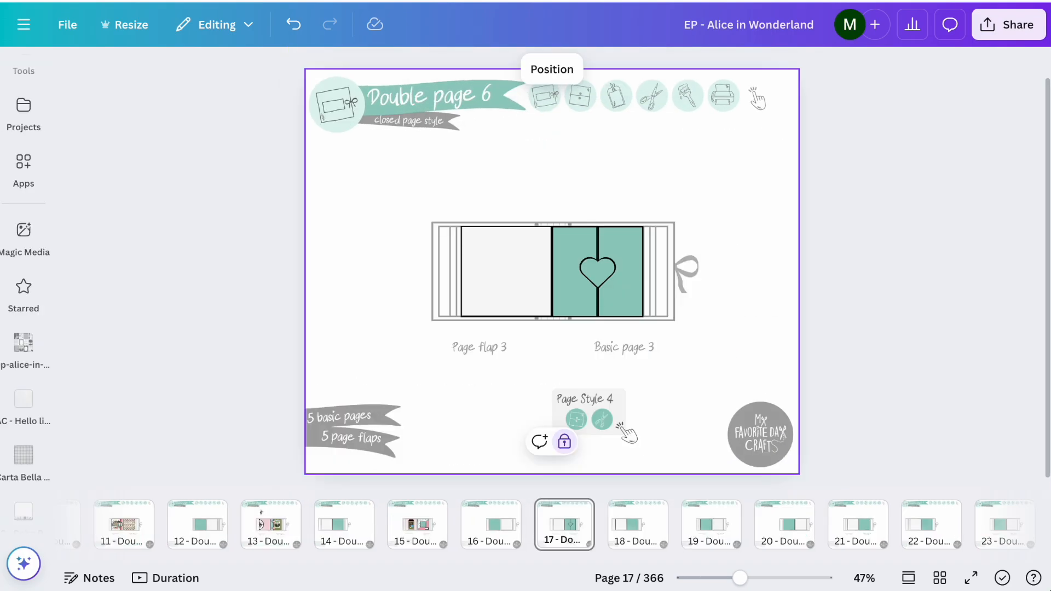
{"action": "key", "text": "super+v"}
{"action": "left_click", "coordinate": [602, 270]}
{"action": "left_click", "coordinate": [561, 226]}
{"action": "left_click", "coordinate": [706, 293]}
{"action": "left_click", "coordinate": [597, 272]}
{"action": "left_click", "coordinate": [592, 365]}
{"action": "left_click_drag", "start_coordinate": [593, 365], "coordinate": [593, 284]}
{"action": "left_click", "coordinate": [763, 278]}
{"action": "scroll", "coordinate": [763, 278], "scroll_direction": "up", "scroll_amount": 5}
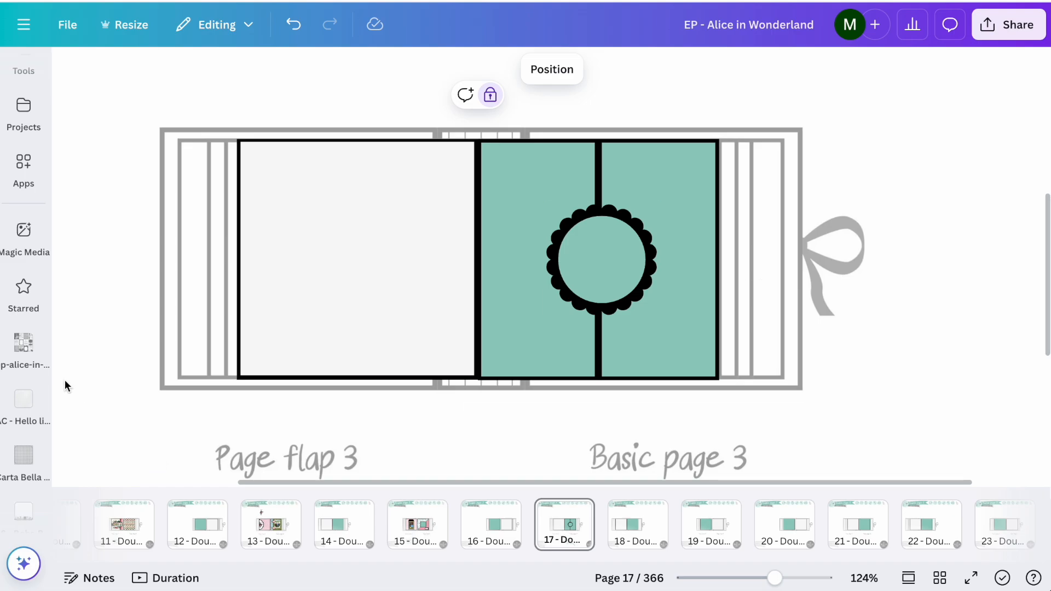
- Insert the card sheet from the Alice paper folder, crop it to the card of Alice with the rabbit, and place it in the circle frame
{"action": "left_click", "coordinate": [29, 351]}
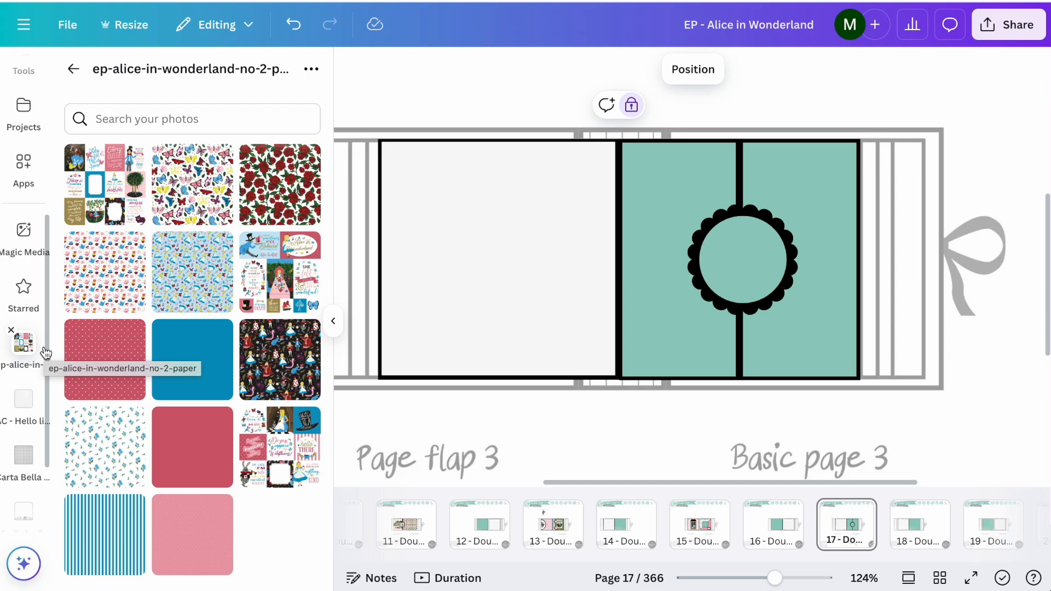
{"action": "left_click_drag", "start_coordinate": [274, 436], "coordinate": [528, 302]}
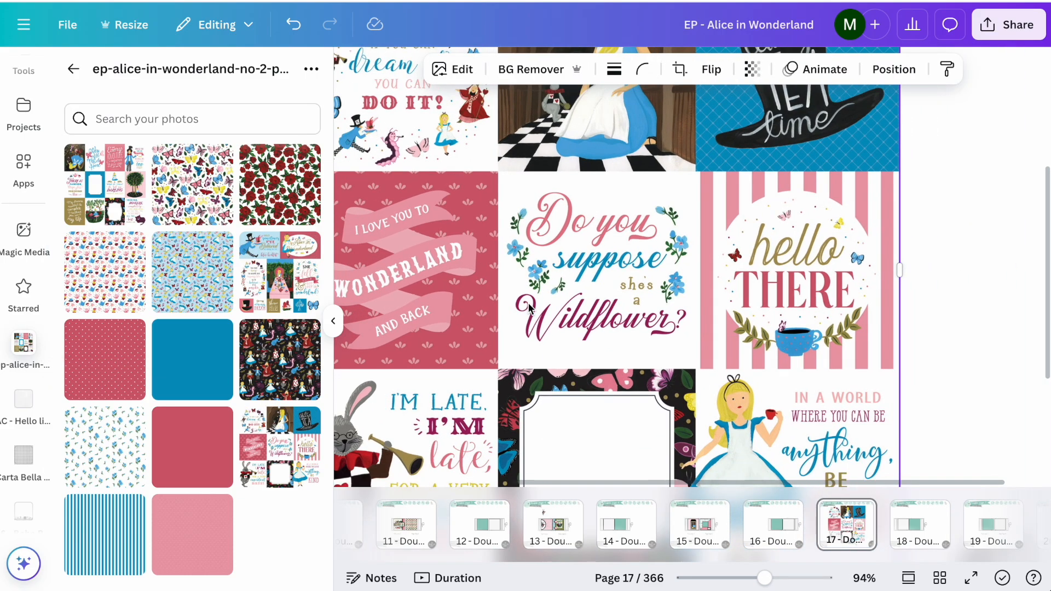
{"action": "scroll", "coordinate": [529, 307], "scroll_direction": "down", "scroll_amount": 3}
{"action": "left_click_drag", "start_coordinate": [549, 280], "coordinate": [633, 276]}
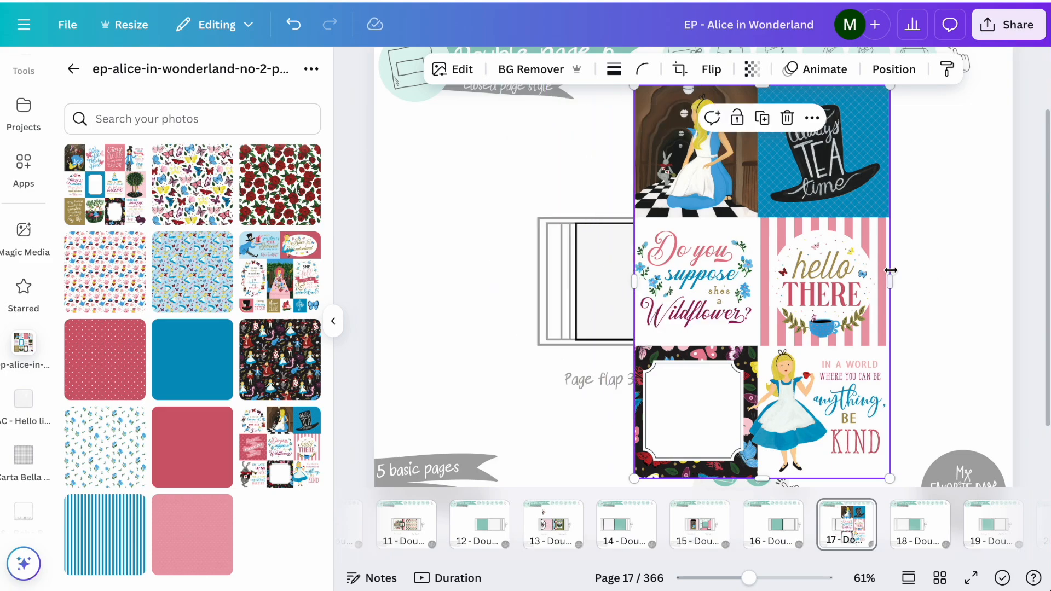
{"action": "left_click_drag", "start_coordinate": [886, 268], "coordinate": [759, 267]}
{"action": "left_click_drag", "start_coordinate": [691, 476], "coordinate": [683, 221]}
{"action": "left_click_drag", "start_coordinate": [690, 101], "coordinate": [761, 285]}
{"action": "scroll", "coordinate": [761, 284], "scroll_direction": "up", "scroll_amount": 5}
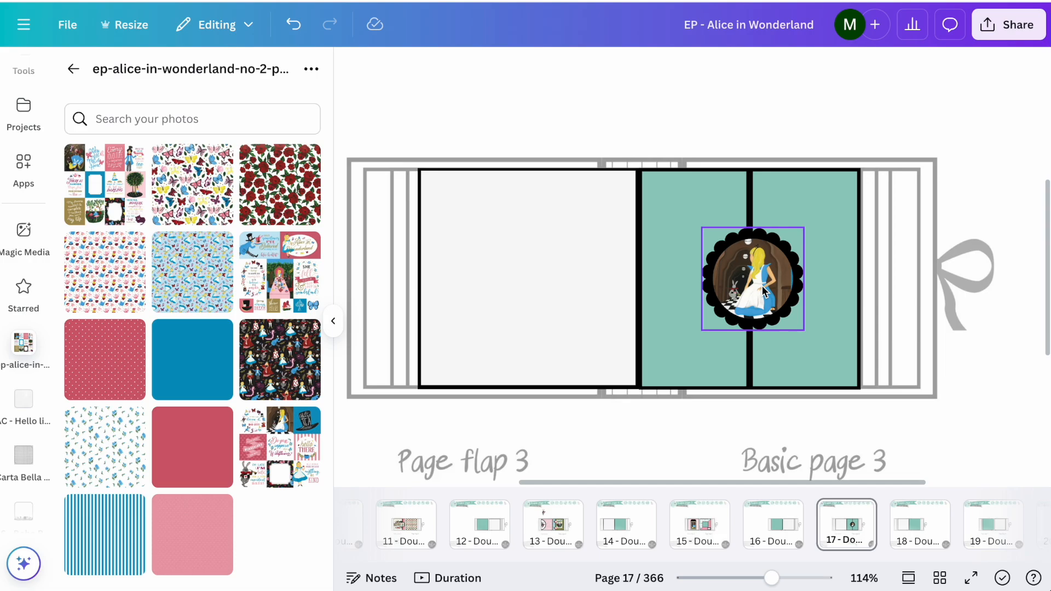
- Enlarge and reposition the image inside the circle frame so that Alice and the rabbit fill it
{"action": "double_click", "coordinate": [747, 258]}
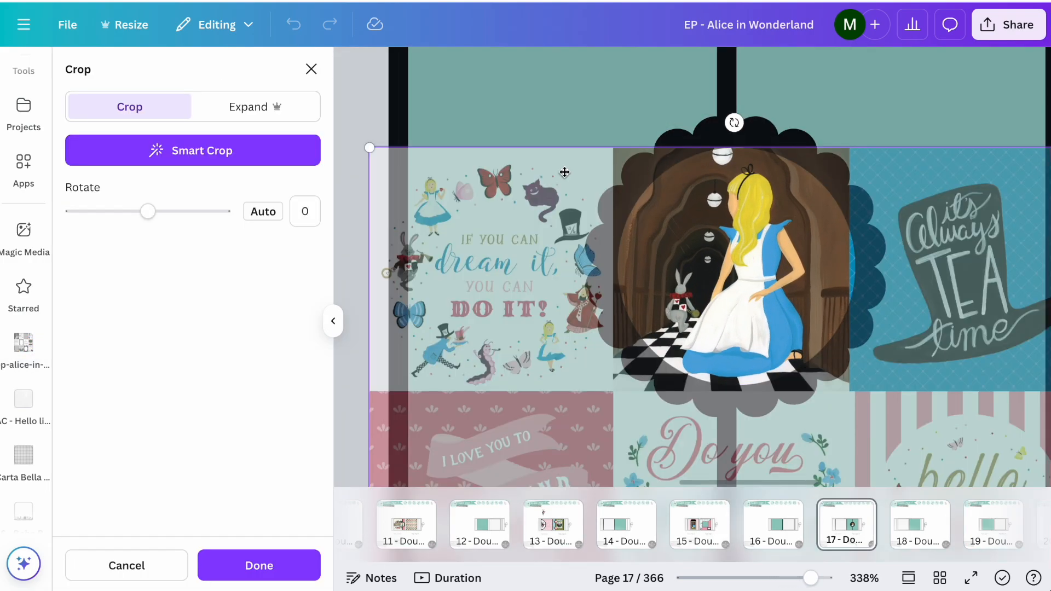
{"action": "left_click_drag", "start_coordinate": [369, 148], "coordinate": [353, 130]}
{"action": "left_click_drag", "start_coordinate": [669, 209], "coordinate": [658, 204]}
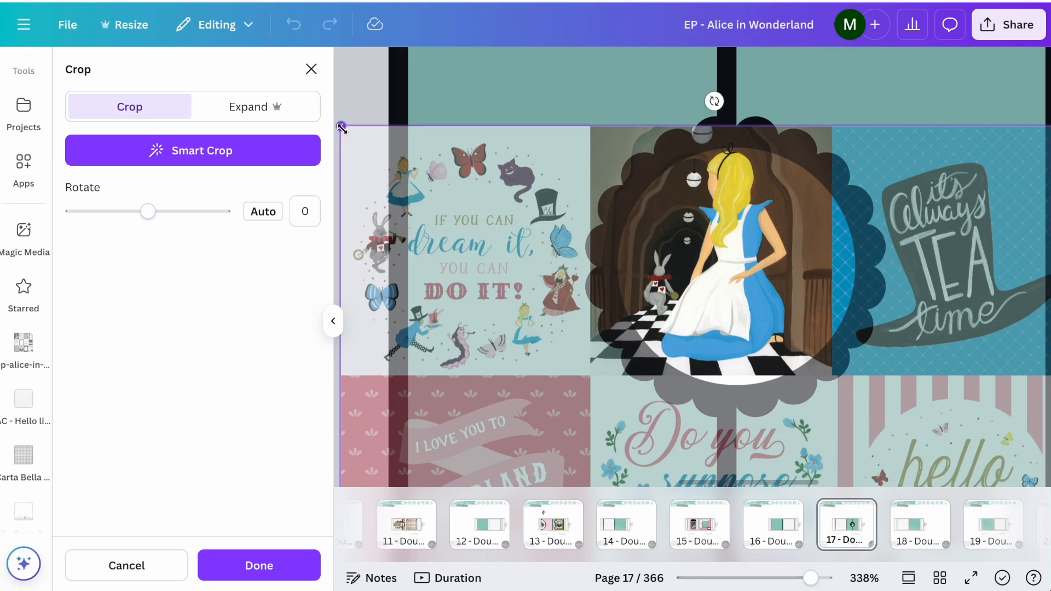
{"action": "left_click_drag", "start_coordinate": [342, 128], "coordinate": [300, 106]}
{"action": "left_click_drag", "start_coordinate": [623, 215], "coordinate": [662, 258]}
{"action": "left_click", "coordinate": [512, 290]}
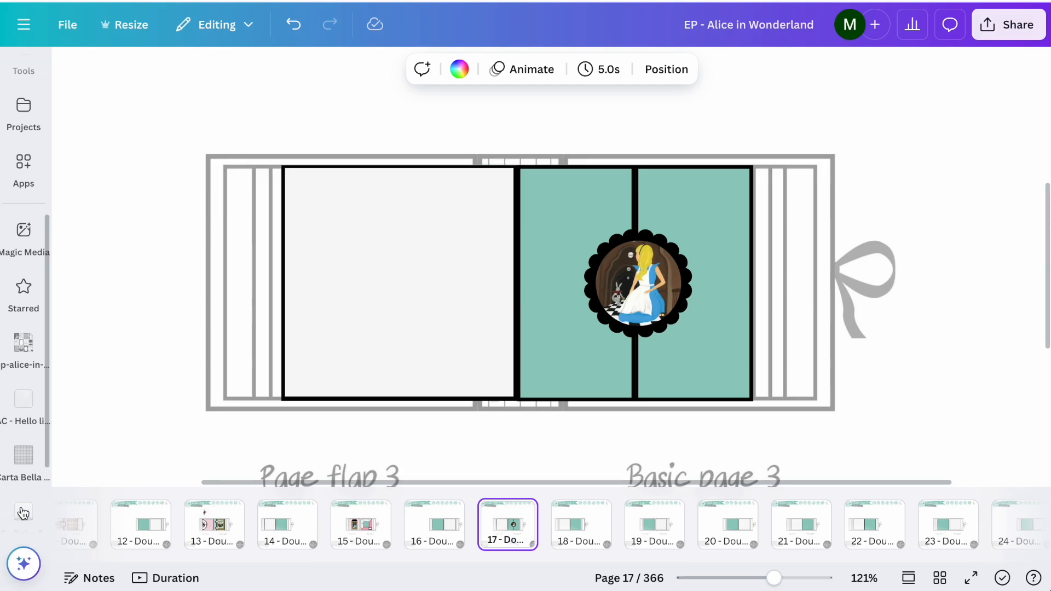
- Fill Page flap 3 on Double page 6 with the Alice-and-butterflies patterned paper from the other paper folder
{"action": "left_click", "coordinate": [16, 336]}
{"action": "left_click_drag", "start_coordinate": [189, 298], "coordinate": [548, 306]}
{"action": "left_click", "coordinate": [73, 70]}
{"action": "left_click", "coordinate": [72, 70]}
{"action": "left_click", "coordinate": [179, 193]}
{"action": "left_click_drag", "start_coordinate": [104, 446], "coordinate": [517, 328]}
{"action": "scroll", "coordinate": [518, 328], "scroll_direction": "up", "scroll_amount": 5}
{"action": "scroll", "coordinate": [507, 327], "scroll_direction": "up", "scroll_amount": 1}
{"action": "scroll", "coordinate": [495, 327], "scroll_direction": "down", "scroll_amount": 5}
{"action": "left_click", "coordinate": [333, 322]}
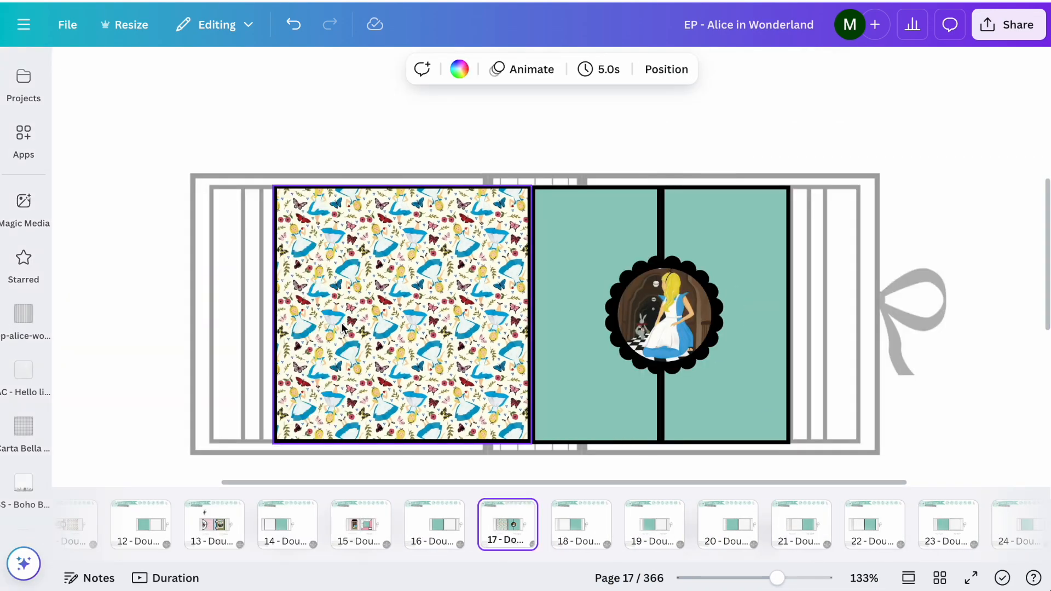
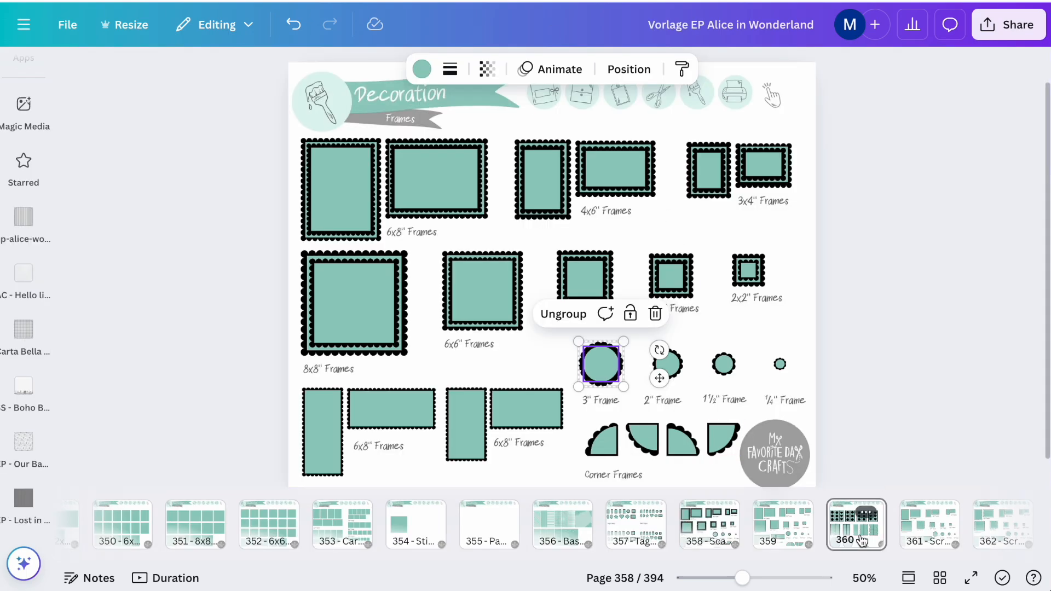
- Copy a narrow vertical panel from page 360 of the template design and align it with the outer edge of Page flap 3
{"action": "left_click", "coordinate": [862, 541]}
{"action": "left_click", "coordinate": [530, 318]}
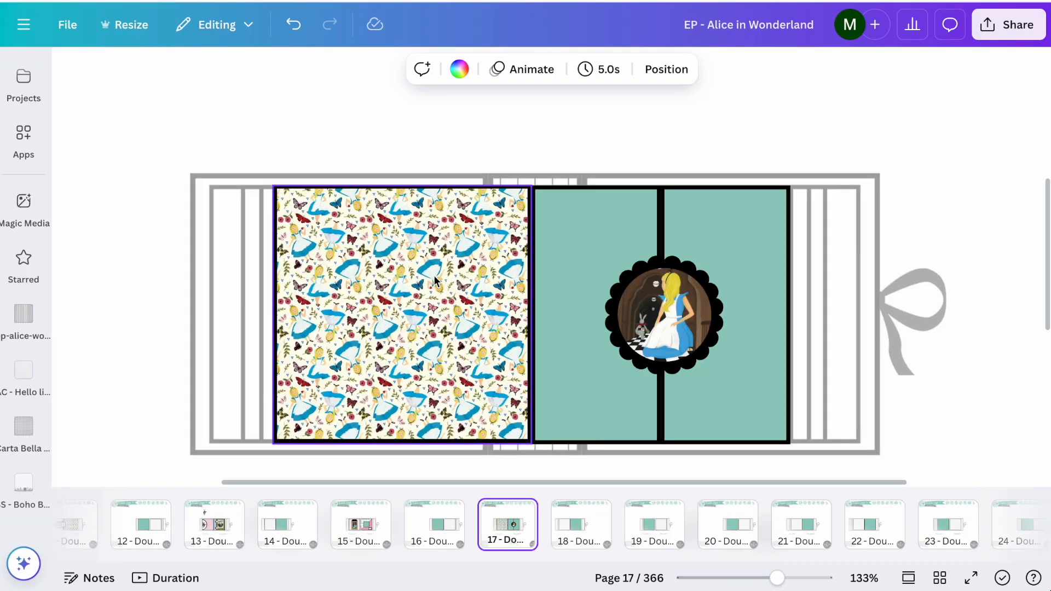
{"action": "key", "text": "super+v"}
{"action": "left_click_drag", "start_coordinate": [519, 397], "coordinate": [329, 279]}
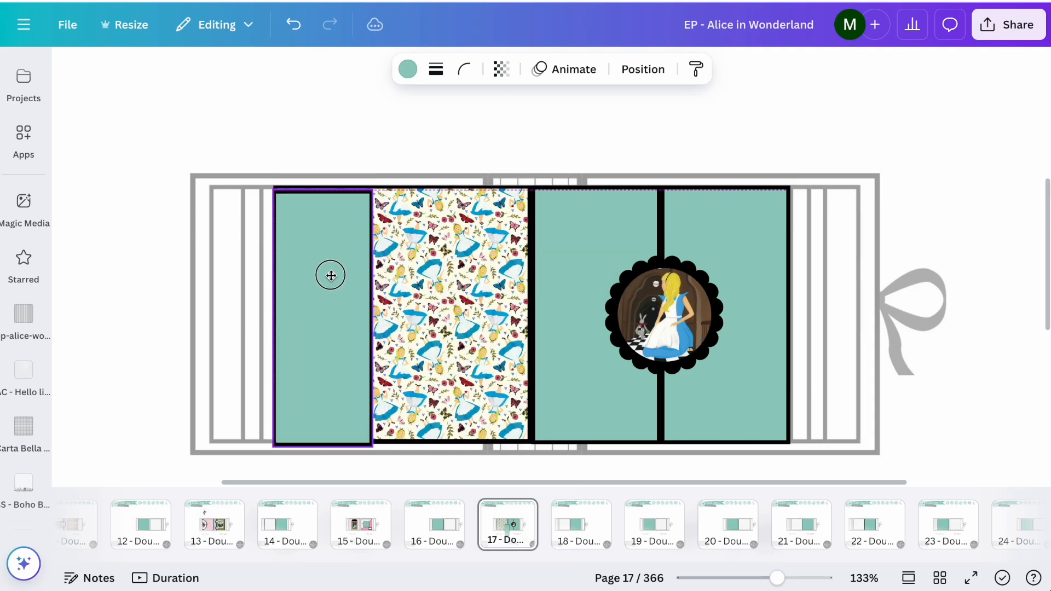
{"action": "left_click", "coordinate": [233, 120]}
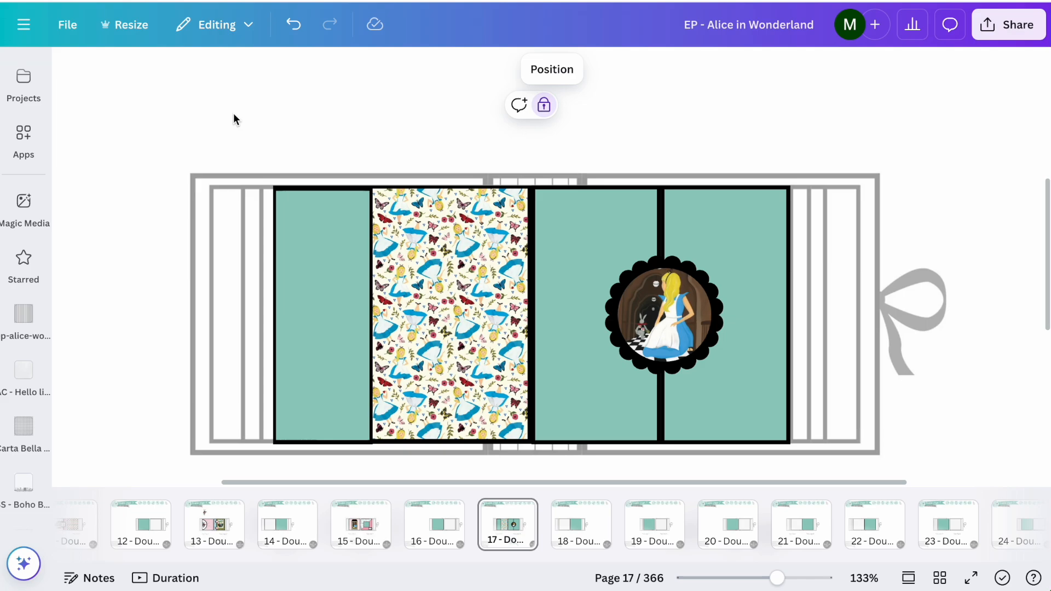
- Colour the narrow panel on Page flap 3 light pink (#FFE7ED)
{"action": "left_click", "coordinate": [309, 262]}
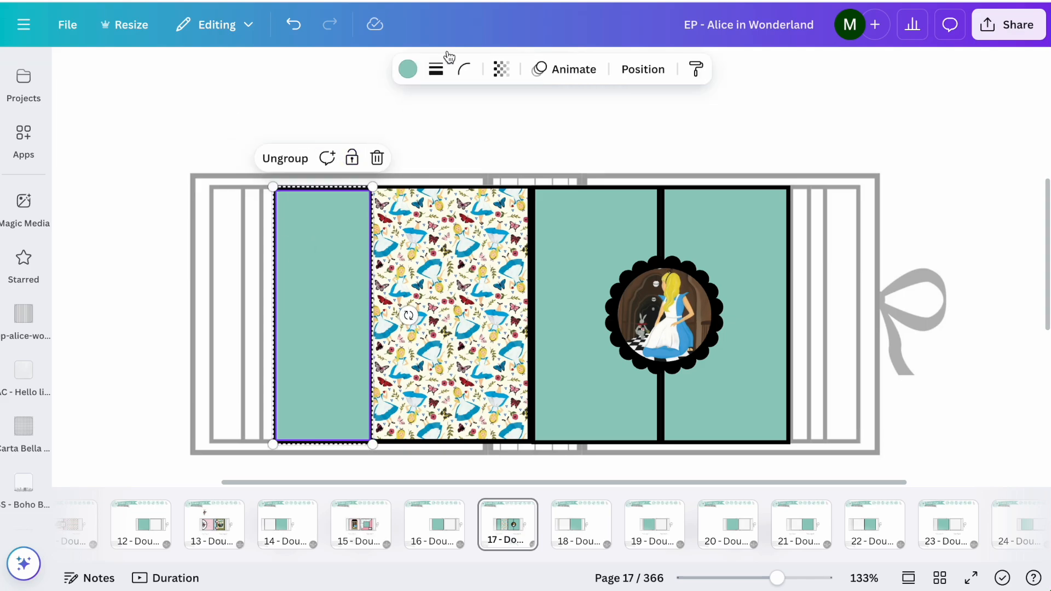
{"action": "left_click", "coordinate": [399, 80]}
{"action": "left_click", "coordinate": [258, 369]}
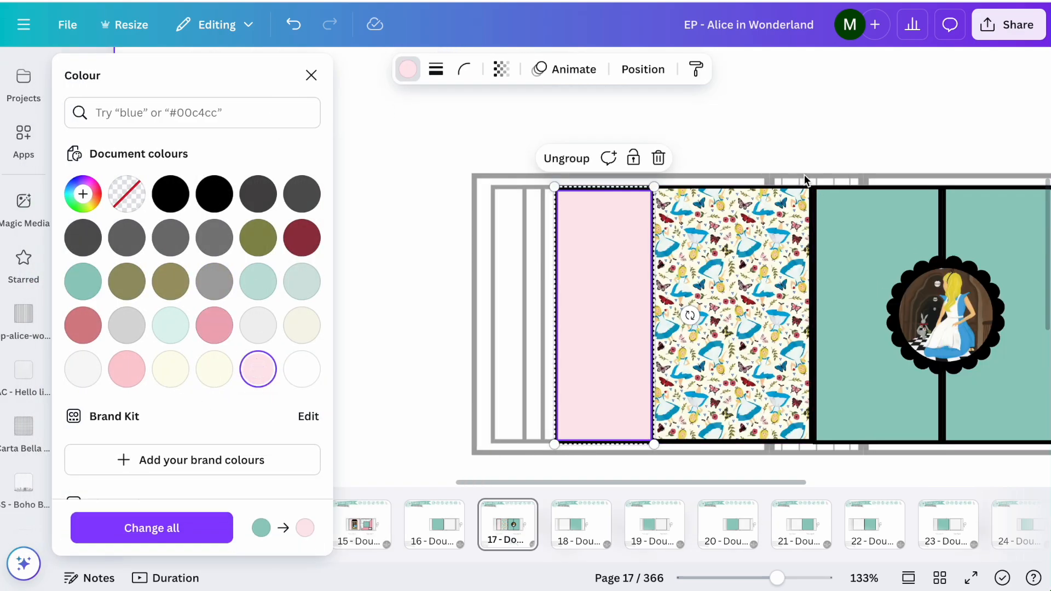
{"action": "left_click", "coordinate": [806, 176]}
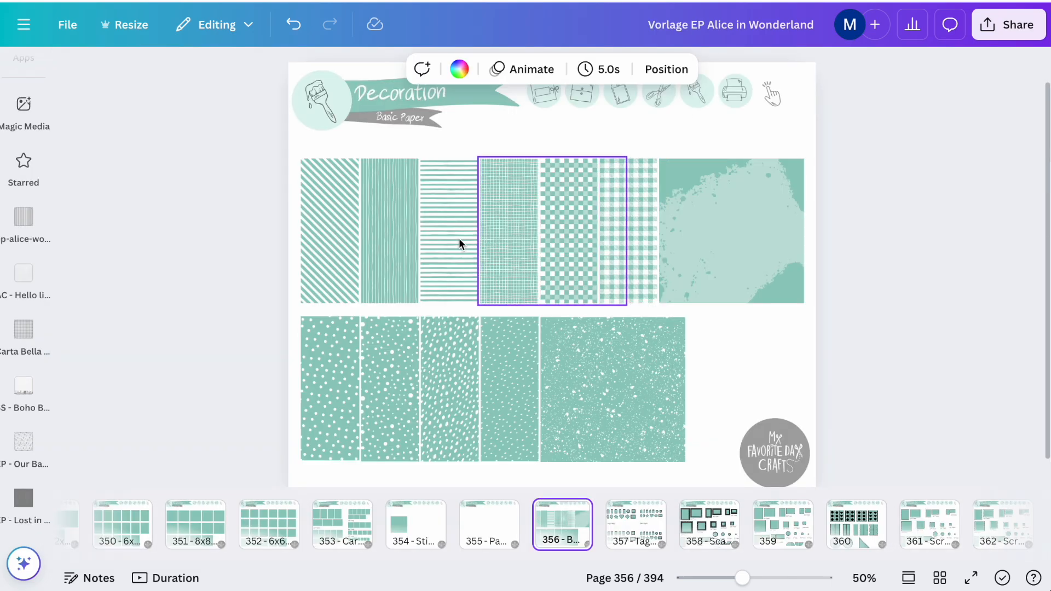
- Copy the horizontally striped basic paper from the template onto page 17 and rotate it so that the stripes run vertically
{"action": "left_click", "coordinate": [459, 245]}
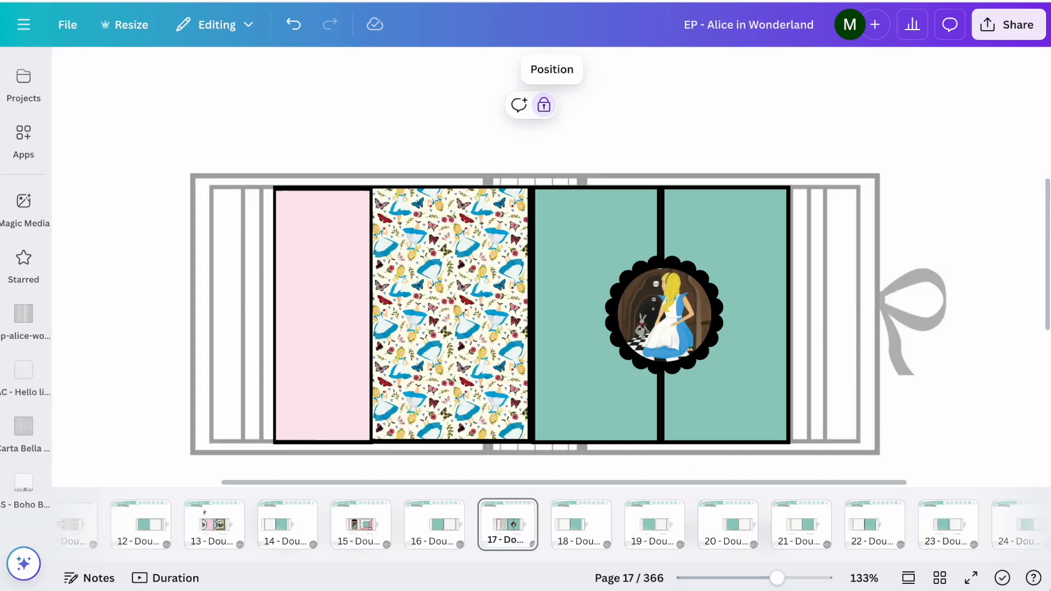
{"action": "key", "text": "ctrl+v"}
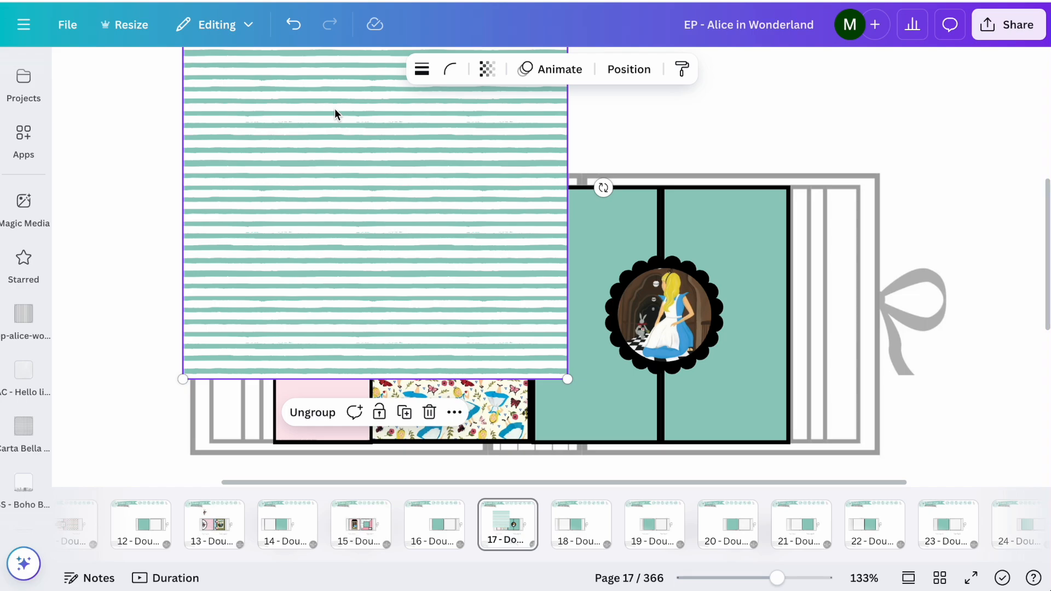
{"action": "left_click_drag", "start_coordinate": [603, 188], "coordinate": [364, 429]}
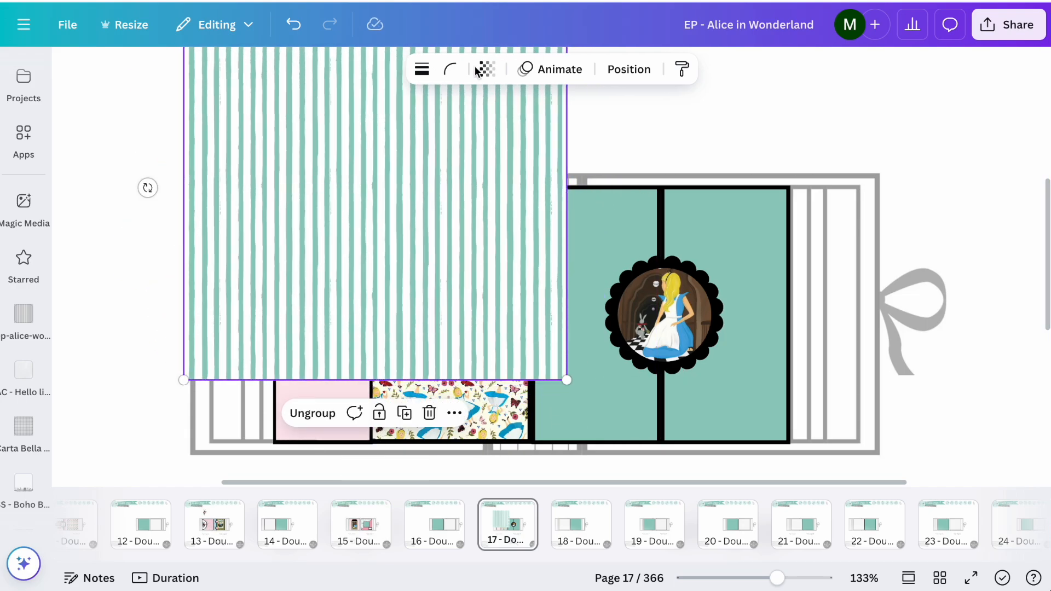
- Recolour the teal stripes of the basic paper to the document's olive green
{"action": "left_click", "coordinate": [425, 129]}
{"action": "left_click", "coordinate": [416, 69]}
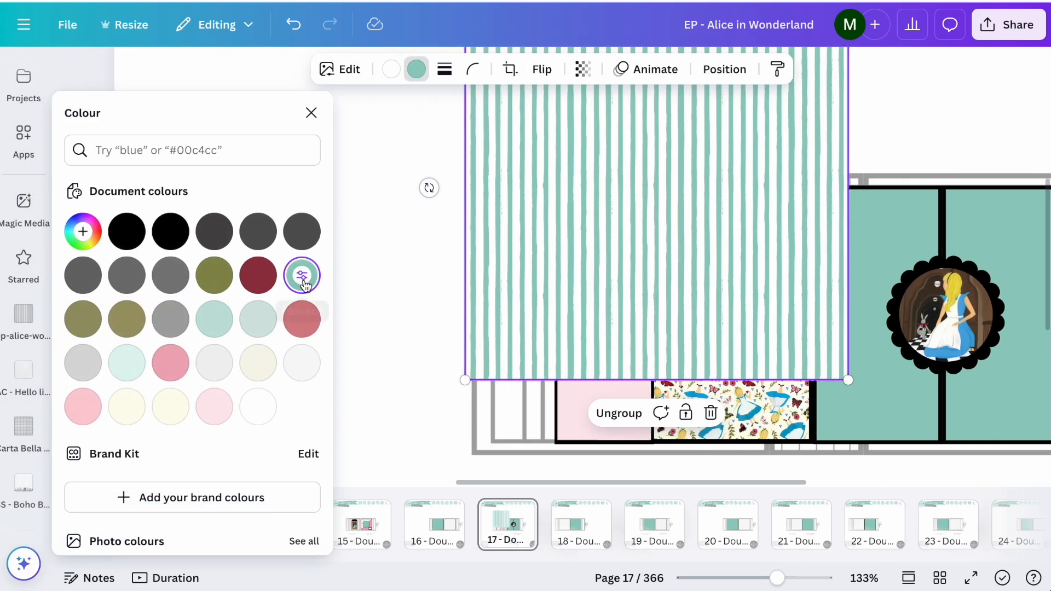
{"action": "left_click", "coordinate": [211, 287]}
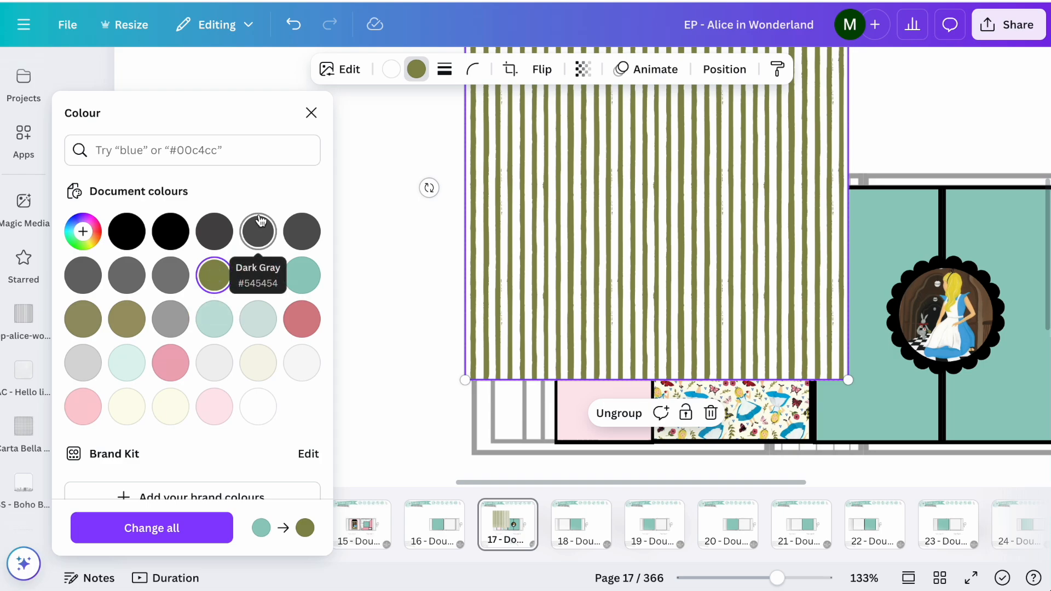
{"action": "left_click", "coordinate": [377, 197]}
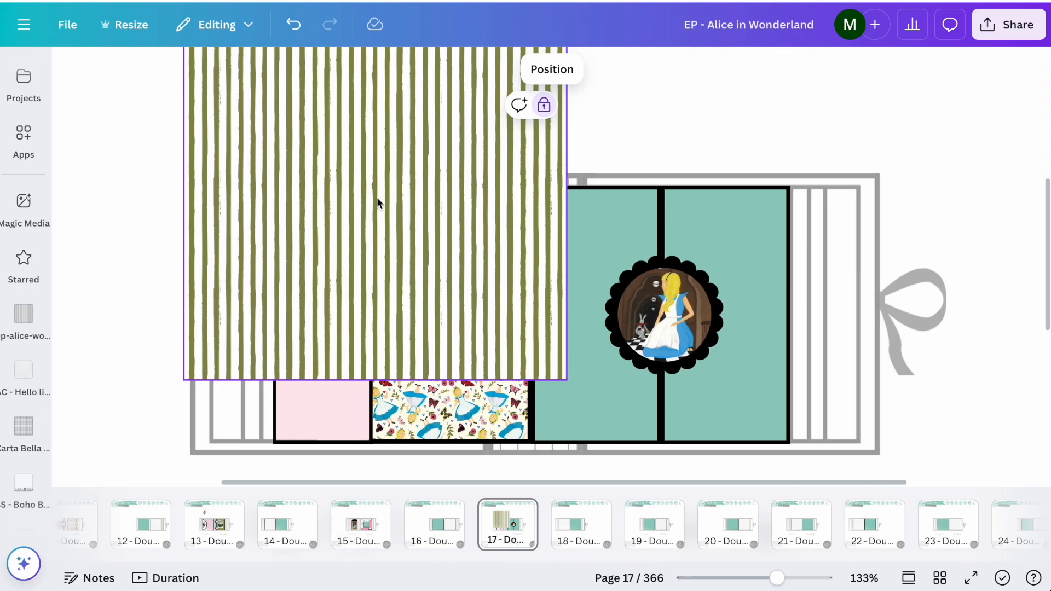
- Fill both halves of Basic page 3 behind the circle frame with the olive striped paper
{"action": "left_click_drag", "start_coordinate": [377, 197], "coordinate": [1041, 265]}
{"action": "scroll", "coordinate": [542, 193], "scroll_direction": "down", "scroll_amount": 3}
{"action": "left_click", "coordinate": [907, 225]}
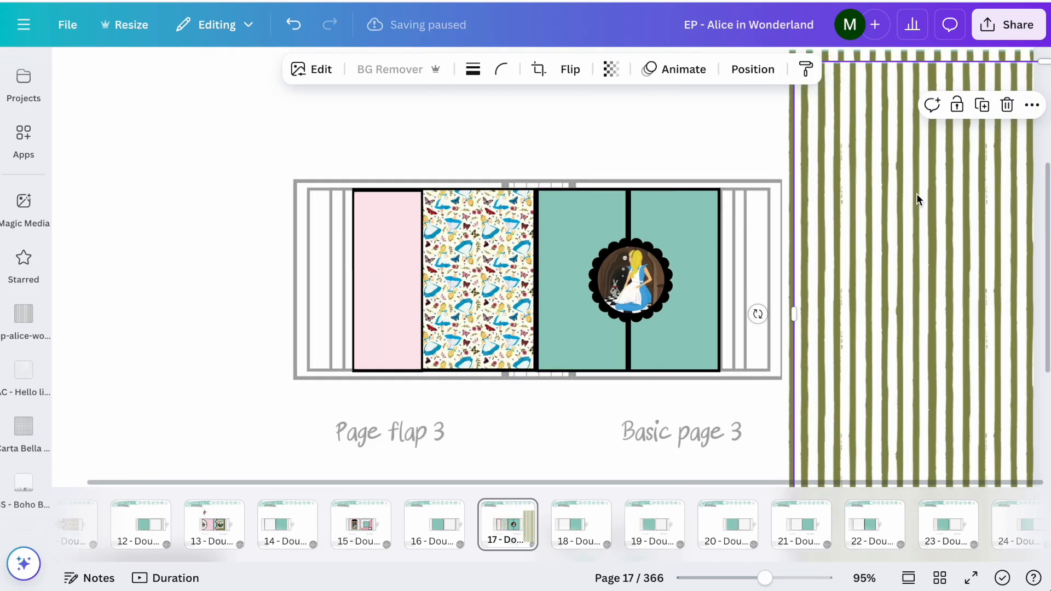
{"action": "left_click_drag", "start_coordinate": [916, 194], "coordinate": [606, 219]}
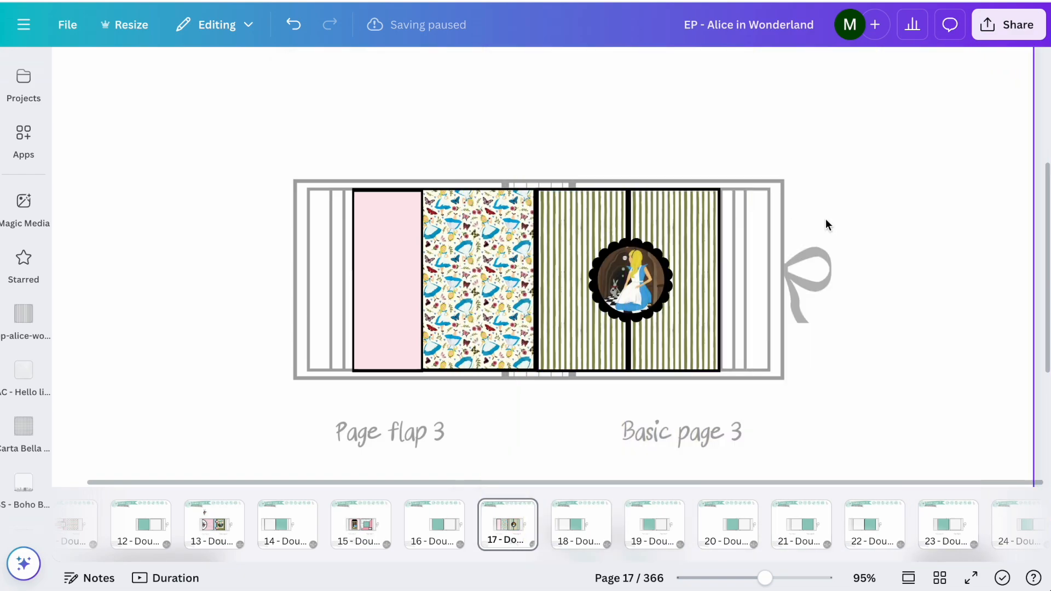
{"action": "scroll", "coordinate": [881, 212], "scroll_direction": "up", "scroll_amount": 1}
{"action": "scroll", "coordinate": [881, 212], "scroll_direction": "up", "scroll_amount": 5}
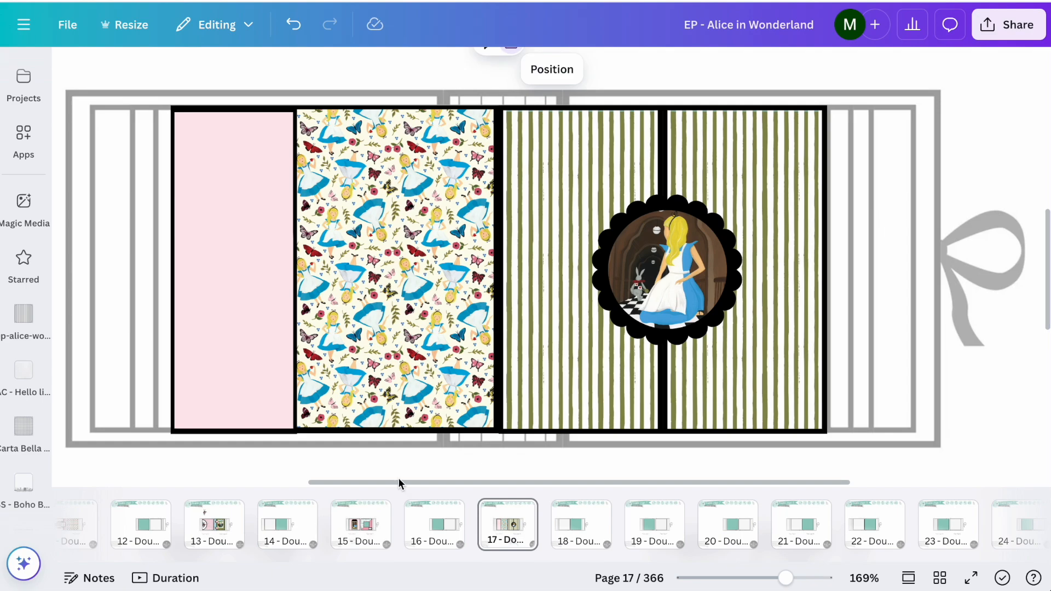
- Copy the "I'm late, I'm late" quote text from page 13 onto the pink panel of Page flap 3 on page 17
{"action": "left_click", "coordinate": [356, 526]}
{"action": "left_click", "coordinate": [214, 524]}
{"action": "left_click", "coordinate": [681, 419]}
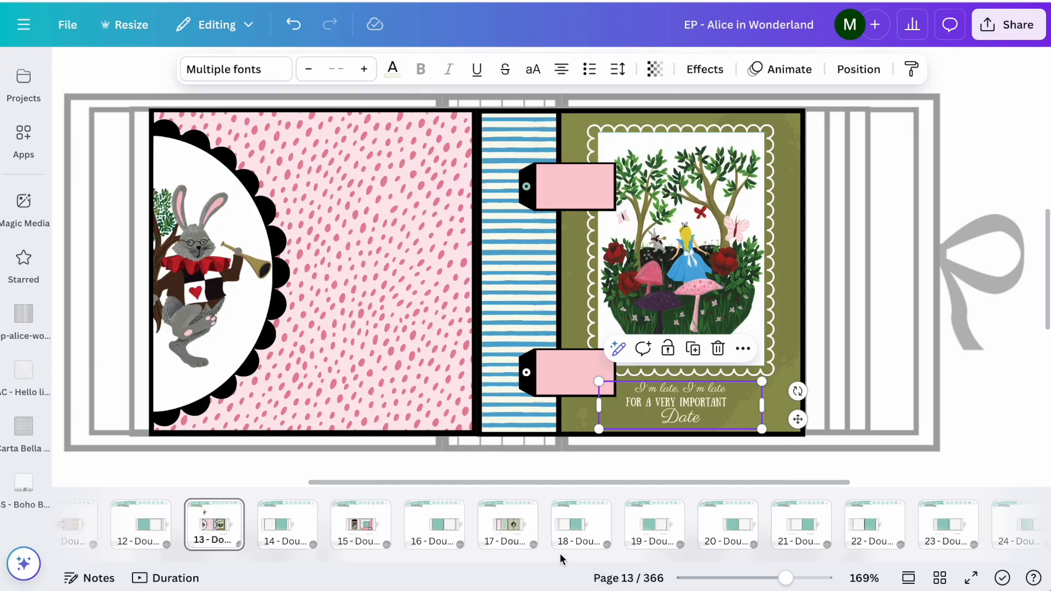
{"action": "left_click", "coordinate": [508, 525]}
{"action": "key", "text": "ctrl+v"}
{"action": "left_click_drag", "start_coordinate": [680, 405], "coordinate": [225, 293]}
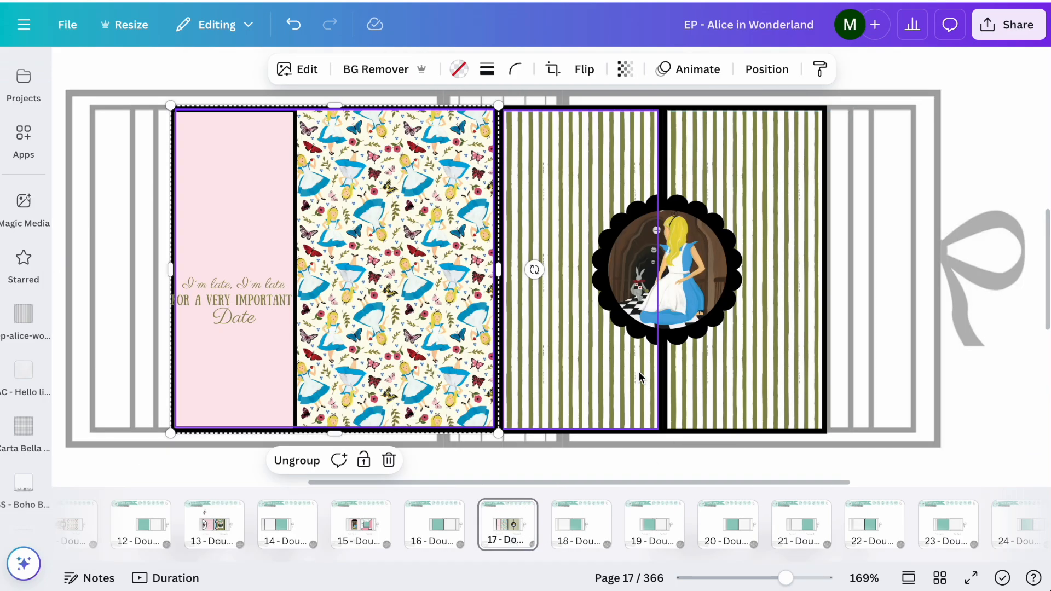
- Replace the copied quote with "All our DREAMS can come true If we have the COURAGE to pursue them"
{"action": "left_click", "coordinate": [234, 304]}
{"action": "type", "text": "All our DREAMS can come"}
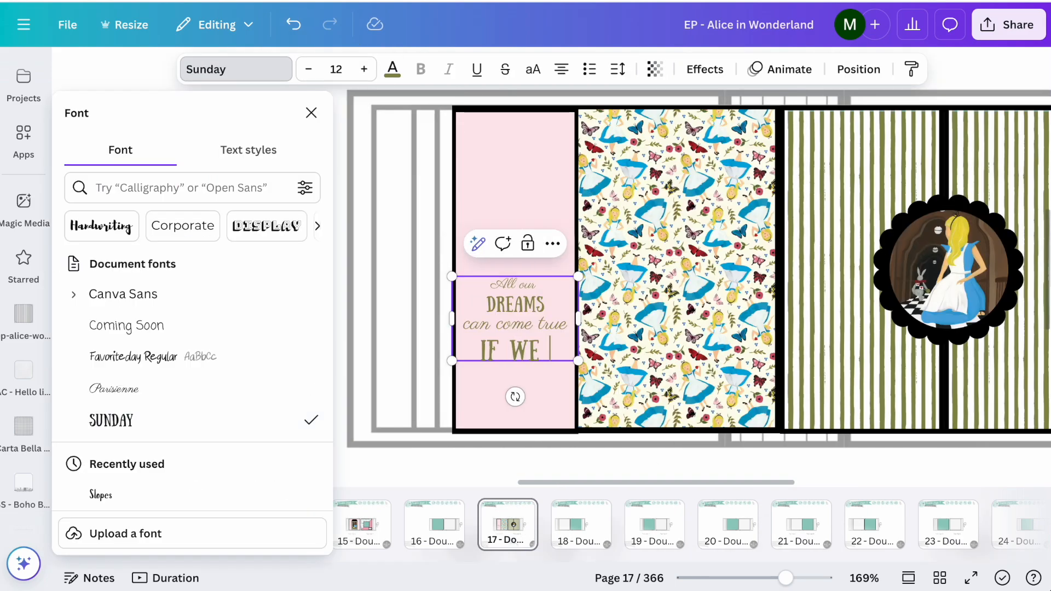
{"action": "type", "text": "HAVE THE"}
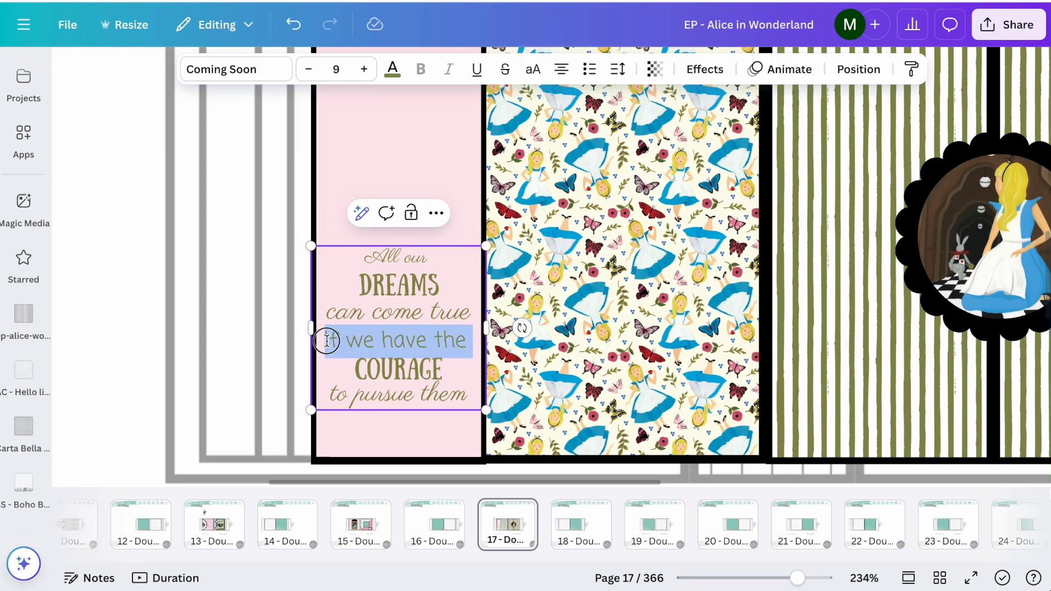
- Change the font of the line "If we have the" and centre the quote across the lower part of the pink panel
{"action": "left_click", "coordinate": [236, 69]}
{"action": "left_click", "coordinate": [402, 304]}
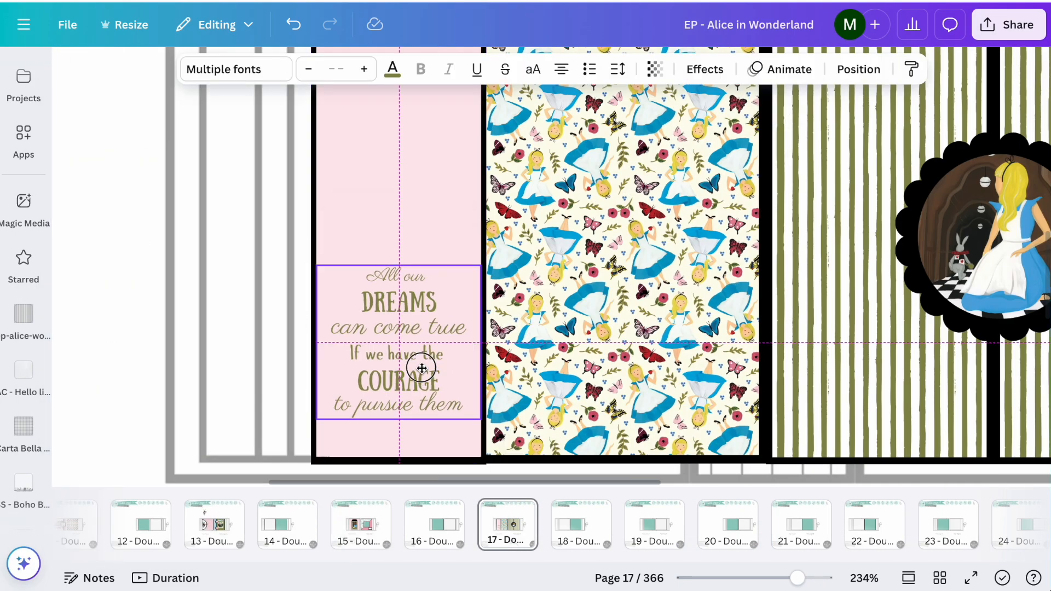
{"action": "scroll", "coordinate": [418, 361], "scroll_direction": "down", "scroll_amount": 3}
{"action": "left_click", "coordinate": [268, 300]}
{"action": "scroll", "coordinate": [268, 300], "scroll_direction": "up", "scroll_amount": 3}
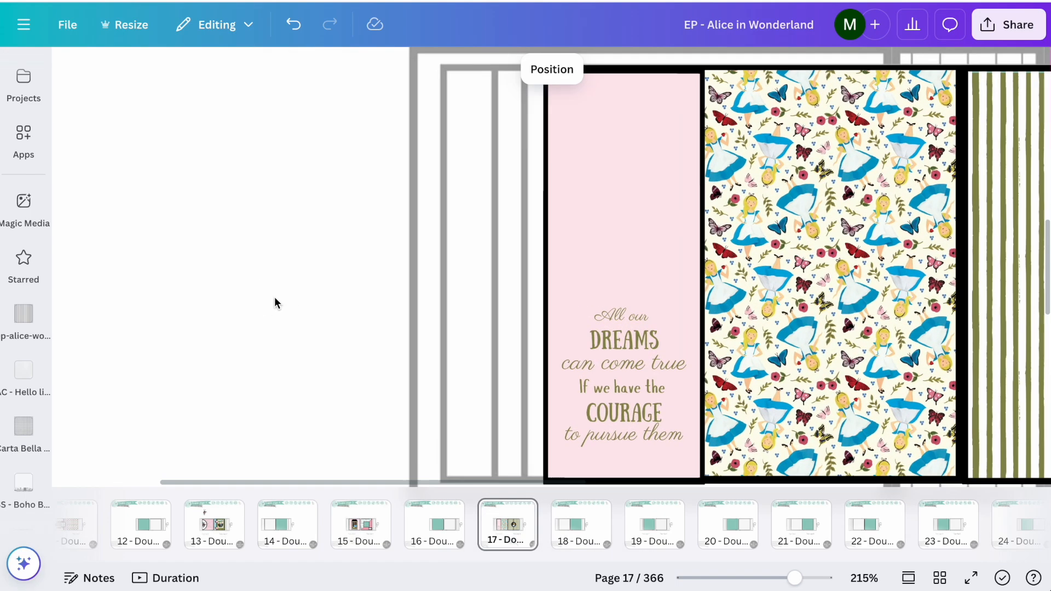
- Recolour the quote panel with the rose pink sampled from a butterfly in the Alice patterned paper
{"action": "scroll", "coordinate": [678, 171], "scroll_direction": "right", "scroll_amount": 5}
{"action": "scroll", "coordinate": [506, 186], "scroll_direction": "down", "scroll_amount": 2}
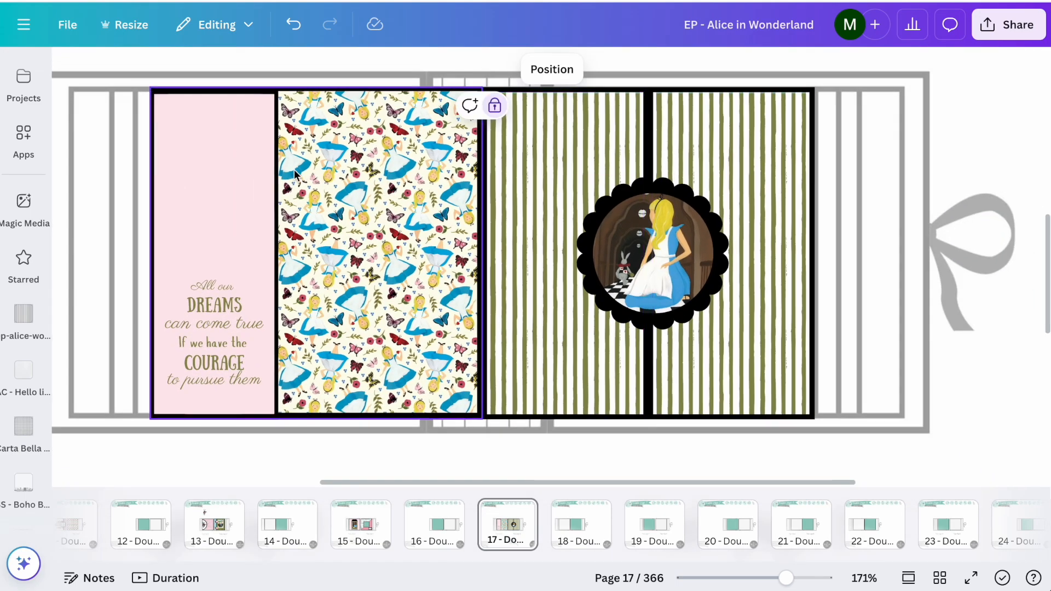
{"action": "left_click", "coordinate": [203, 189]}
{"action": "left_click", "coordinate": [407, 69]}
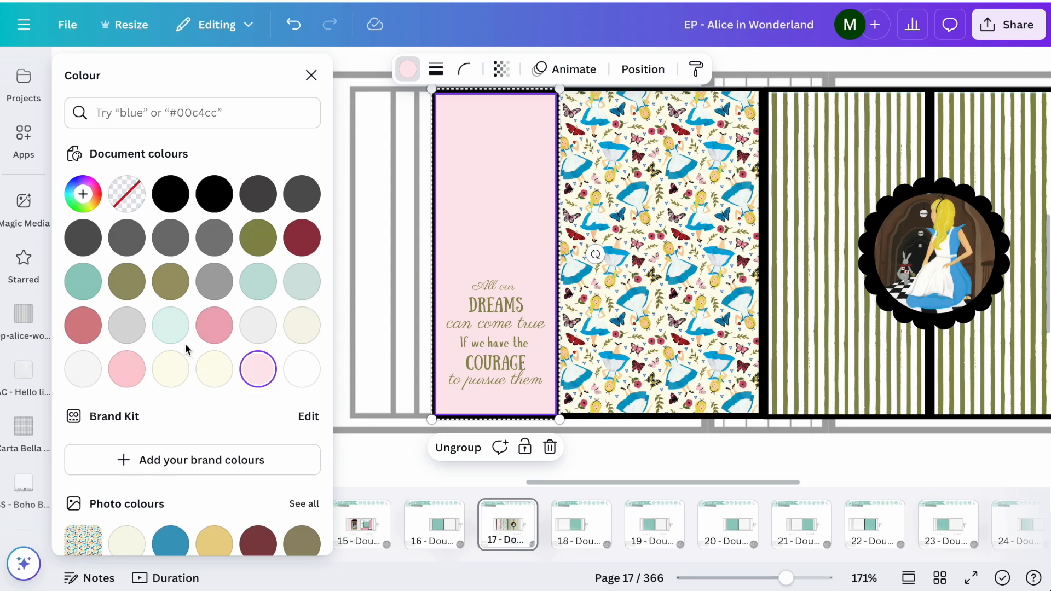
{"action": "left_click", "coordinate": [84, 193]}
{"action": "left_click", "coordinate": [279, 394]}
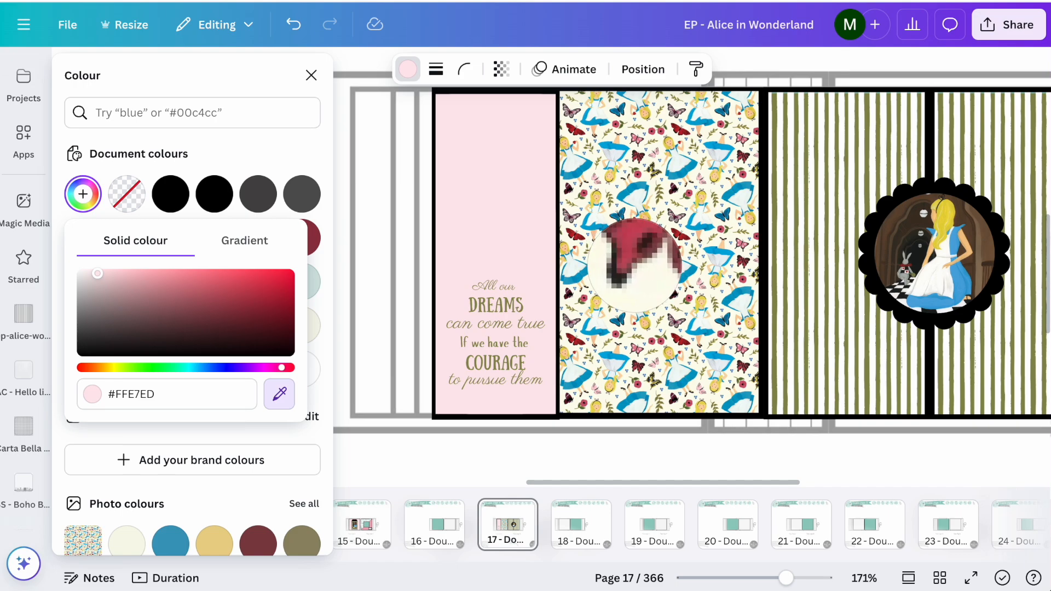
{"action": "left_click", "coordinate": [634, 262]}
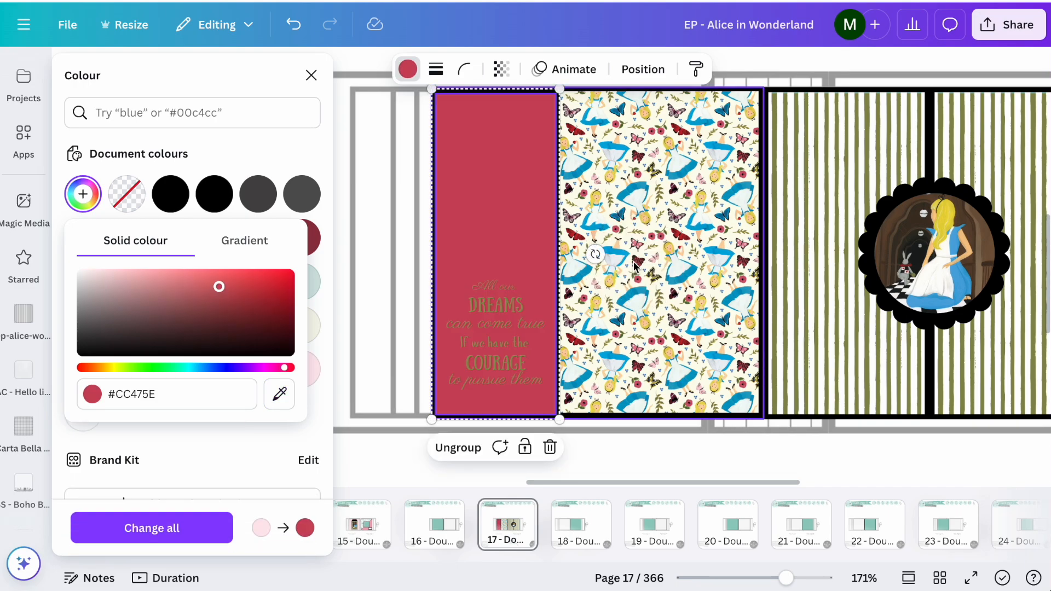
{"action": "left_click", "coordinate": [281, 404]}
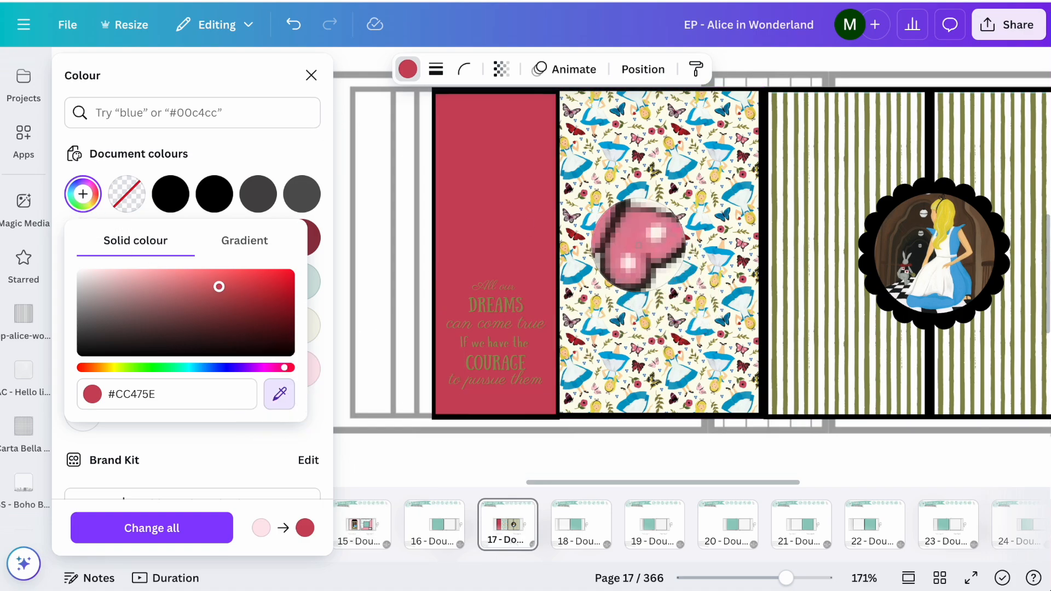
{"action": "left_click", "coordinate": [639, 245]}
- Set the quote's text colour to the document's pale cream
{"action": "left_click", "coordinate": [519, 290]}
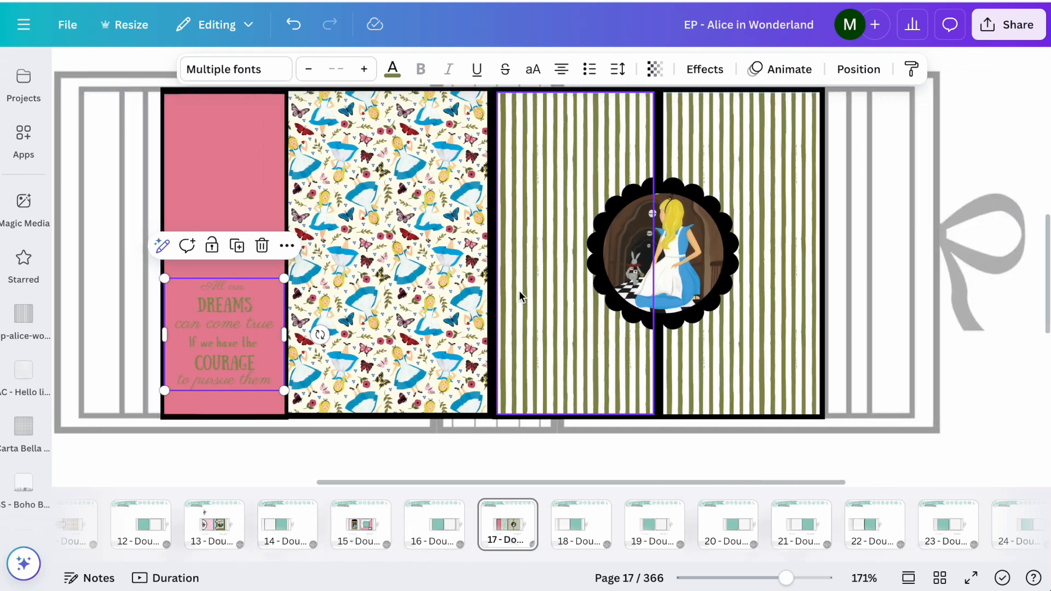
{"action": "left_click", "coordinate": [393, 69]}
{"action": "left_click", "coordinate": [214, 407]}
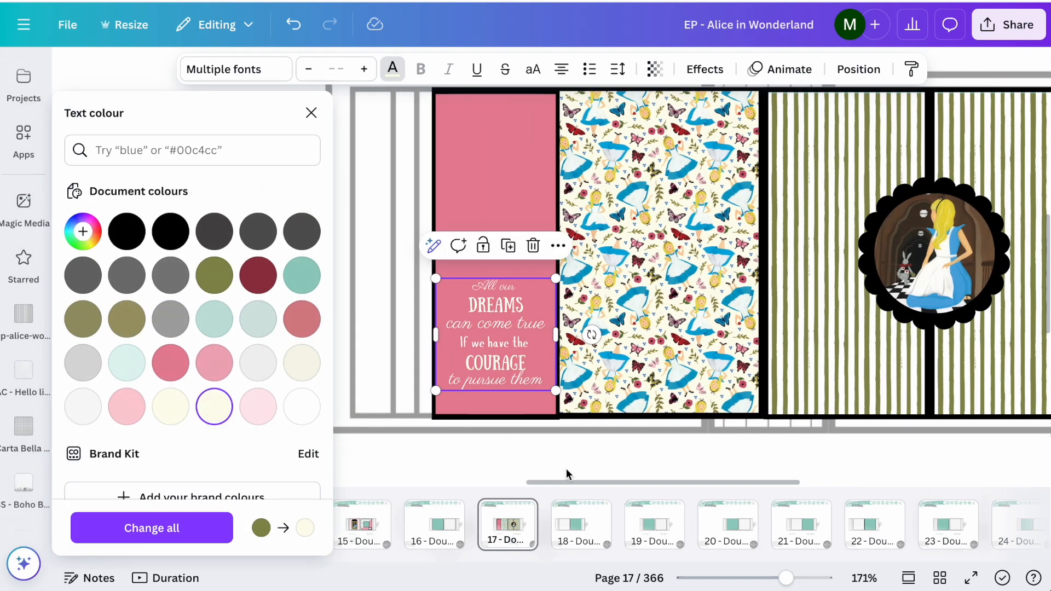
{"action": "left_click", "coordinate": [555, 447]}
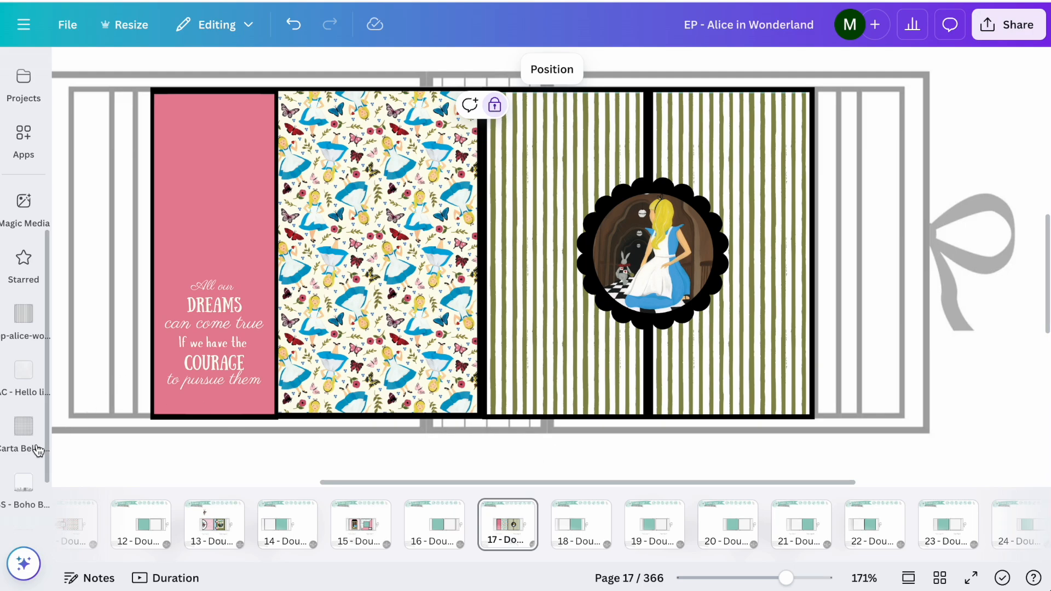
- Insert the blue butterfly from the ep-alice-in-wonderland-Ephemera folder
{"action": "scroll", "coordinate": [39, 449], "scroll_direction": "down", "scroll_amount": 2}
{"action": "mouse_move", "coordinate": [23, 289]}
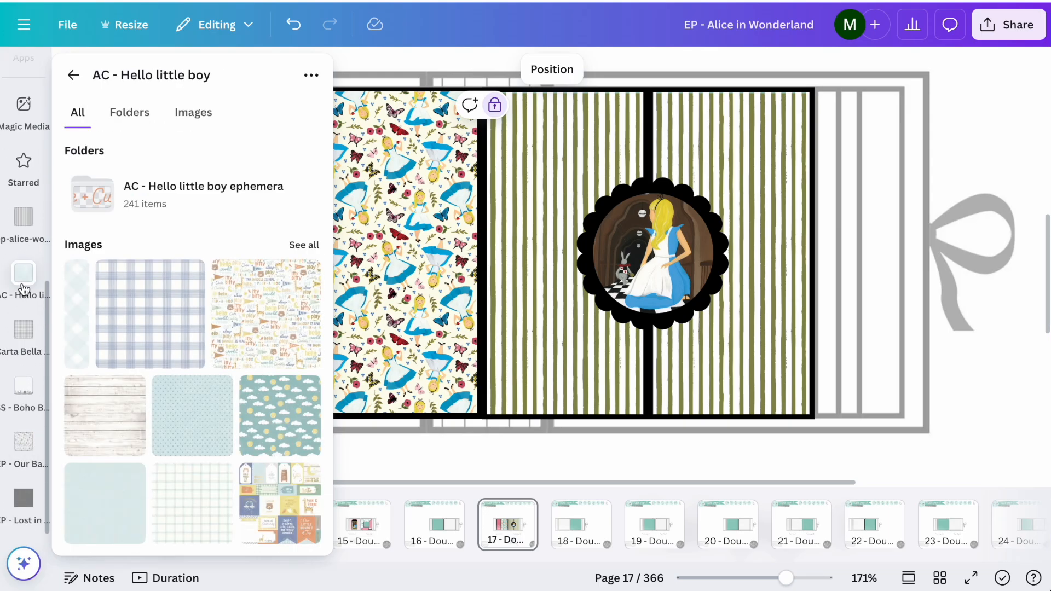
{"action": "left_click", "coordinate": [24, 241]}
{"action": "left_click", "coordinate": [75, 69]}
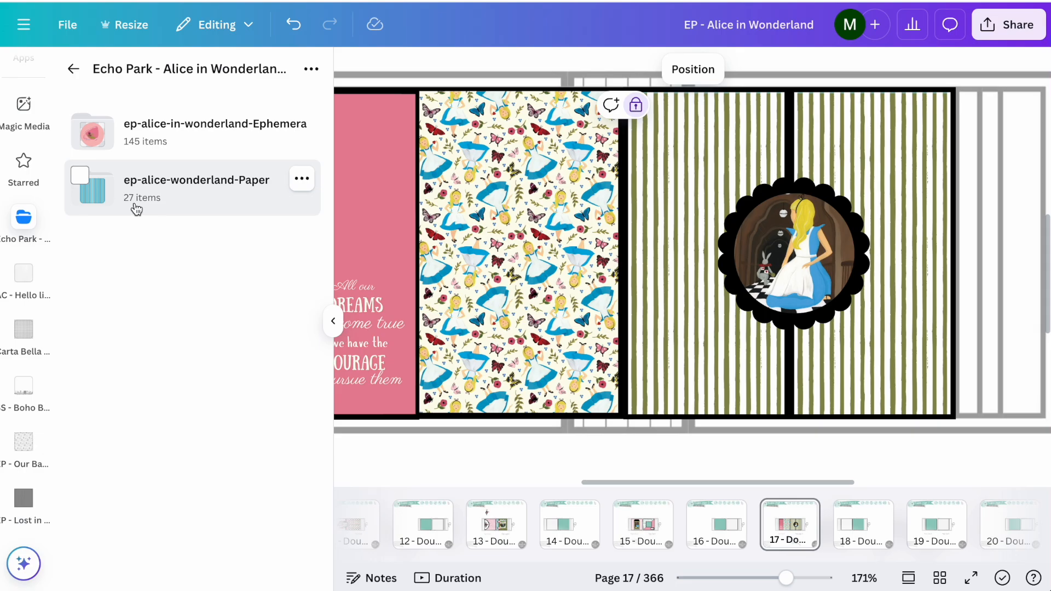
{"action": "left_click", "coordinate": [134, 139]}
{"action": "scroll", "coordinate": [159, 372], "scroll_direction": "down", "scroll_amount": 10}
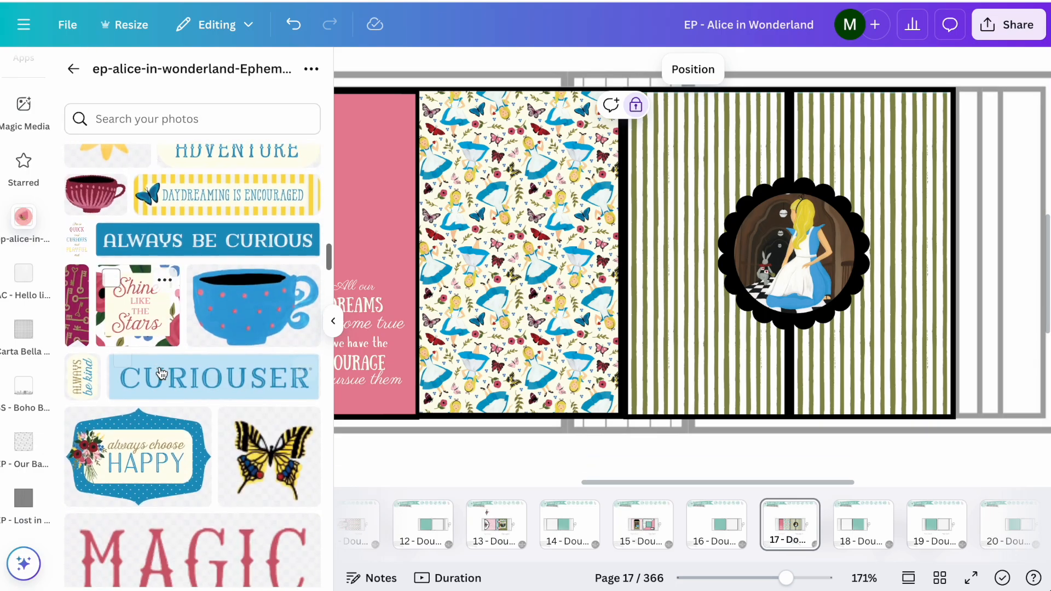
{"action": "scroll", "coordinate": [161, 373], "scroll_direction": "down", "scroll_amount": 15}
{"action": "scroll", "coordinate": [161, 373], "scroll_direction": "up", "scroll_amount": 3}
{"action": "left_click", "coordinate": [249, 345]}
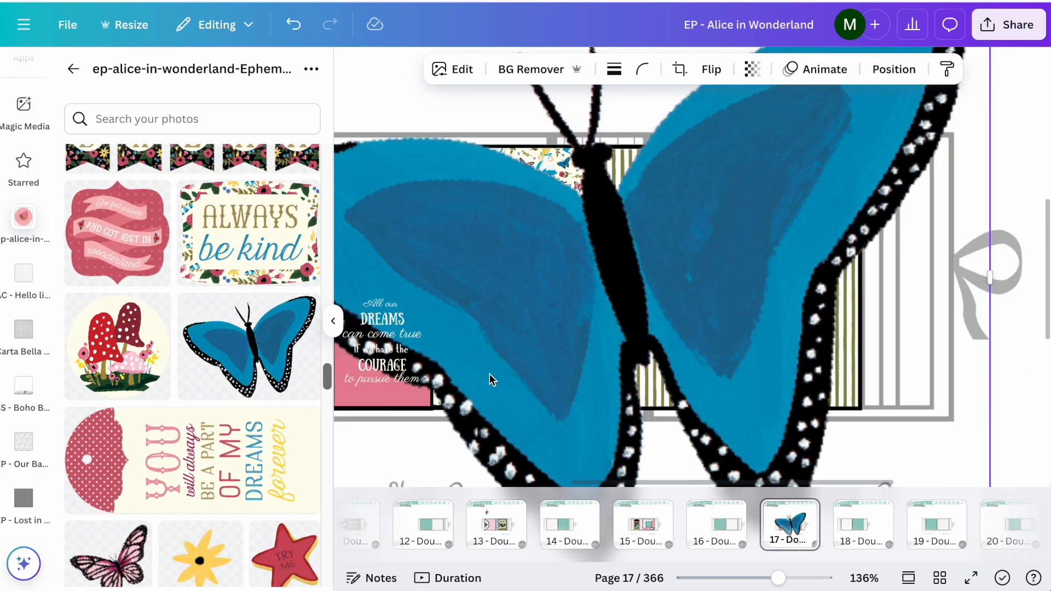
- Shrink the blue butterfly and place it above the quote at the outer edge of the pink panel
{"action": "scroll", "coordinate": [490, 373], "scroll_direction": "down", "scroll_amount": 5}
{"action": "left_click", "coordinate": [333, 321]}
{"action": "left_click_drag", "start_coordinate": [789, 139], "coordinate": [408, 530]}
{"action": "left_click_drag", "start_coordinate": [334, 474], "coordinate": [414, 334]}
{"action": "left_click", "coordinate": [422, 272]}
{"action": "scroll", "coordinate": [409, 318], "scroll_direction": "up", "scroll_amount": 5}
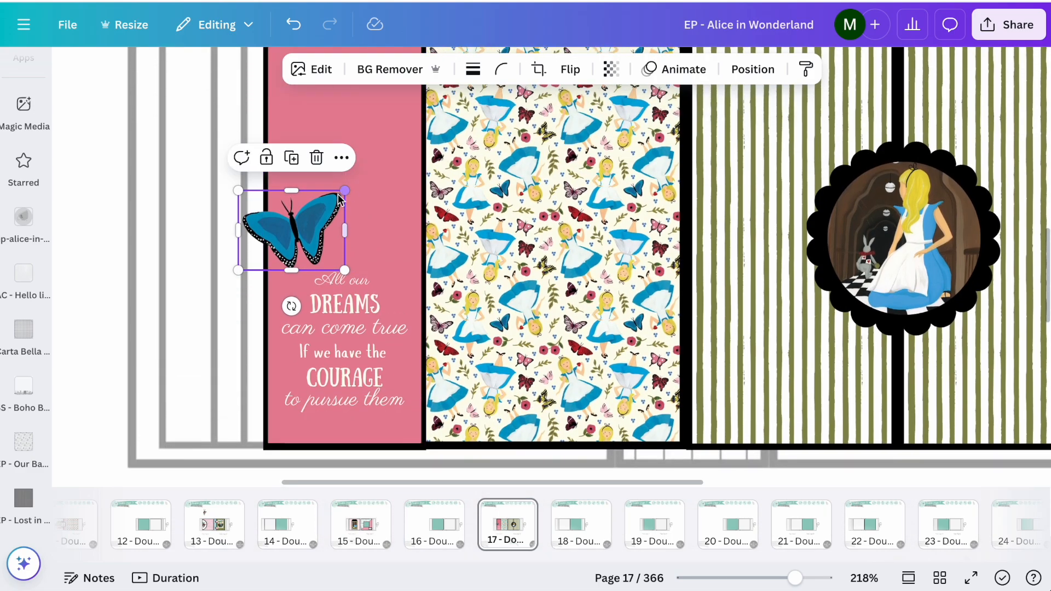
{"action": "left_click_drag", "start_coordinate": [339, 195], "coordinate": [301, 242]}
{"action": "left_click", "coordinate": [181, 408]}
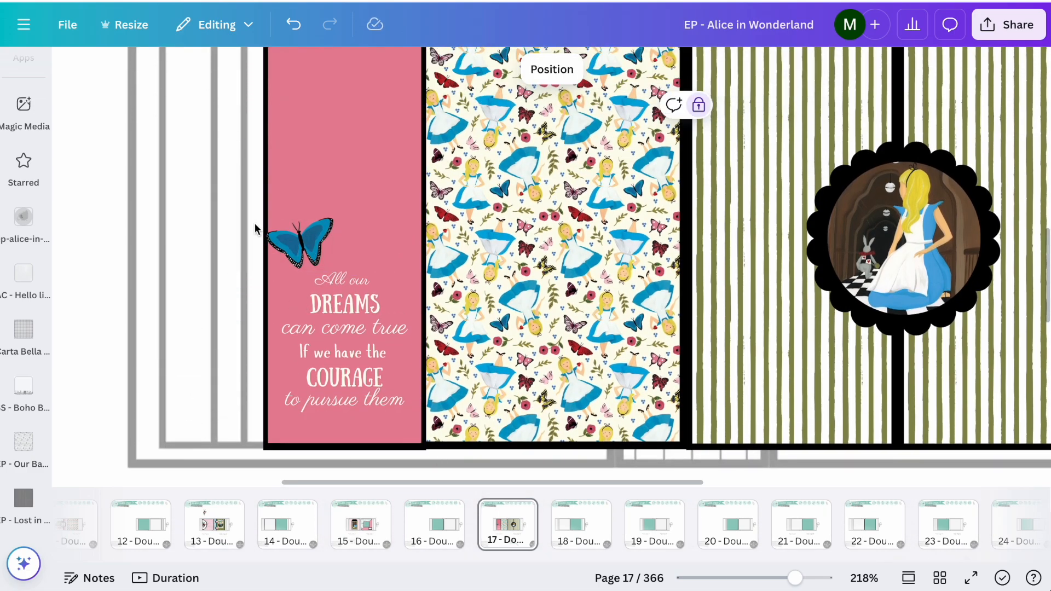
- Shrink the blue butterfly slightly so that its wing sits inside the pink panel's outer edge
{"action": "left_click", "coordinate": [284, 236]}
{"action": "left_click_drag", "start_coordinate": [267, 218], "coordinate": [277, 227]}
{"action": "left_click", "coordinate": [205, 297]}
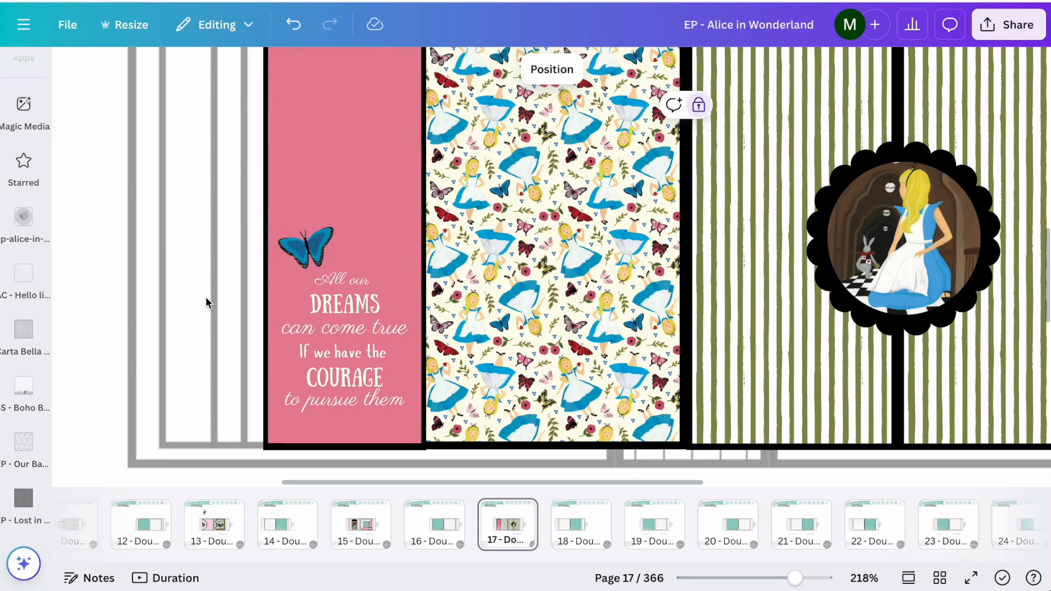
- Copy the closed Page Style 2 Option 1 template from the page styles onto Basic page 3 of Double page 7
{"action": "scroll", "coordinate": [205, 297], "scroll_direction": "down", "scroll_amount": 2}
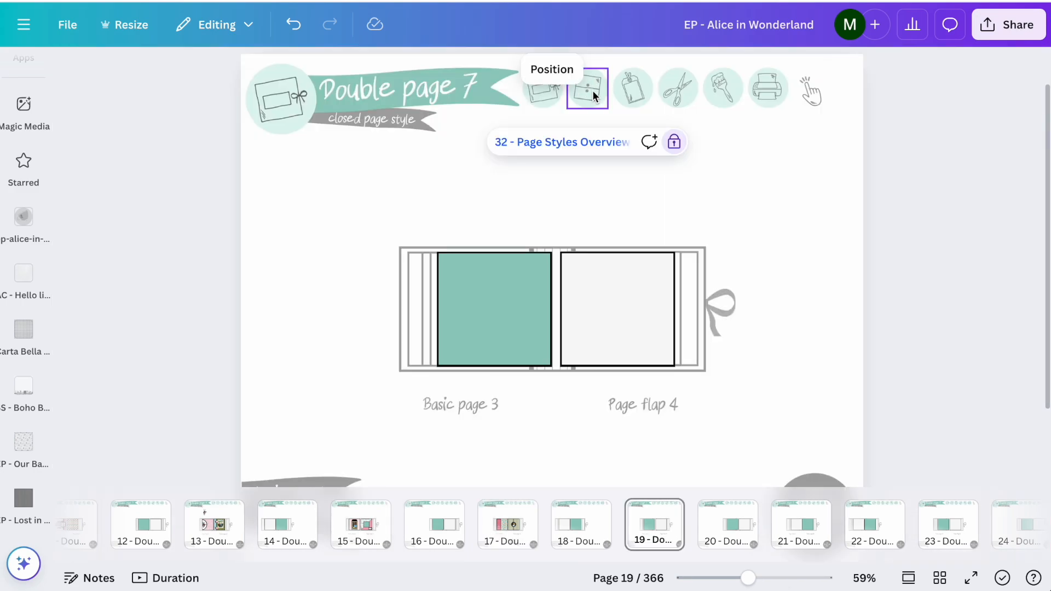
{"action": "left_click", "coordinate": [594, 96]}
{"action": "left_click", "coordinate": [613, 124]}
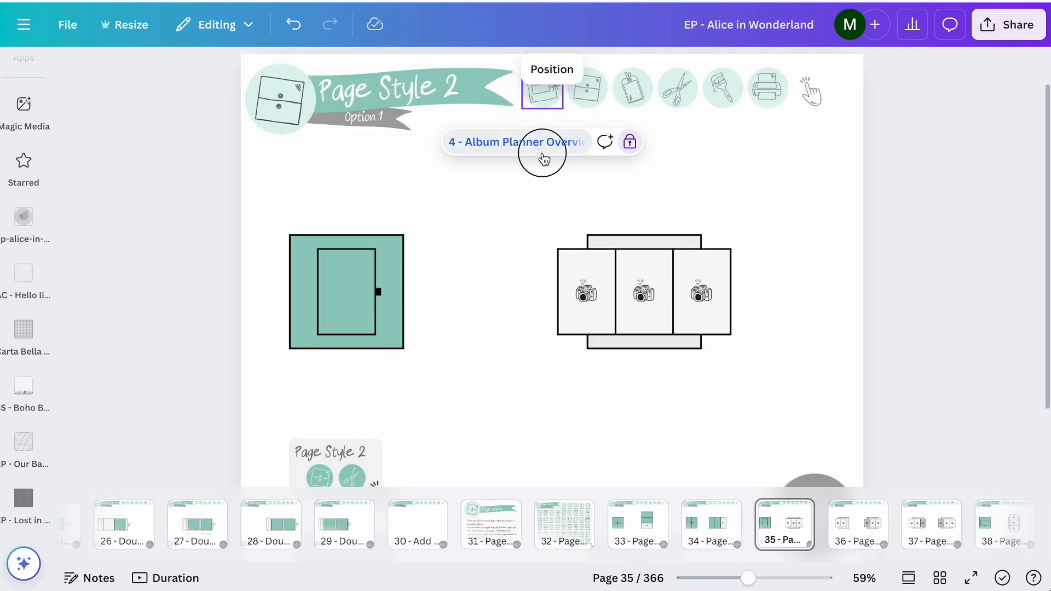
{"action": "left_click", "coordinate": [544, 158]}
{"action": "left_click", "coordinate": [615, 313]}
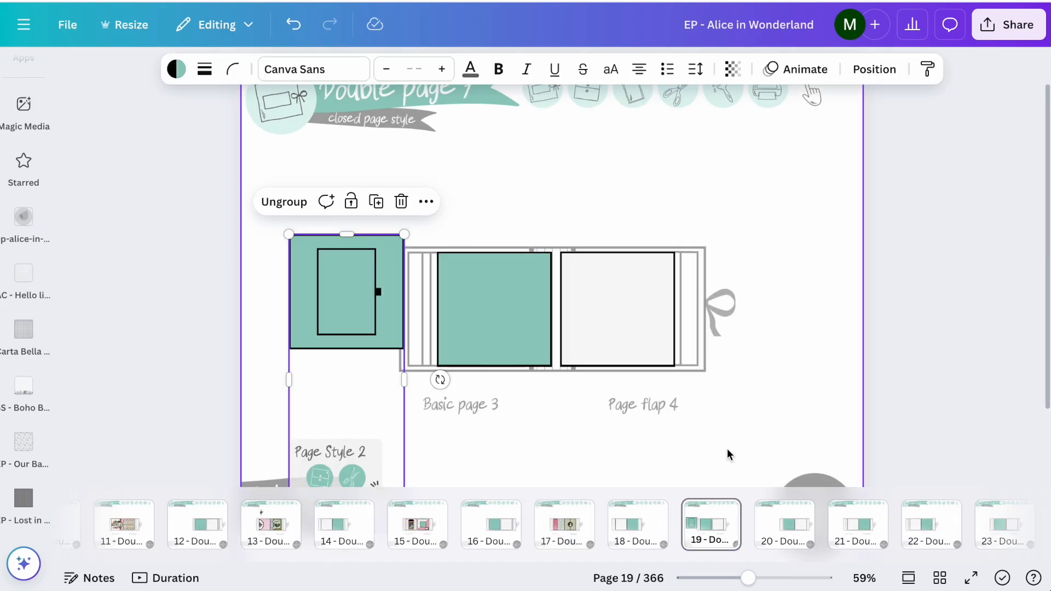
{"action": "left_click_drag", "start_coordinate": [346, 292], "coordinate": [494, 310]}
- Fill Page flap 4 with the framed-portraits paper from the ep-alice-wonderland-Paper folder
{"action": "scroll", "coordinate": [298, 323], "scroll_direction": "down", "scroll_amount": 2}
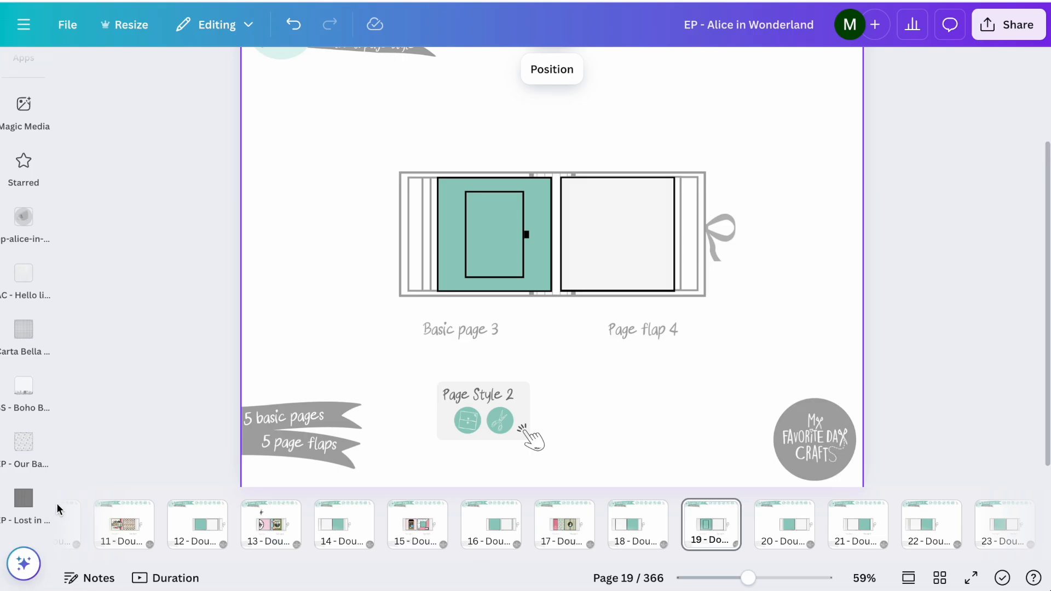
{"action": "left_click", "coordinate": [21, 236]}
{"action": "left_click", "coordinate": [74, 70]}
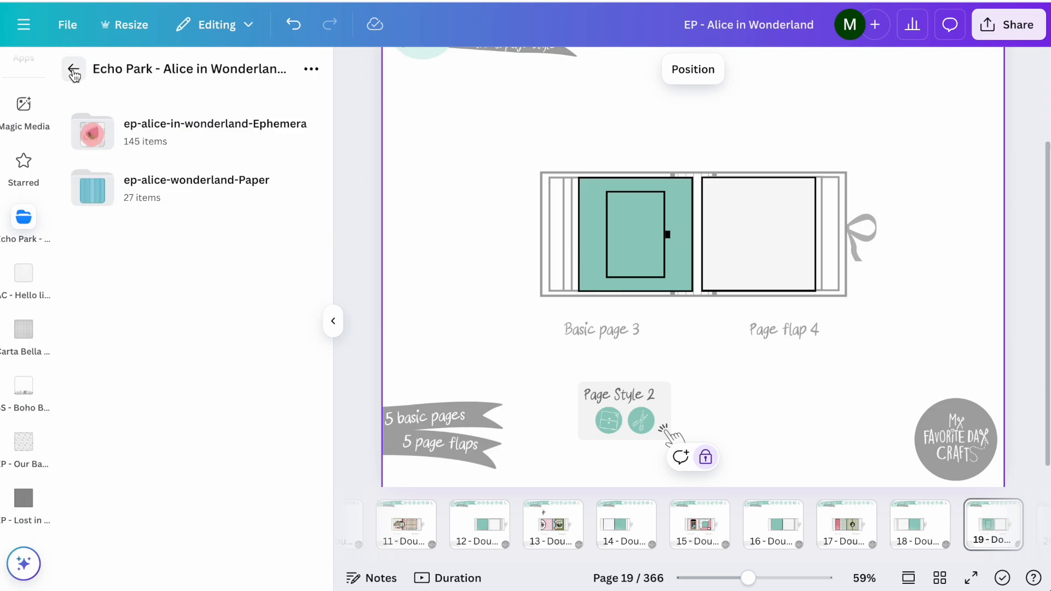
{"action": "left_click", "coordinate": [143, 199]}
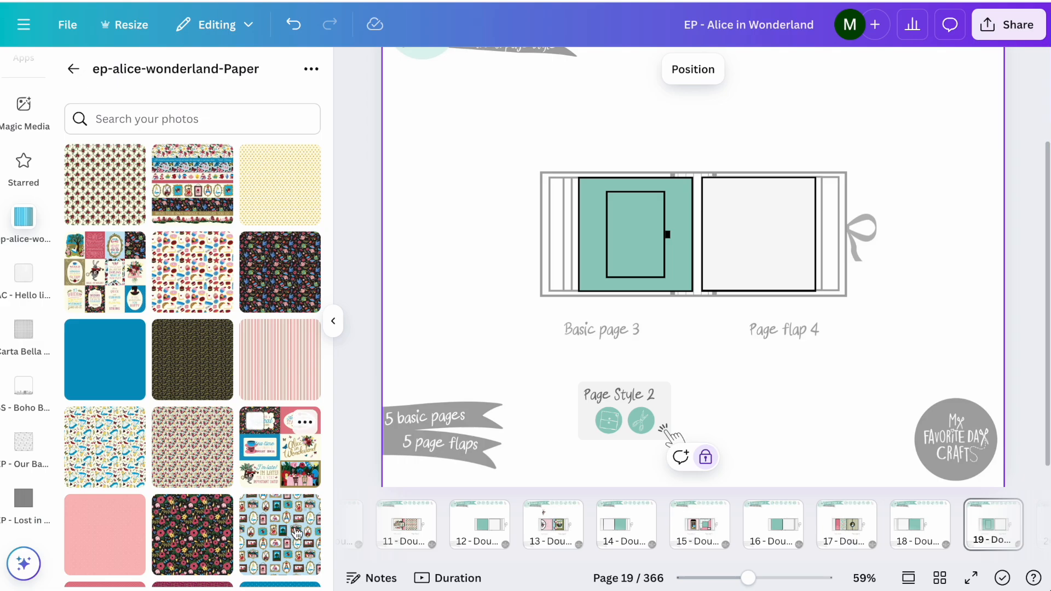
{"action": "left_click_drag", "start_coordinate": [283, 548], "coordinate": [728, 266]}
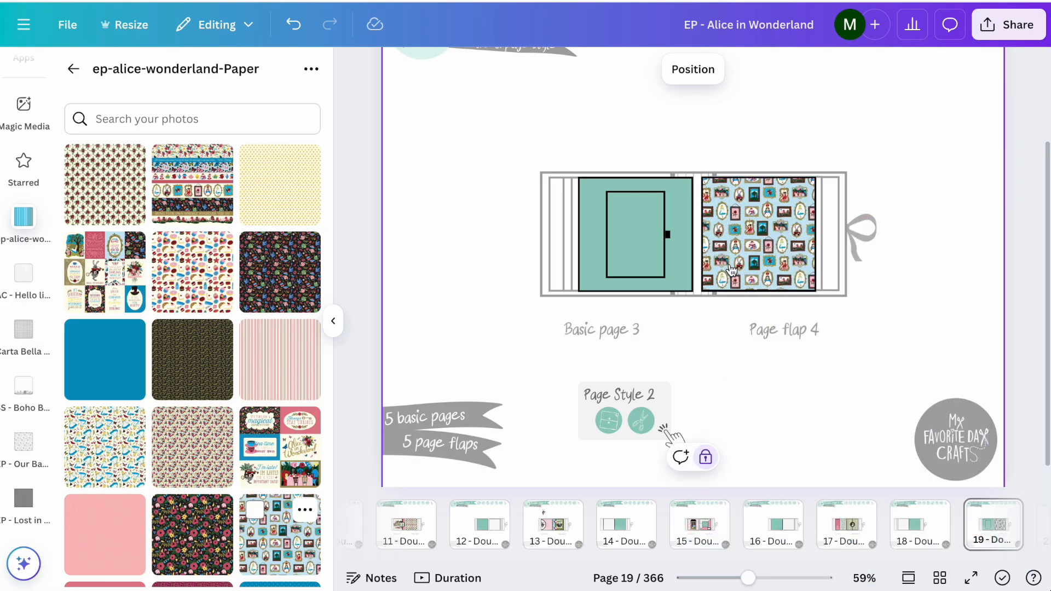
- Insert the journaling card sheet from the paper folder and crop it to the red flower bouquet card
{"action": "scroll", "coordinate": [728, 266], "scroll_direction": "up", "scroll_amount": 5}
{"action": "scroll", "coordinate": [731, 269], "scroll_direction": "up", "scroll_amount": 3}
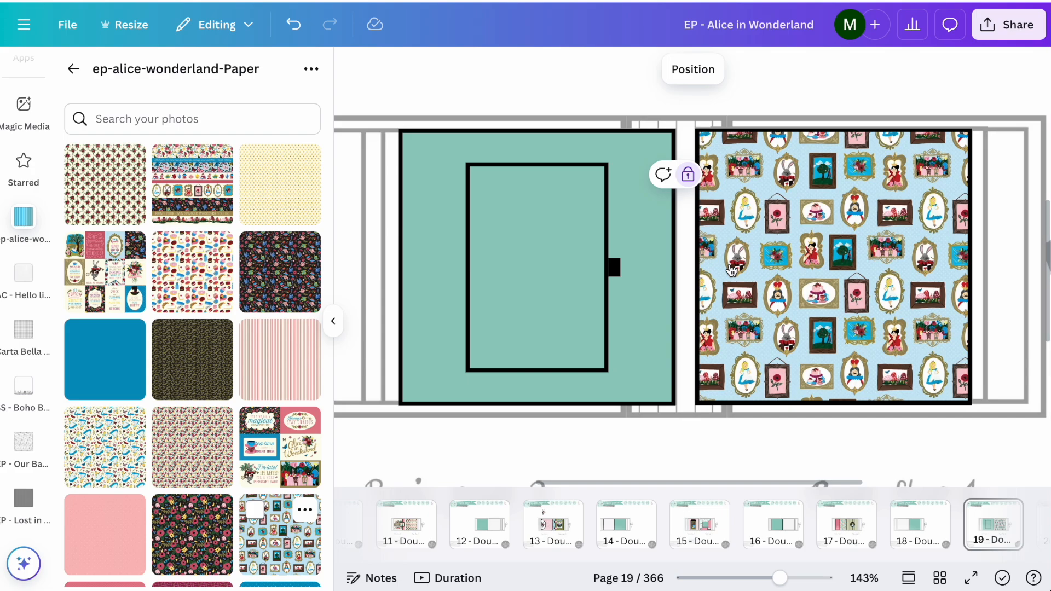
{"action": "left_click", "coordinate": [121, 299]}
{"action": "left_click_drag", "start_coordinate": [556, 267], "coordinate": [735, 255]}
{"action": "left_click_drag", "start_coordinate": [764, 387], "coordinate": [762, 304]}
{"action": "left_click_drag", "start_coordinate": [764, 148], "coordinate": [764, 229]}
- Try the bouquet card in Page Style 2's inner panel, undo the fill and park the card beside the layout
{"action": "left_click_drag", "start_coordinate": [764, 265], "coordinate": [545, 274]}
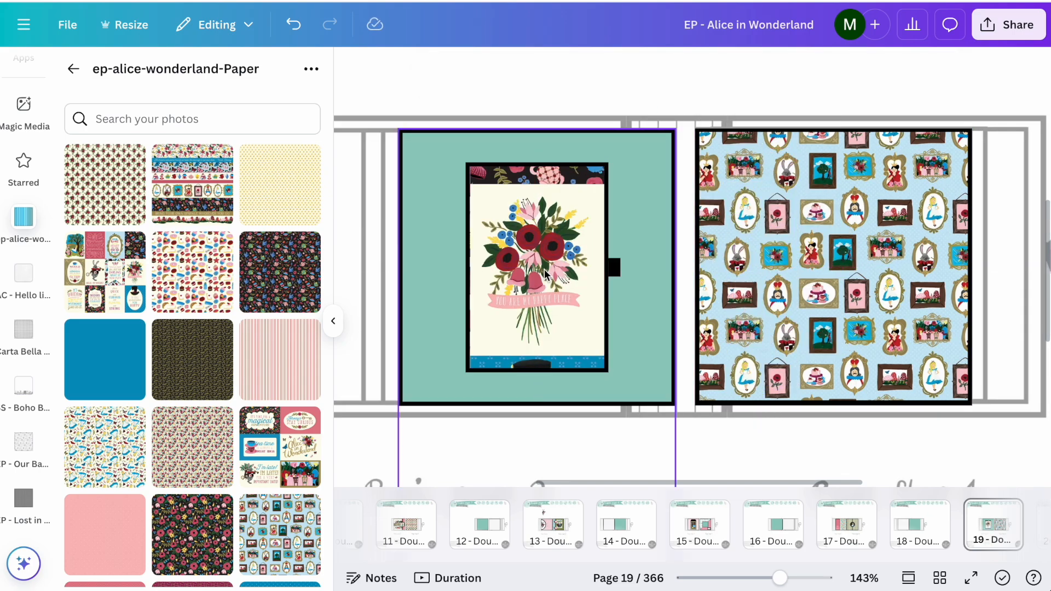
{"action": "left_click", "coordinate": [336, 317]}
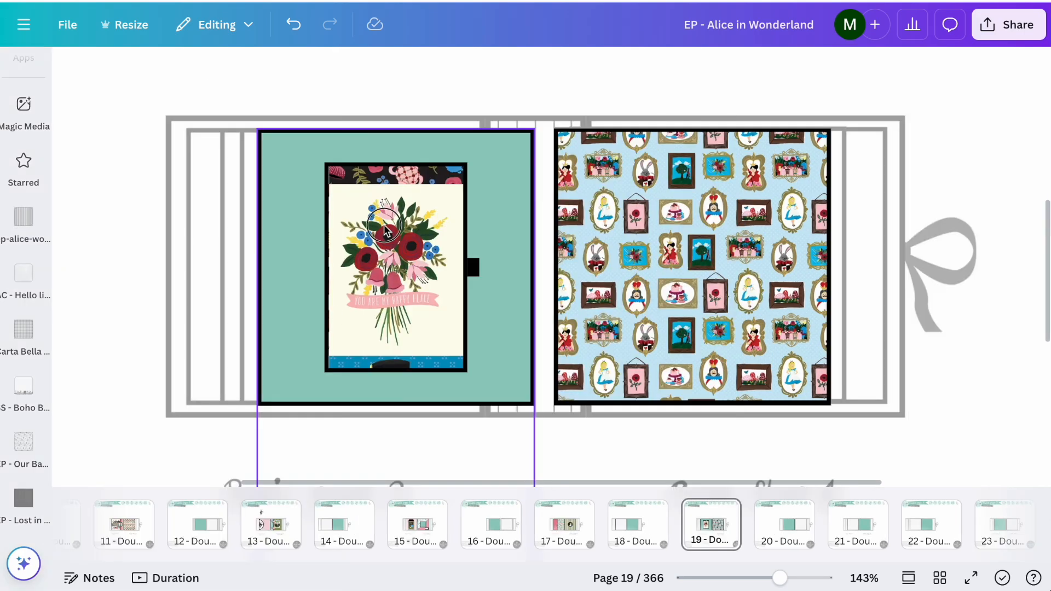
{"action": "left_click", "coordinate": [382, 225]}
{"action": "left_click", "coordinate": [293, 25]}
{"action": "left_click_drag", "start_coordinate": [623, 266], "coordinate": [1005, 109]}
- Fill Page Style 2's inner panel with the document's pale cream and ungroup the page style
{"action": "left_click", "coordinate": [397, 230]}
{"action": "left_click", "coordinate": [397, 230]}
{"action": "left_click", "coordinate": [409, 69]}
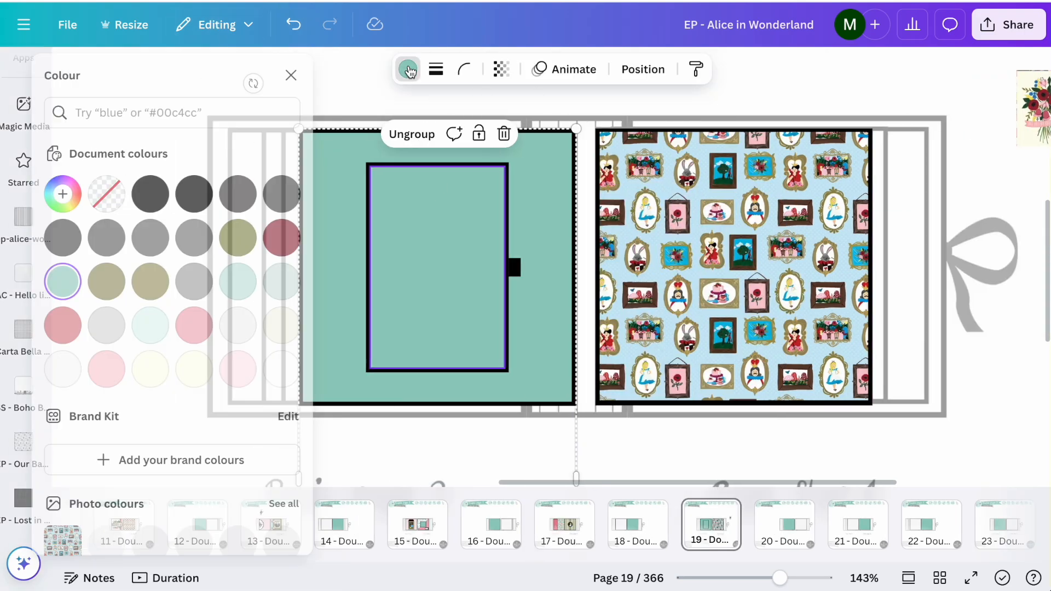
{"action": "left_click", "coordinate": [214, 368]}
{"action": "left_click", "coordinate": [829, 113]}
{"action": "left_click", "coordinate": [477, 207]}
{"action": "left_click", "coordinate": [350, 129]}
{"action": "left_click", "coordinate": [399, 197]}
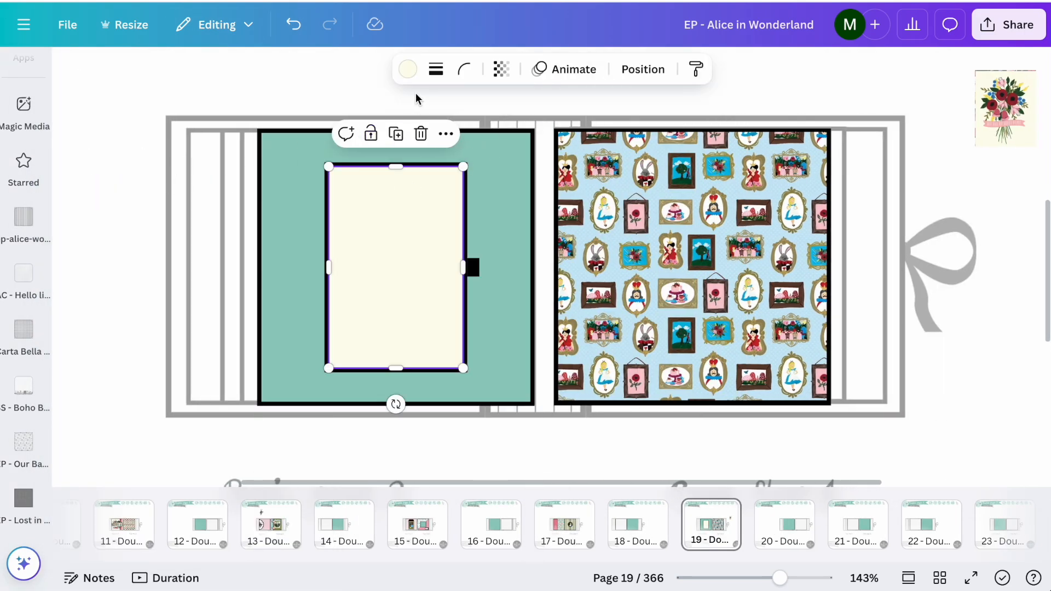
- Recolour the inner panel with the olive gold sampled from a frame in the portraits paper
{"action": "left_click", "coordinate": [407, 68]}
{"action": "left_click", "coordinate": [82, 194]}
{"action": "left_click", "coordinate": [279, 395]}
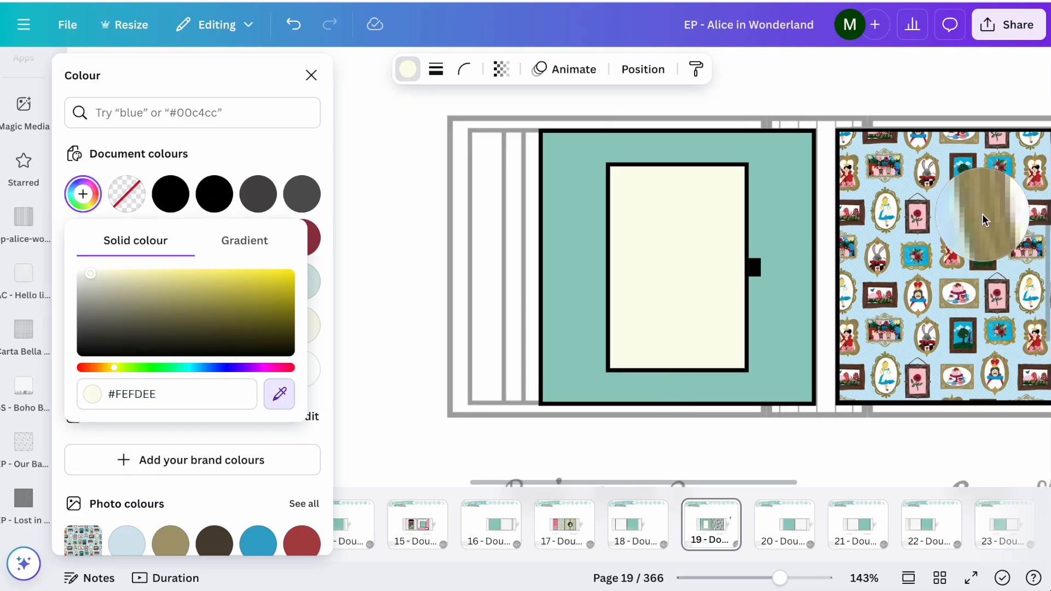
{"action": "left_click", "coordinate": [983, 214]}
{"action": "left_click", "coordinate": [598, 431]}
{"action": "mouse_move", "coordinate": [35, 233]}
{"action": "left_click", "coordinate": [107, 279]}
{"action": "left_click_drag", "start_coordinate": [658, 268], "coordinate": [650, 298]}
{"action": "key", "text": "Delete"}
- Insert the square journaling card sheet with the gold card, crop it to the gold flourish strip and enlarge it
{"action": "mouse_move", "coordinate": [25, 241]}
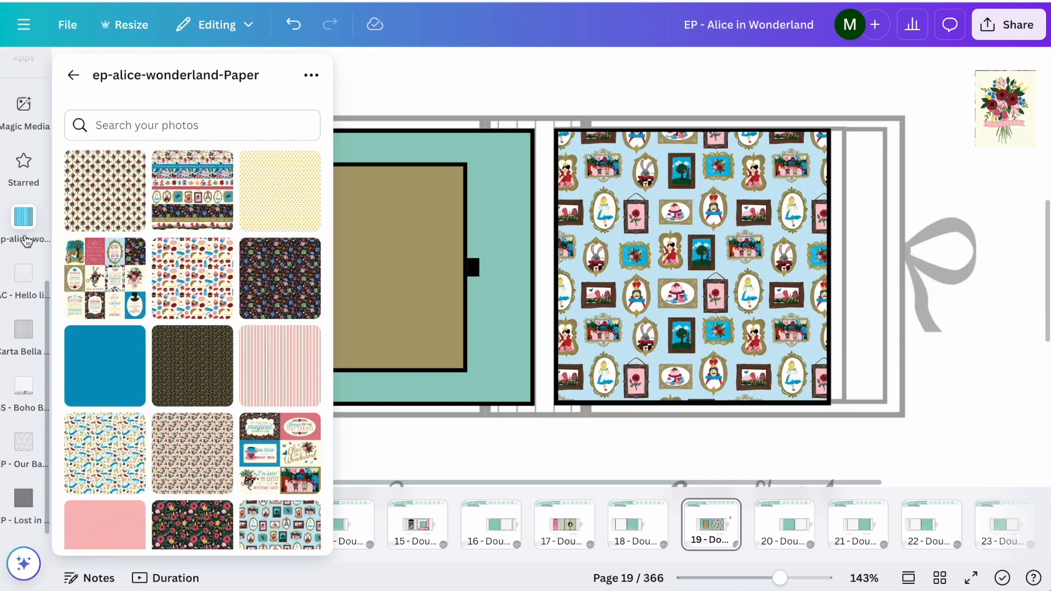
{"action": "scroll", "coordinate": [124, 279], "scroll_direction": "down", "scroll_amount": 8}
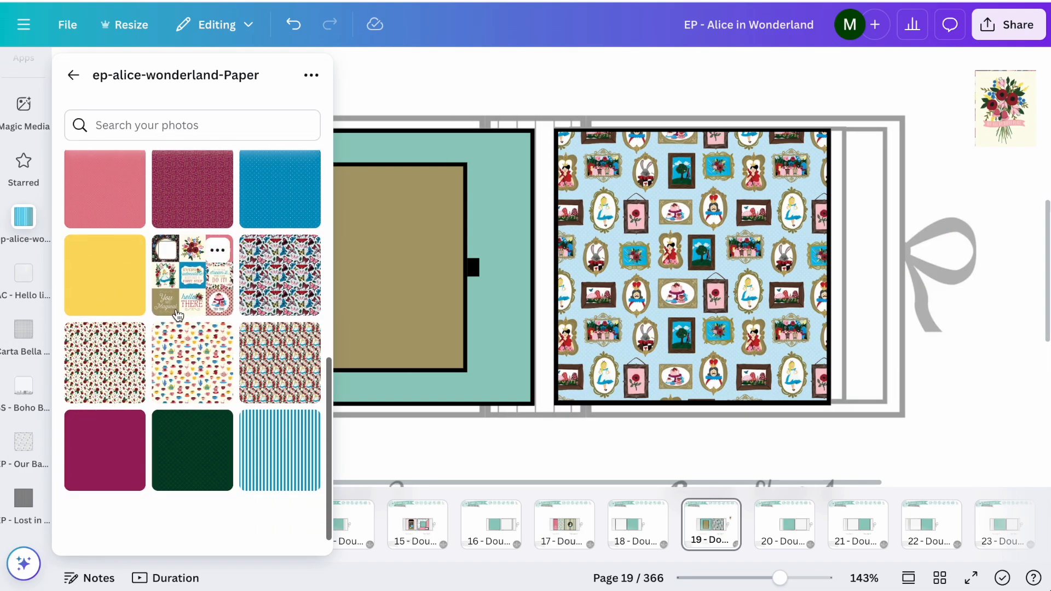
{"action": "left_click", "coordinate": [189, 273]}
{"action": "scroll", "coordinate": [625, 353], "scroll_direction": "down", "scroll_amount": 3}
{"action": "left_click_drag", "start_coordinate": [675, 407], "coordinate": [673, 323]}
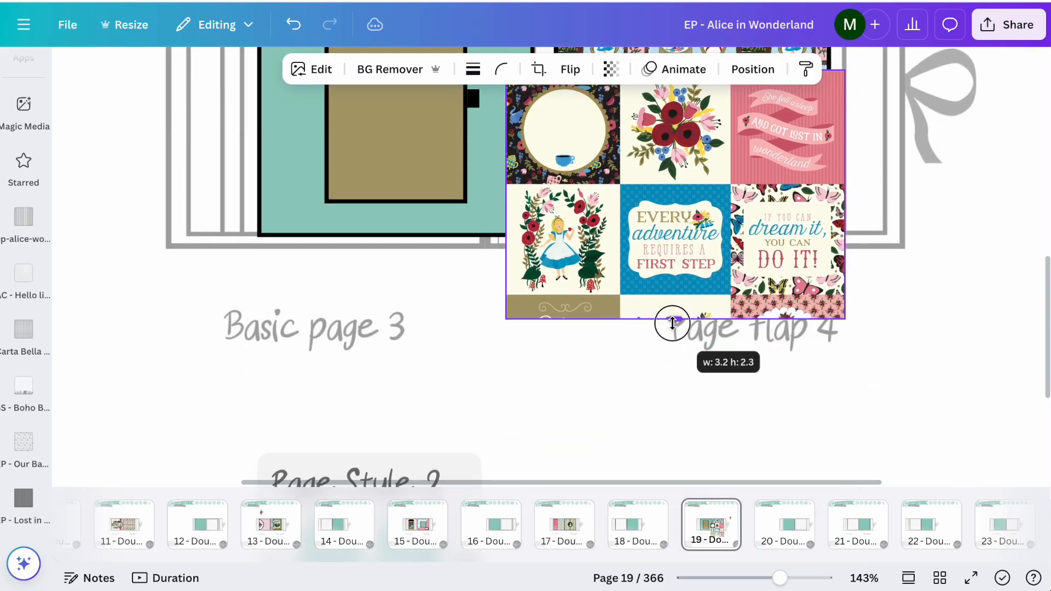
{"action": "scroll", "coordinate": [672, 320], "scroll_direction": "up", "scroll_amount": 3}
{"action": "left_click_drag", "start_coordinate": [675, 193], "coordinate": [674, 417]}
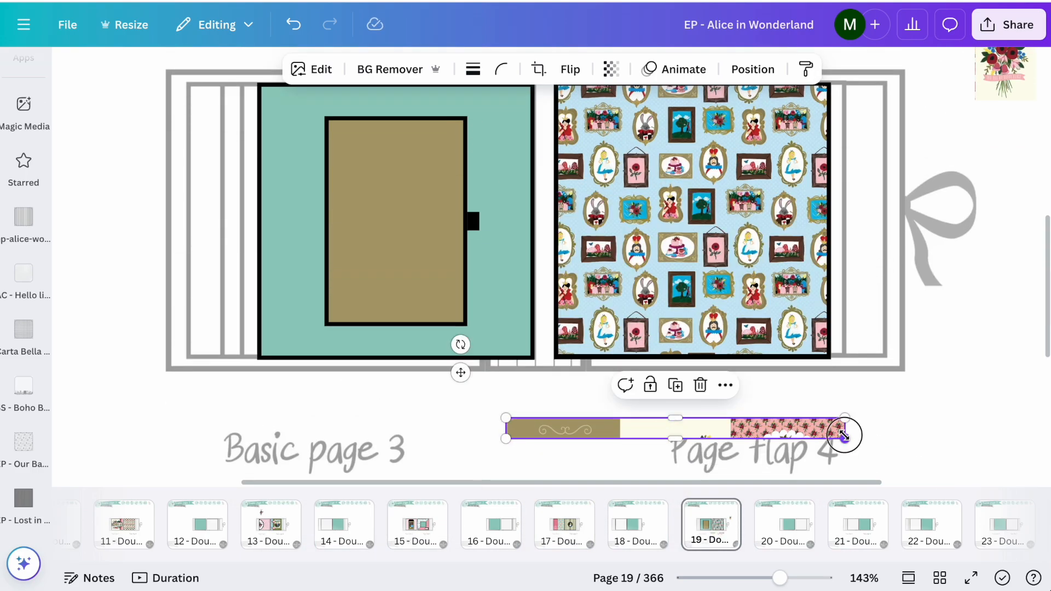
{"action": "left_click_drag", "start_coordinate": [844, 438], "coordinate": [919, 438]}
{"action": "left_click_drag", "start_coordinate": [512, 427], "coordinate": [529, 428]}
{"action": "left_click_drag", "start_coordinate": [919, 430], "coordinate": [644, 431]}
{"action": "left_click", "coordinate": [750, 413]}
- Move the gold flourish strip to the top edge of the olive gold panel
{"action": "left_click", "coordinate": [419, 230]}
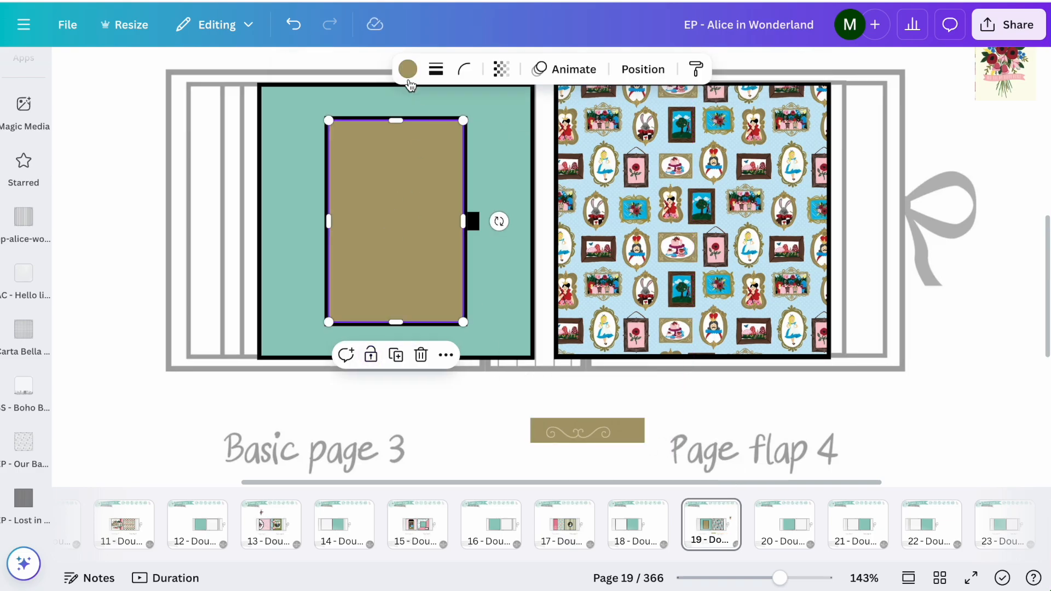
{"action": "left_click", "coordinate": [408, 70]}
{"action": "left_click", "coordinate": [652, 354]}
{"action": "left_click_drag", "start_coordinate": [587, 430], "coordinate": [461, 150]}
{"action": "left_click_drag", "start_coordinate": [461, 137], "coordinate": [442, 139]}
- Copy the flourish, turn it upside down and align both flourishes centred along the gold panel's top and bottom edges
{"action": "left_click_drag", "start_coordinate": [406, 138], "coordinate": [400, 304]}
{"action": "left_click_drag", "start_coordinate": [393, 353], "coordinate": [408, 246]}
{"action": "left_click_drag", "start_coordinate": [404, 305], "coordinate": [399, 310]}
{"action": "left_click", "coordinate": [474, 365]}
{"action": "left_click", "coordinate": [422, 311]}
{"action": "left_click", "coordinate": [400, 135]}
{"action": "left_click_drag", "start_coordinate": [400, 119], "coordinate": [401, 126]}
{"action": "left_click_drag", "start_coordinate": [399, 140], "coordinate": [399, 132]}
{"action": "left_click", "coordinate": [399, 306]}
{"action": "scroll", "coordinate": [399, 307], "scroll_direction": "up", "scroll_amount": 3}
{"action": "scroll", "coordinate": [398, 307], "scroll_direction": "up", "scroll_amount": 10}
{"action": "left_click", "coordinate": [673, 394]}
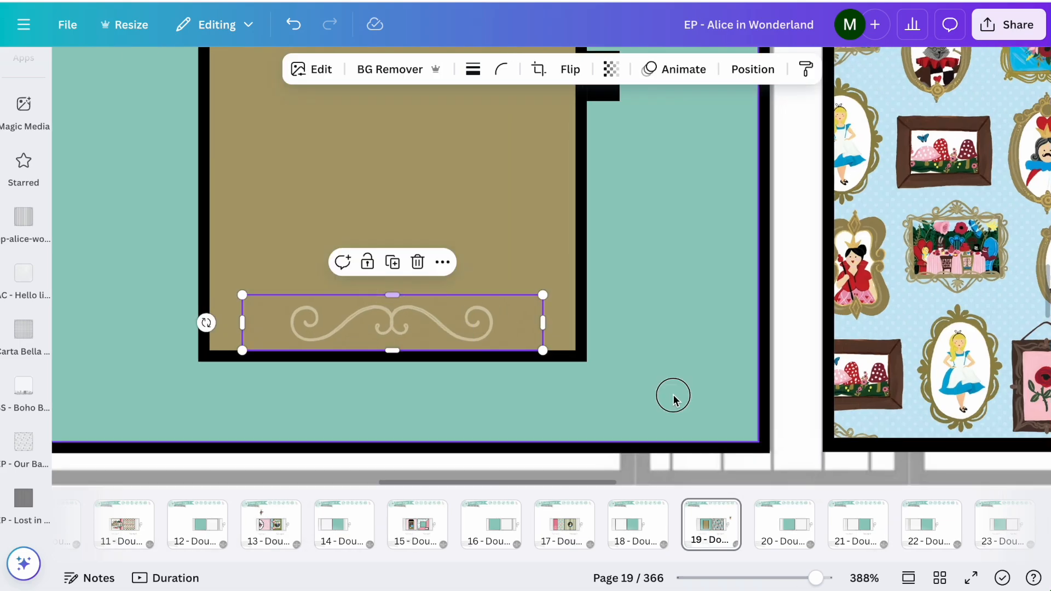
- Duplicate the bottom flourish, rotate it upright and centre it along the gold panel's left edge
{"action": "scroll", "coordinate": [674, 395], "scroll_direction": "down", "scroll_amount": 10}
{"action": "left_click", "coordinate": [535, 360]}
{"action": "key", "text": "super+d"}
{"action": "left_click_drag", "start_coordinate": [581, 386], "coordinate": [569, 272]}
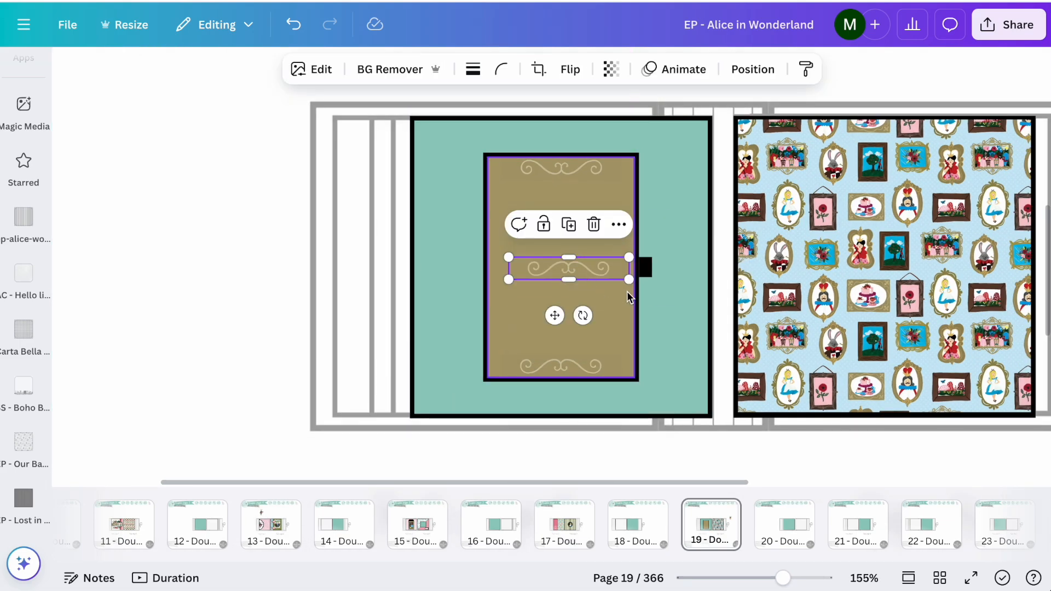
{"action": "left_click_drag", "start_coordinate": [583, 315], "coordinate": [428, 285]}
{"action": "left_click_drag", "start_coordinate": [569, 269], "coordinate": [613, 254]}
{"action": "left_click", "coordinate": [499, 246]}
{"action": "left_click", "coordinate": [498, 246]}
- Duplicate the upright flourish, mirror it horizontally and centre it along the gold panel's right edge
{"action": "key", "text": "super+d"}
{"action": "left_click", "coordinate": [570, 70]}
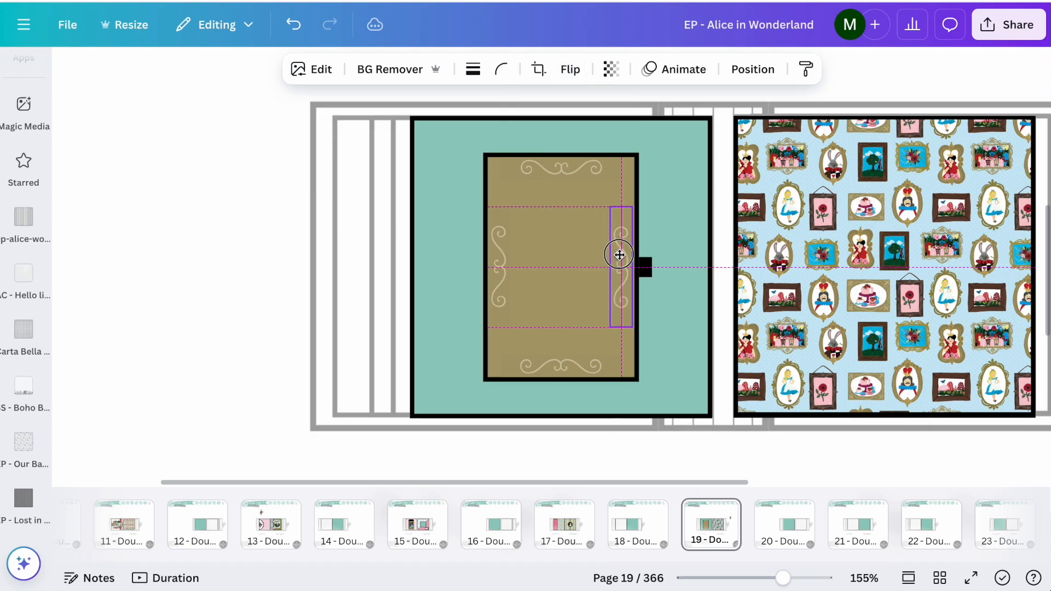
{"action": "left_click", "coordinate": [570, 69]}
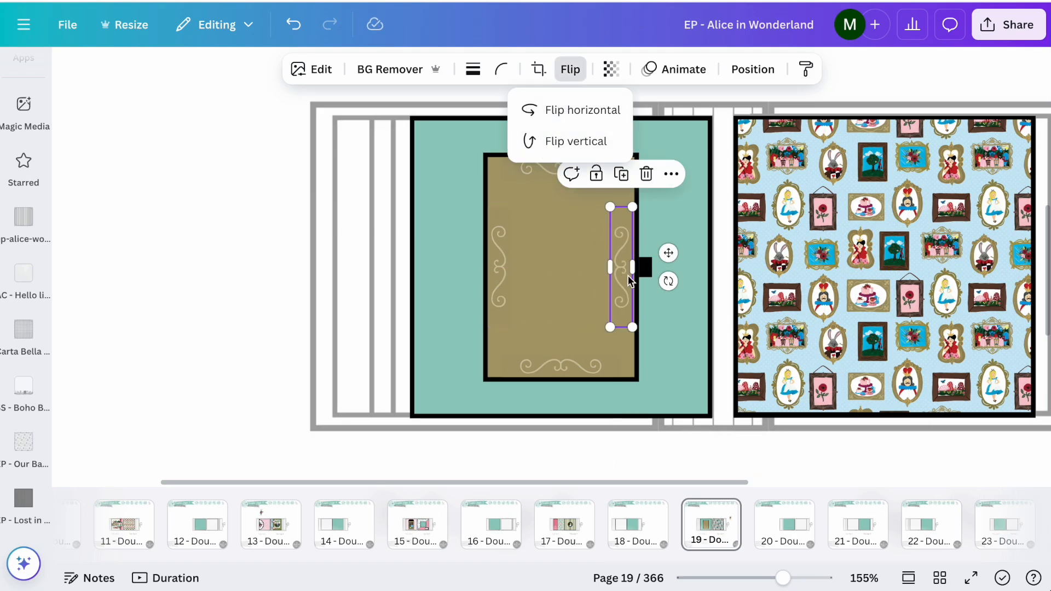
{"action": "left_click", "coordinate": [691, 390]}
{"action": "left_click", "coordinate": [616, 246]}
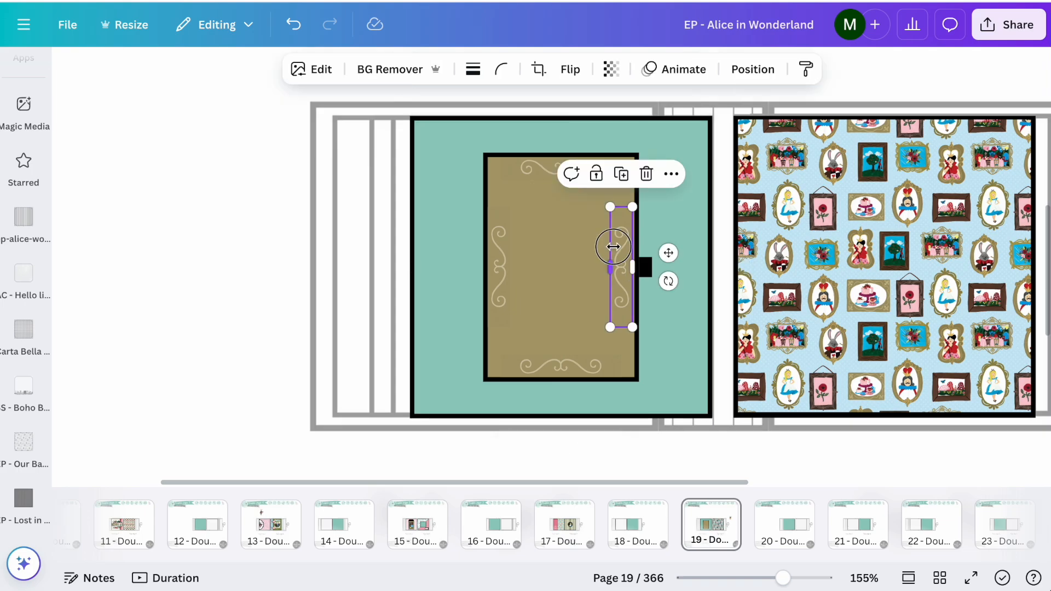
{"action": "left_click", "coordinate": [690, 415]}
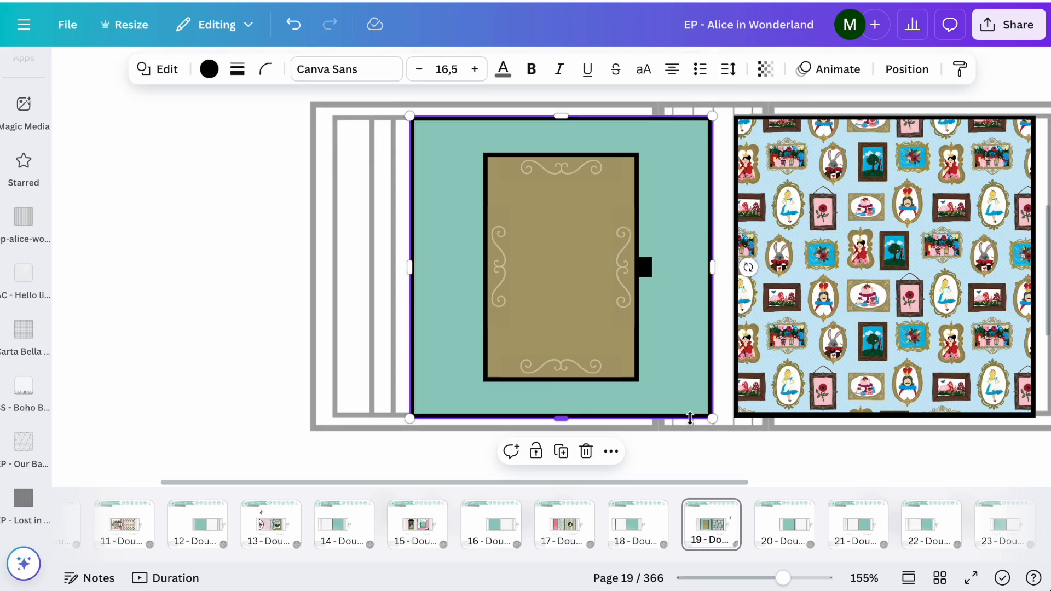
- Duplicate the gold panel and fill the copy with pale cream
{"action": "left_click", "coordinate": [580, 257]}
{"action": "left_click", "coordinate": [561, 125]}
{"action": "left_click_drag", "start_coordinate": [578, 261], "coordinate": [370, 250]}
{"action": "left_click", "coordinate": [408, 69]}
{"action": "left_click", "coordinate": [258, 369]}
- Resize the cream rectangle and centre it within the gold panel so the four flourishes form a frame around it
{"action": "left_click_drag", "start_coordinate": [727, 387], "coordinate": [697, 338]}
{"action": "left_click_drag", "start_coordinate": [631, 223], "coordinate": [835, 237]}
{"action": "left_click_drag", "start_coordinate": [790, 351], "coordinate": [794, 345]}
{"action": "left_click_drag", "start_coordinate": [834, 268], "coordinate": [832, 272]}
{"action": "left_click", "coordinate": [647, 345]}
{"action": "left_click", "coordinate": [502, 272]}
{"action": "left_click_drag", "start_coordinate": [468, 186], "coordinate": [472, 193]}
{"action": "left_click", "coordinate": [709, 351]}
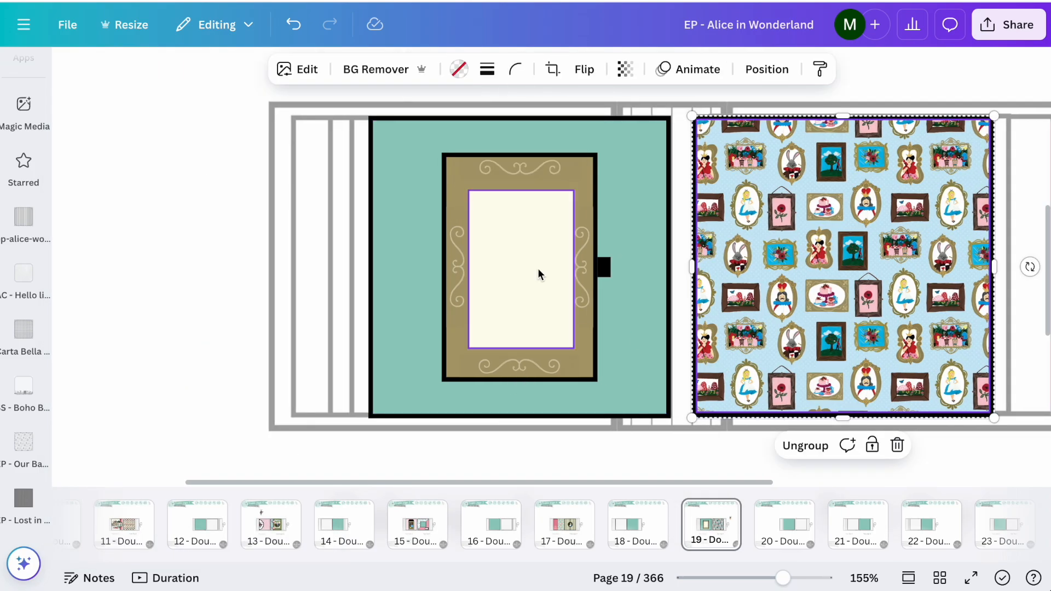
{"action": "left_click", "coordinate": [548, 295]}
{"action": "left_click_drag", "start_coordinate": [574, 269], "coordinate": [569, 270]}
{"action": "left_click_drag", "start_coordinate": [520, 190], "coordinate": [520, 180]}
{"action": "left_click_drag", "start_coordinate": [519, 348], "coordinate": [520, 354]}
{"action": "left_click", "coordinate": [664, 461]}
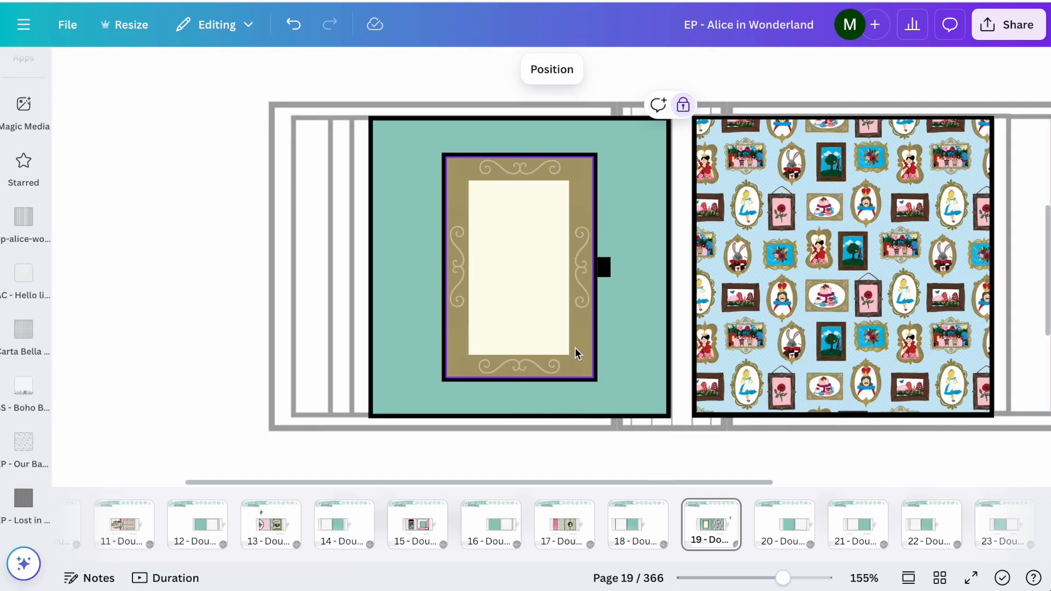
- Add a diagonal line across the gold frame's top-left corner with a line weight of 2
{"action": "scroll", "coordinate": [575, 246], "scroll_direction": "up", "scroll_amount": 5}
{"action": "left_click", "coordinate": [23, 139]}
{"action": "left_click", "coordinate": [99, 203]}
{"action": "left_click", "coordinate": [333, 336]}
{"action": "scroll", "coordinate": [548, 306], "scroll_direction": "down", "scroll_amount": 5}
{"action": "left_click_drag", "start_coordinate": [907, 293], "coordinate": [522, 272]}
{"action": "left_click", "coordinate": [412, 69]}
{"action": "type", "text": "2"}
{"action": "left_click", "coordinate": [469, 273]}
- Recolour the diagonal corner line, trying pale cream before choosing the dark brown photo colour
{"action": "scroll", "coordinate": [464, 194], "scroll_direction": "up", "scroll_amount": 5}
{"action": "left_click", "coordinate": [375, 69]}
{"action": "left_click", "coordinate": [214, 369]}
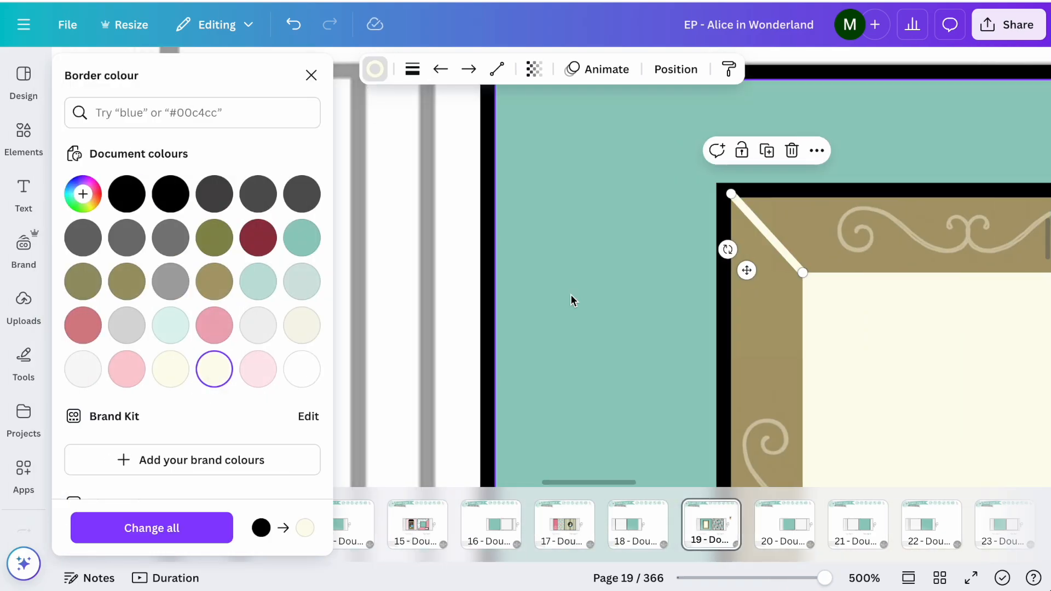
{"action": "scroll", "coordinate": [214, 328], "scroll_direction": "down", "scroll_amount": 5}
{"action": "left_click", "coordinate": [214, 332]}
{"action": "left_click", "coordinate": [630, 257]}
{"action": "left_click", "coordinate": [485, 242]}
- Set the corner line's weight to 1 and align its outer end with the gold frame's corner
{"action": "left_click", "coordinate": [413, 69]}
{"action": "left_click", "coordinate": [506, 208]}
{"action": "type", "text": "1"}
{"action": "left_click_drag", "start_coordinate": [450, 201], "coordinate": [449, 206]}
{"action": "left_click", "coordinate": [383, 219]}
- Duplicate the corner line and angle the copy across the gold frame's top-right corner
{"action": "left_click", "coordinate": [485, 235]}
{"action": "key", "text": "super+d"}
{"action": "left_click_drag", "start_coordinate": [550, 302], "coordinate": [960, 239]}
{"action": "left_click_drag", "start_coordinate": [992, 272], "coordinate": [847, 270]}
{"action": "left_click", "coordinate": [980, 298]}
{"action": "left_click", "coordinate": [884, 234]}
{"action": "left_click", "coordinate": [986, 310]}
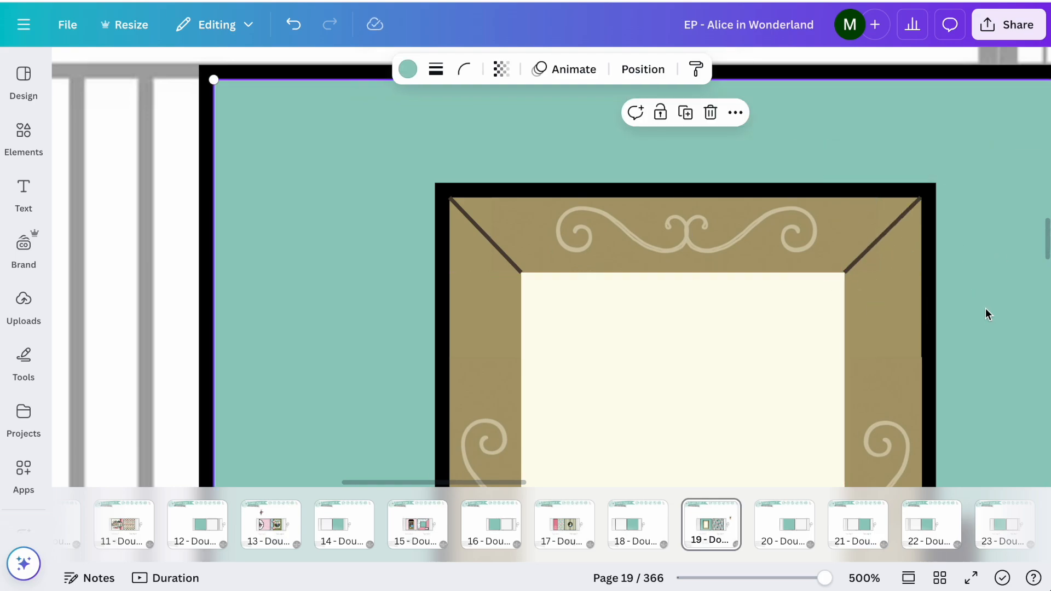
- Duplicate the top-right corner line and fit the copy across the gold frame's bottom-left corner
{"action": "left_click", "coordinate": [884, 234]}
{"action": "key", "text": "super+d"}
{"action": "scroll", "coordinate": [835, 434], "scroll_direction": "down", "scroll_amount": 3}
{"action": "left_click_drag", "start_coordinate": [948, 111], "coordinate": [619, 316]}
{"action": "scroll", "coordinate": [619, 317], "scroll_direction": "down", "scroll_amount": 3}
{"action": "left_click_drag", "start_coordinate": [614, 129], "coordinate": [547, 427]}
{"action": "scroll", "coordinate": [547, 427], "scroll_direction": "down", "scroll_amount": 4}
{"action": "left_click_drag", "start_coordinate": [558, 202], "coordinate": [505, 256]}
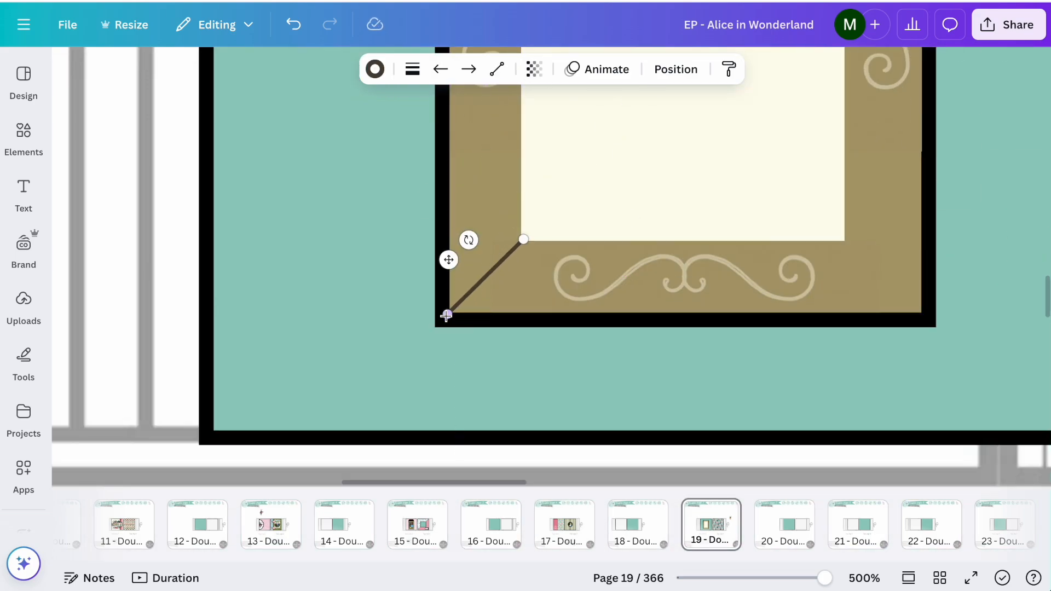
{"action": "left_click", "coordinate": [410, 323]}
{"action": "left_click", "coordinate": [519, 244]}
{"action": "left_click", "coordinate": [520, 274]}
- Duplicate the bottom-left corner line and angle the copy across the gold frame's bottom-right corner
{"action": "left_click", "coordinate": [498, 265]}
{"action": "key", "text": "super+d"}
{"action": "left_click_drag", "start_coordinate": [533, 354], "coordinate": [866, 219]}
{"action": "left_click_drag", "start_coordinate": [919, 166], "coordinate": [919, 313]}
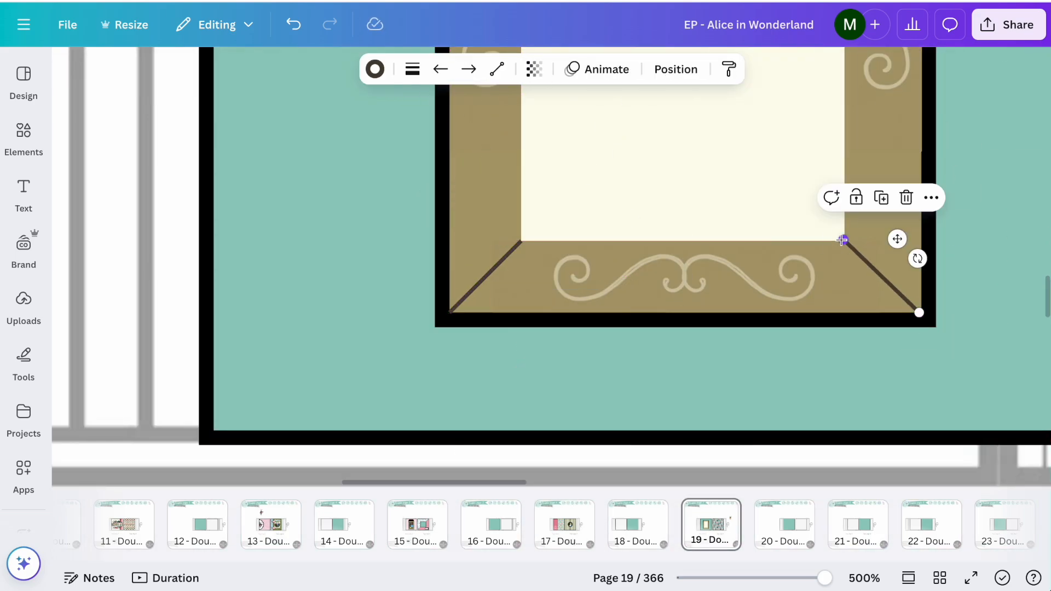
{"action": "left_click_drag", "start_coordinate": [842, 240], "coordinate": [844, 241]}
{"action": "left_click", "coordinate": [767, 372]}
- Add a solid dark brown border to the cream rectangle
{"action": "scroll", "coordinate": [767, 373], "scroll_direction": "down", "scroll_amount": 5}
{"action": "left_click", "coordinate": [649, 265]}
{"action": "left_click", "coordinate": [436, 70]}
{"action": "left_click", "coordinate": [392, 116]}
{"action": "type", "text": "1"}
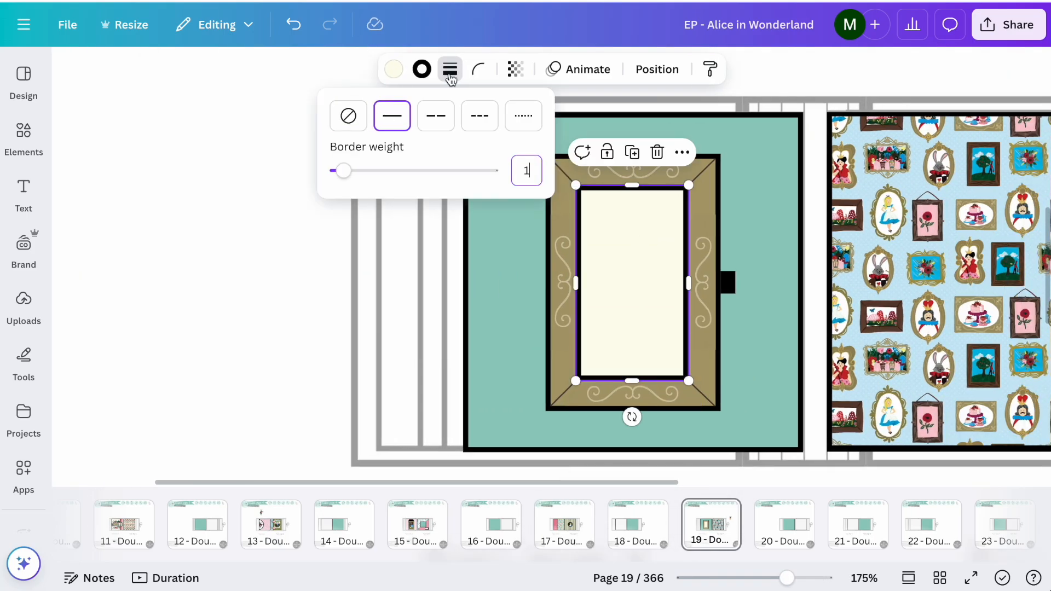
{"action": "left_click", "coordinate": [421, 69]}
{"action": "left_click", "coordinate": [258, 194]}
- Set the cream rectangle's border weight to 2
{"action": "left_click", "coordinate": [450, 69]}
{"action": "left_click", "coordinate": [545, 173]}
{"action": "type", "text": "2"}
{"action": "left_click", "coordinate": [629, 291]}
{"action": "left_click", "coordinate": [450, 69]}
{"action": "left_click", "coordinate": [286, 379]}
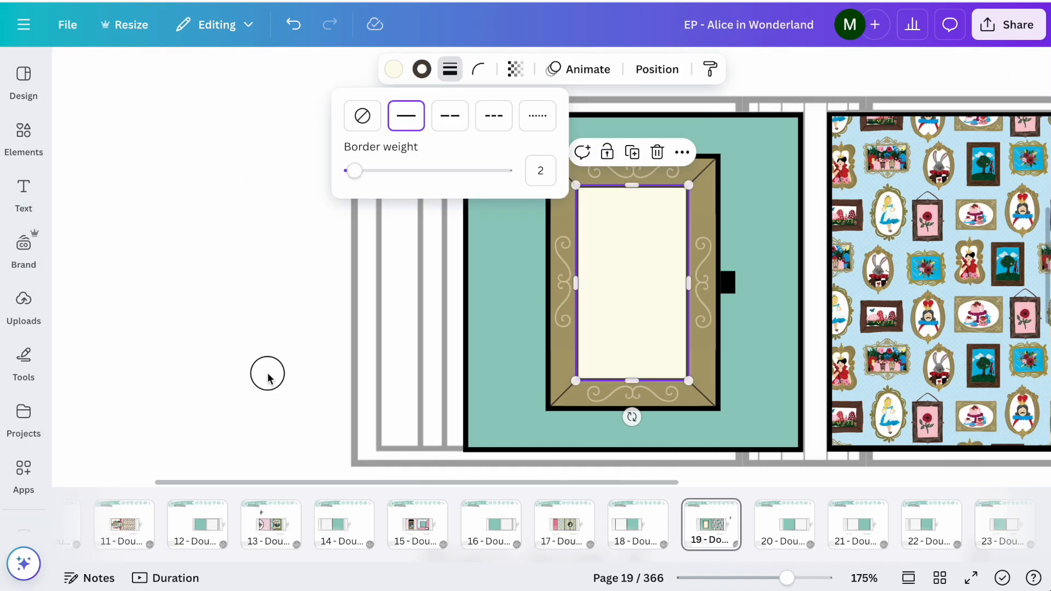
- Lock the cream rectangle inside the gold frame
{"action": "scroll", "coordinate": [286, 380], "scroll_direction": "up", "scroll_amount": 3}
{"action": "scroll", "coordinate": [285, 379], "scroll_direction": "right", "scroll_amount": 6}
{"action": "scroll", "coordinate": [270, 377], "scroll_direction": "down", "scroll_amount": 2}
{"action": "left_click", "coordinate": [369, 213]}
{"action": "left_click", "coordinate": [366, 129]}
- Add the flower bouquet card from the Alice in Wonderland ephemera folder, duplicate it, and fit the copy inside the gold frame's cream area
{"action": "scroll", "coordinate": [31, 399], "scroll_direction": "down", "scroll_amount": 4}
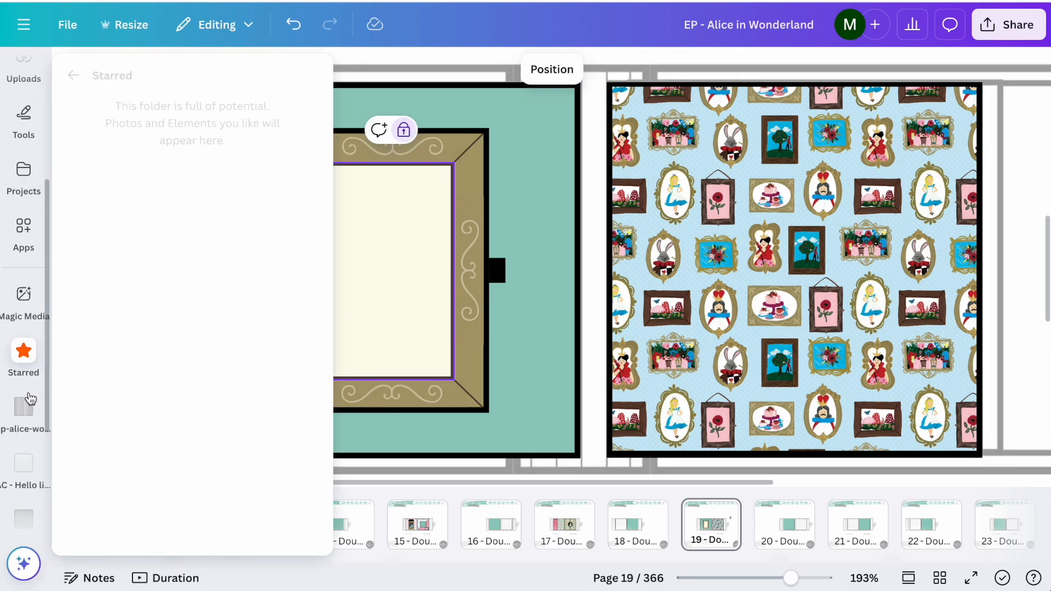
{"action": "key", "text": "ctrl+d"}
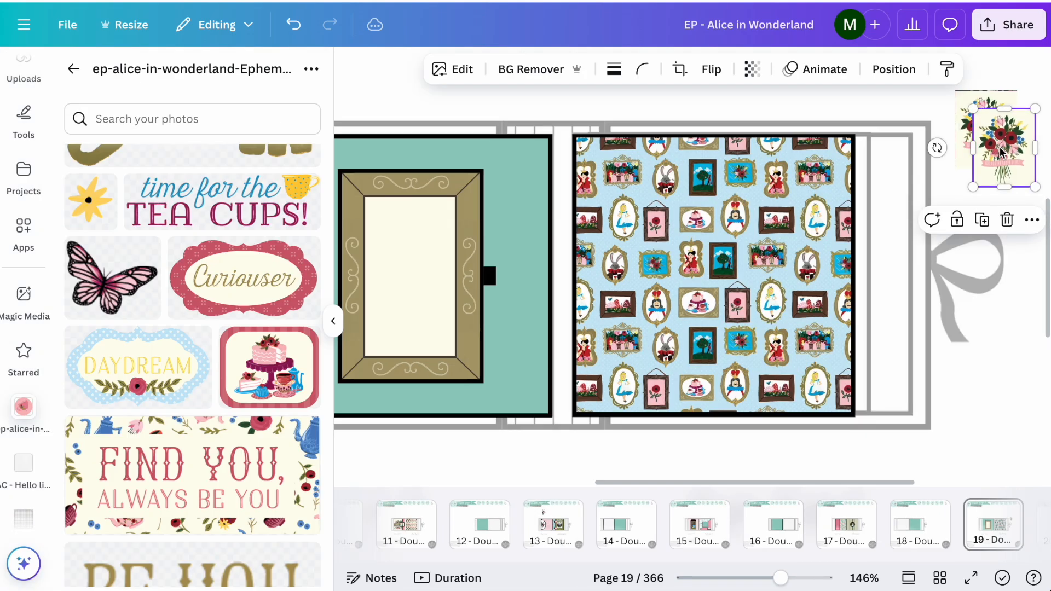
{"action": "left_click_drag", "start_coordinate": [1001, 148], "coordinate": [408, 247]}
{"action": "left_click_drag", "start_coordinate": [403, 290], "coordinate": [444, 369]}
{"action": "left_click_drag", "start_coordinate": [379, 275], "coordinate": [389, 276]}
{"action": "left_click_drag", "start_coordinate": [485, 275], "coordinate": [424, 247]}
- Trim the top and bottom edges of the bouquet card inside the gold frame
{"action": "scroll", "coordinate": [472, 272], "scroll_direction": "up", "scroll_amount": 5}
{"action": "scroll", "coordinate": [481, 245], "scroll_direction": "left", "scroll_amount": 2}
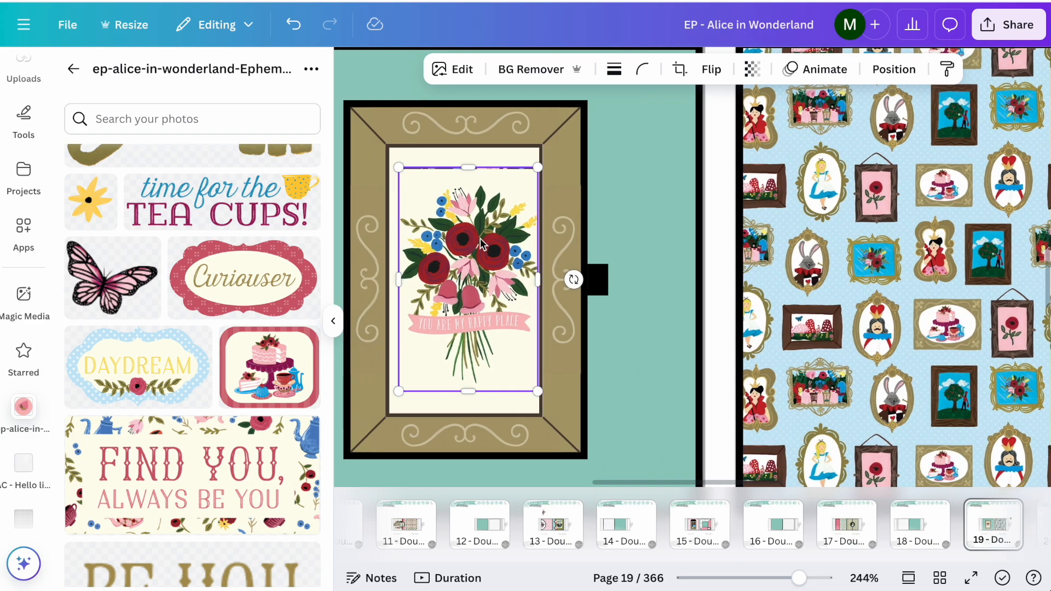
{"action": "left_click", "coordinate": [500, 232]}
{"action": "left_click_drag", "start_coordinate": [467, 169], "coordinate": [467, 185]}
{"action": "left_click_drag", "start_coordinate": [467, 392], "coordinate": [466, 385]}
- Select the teal panel behind the gold frame and open the ep-alice-wonderland-Paper folder
{"action": "left_click", "coordinate": [683, 389]}
{"action": "scroll", "coordinate": [683, 395], "scroll_direction": "down", "scroll_amount": 5}
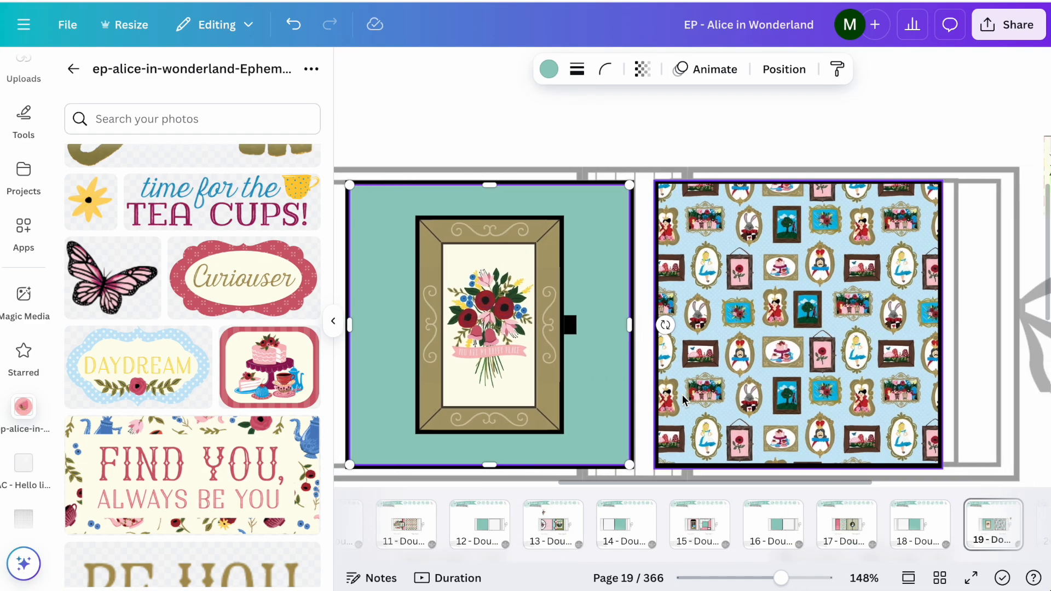
{"action": "scroll", "coordinate": [683, 400], "scroll_direction": "down", "scroll_amount": 1}
{"action": "left_click", "coordinate": [73, 68]}
{"action": "left_click", "coordinate": [143, 178]}
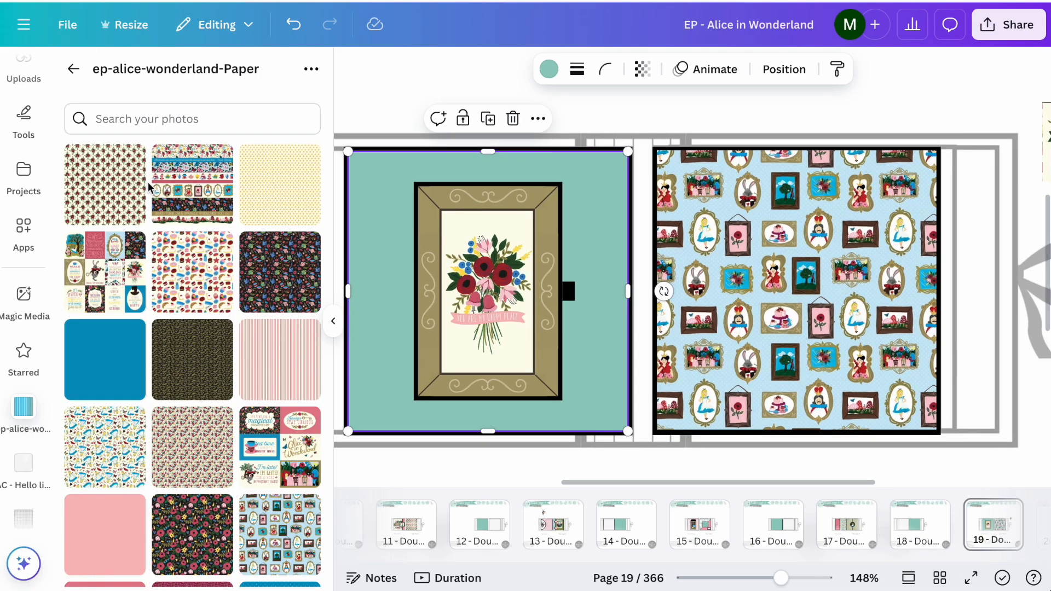
- Try the yellow floral paper and the light pink paper as the fill of the panel behind the gold frame
{"action": "left_click_drag", "start_coordinate": [276, 184], "coordinate": [394, 295]}
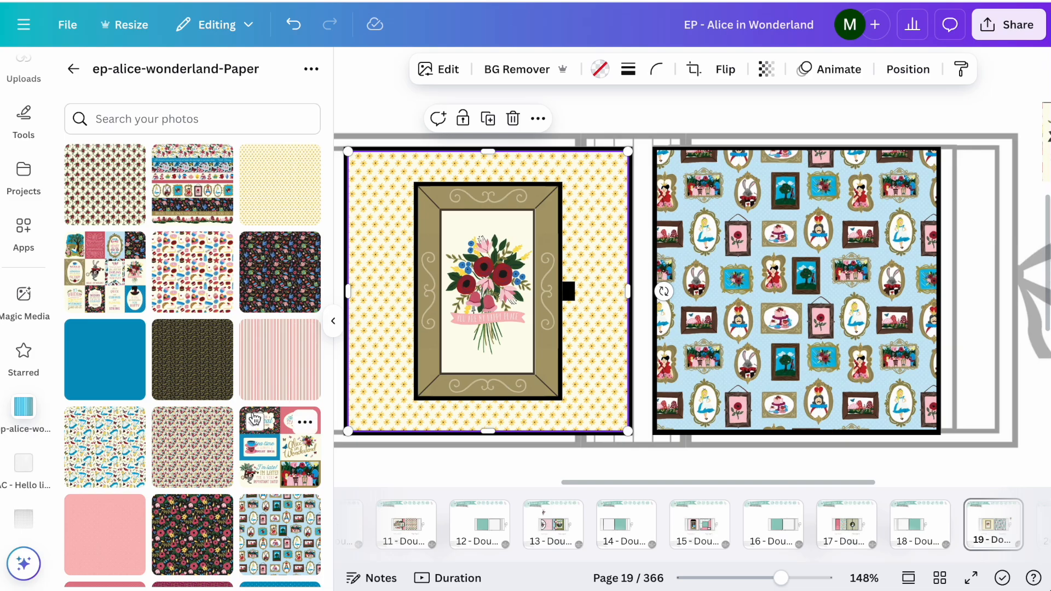
{"action": "scroll", "coordinate": [253, 421], "scroll_direction": "down", "scroll_amount": 3}
{"action": "left_click_drag", "start_coordinate": [107, 353], "coordinate": [382, 386]}
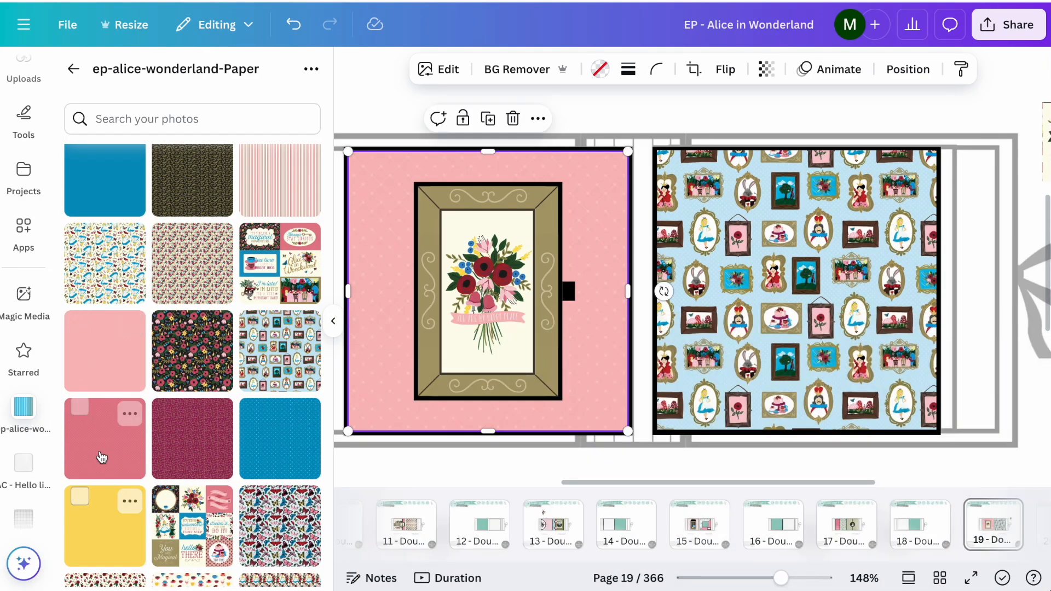
- Fill the panel behind the gold frame with the coral paper, enlarge the paper image within its crop, and lock the panel
{"action": "scroll", "coordinate": [119, 375], "scroll_direction": "down", "scroll_amount": 4}
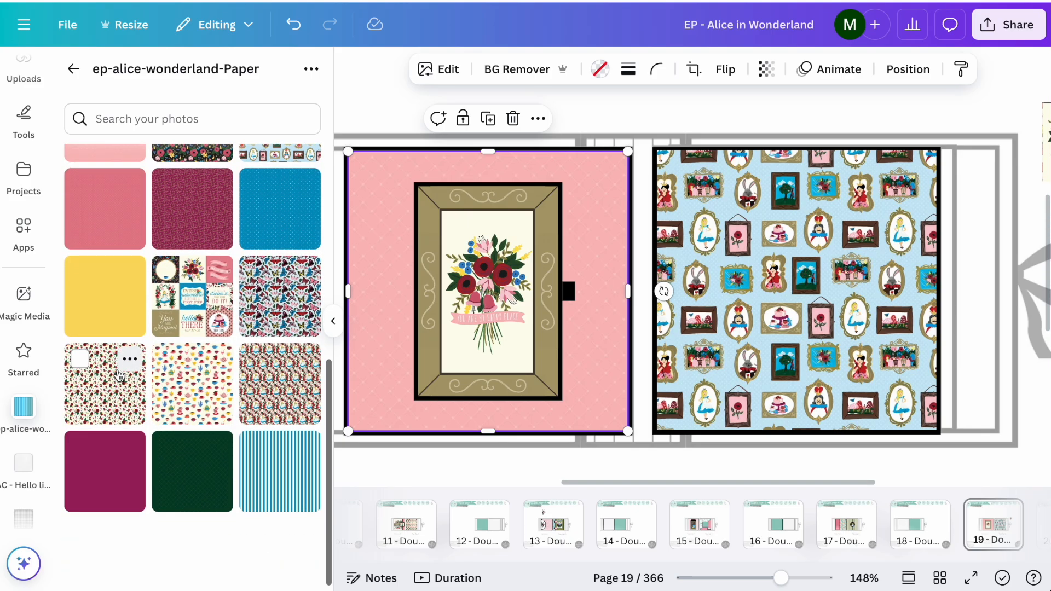
{"action": "left_click_drag", "start_coordinate": [107, 222], "coordinate": [369, 387]}
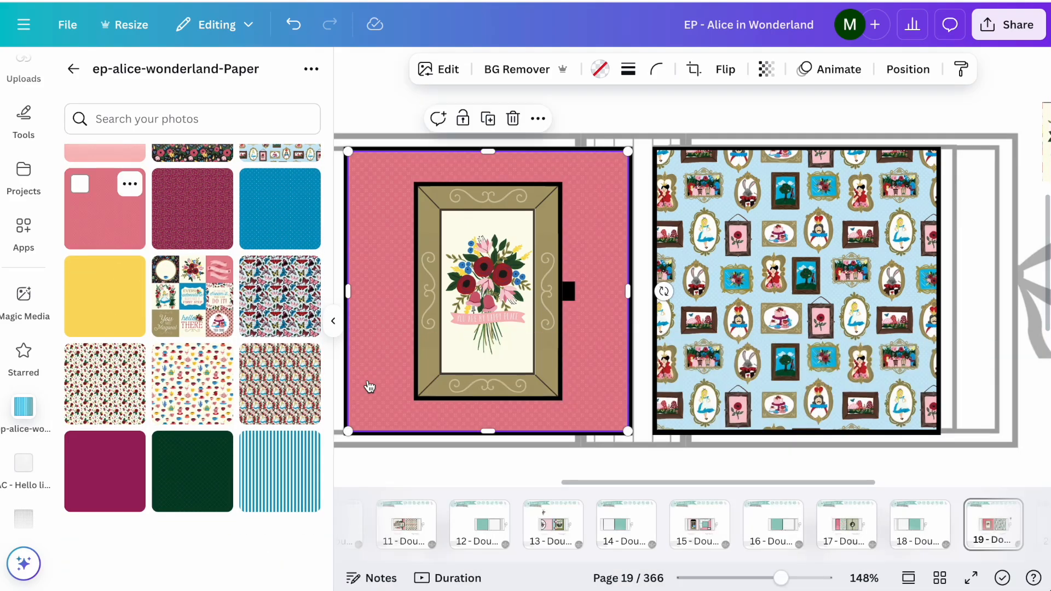
{"action": "double_click", "coordinate": [449, 303]}
{"action": "left_click_drag", "start_coordinate": [629, 151], "coordinate": [998, 141]}
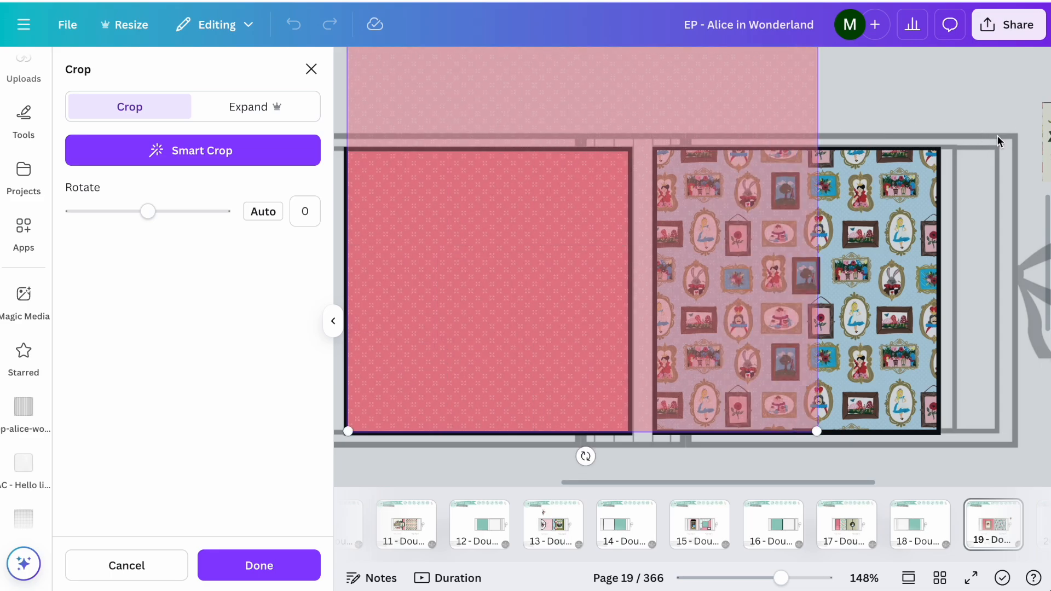
{"action": "left_click", "coordinate": [933, 106]}
{"action": "key", "text": "alt+shift+l"}
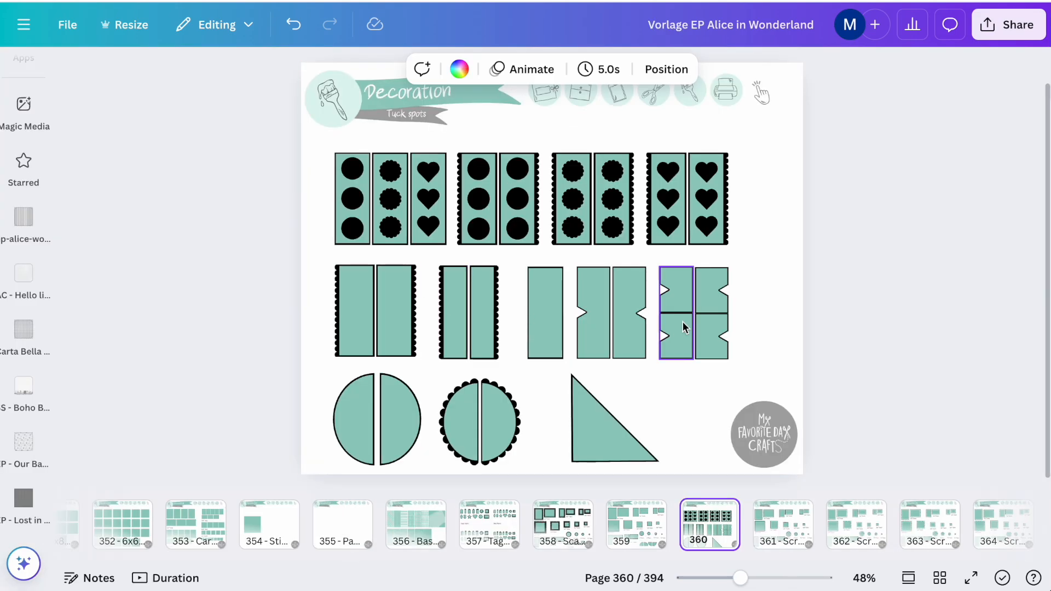
- Copy the double notched tuck spot from page 360 of Vorlage EP Alice in Wonderland and fit it along the portrait panel's right edge
{"action": "left_click", "coordinate": [683, 321]}
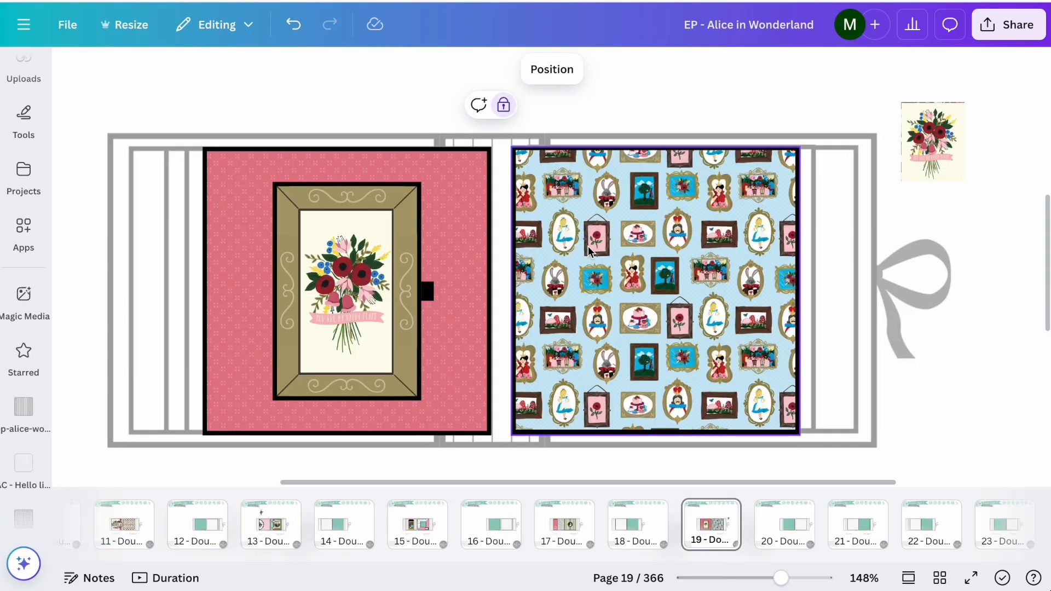
{"action": "key", "text": "ctrl+v"}
{"action": "left_click_drag", "start_coordinate": [911, 371], "coordinate": [782, 237]}
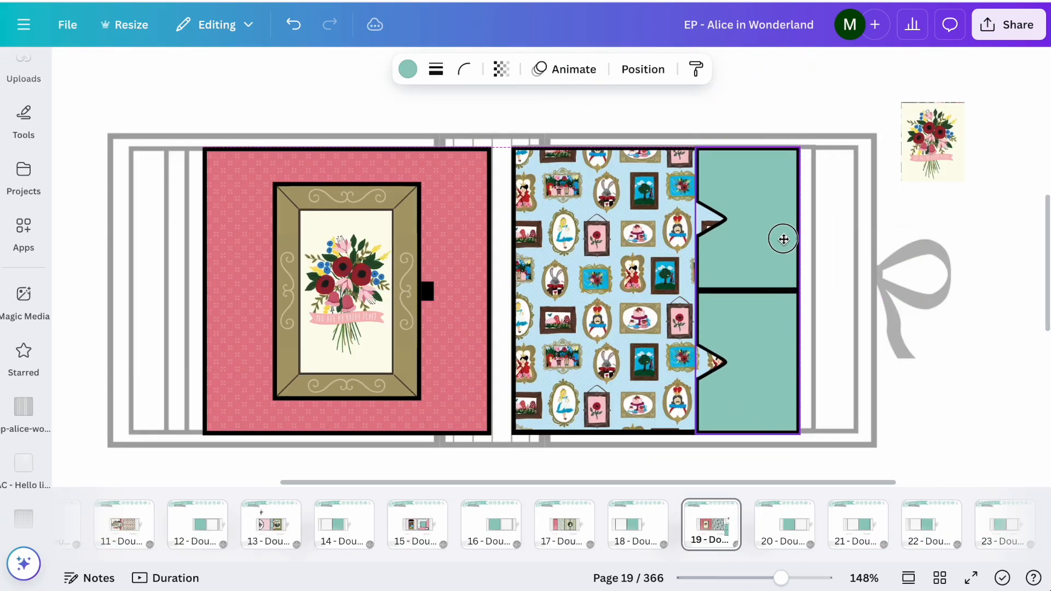
- Remove the spare bouquet card and fill both halves of the notched tuck spot with the olive gingham paper
{"action": "left_click", "coordinate": [968, 158]}
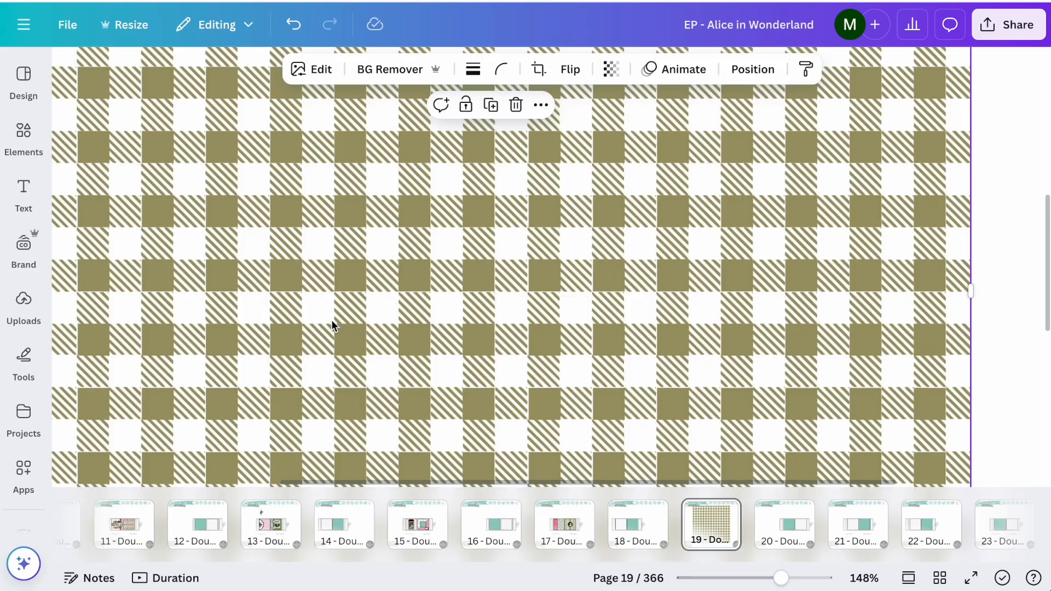
{"action": "scroll", "coordinate": [332, 326], "scroll_direction": "down", "scroll_amount": 3}
{"action": "left_click_drag", "start_coordinate": [429, 270], "coordinate": [682, 264]}
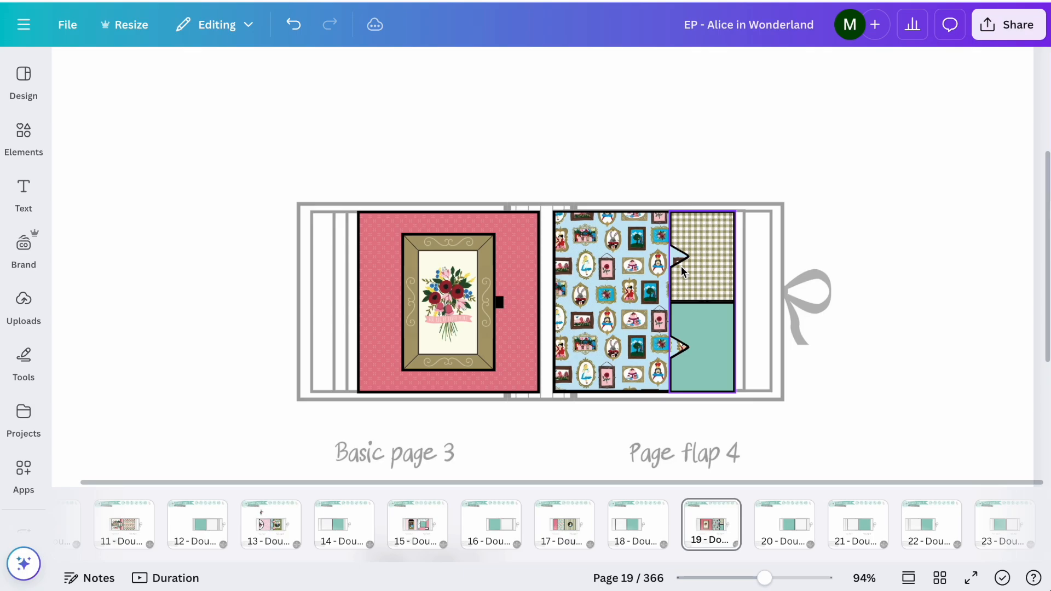
{"action": "left_click", "coordinate": [293, 24]}
{"action": "left_click_drag", "start_coordinate": [389, 146], "coordinate": [712, 345]}
{"action": "scroll", "coordinate": [830, 323], "scroll_direction": "up", "scroll_amount": 5}
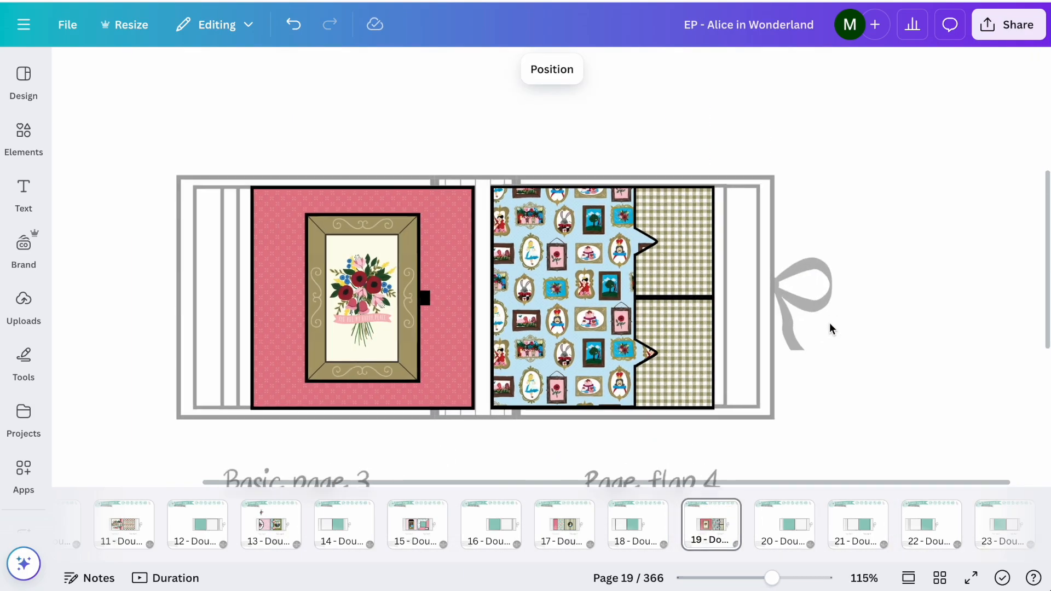
{"action": "scroll", "coordinate": [829, 323], "scroll_direction": "left", "scroll_amount": 5}
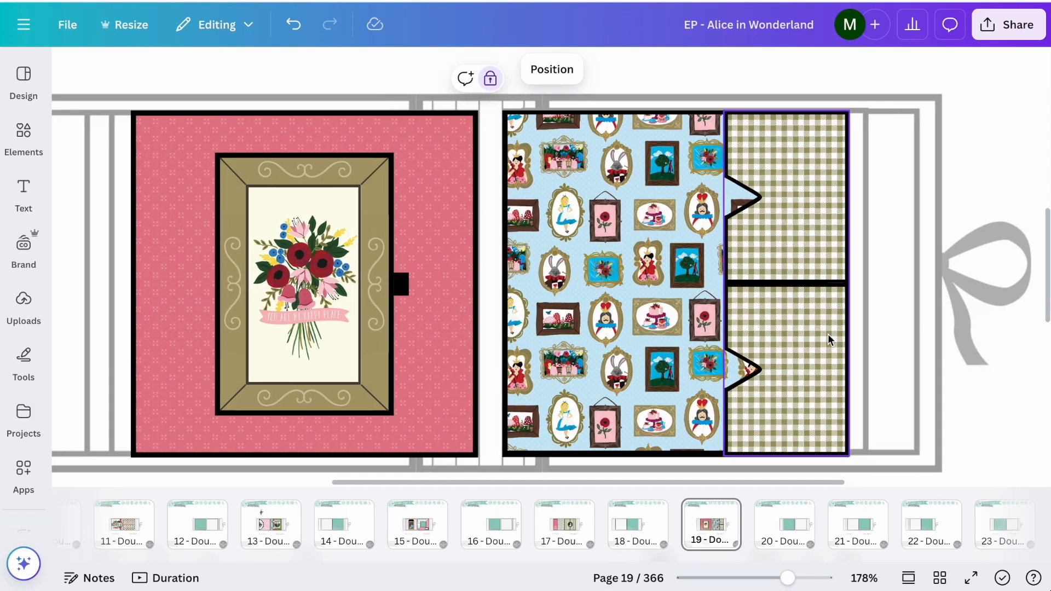
- Paste the group of two teal tags onto the portrait panel and layer it behind the gingham tuck spot
{"action": "scroll", "coordinate": [828, 337], "scroll_direction": "down", "scroll_amount": 2}
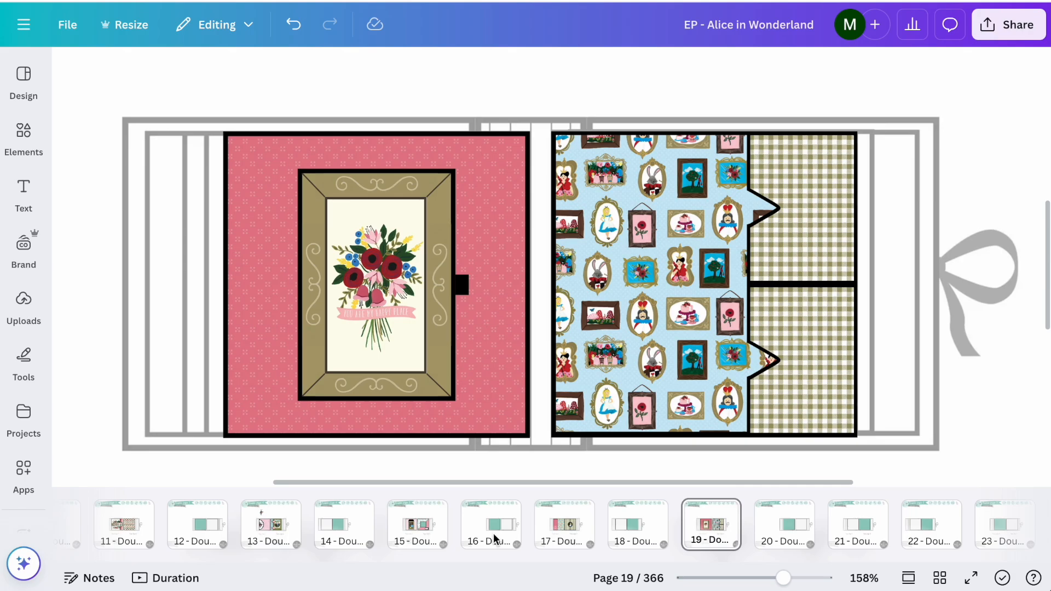
{"action": "key", "text": "super+v"}
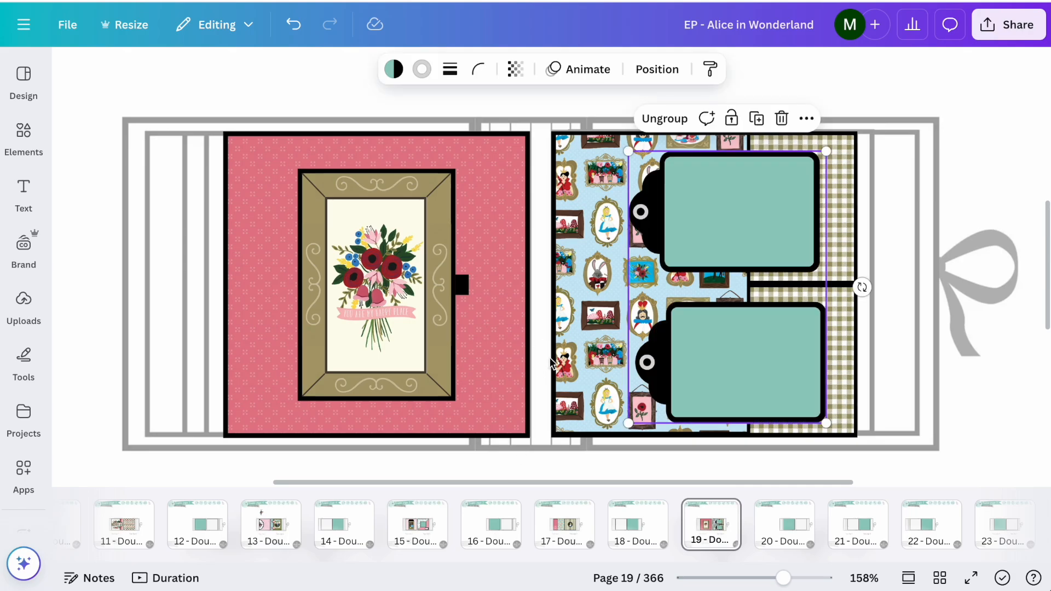
{"action": "right_click", "coordinate": [688, 235]}
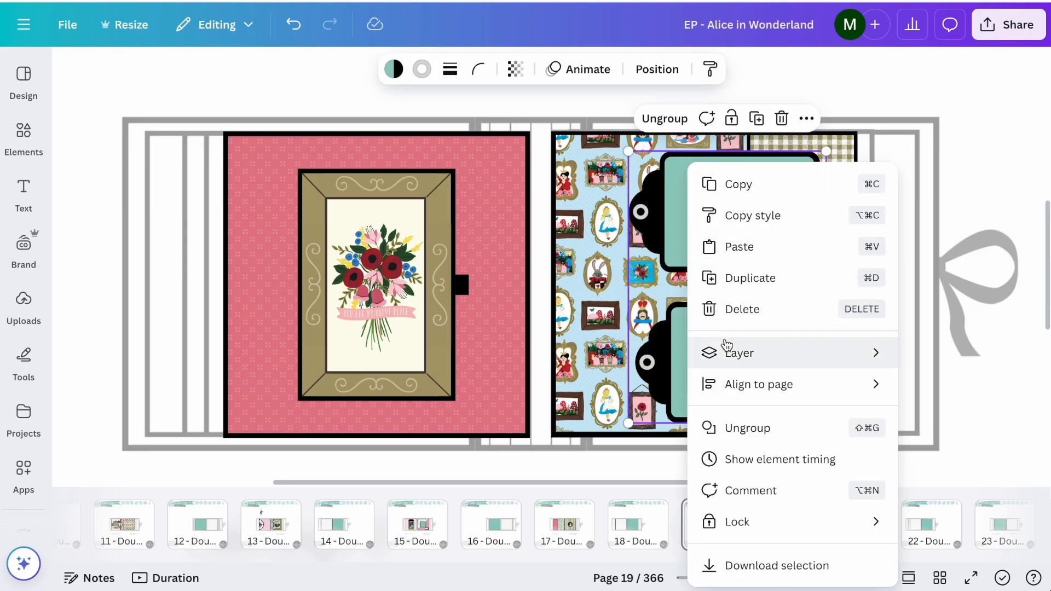
{"action": "mouse_move", "coordinate": [734, 353]}
{"action": "left_click", "coordinate": [594, 420]}
- Fill both tags with the light pink paper from the ep-alice-wonderland-Paper folder
{"action": "left_click", "coordinate": [191, 178]}
{"action": "scroll", "coordinate": [23, 238], "scroll_direction": "down", "scroll_amount": 8}
{"action": "left_click", "coordinate": [23, 238]}
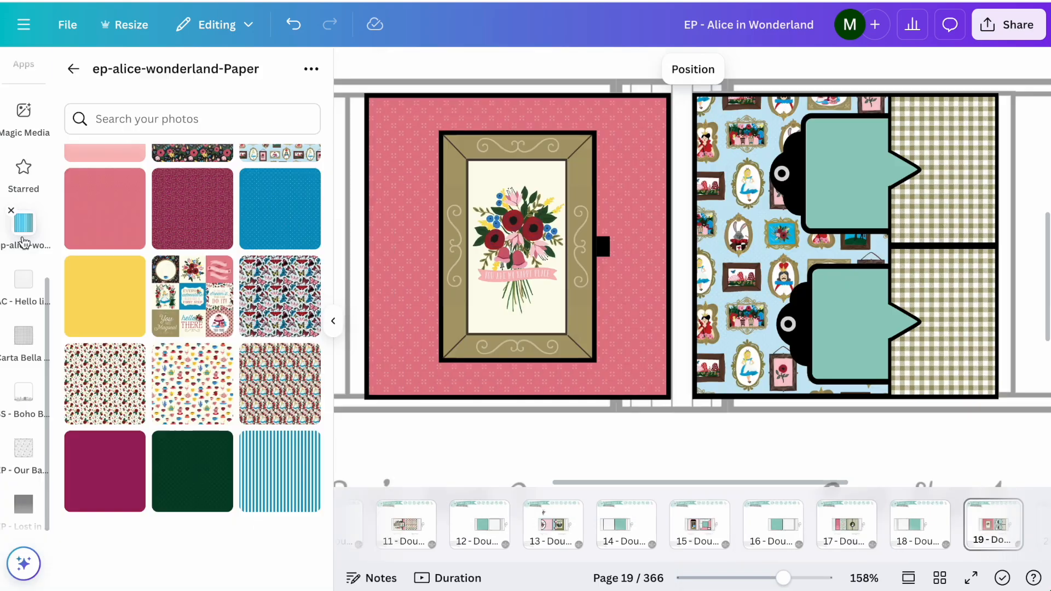
{"action": "scroll", "coordinate": [129, 246], "scroll_direction": "up", "scroll_amount": 7}
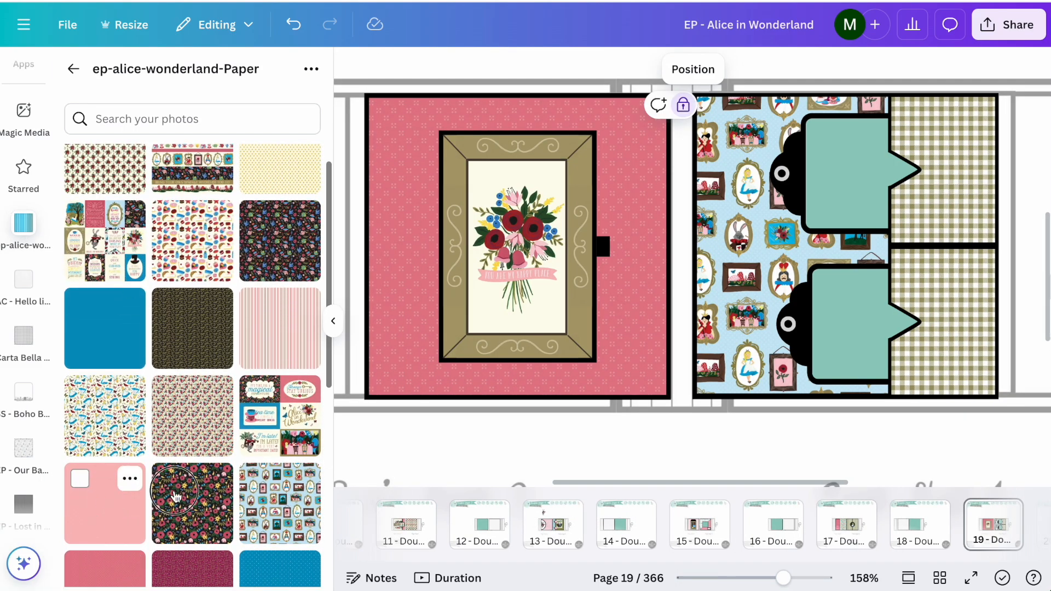
{"action": "left_click_drag", "start_coordinate": [123, 495], "coordinate": [847, 312]}
{"action": "left_click_drag", "start_coordinate": [123, 496], "coordinate": [834, 202]}
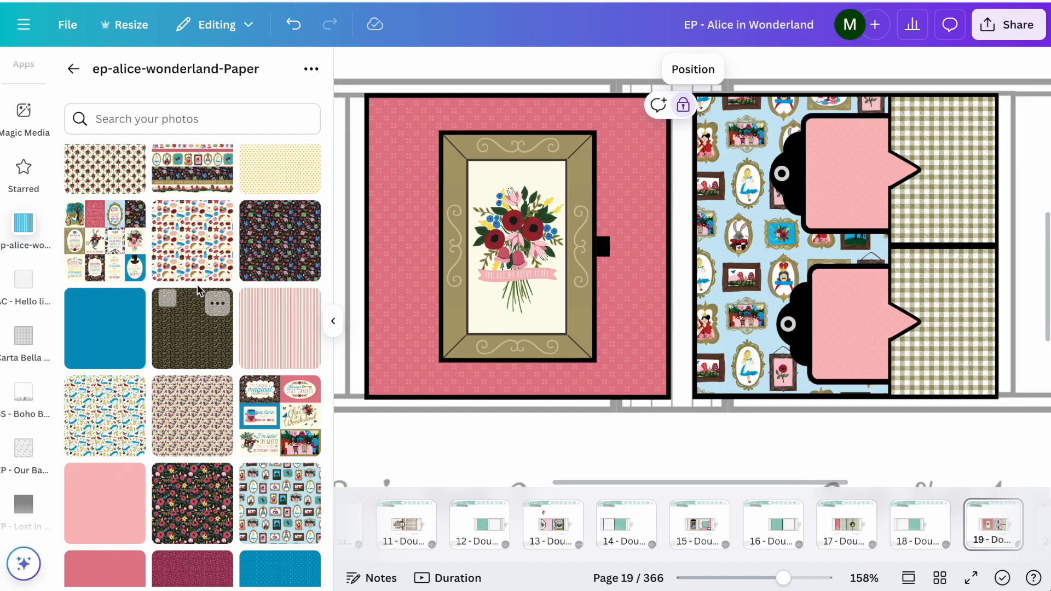
{"action": "left_click", "coordinate": [333, 322]}
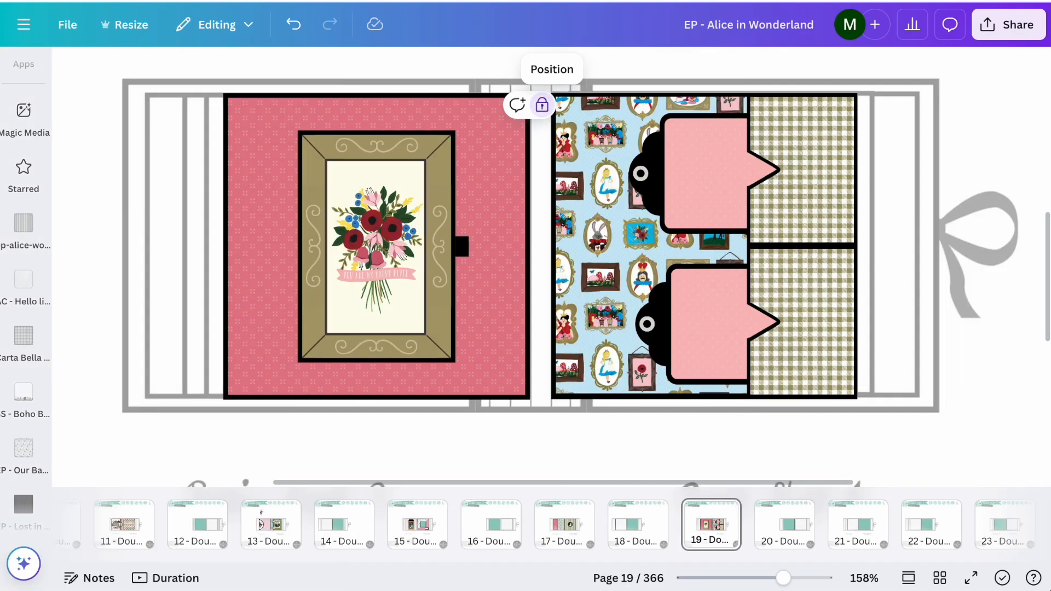